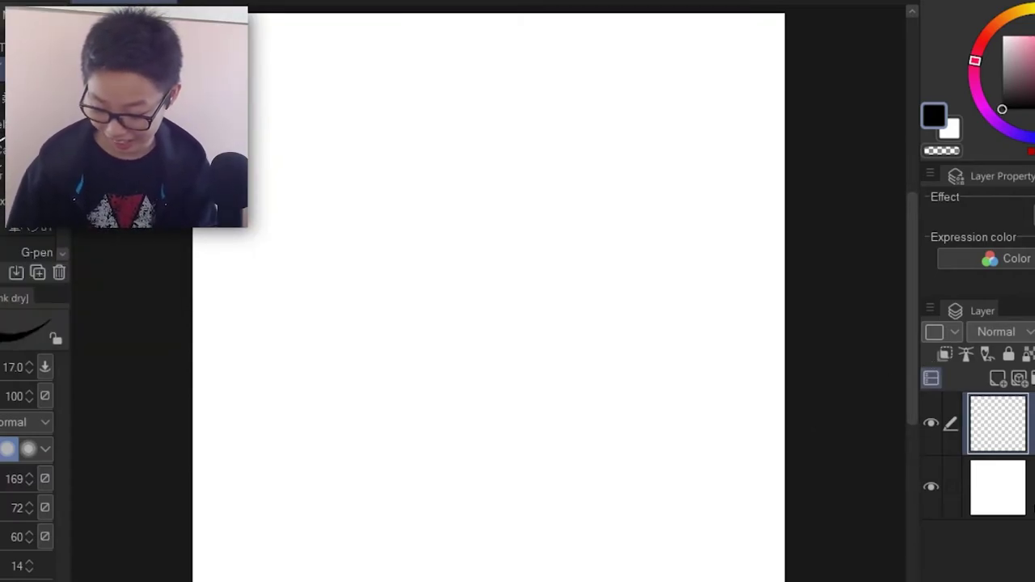
Sketch the head construction with a pencil: a circle, a vertical centre line, tilted eye lines and a pointed jaw.
key("p")
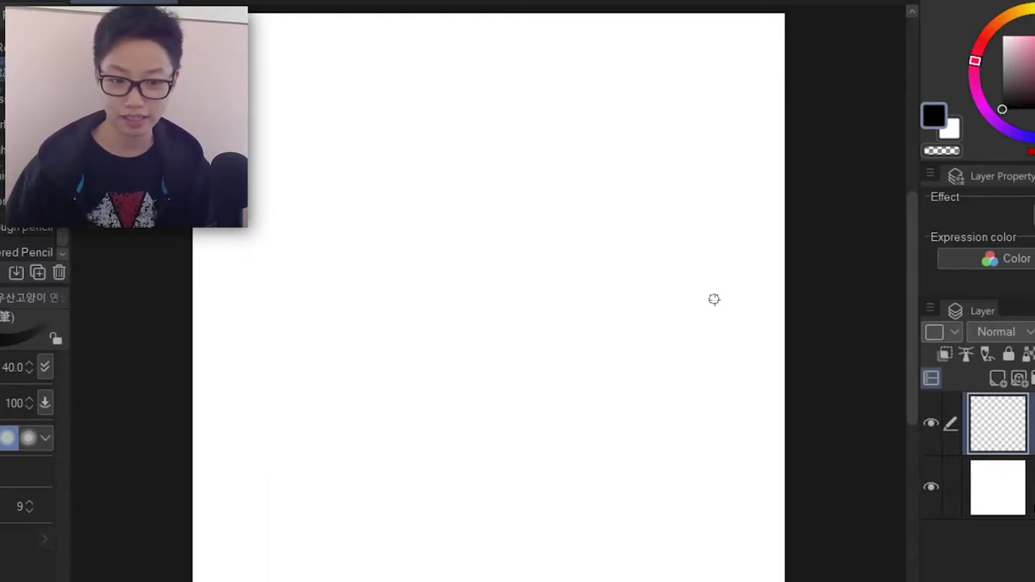
mouse_move(453, 101)
left_mouse_down()
mouse_move(469, 242)
mouse_move(371, 179)
mouse_move(530, 200)
left_mouse_up()
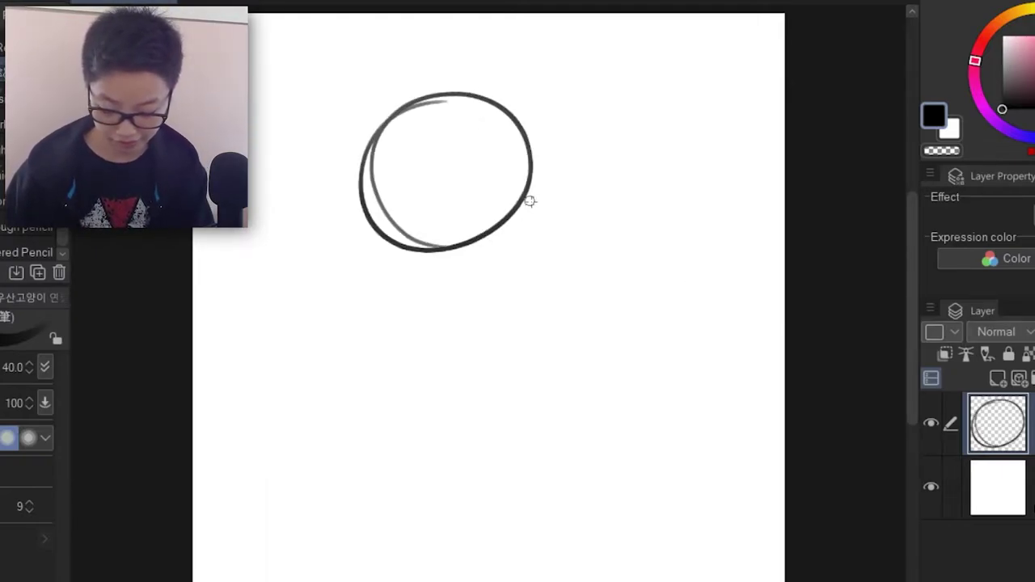
left_click_drag(443, 98, 451, 317)
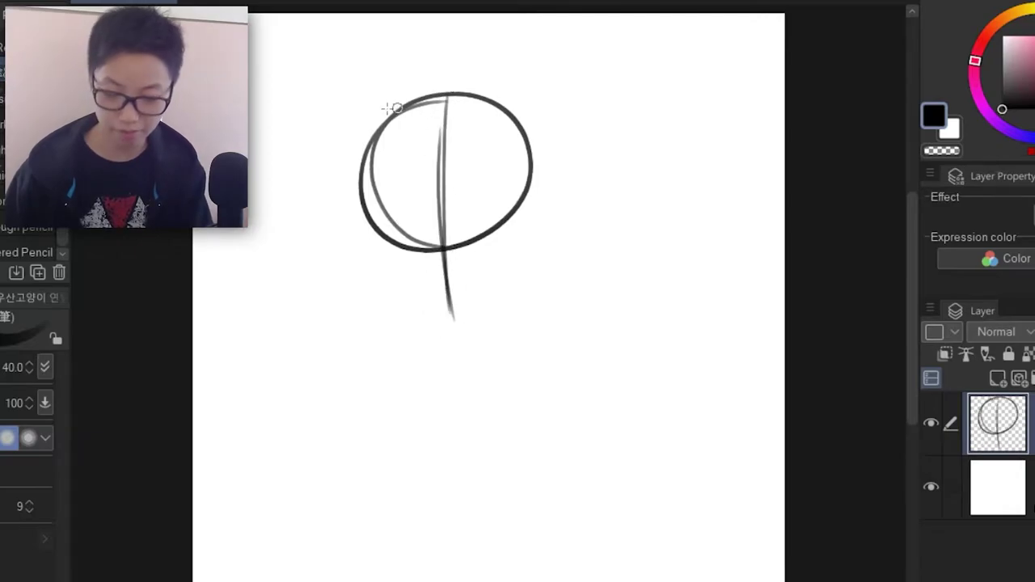
left_click_drag(356, 190, 537, 157)
left_click_drag(414, 192, 506, 171)
mouse_move(361, 182)
left_mouse_down()
mouse_move(373, 245)
mouse_move(409, 286)
mouse_move(435, 299)
left_mouse_up()
left_click_drag(442, 305, 508, 260)
mouse_move(534, 153)
left_mouse_down()
mouse_move(515, 258)
mouse_move(467, 287)
left_mouse_up()
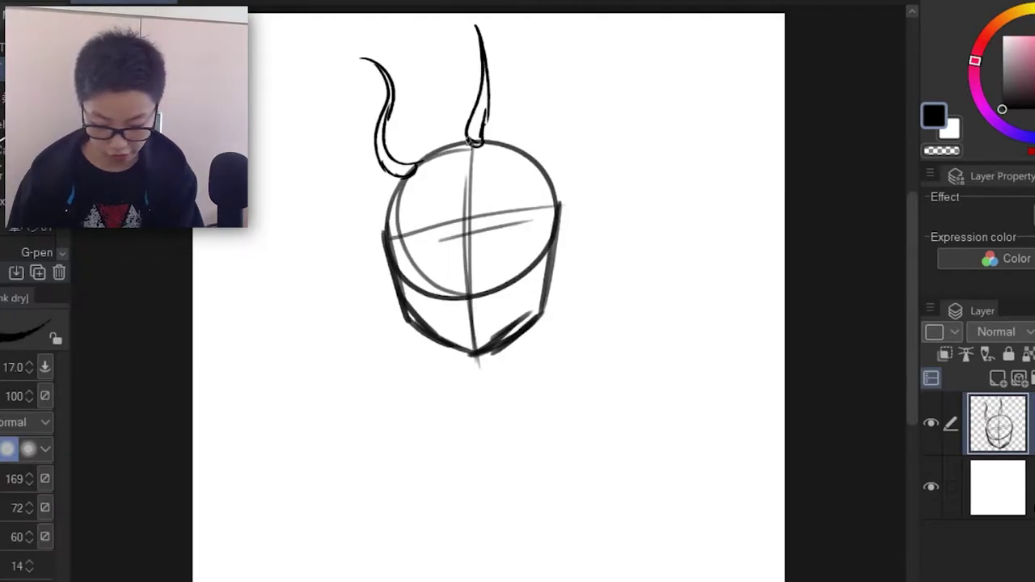
Sketch the curved horns on the right of the head and the pair of wavy spines at the sides.
mouse_move(564, 166)
left_mouse_down()
mouse_move(603, 63)
mouse_move(597, 120)
mouse_move(554, 175)
left_mouse_up()
mouse_move(386, 227)
left_mouse_down()
mouse_move(299, 244)
mouse_move(385, 243)
left_mouse_up()
mouse_move(556, 219)
left_mouse_down()
mouse_move(632, 220)
mouse_move(549, 240)
left_mouse_up()
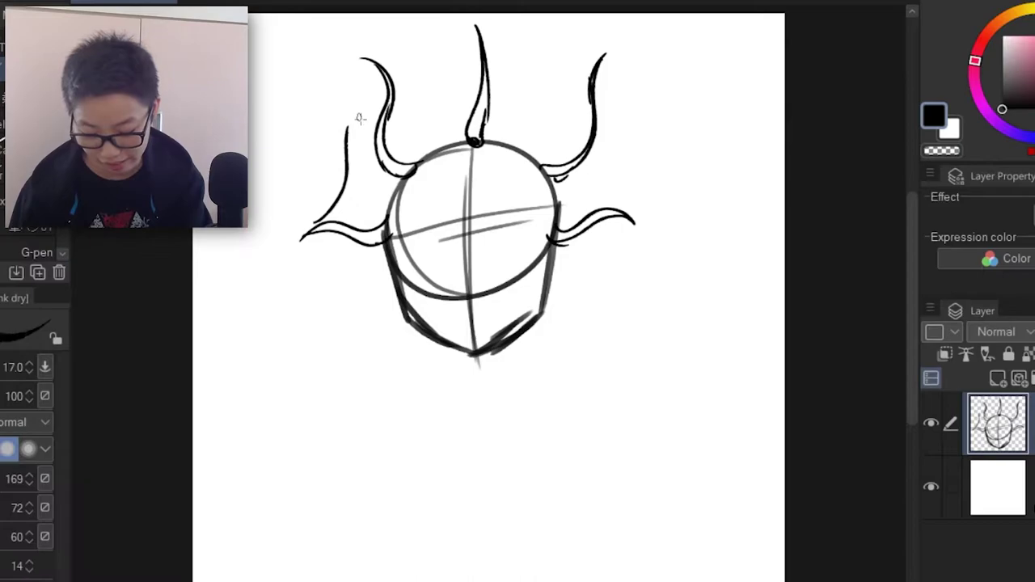
Sketch the curved webbing that connects the spines and horns around the head into a crest.
mouse_move(321, 221)
left_mouse_down()
mouse_move(380, 102)
mouse_move(324, 206)
mouse_move(379, 127)
left_mouse_up()
key("ctrl+z")
key("ctrl+z")
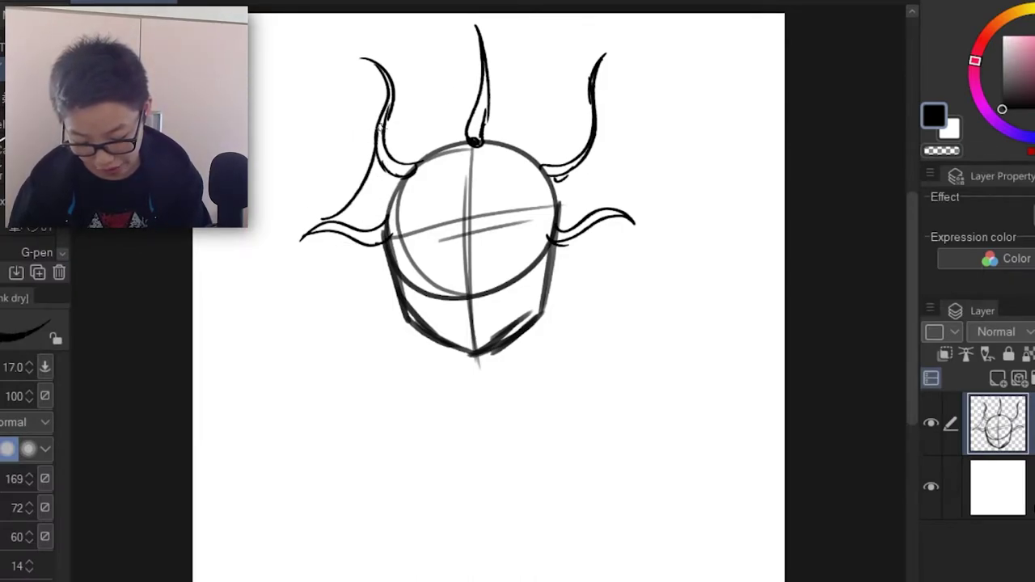
mouse_move(391, 76)
left_mouse_down()
mouse_move(496, 31)
mouse_move(492, 63)
mouse_move(563, 79)
mouse_move(594, 55)
left_mouse_up()
mouse_move(598, 128)
left_mouse_down()
mouse_move(639, 196)
mouse_move(617, 194)
mouse_move(639, 235)
left_mouse_up()
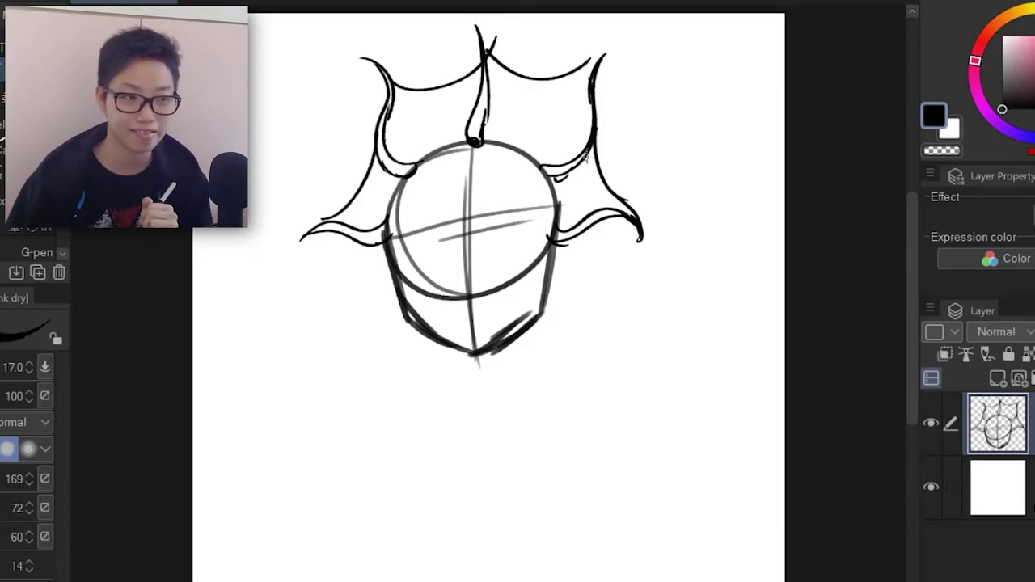
Sketch a curved ponytail beside the right jaw and a small nose near the face's centre line.
left_click_drag(552, 279, 537, 412)
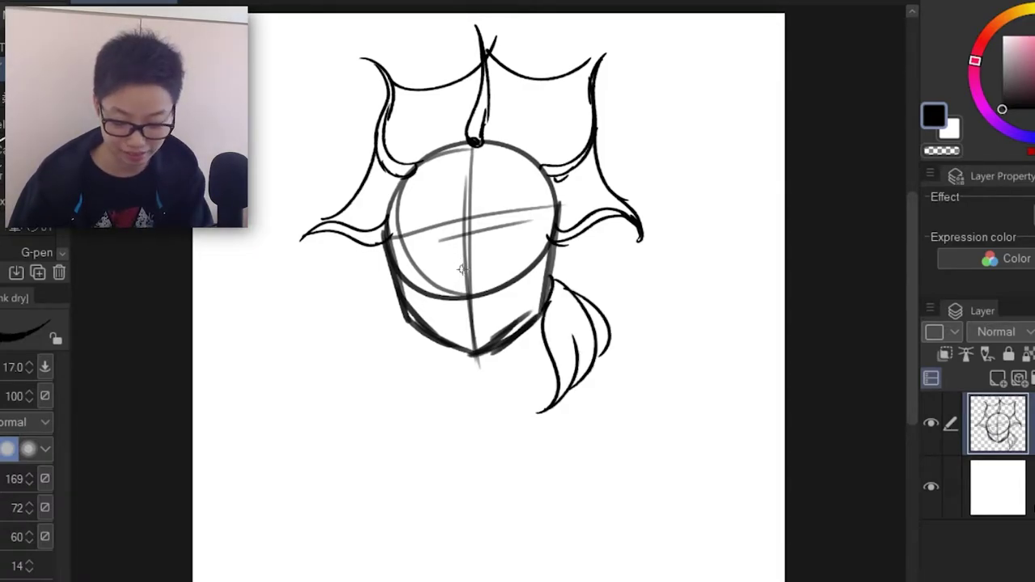
left_click_drag(458, 286, 468, 297)
key("ctrl+z")
Sketch the large right eye with a curved upper lid, a lower lid and a narrow oval pupil.
left_click_drag(503, 205, 485, 262)
left_click_drag(494, 212, 544, 238)
left_click_drag(491, 265, 547, 240)
left_click_drag(514, 219, 515, 251)
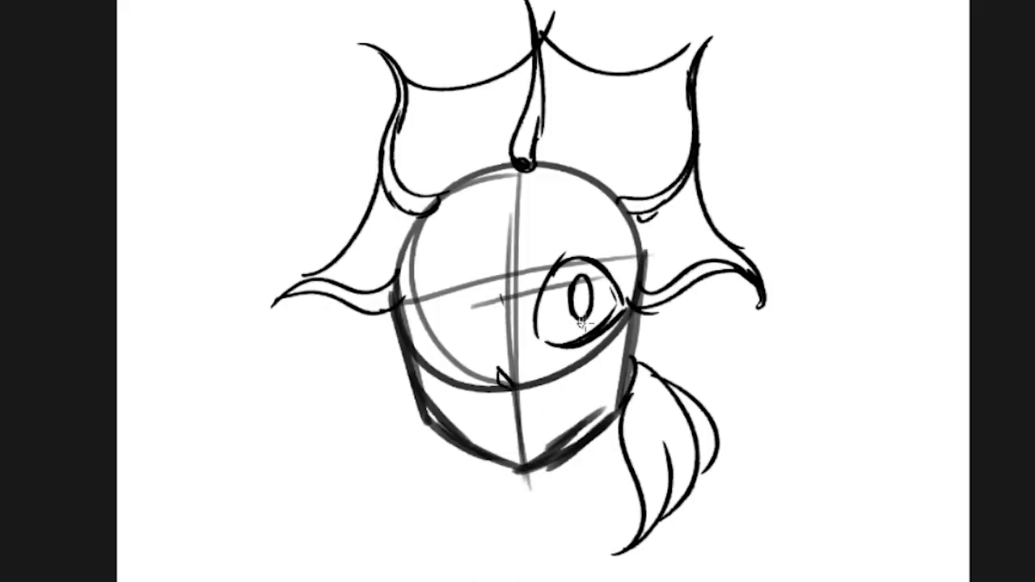
key("ctrl+z")
left_click_drag(578, 278, 578, 320)
Sketch the left eye with its oval pupil and add a short arched eyebrow above each eye.
left_click_drag(458, 276, 481, 349)
mouse_move(455, 278)
left_mouse_down()
mouse_move(428, 319)
mouse_move(485, 337)
left_mouse_up()
left_click_drag(456, 275, 485, 329)
left_click_drag(422, 321, 488, 341)
left_click_drag(459, 292, 462, 325)
left_click_drag(564, 234, 598, 227)
left_click_drag(443, 241, 474, 233)
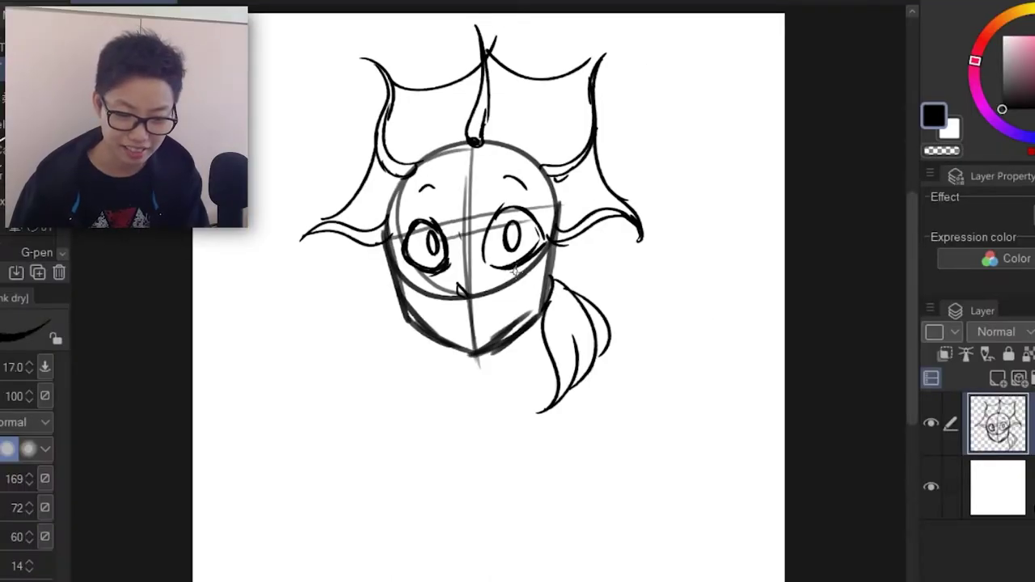
Sketch the wavy hairline over the skull, with a lock on the forehead and hair around the left side.
left_click_drag(462, 147, 385, 272)
mouse_move(473, 145)
left_mouse_down()
mouse_move(461, 198)
mouse_move(453, 196)
mouse_move(461, 272)
left_mouse_up()
mouse_move(460, 267)
left_mouse_down()
mouse_move(406, 252)
mouse_move(394, 223)
left_mouse_up()
mouse_move(394, 226)
left_mouse_down()
mouse_move(410, 278)
mouse_move(383, 183)
mouse_move(396, 236)
left_mouse_up()
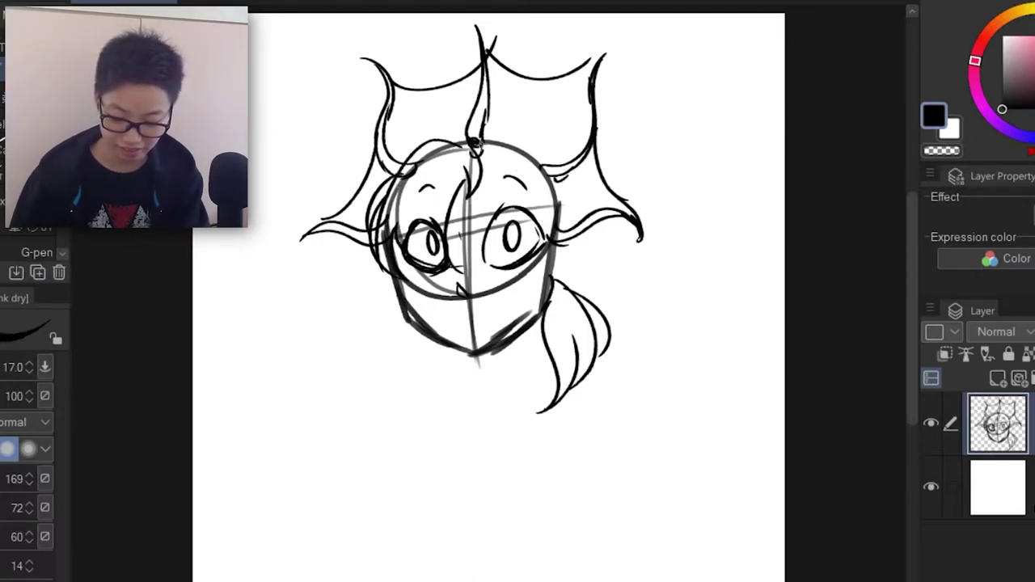
mouse_move(483, 146)
left_mouse_down()
mouse_move(543, 176)
mouse_move(552, 240)
left_mouse_up()
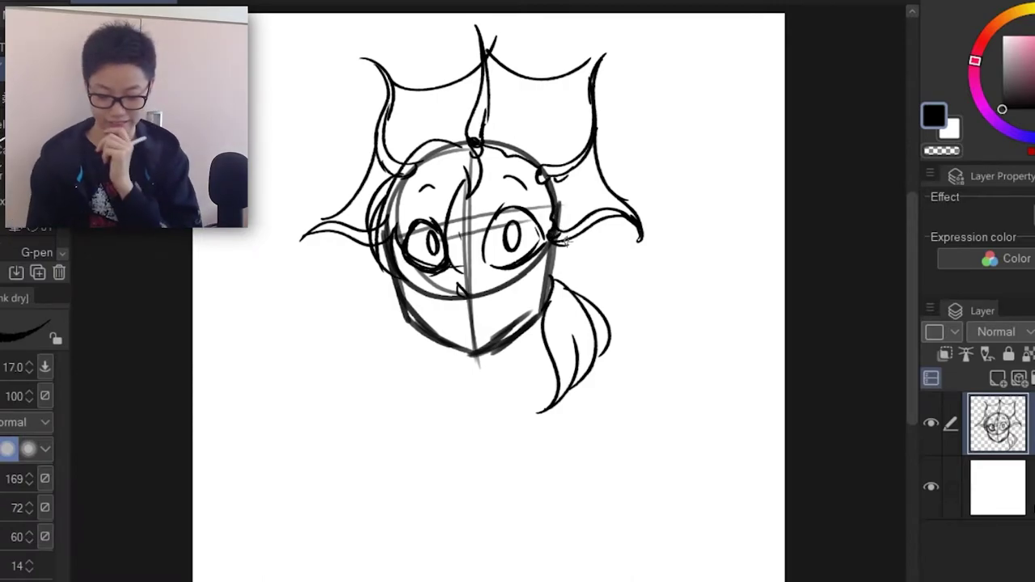
Enlarge the brush to blacken the eyes and draw the open mouth, and scale the head sketch down.
key("bracketright")
key("bracketright")
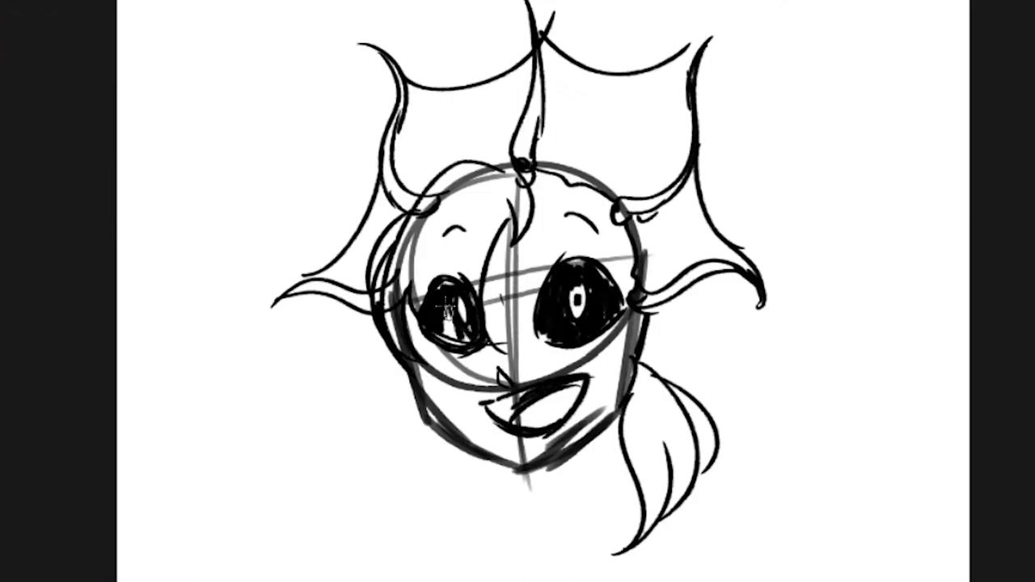
key("ctrl+t")
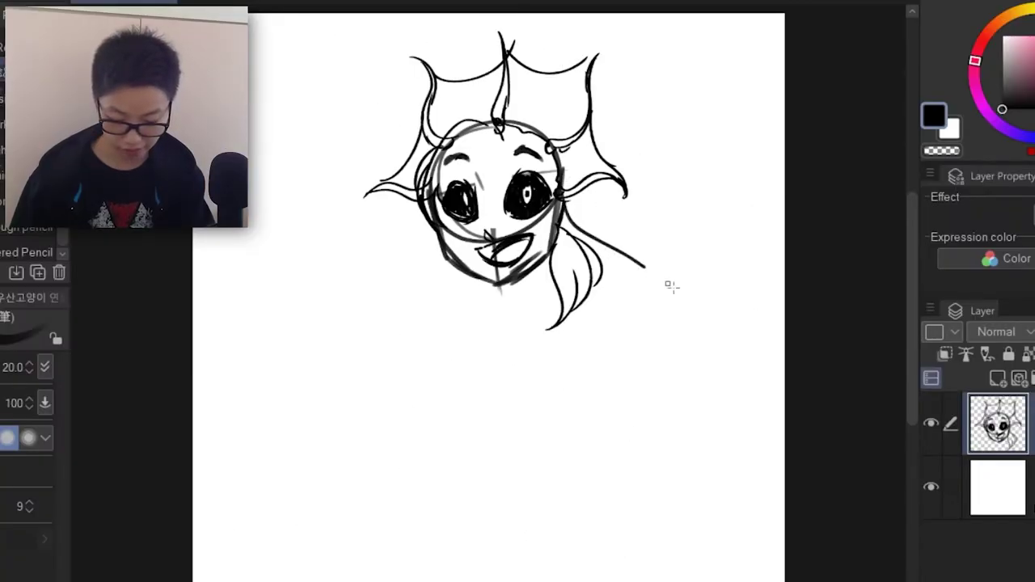
Sketch a long curved tendril sweeping from behind the ponytail out to the right and back inward.
mouse_move(566, 220)
left_mouse_down()
mouse_move(695, 437)
mouse_move(710, 343)
left_mouse_up()
left_click_drag(686, 311, 739, 406)
left_click_drag(737, 369, 664, 475)
left_click_drag(422, 197, 202, 333)
left_click_drag(424, 213, 244, 306)
left_click_drag(255, 260, 242, 353)
key("ctrl+z")
key("ctrl+z")
key("ctrl+z")
Sketch the matching long tendril from the left side of the head, thickening it with a second line.
left_click_drag(419, 211, 267, 403)
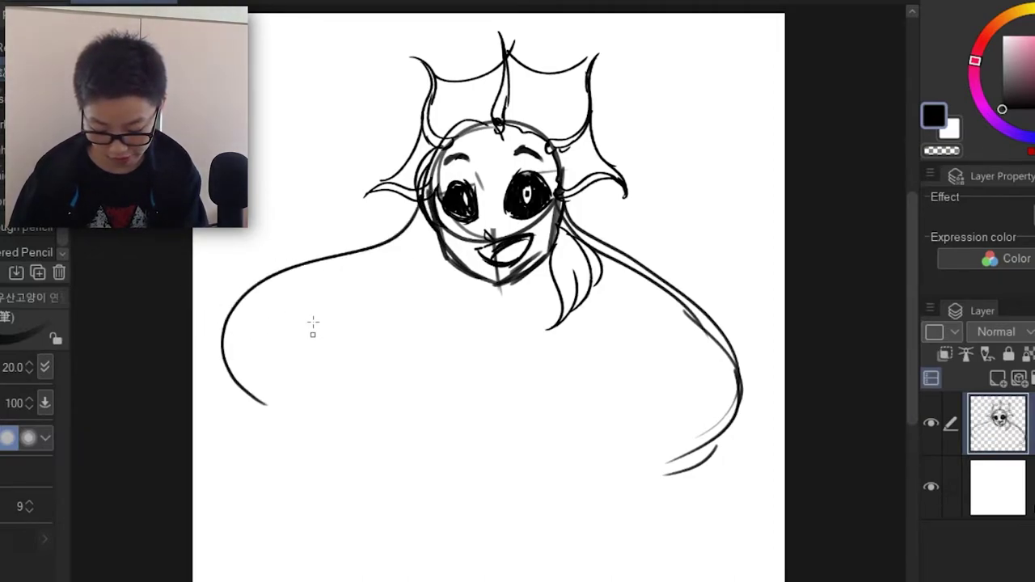
left_click_drag(407, 230, 233, 344)
left_click_drag(267, 283, 239, 395)
left_click_drag(232, 321, 295, 414)
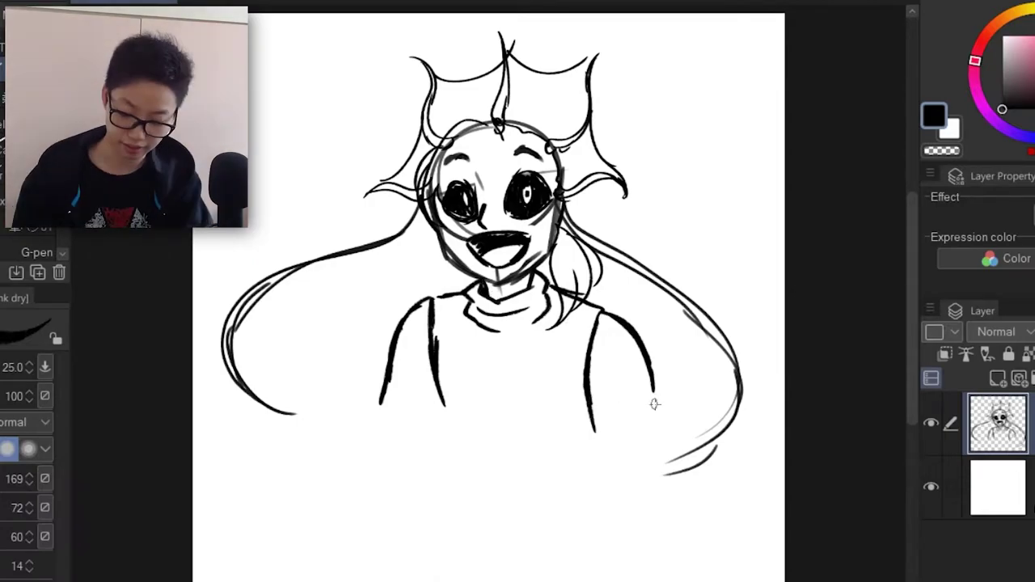
Finish the right arm's sketch line and add a new inking layer above the faded sketch.
left_click_drag(655, 394, 658, 418)
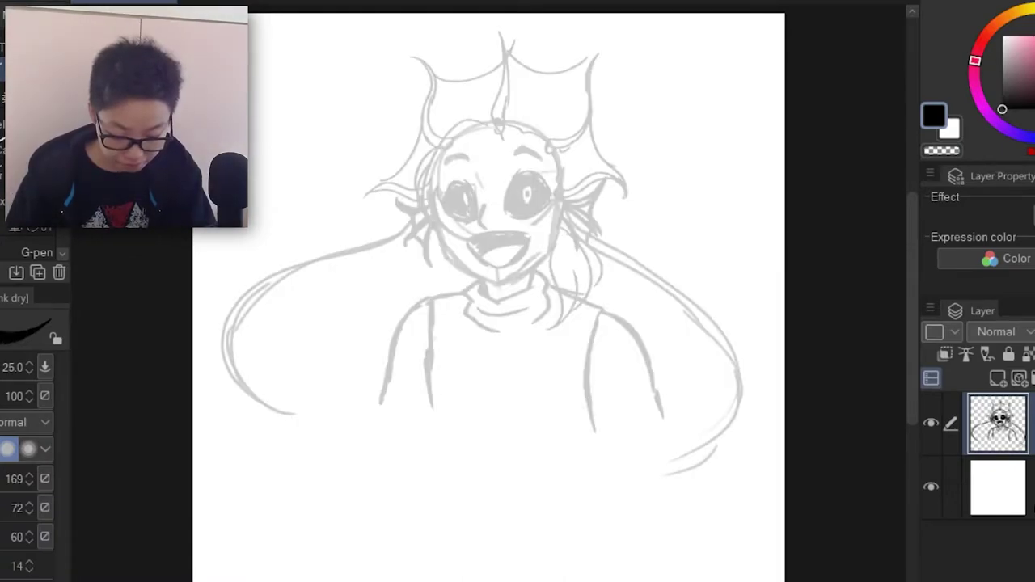
left_click(1018, 379)
key("p")
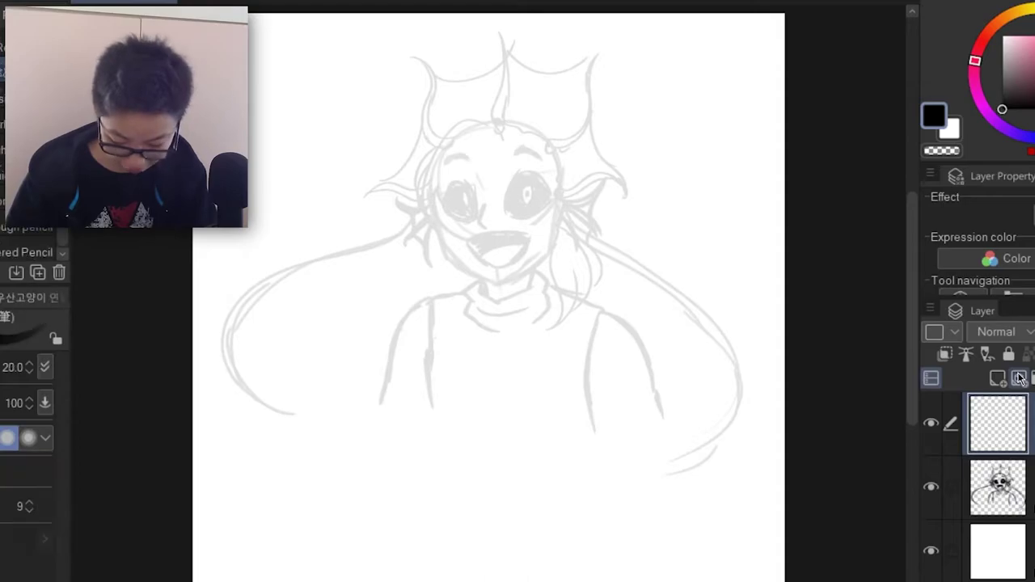
key("p")
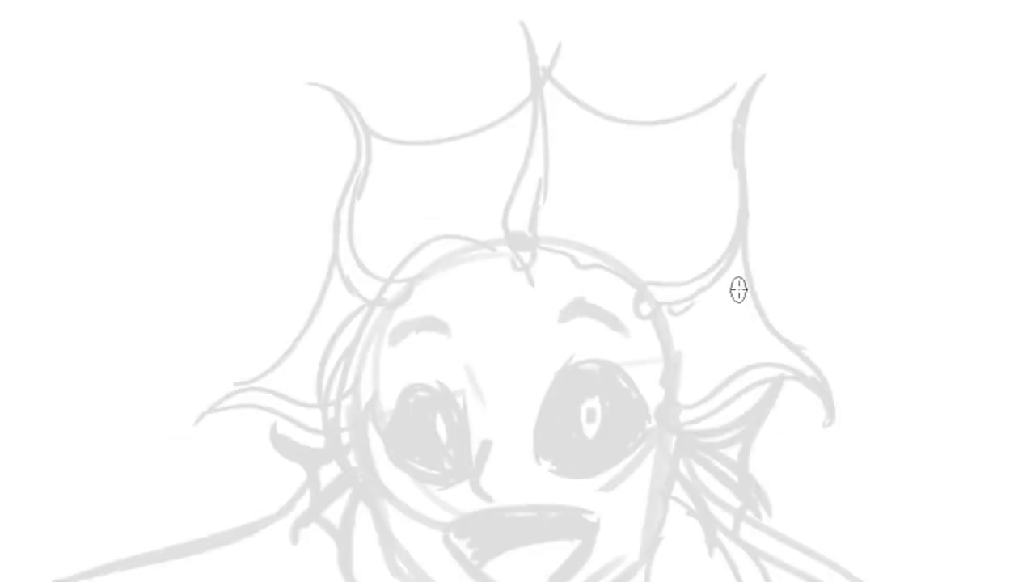
Ink the crest's spines and the webbing between them over the faded sketch.
left_click_drag(494, 127, 501, 122)
left_click_drag(353, 81, 436, 291)
mouse_move(387, 394)
left_mouse_down()
mouse_move(385, 415)
mouse_move(257, 390)
left_mouse_up()
left_click_drag(394, 139, 233, 349)
mouse_move(396, 120)
left_mouse_down()
mouse_move(600, 45)
mouse_move(582, 20)
left_mouse_up()
left_click_drag(583, 37, 783, 83)
mouse_move(707, 312)
left_mouse_down()
mouse_move(827, 59)
mouse_move(789, 88)
left_mouse_up()
Ink the bumpy top and side of the head, plus the right side spine with its webbing.
left_click_drag(582, 240, 687, 288)
left_click_drag(438, 284, 511, 251)
left_click_drag(417, 308, 391, 393)
left_click_drag(713, 411, 867, 435)
left_click_drag(793, 203, 847, 402)
Ink the jaw, the folded turtleneck collar, and the shoulder and arm lines.
left_click_drag(477, 289, 577, 472)
mouse_move(633, 423)
left_mouse_down()
mouse_move(655, 455)
mouse_move(778, 409)
left_mouse_up()
left_click_drag(762, 369, 764, 411)
left_click_drag(631, 416, 614, 463)
left_click_drag(780, 361, 798, 420)
left_click_drag(813, 428, 748, 514)
left_click_drag(800, 388, 902, 428)
left_click_drag(611, 342, 517, 340)
left_click_drag(842, 344, 991, 563)
left_click_drag(593, 350, 437, 559)
left_click_drag(490, 326, 494, 558)
Ink the facial features: the nose, the open mouth, both eyes with pupils and the arched eyebrows.
left_click_drag(637, 292, 645, 345)
left_click_drag(595, 373, 745, 354)
left_click_drag(634, 417, 738, 379)
left_click_drag(693, 308, 788, 287)
left_click_drag(734, 225, 739, 227)
left_click_drag(549, 292, 615, 303)
left_click_drag(586, 236, 587, 236)
left_click_drag(539, 199, 590, 167)
left_click_drag(701, 161, 765, 171)
left_click_drag(690, 231, 781, 230)
Ink the small lower fins with their webbing on both sides of the face.
left_click_drag(680, 287, 760, 386)
left_click_drag(681, 292, 756, 357)
left_click_drag(742, 313, 831, 233)
left_click_drag(388, 296, 311, 394)
left_click_drag(388, 316, 311, 375)
left_click_drag(291, 234, 333, 338)
Ink the two long tendrils that sweep outward from both sides of the head.
left_click_drag(597, 243, 118, 581)
left_click_drag(494, 346, 125, 581)
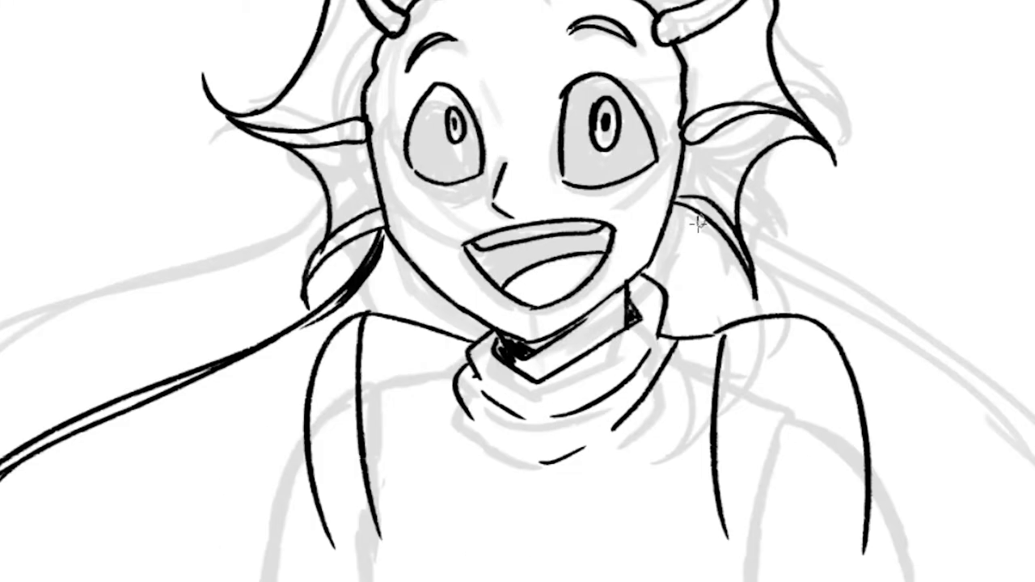
left_click_drag(557, 153, 648, 260)
left_click_drag(743, 343, 978, 580)
left_click_drag(750, 377, 966, 554)
Ink the ponytail with its strand lines over the left shoulder and add the remaining short detail lines.
left_click_drag(457, 400, 365, 578)
left_click_drag(516, 442, 452, 580)
left_click_drag(412, 444, 424, 577)
left_click_drag(474, 422, 408, 581)
left_click_drag(409, 452, 367, 568)
left_click_drag(435, 484, 417, 568)
left_click_drag(456, 364, 484, 380)
mouse_move(613, 373)
left_mouse_down()
mouse_move(640, 388)
mouse_move(670, 323)
left_mouse_up()
left_click_drag(477, 323, 518, 364)
left_click_drag(558, 453, 622, 477)
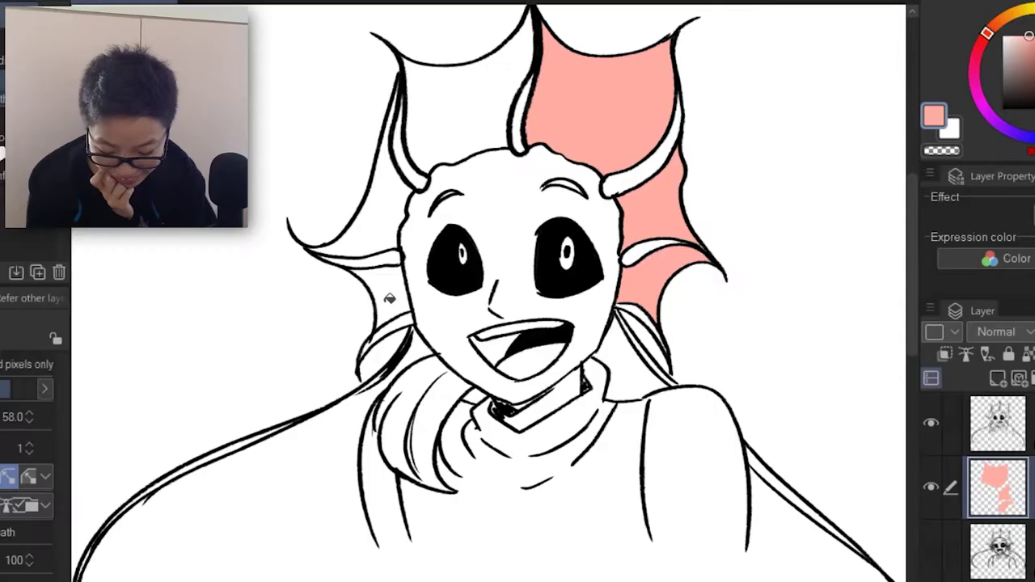
Fill the left half of the crest's webbing with pink and add a new layer.
left_click_drag(355, 275, 425, 154)
left_click(425, 153)
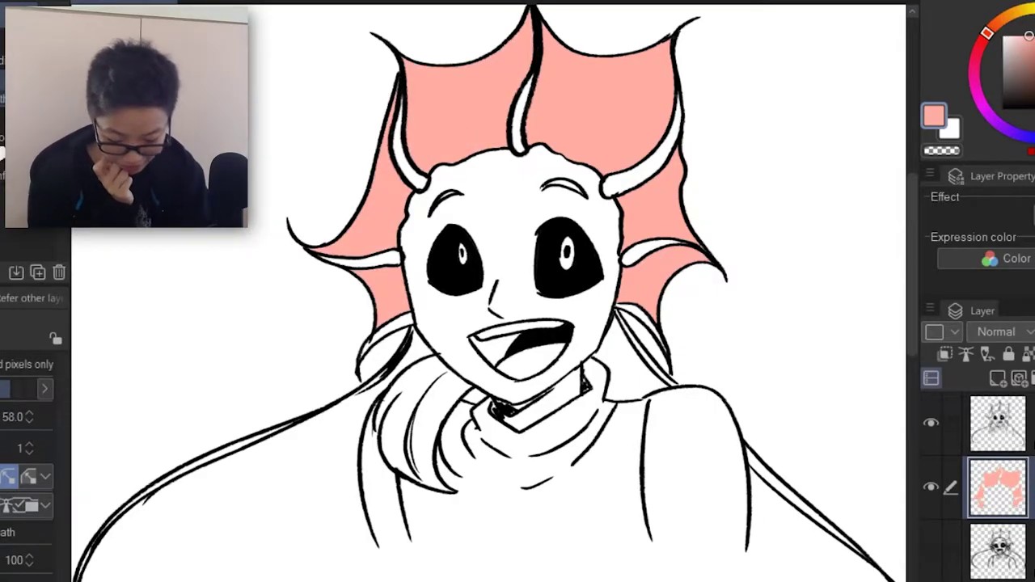
left_click(998, 383)
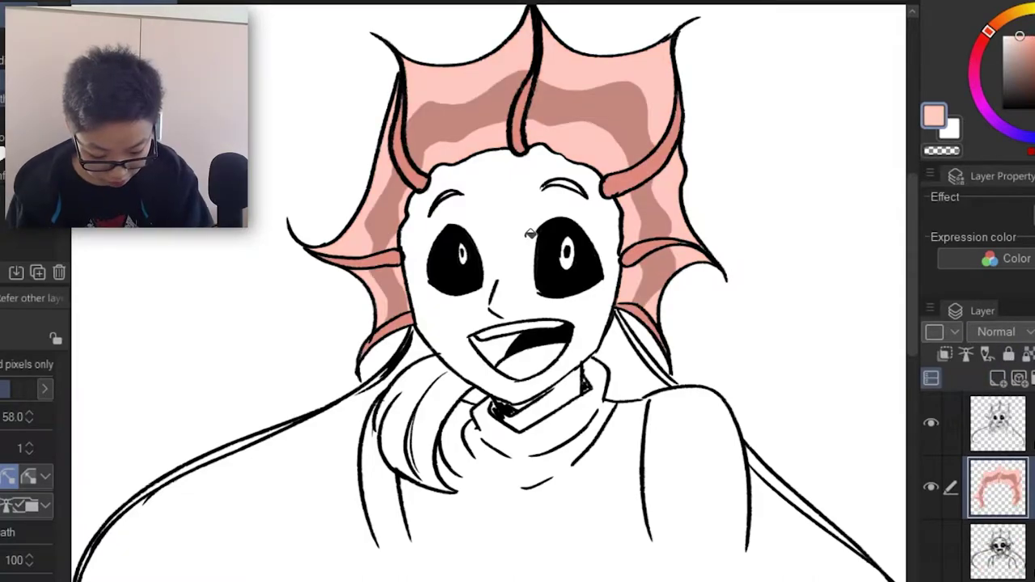
Undo the first face fill, adjust the colour to a redder pale pink and fill the face with it.
left_click(525, 221)
key("ctrl+z")
left_click(984, 40)
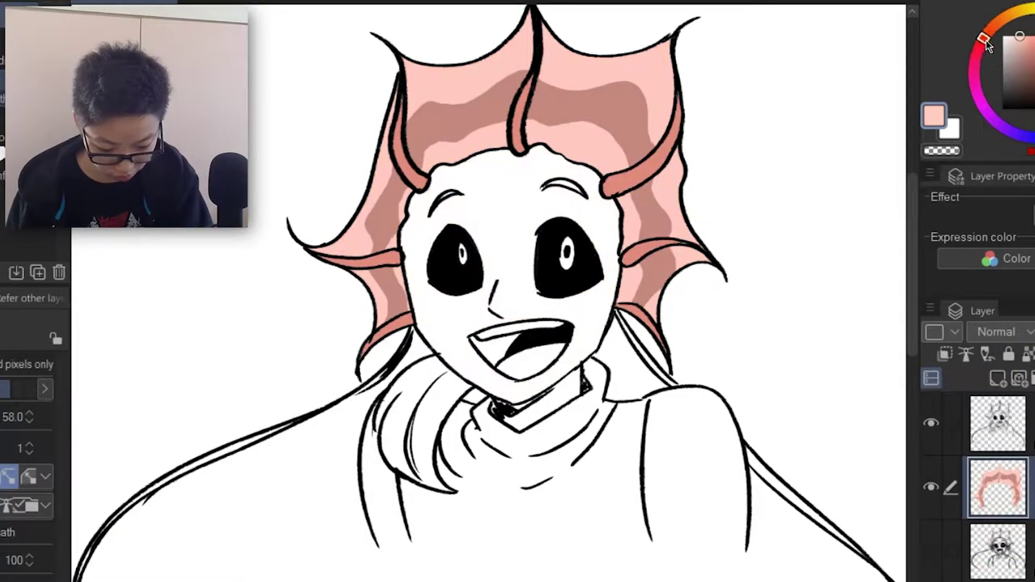
left_click_drag(1023, 32, 1012, 37)
left_click(526, 219)
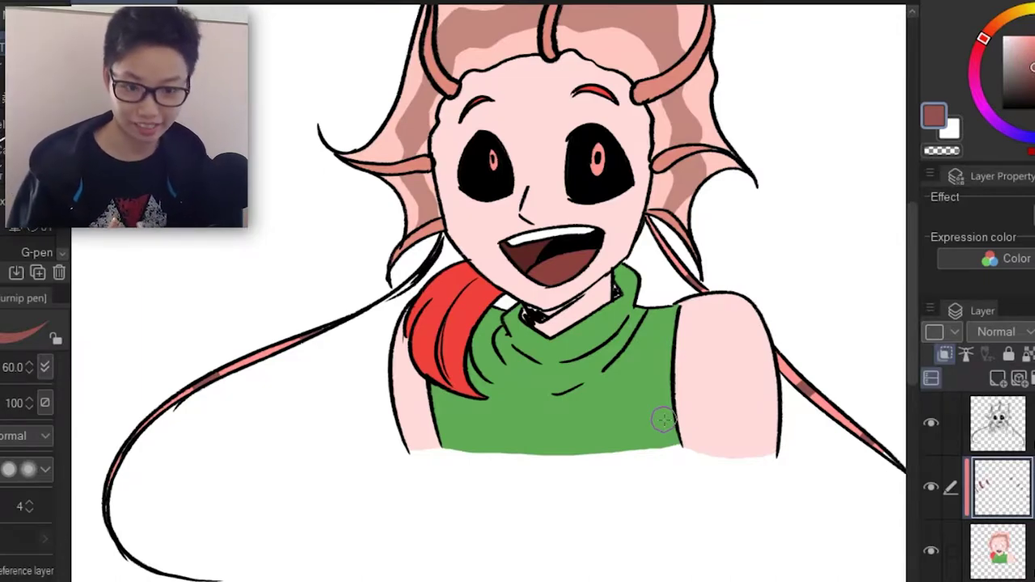
Sample the ponytail's red and merge the clipped detail layer into the base colour layer.
left_click(444, 339, "alt")
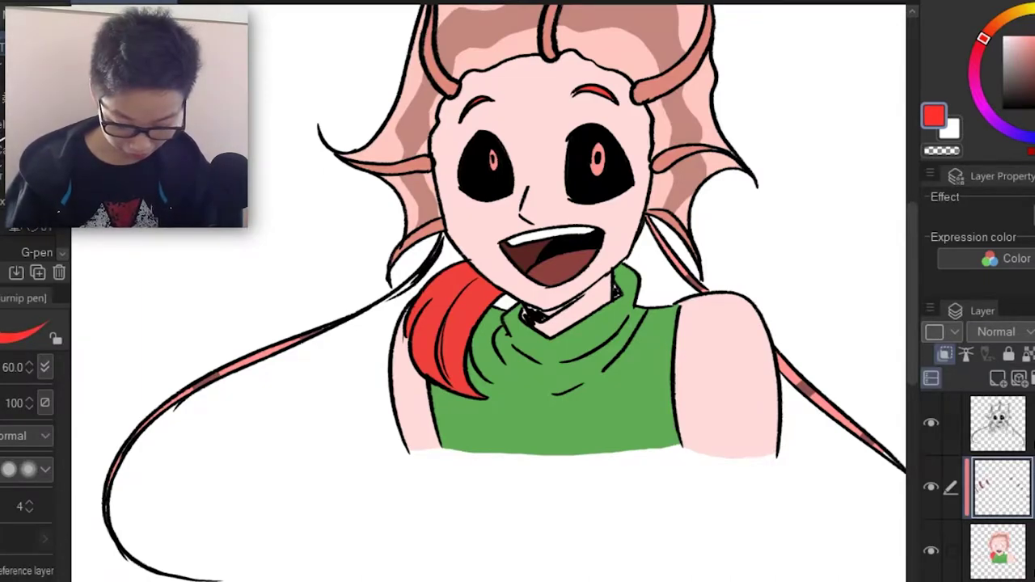
left_click(1000, 551)
left_click(952, 490)
key("shift+alt+e")
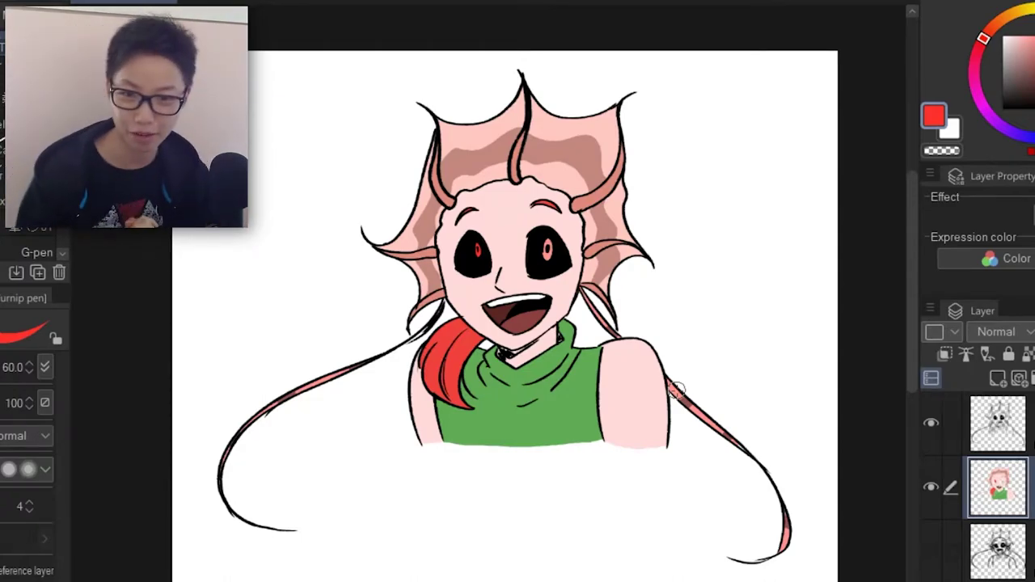
Switch to Photos and view the reference image ashlar.png beside the drawing.
key("alt+Tab")
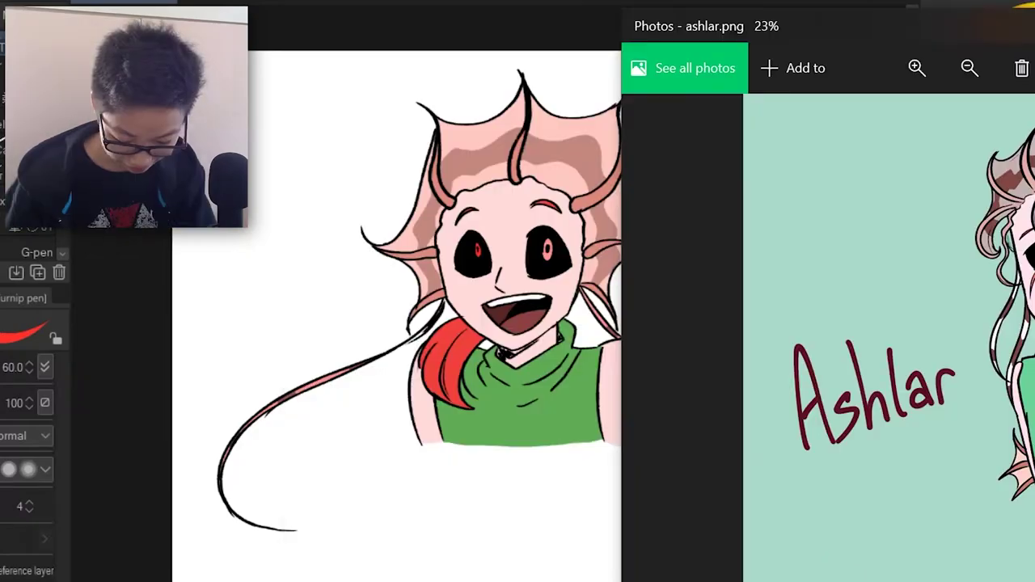
mouse_move(984, 28)
left_mouse_down()
mouse_move(970, 27)
mouse_move(1021, 12)
mouse_move(1012, 13)
left_mouse_up()
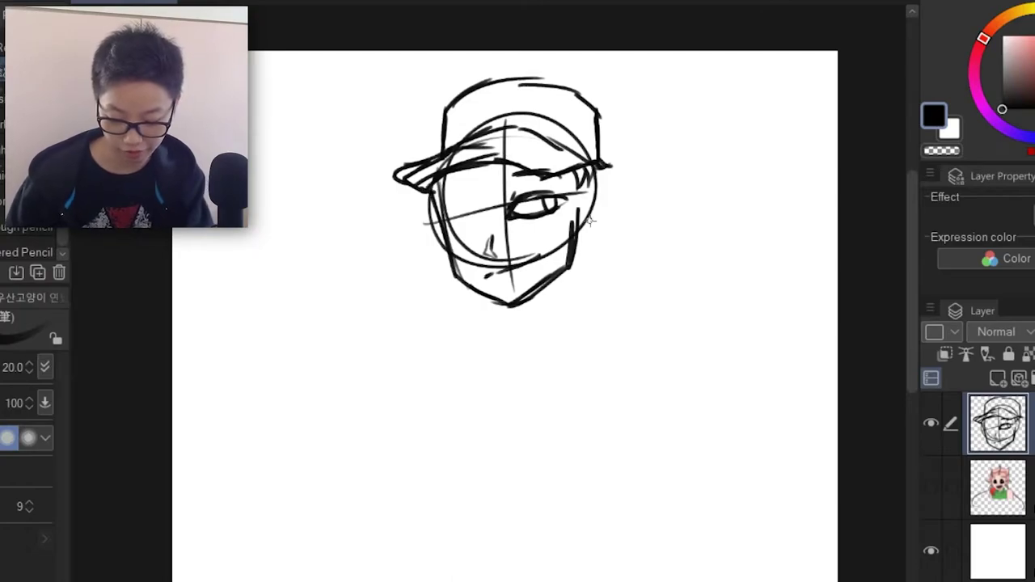
mouse_move(596, 207)
left_mouse_down()
mouse_move(582, 242)
mouse_move(595, 195)
mouse_move(582, 243)
left_mouse_up()
key("ctrl+z")
key("ctrl+z")
key("ctrl+z")
Sketch the ear on the right of the capped head and the curved hair locks behind it.
mouse_move(581, 196)
left_mouse_down()
mouse_move(596, 224)
mouse_move(580, 238)
left_mouse_up()
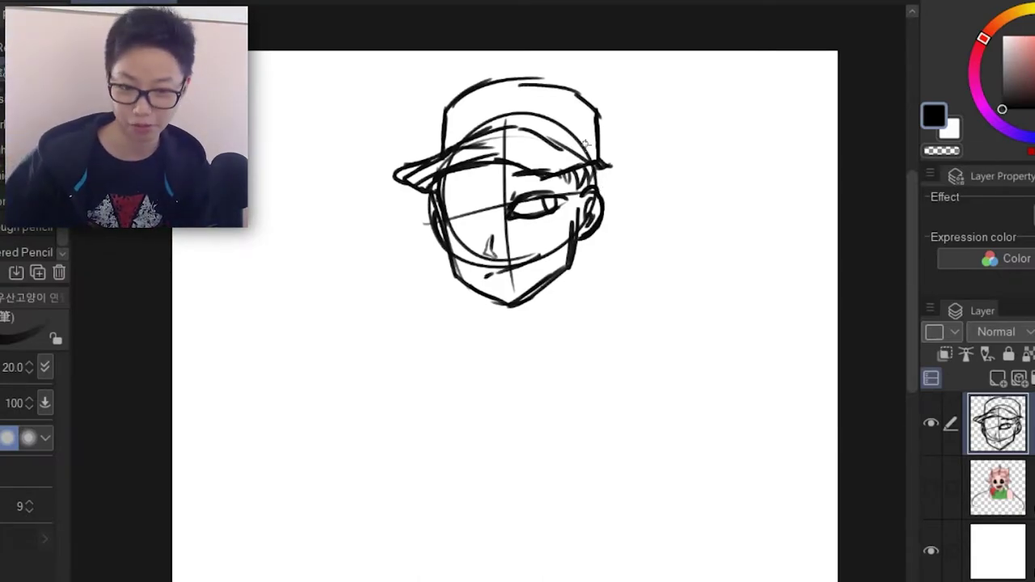
mouse_move(605, 170)
left_mouse_down()
mouse_move(618, 230)
mouse_move(609, 237)
left_mouse_up()
key("ctrl+z")
left_click_drag(599, 186, 598, 242)
left_click_drag(600, 167, 623, 209)
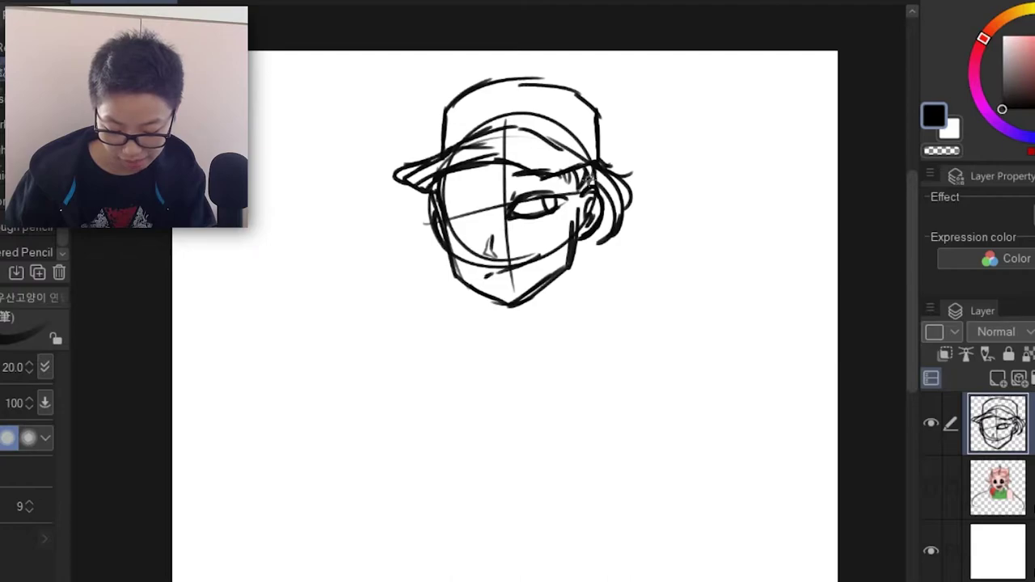
Sketch the fringe and side hair beneath the cap and add the upper line of the left eye.
left_click_drag(576, 175, 567, 194)
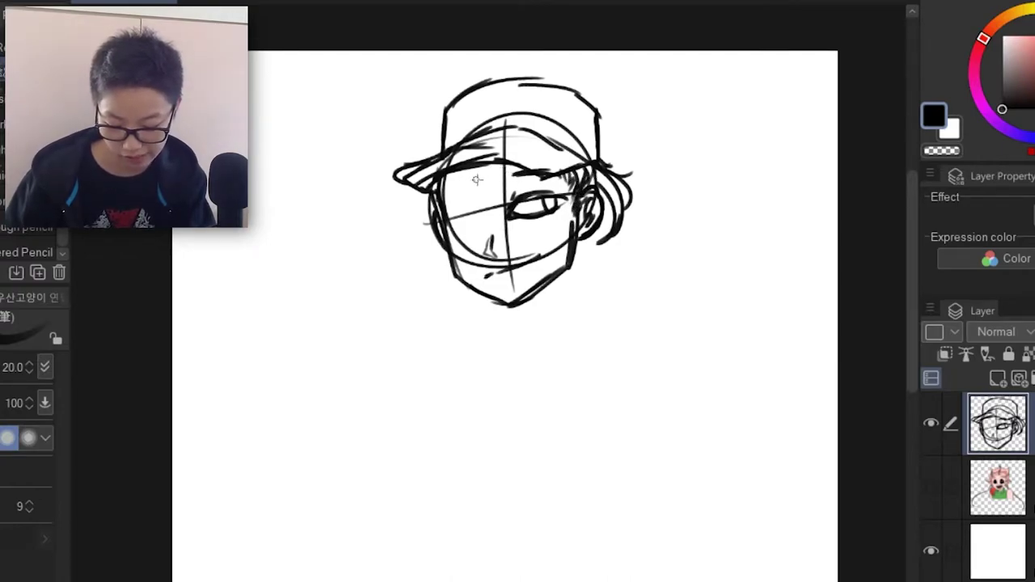
left_click_drag(504, 163, 479, 233)
mouse_move(469, 170)
left_mouse_down()
mouse_move(454, 215)
mouse_move(423, 221)
left_mouse_up()
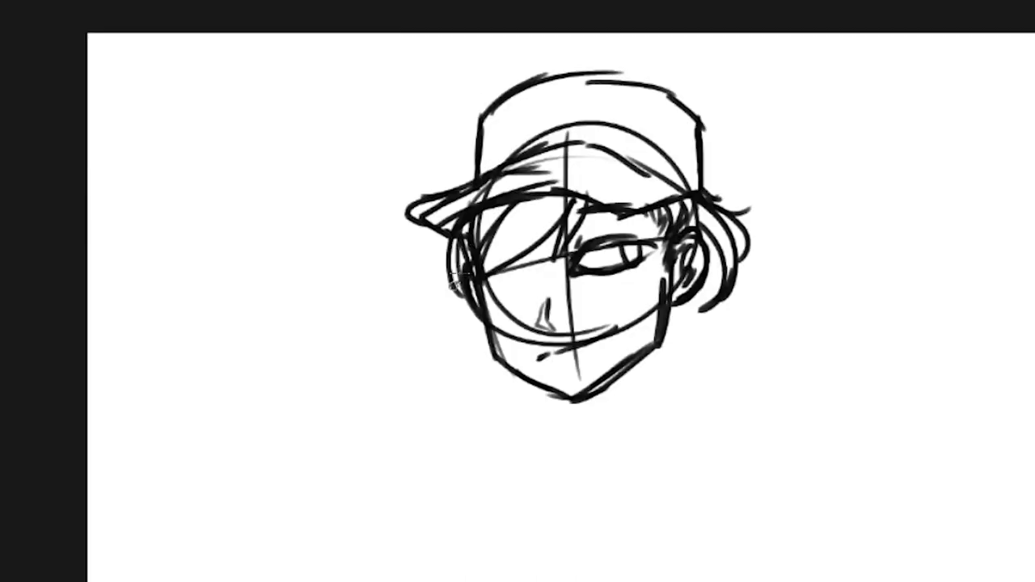
left_click_drag(449, 237, 436, 289)
mouse_move(539, 247)
left_mouse_down()
mouse_move(542, 277)
mouse_move(528, 279)
left_mouse_up()
left_click_drag(482, 234, 532, 218)
Redraw the jaw and chin outline with darker lines and erase the stray marks beside the left jaw.
left_click_drag(485, 283, 526, 375)
left_click_drag(496, 348, 567, 398)
left_click_drag(589, 395, 653, 346)
key("e")
left_click_drag(489, 371, 520, 374)
key("p")
Sketch the neck and the folded hood on the right side beneath the capped head.
left_click_drag(584, 401, 584, 420)
left_click_drag(649, 350, 650, 403)
left_click_drag(658, 372, 618, 457)
left_click_drag(663, 392, 564, 550)
left_click_drag(568, 546, 730, 447)
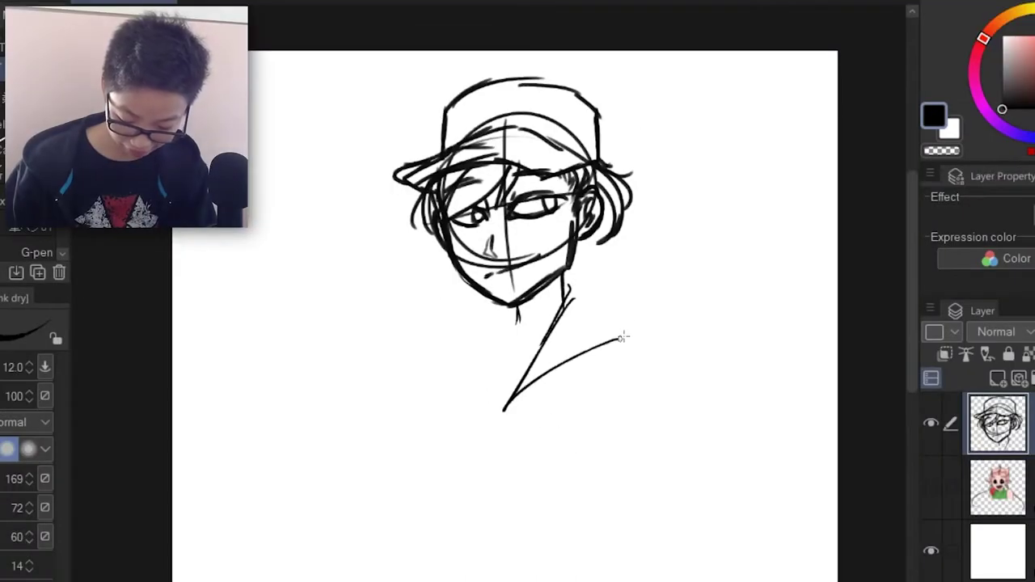
left_click_drag(622, 337, 613, 295)
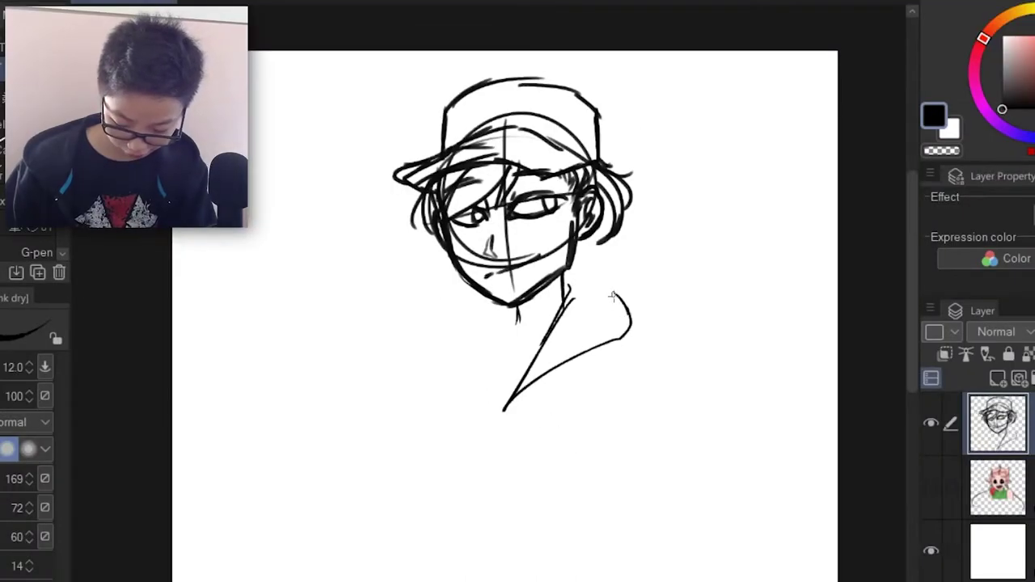
key("p")
mouse_move(563, 270)
left_mouse_down()
mouse_move(606, 287)
mouse_move(573, 338)
left_mouse_up()
left_click_drag(597, 310, 566, 353)
mouse_move(606, 289)
left_mouse_down()
mouse_move(638, 338)
mouse_move(606, 354)
left_mouse_up()
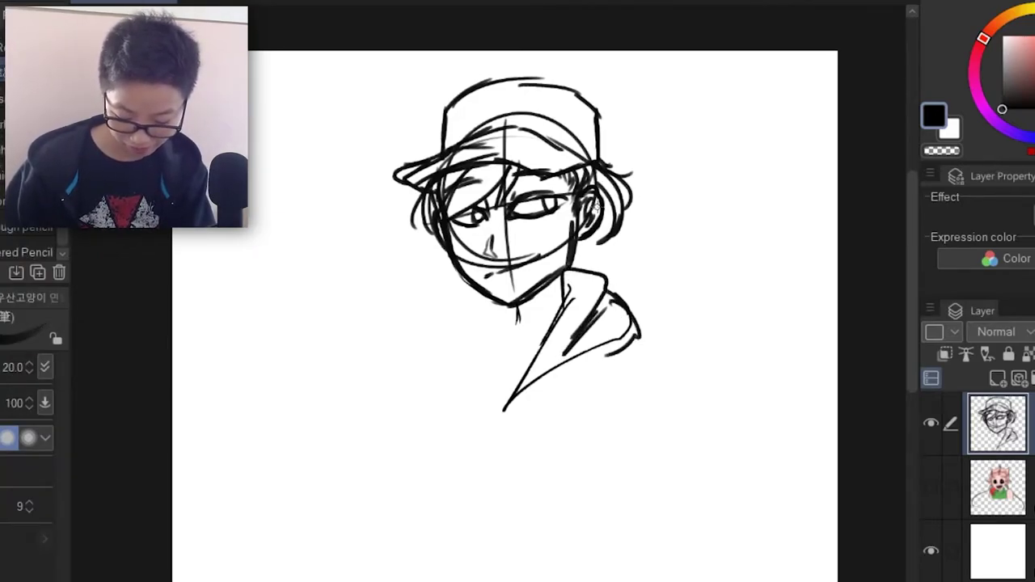
Sketch the left side of the hood, the jacket's front opening and both shoulders with their outer sleeve lines.
left_click_drag(479, 295, 488, 406)
left_click_drag(492, 329, 486, 403)
mouse_move(474, 299)
left_mouse_down()
mouse_move(467, 339)
mouse_move(516, 311)
left_mouse_up()
left_click_drag(639, 328, 703, 371)
left_click_drag(671, 360, 745, 472)
left_click_drag(514, 398, 507, 472)
left_click_drag(480, 380, 406, 414)
left_click_drag(402, 431, 369, 512)
Sketch the inner sleeve lines and folds on both arms, and add the shirt collar below the neck.
left_click_drag(428, 488, 405, 580)
key("ctrl+z")
left_click_drag(461, 491, 438, 580)
mouse_move(394, 438)
left_mouse_down()
mouse_move(347, 578)
mouse_move(444, 519)
left_mouse_up()
left_click_drag(795, 419, 742, 537)
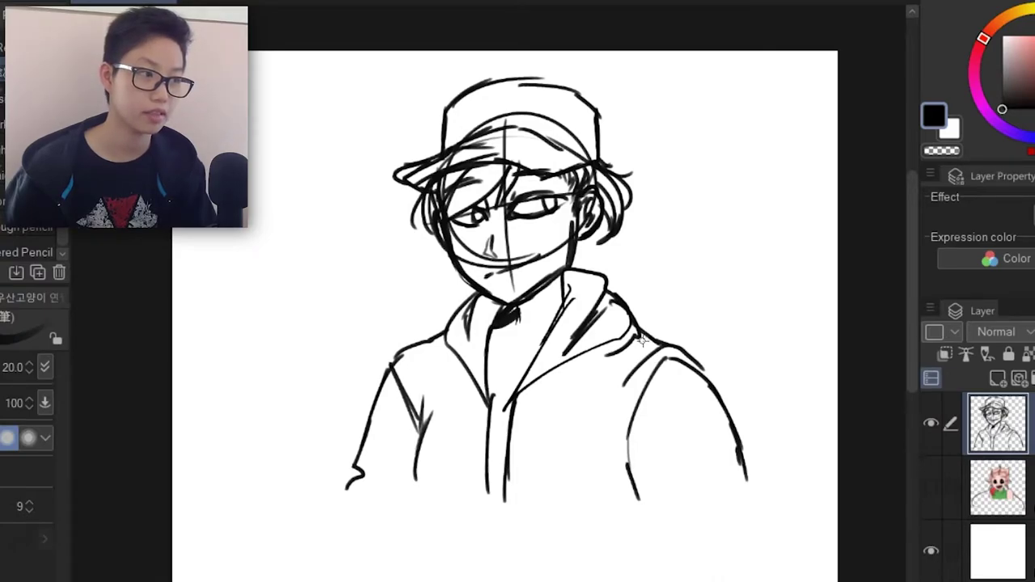
mouse_move(502, 322)
left_mouse_down()
mouse_move(510, 364)
mouse_move(555, 327)
mouse_move(530, 373)
left_mouse_up()
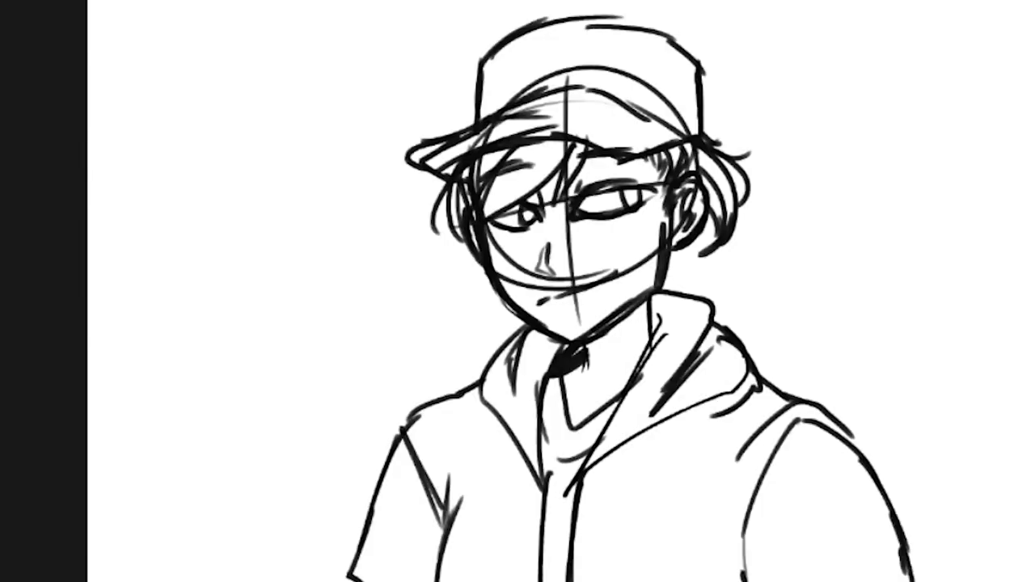
Ink the face outline, the ear, the side hair and the cap brim with the G-pen over the faded sketch.
mouse_move(431, 169)
left_mouse_down()
mouse_move(630, 162)
mouse_move(473, 115)
mouse_move(689, 97)
mouse_move(439, 224)
mouse_move(656, 161)
mouse_move(492, 252)
mouse_move(653, 278)
left_mouse_up()
scroll(653, 278, "up", 2)
left_click_drag(577, 350, 639, 236)
left_click_drag(649, 162, 641, 257)
mouse_move(693, 109)
left_mouse_down()
mouse_move(687, 182)
mouse_move(758, 209)
left_mouse_up()
mouse_move(468, 236)
left_mouse_down()
mouse_move(584, 166)
mouse_move(619, 139)
mouse_move(575, 166)
mouse_move(620, 129)
mouse_move(647, 124)
left_mouse_up()
Ink the left eye with its lower lid and iris, and the eyebrow above it.
scroll(506, 127, "up", 2)
key("ctrl+z")
left_click_drag(540, 121, 576, 112)
left_click_drag(414, 198, 442, 220)
left_click_drag(377, 242, 426, 242)
left_click_drag(403, 210, 428, 226)
left_click_drag(432, 129, 341, 166)
Ink the mouth and the short lower-lip line, and thicken the hair strands beside the left cheek.
left_click_drag(464, 375, 572, 346)
left_click_drag(522, 354, 541, 351)
key("ctrl+z")
left_click_drag(484, 328, 600, 298)
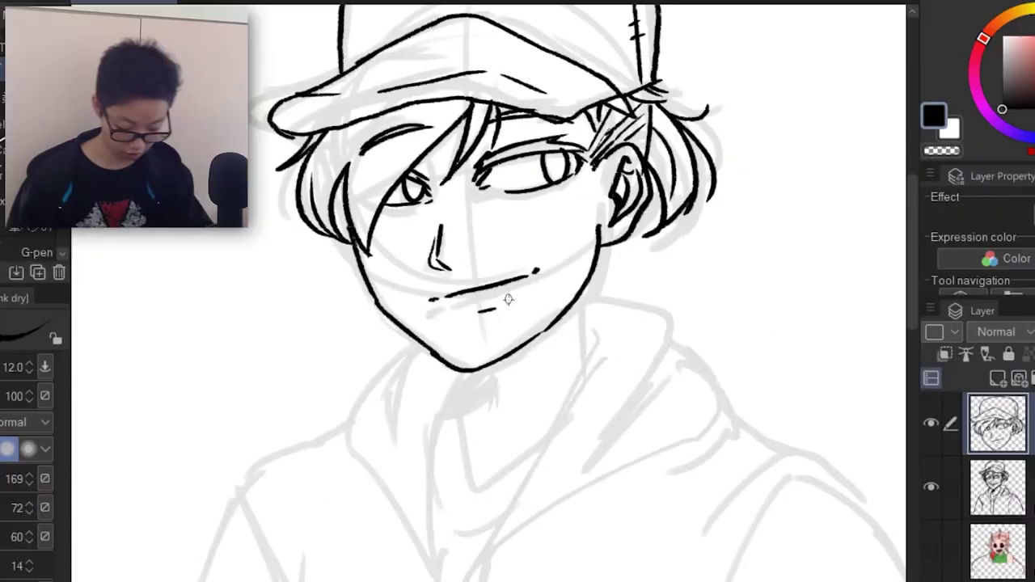
left_click_drag(343, 200, 362, 257)
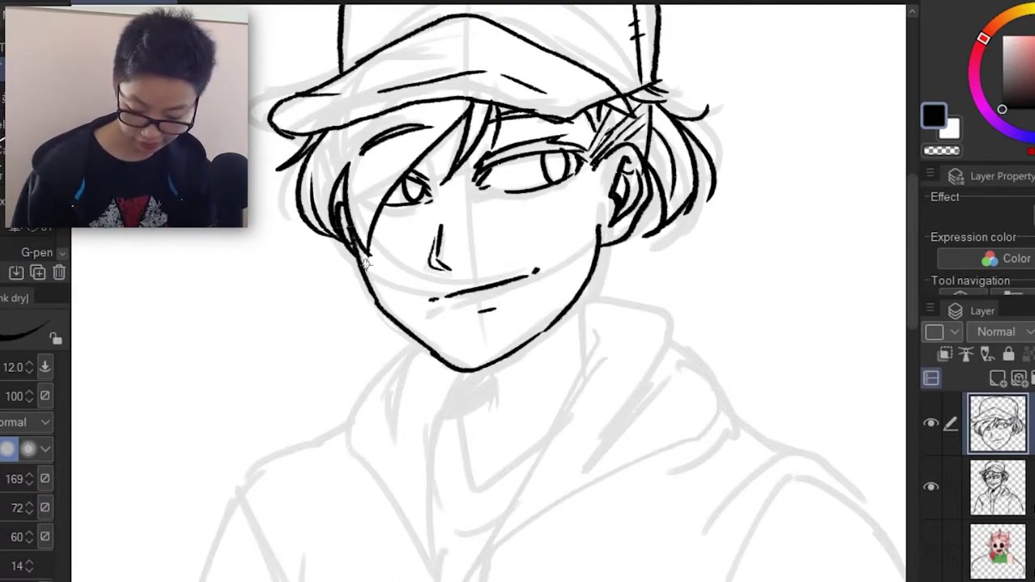
Ink the neck lines and both sides of the hood, including the fold line on its right side.
scroll(363, 263, "down", 2)
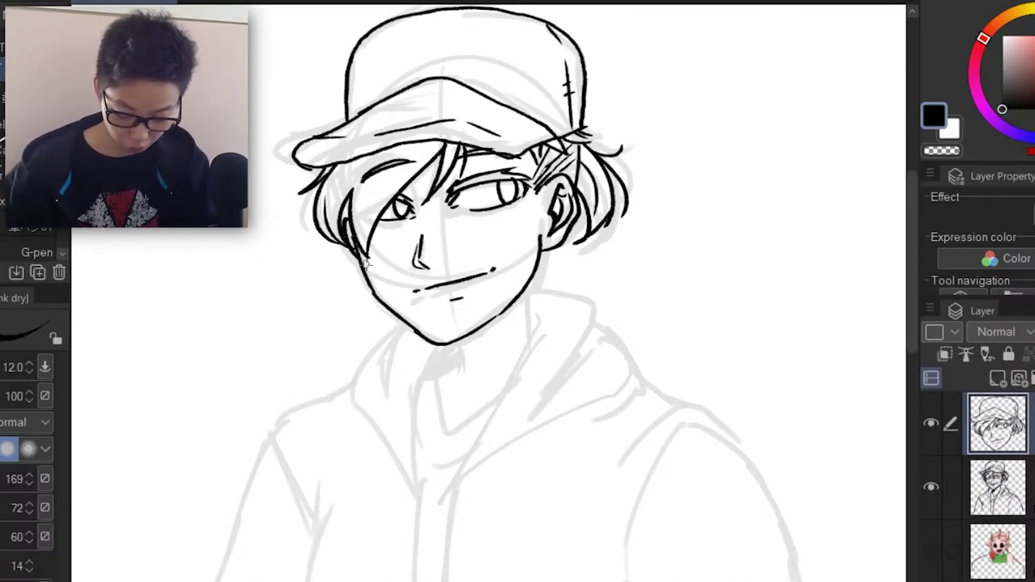
left_click_drag(635, 342, 678, 309)
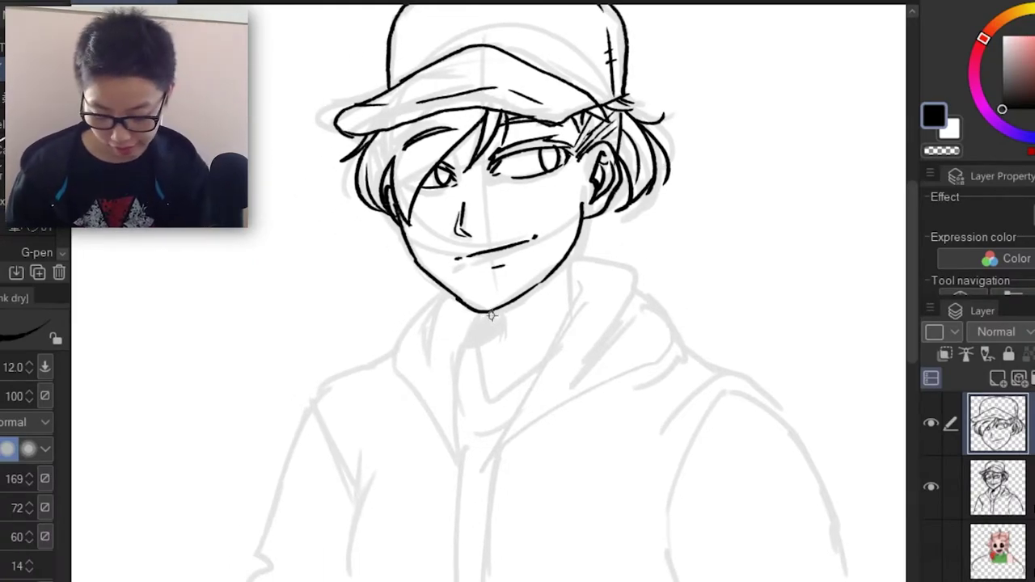
left_click_drag(492, 313, 492, 328)
left_click_drag(568, 255, 572, 306)
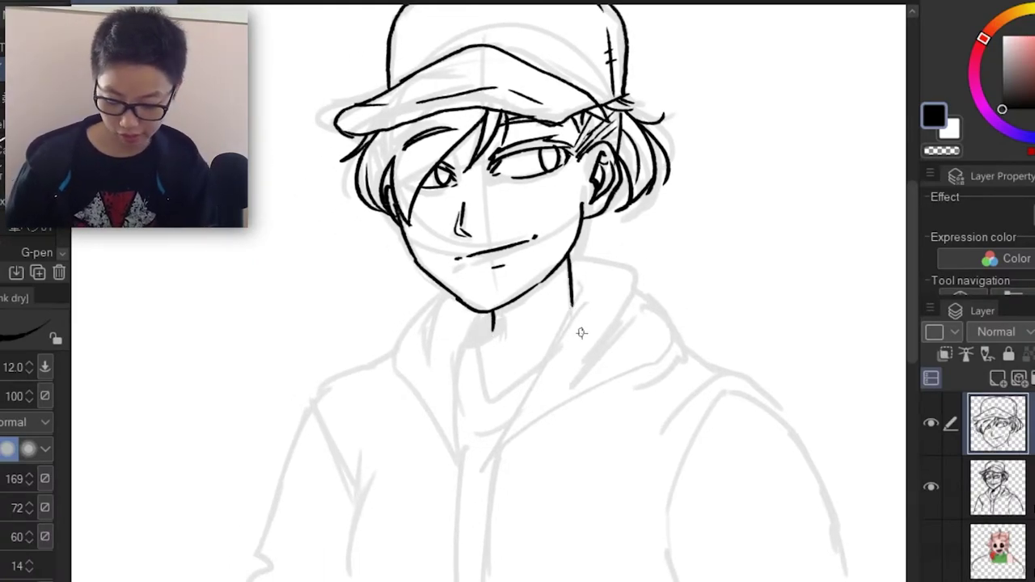
mouse_move(493, 319)
left_mouse_down()
mouse_move(466, 336)
mouse_move(461, 356)
mouse_move(454, 475)
mouse_move(401, 331)
mouse_move(441, 292)
left_mouse_up()
mouse_move(575, 304)
left_mouse_down()
mouse_move(511, 489)
mouse_move(653, 317)
left_mouse_up()
left_click_drag(570, 257, 647, 308)
left_click_drag(652, 319, 588, 389)
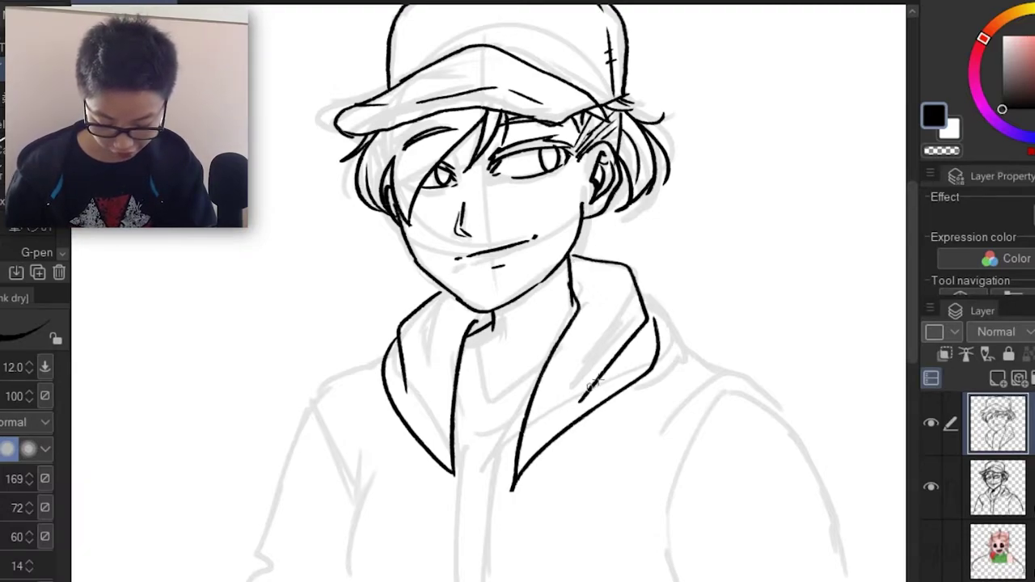
left_click_drag(620, 355, 600, 381)
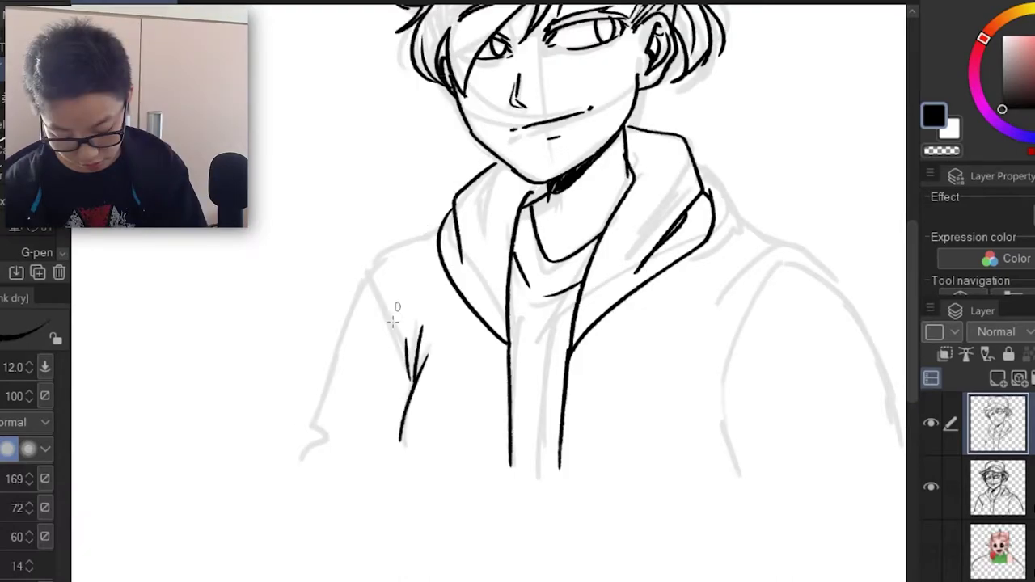
Ink the shoulders, outer sleeves and inner arm lines of the jacket on both sides.
left_click_drag(376, 282, 408, 378)
mouse_move(430, 238)
left_mouse_down()
mouse_move(379, 270)
mouse_move(301, 467)
left_mouse_up()
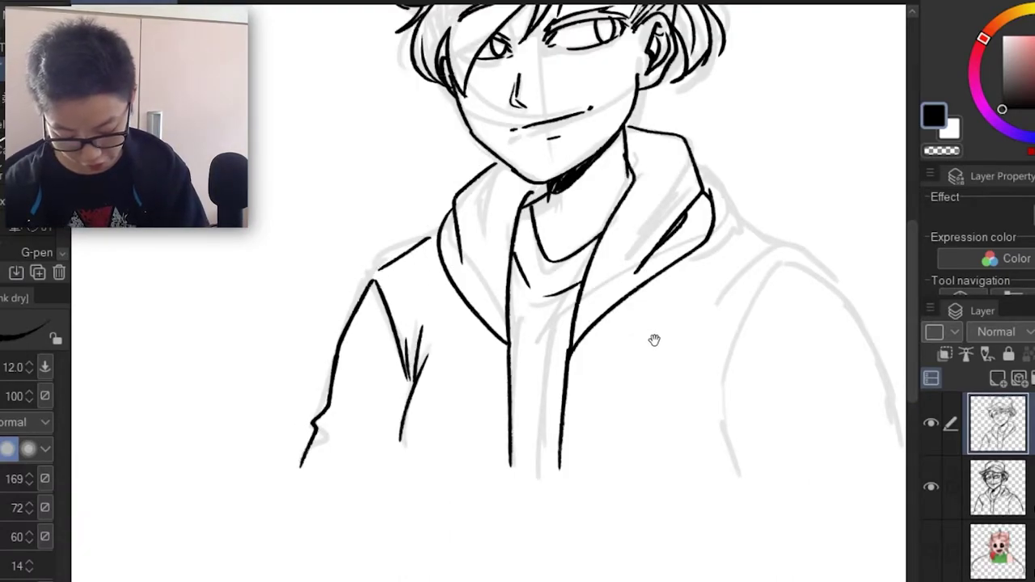
left_click_drag(658, 337, 550, 344)
mouse_move(627, 238)
left_mouse_down()
mouse_move(716, 296)
mouse_move(792, 459)
left_mouse_up()
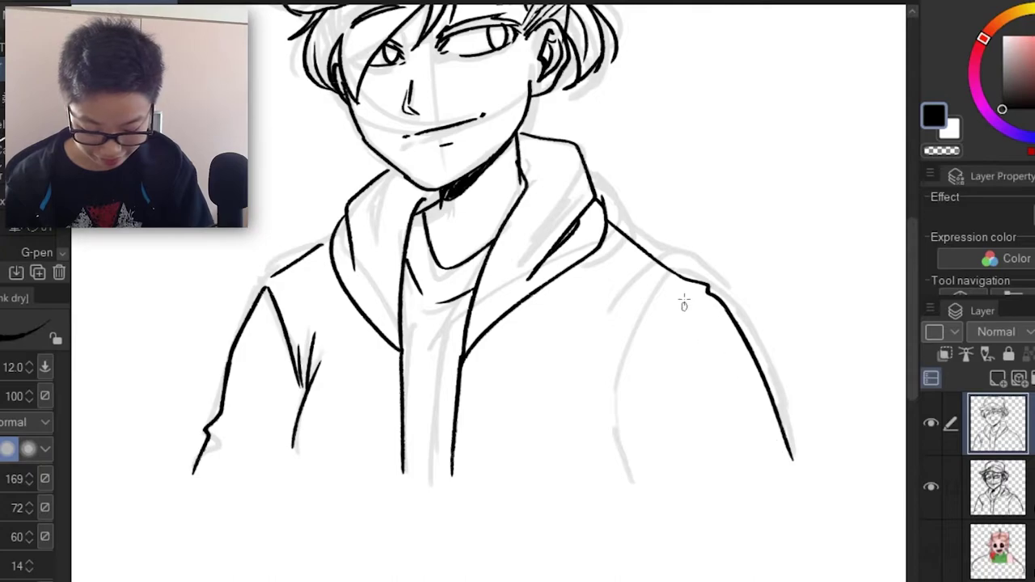
left_click_drag(679, 283, 627, 368)
left_click_drag(628, 406, 631, 469)
left_click_drag(644, 353, 626, 412)
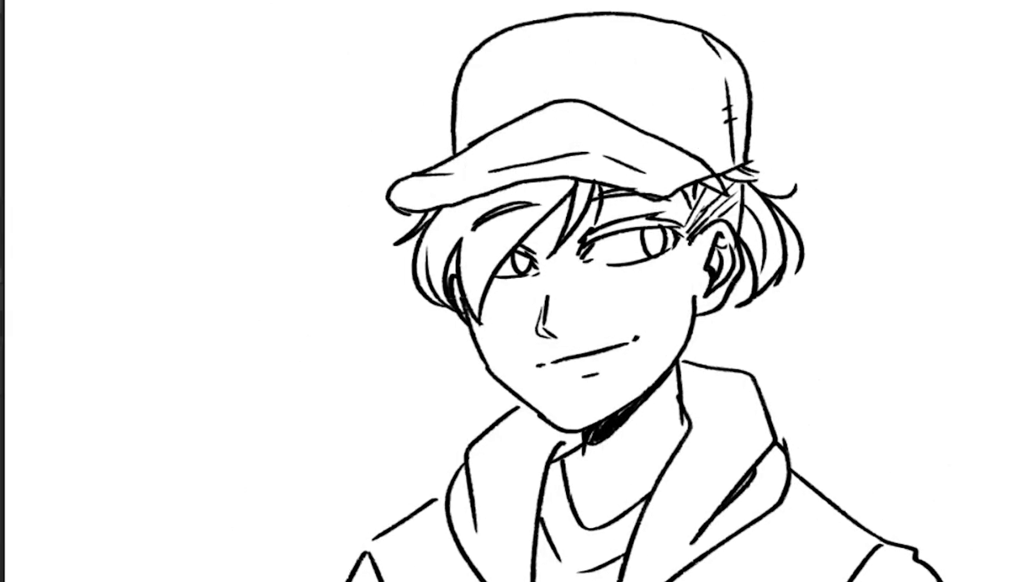
Colour the hair and eyebrows brown beneath the line art.
left_click_drag(776, 216, 752, 279)
left_click_drag(767, 194, 748, 271)
left_click_drag(566, 190, 462, 263)
left_click_drag(690, 194, 749, 174)
left_click_drag(595, 234, 676, 220)
mouse_move(558, 227)
left_mouse_down()
mouse_move(526, 370)
mouse_move(717, 209)
left_mouse_up()
Colour the face and neck with a peach skin tone and adjust the colour's hue, saturation and luminosity.
left_click_drag(582, 242, 671, 267)
left_click_drag(582, 509, 676, 393)
key("ctrl+u")
left_click_drag(961, 510, 993, 510)
left_click_drag(961, 439, 967, 439)
key("Return")
mouse_move(700, 228)
left_mouse_down()
mouse_move(738, 185)
mouse_move(697, 223)
left_mouse_up()
left_click_drag(697, 223, 643, 209)
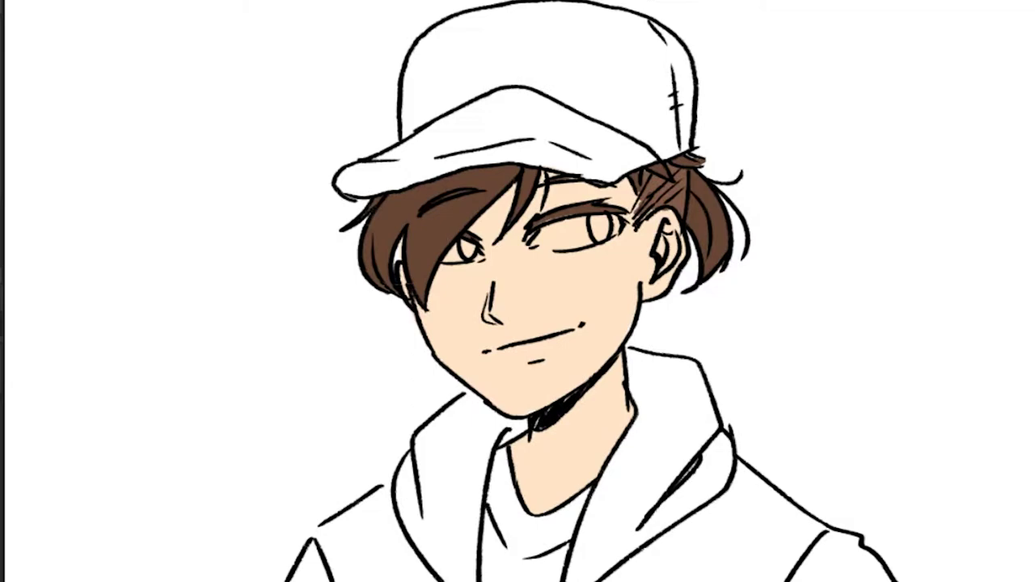
Fill the cap's brim with purple and its crown with a very pale lavender.
left_click(517, 121)
left_click(549, 65)
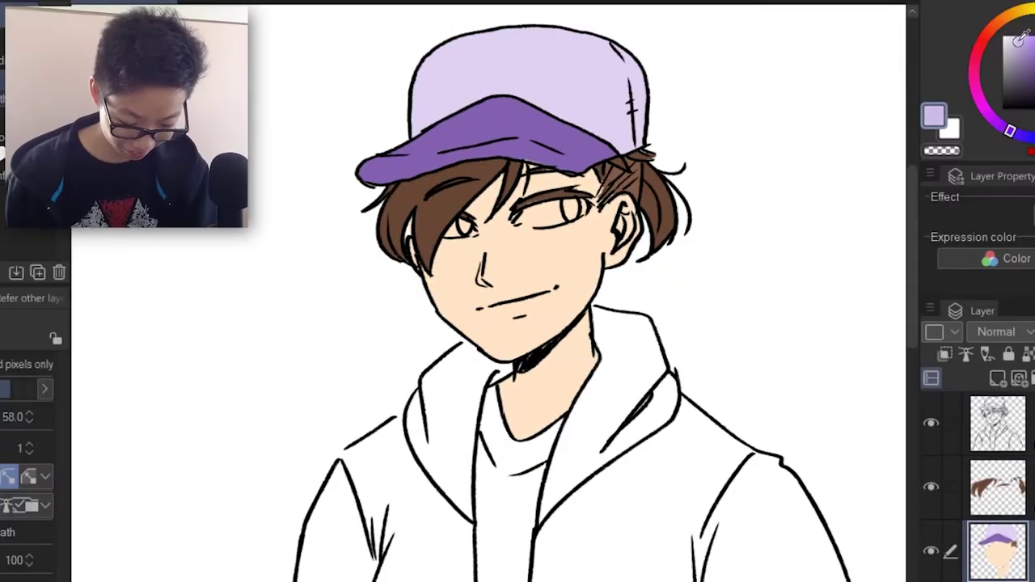
left_click_drag(1025, 42, 1011, 35)
left_click(621, 95)
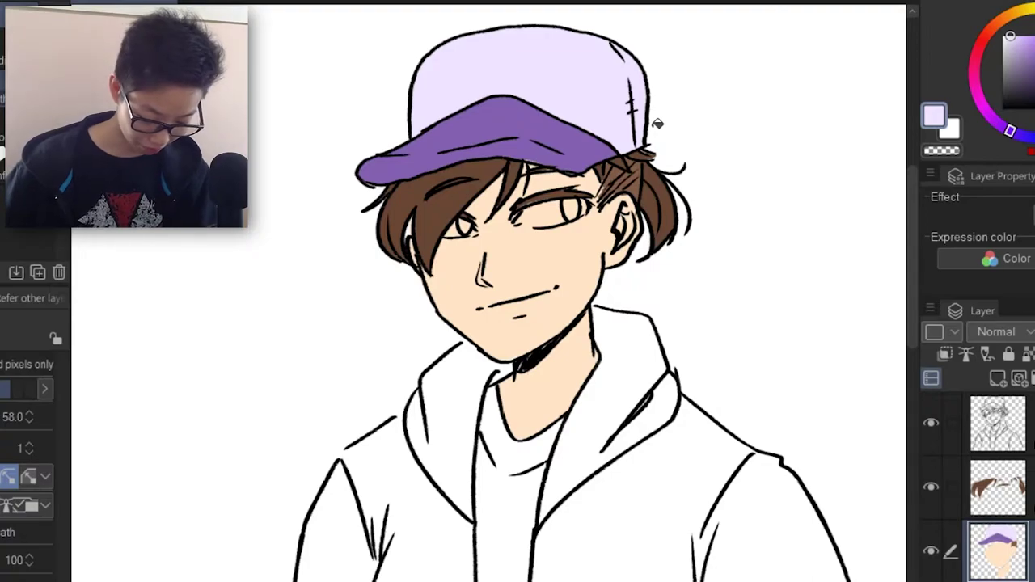
Fill the hooded jacket with a muted purple and colour the irises orange.
left_click(1025, 69)
key("b")
key("v")
left_click_drag(727, 337, 732, 307)
key("ctrl+z")
key("v")
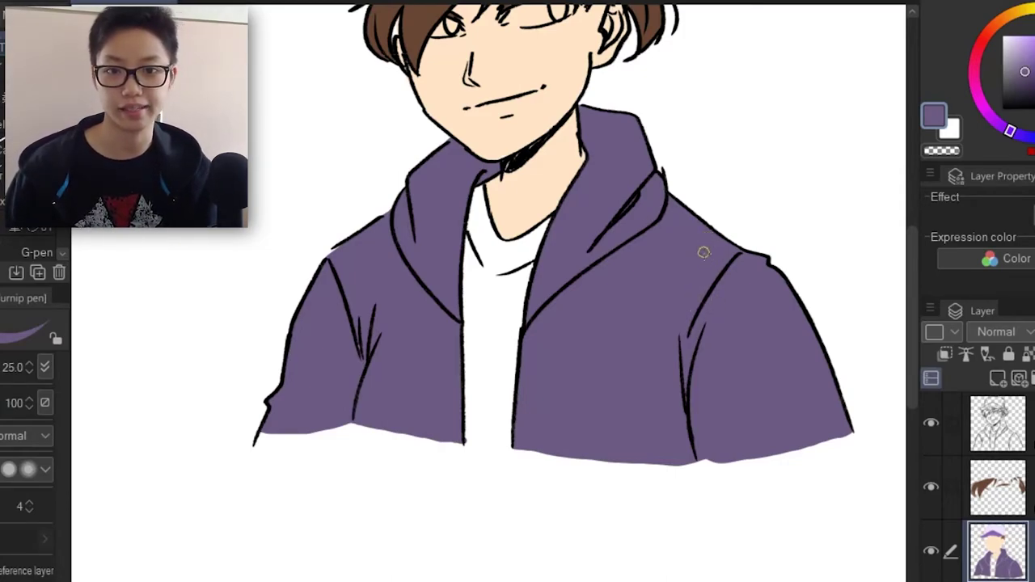
left_click_drag(695, 272, 667, 352)
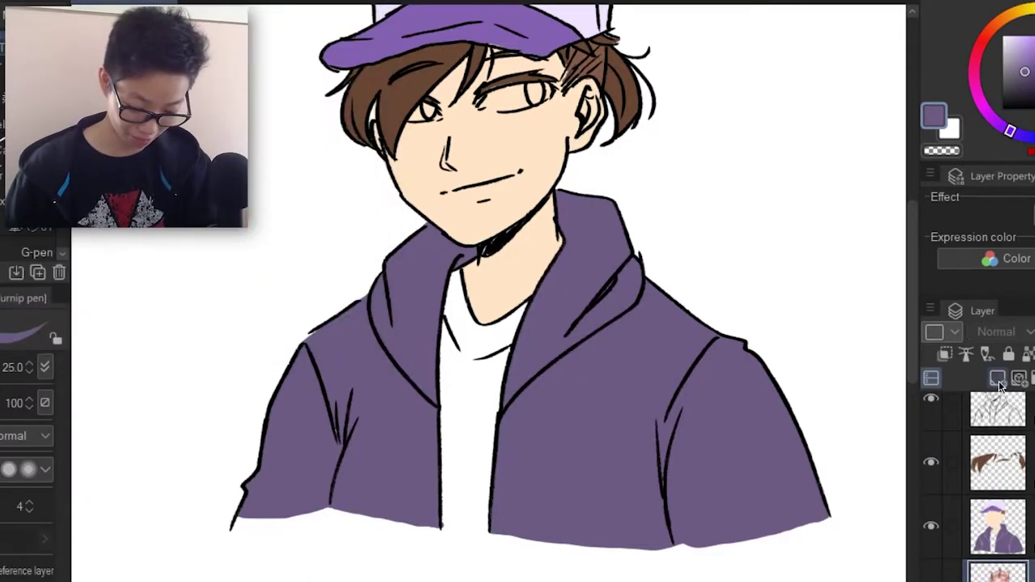
left_click(1014, 30)
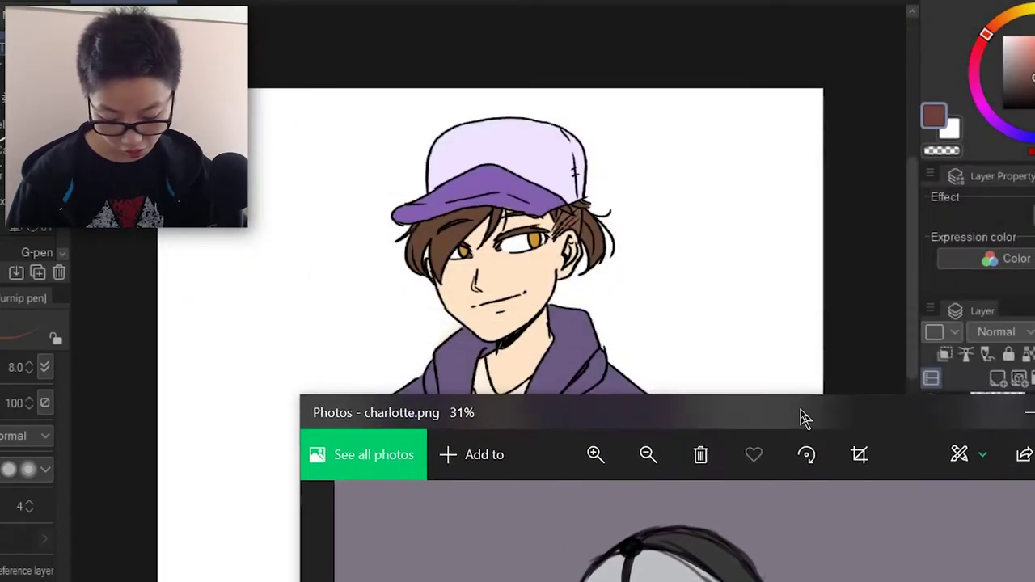
Switch to Photos and examine the reference sheet charlotte.png for the cap, hair, hoodie and other form.
left_click_drag(801, 418, 864, 7)
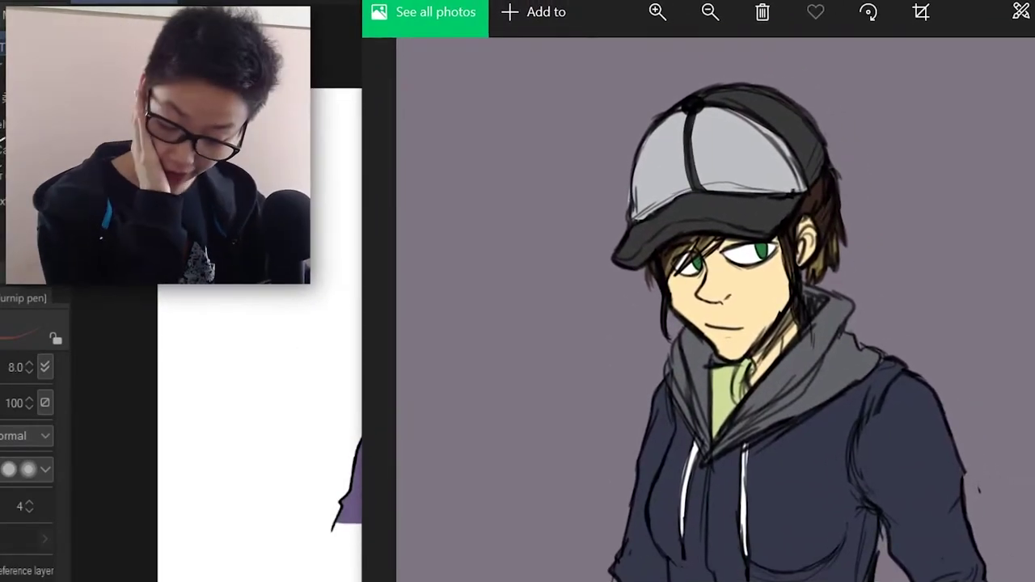
left_click_drag(1033, 581, 851, 334)
left_click_drag(1034, 221, 873, 258)
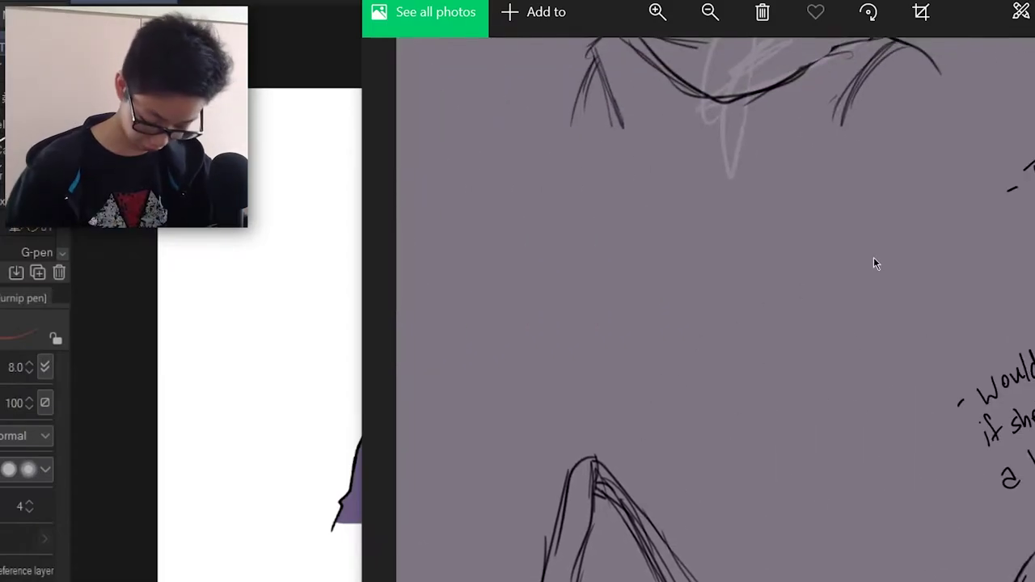
scroll(873, 257, "down", 5)
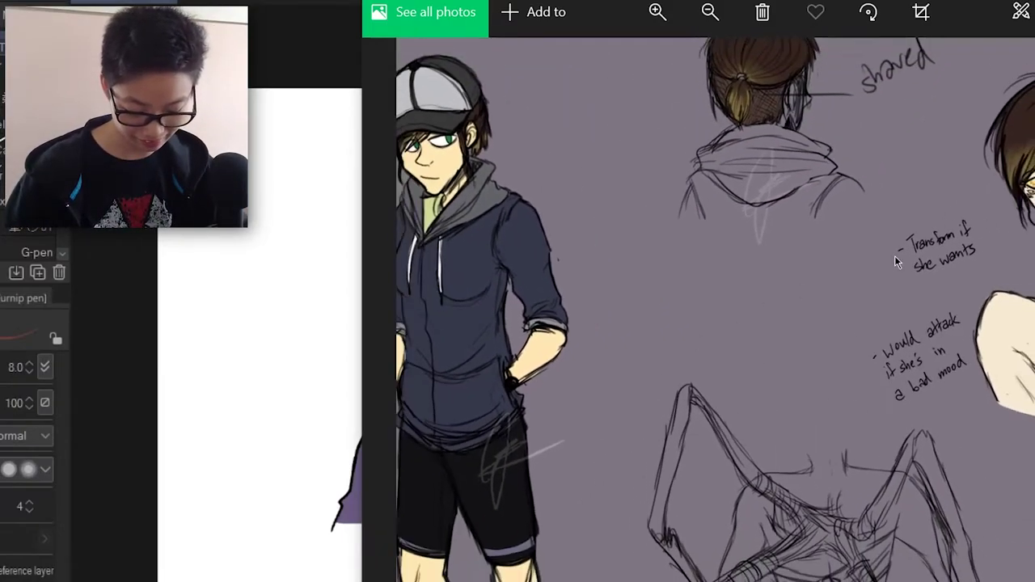
scroll(894, 254, "down", 3)
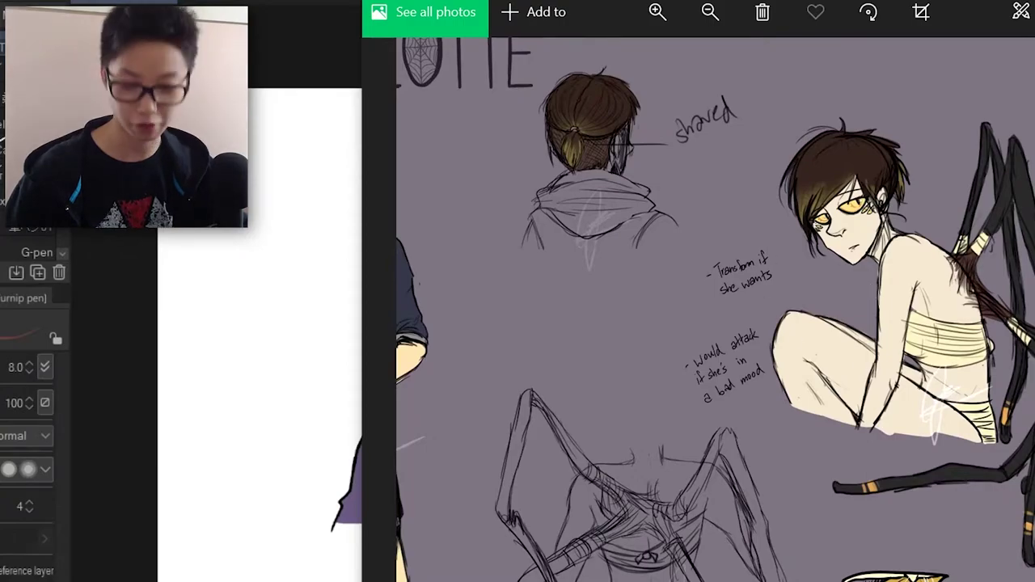
left_click_drag(687, 323, 954, 324)
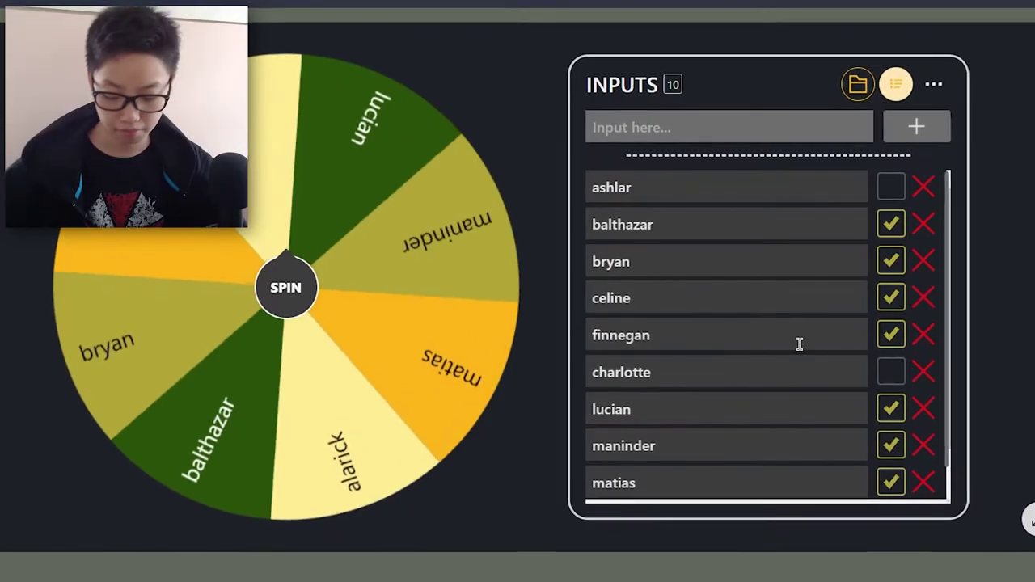
Switch to the character name wheel and spin it to pick the next character.
key("ctrl+Return")
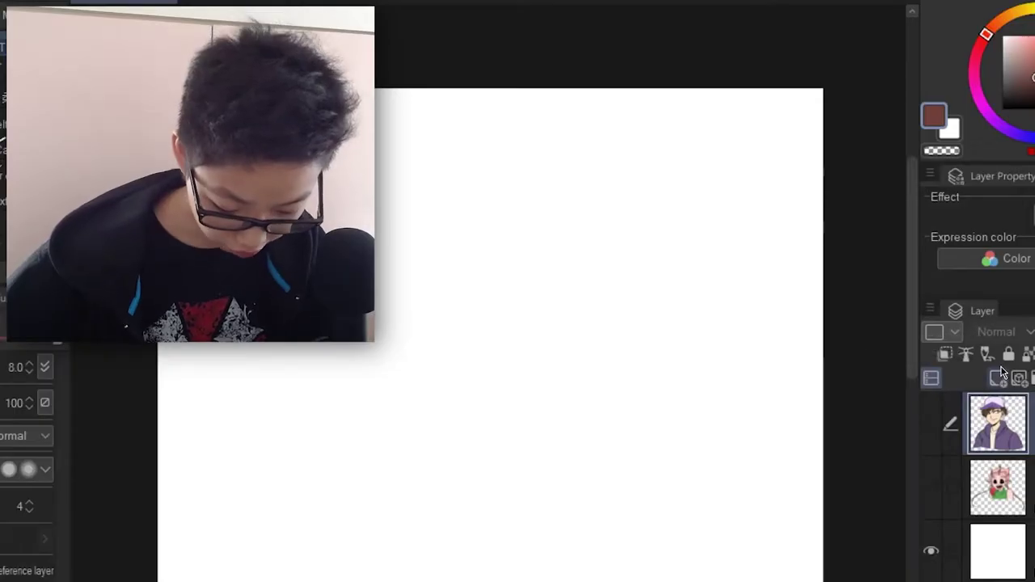
Add a new layer and sketch a circular head with facial guidelines, a jaw and a pointed chin in black.
left_click(1002, 374)
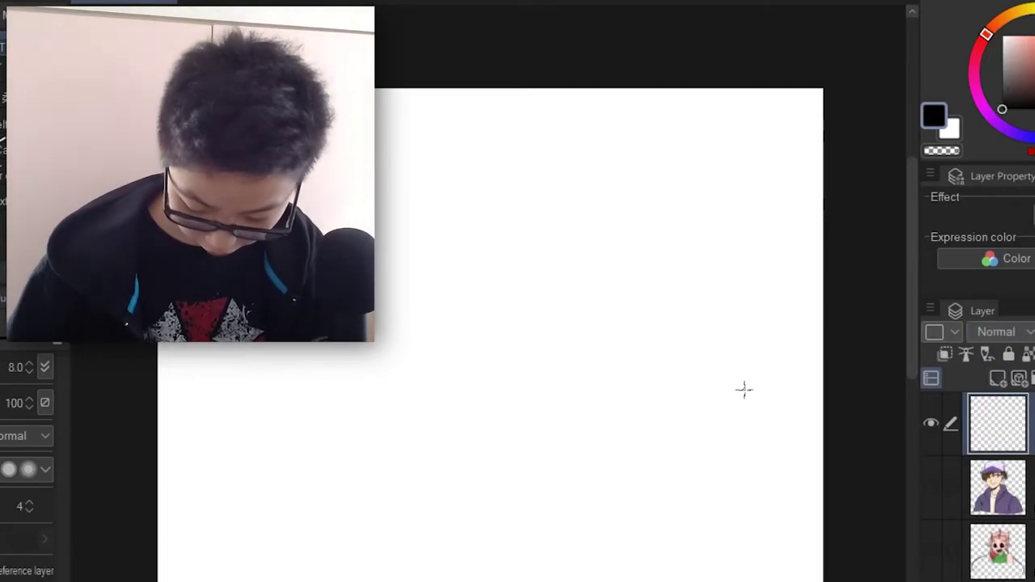
key("p")
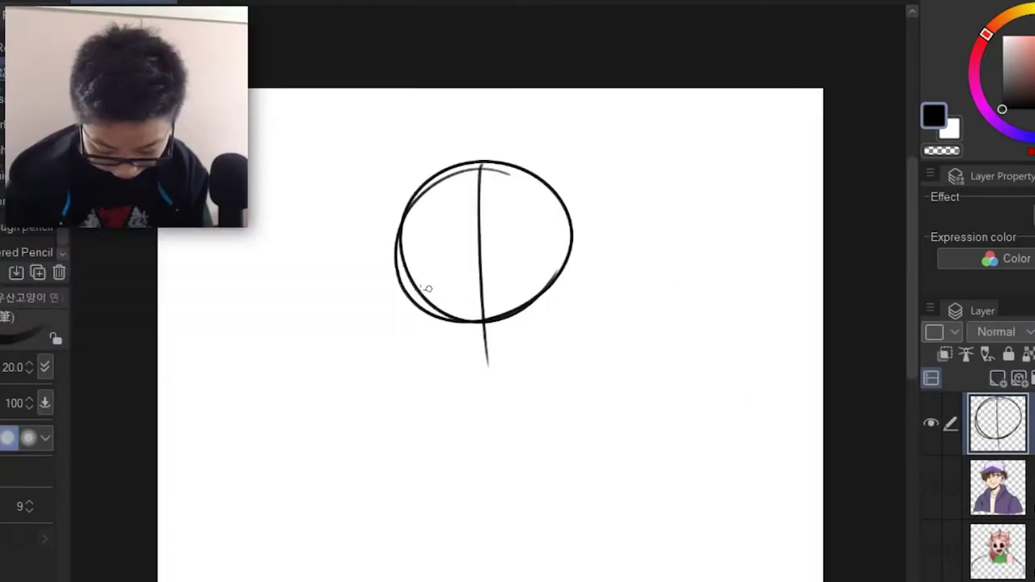
left_click_drag(376, 293, 594, 244)
mouse_move(395, 243)
left_mouse_down()
mouse_move(427, 347)
mouse_move(493, 377)
mouse_move(555, 336)
left_mouse_up()
mouse_move(554, 338)
left_mouse_down()
mouse_move(567, 236)
mouse_move(576, 231)
mouse_move(555, 347)
left_mouse_up()
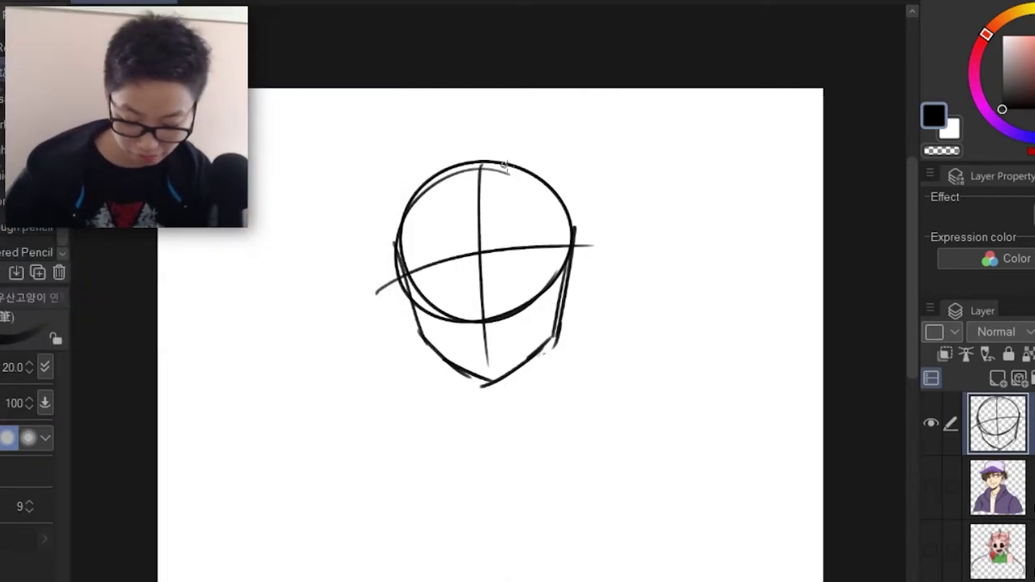
Sketch the rounded fringe tuft on top of the head and the hairline down to the temples.
mouse_move(412, 197)
left_mouse_down()
mouse_move(450, 217)
mouse_move(438, 194)
mouse_move(456, 214)
mouse_move(471, 190)
mouse_move(501, 202)
left_mouse_up()
left_click_drag(501, 206, 529, 189)
left_click_drag(523, 203, 539, 184)
mouse_move(431, 214)
left_mouse_down()
mouse_move(407, 181)
mouse_move(451, 135)
mouse_move(487, 144)
mouse_move(477, 143)
mouse_move(530, 187)
mouse_move(525, 204)
mouse_move(555, 229)
mouse_move(568, 290)
left_mouse_up()
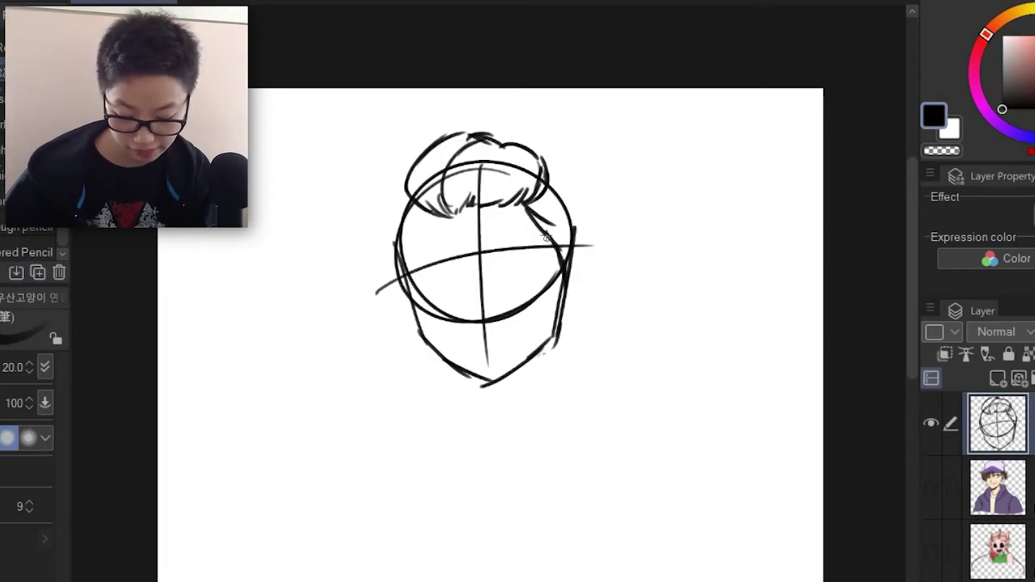
Sketch the side hair running down both sides of the face.
mouse_move(422, 209)
left_mouse_down()
mouse_move(398, 273)
mouse_move(413, 242)
mouse_move(403, 284)
mouse_move(409, 200)
mouse_move(386, 228)
mouse_move(401, 220)
mouse_move(385, 252)
mouse_move(404, 312)
left_mouse_up()
left_click_drag(398, 277, 415, 330)
mouse_move(549, 182)
left_mouse_down()
mouse_move(579, 193)
mouse_move(588, 226)
mouse_move(568, 327)
left_mouse_up()
left_click_drag(572, 273, 571, 336)
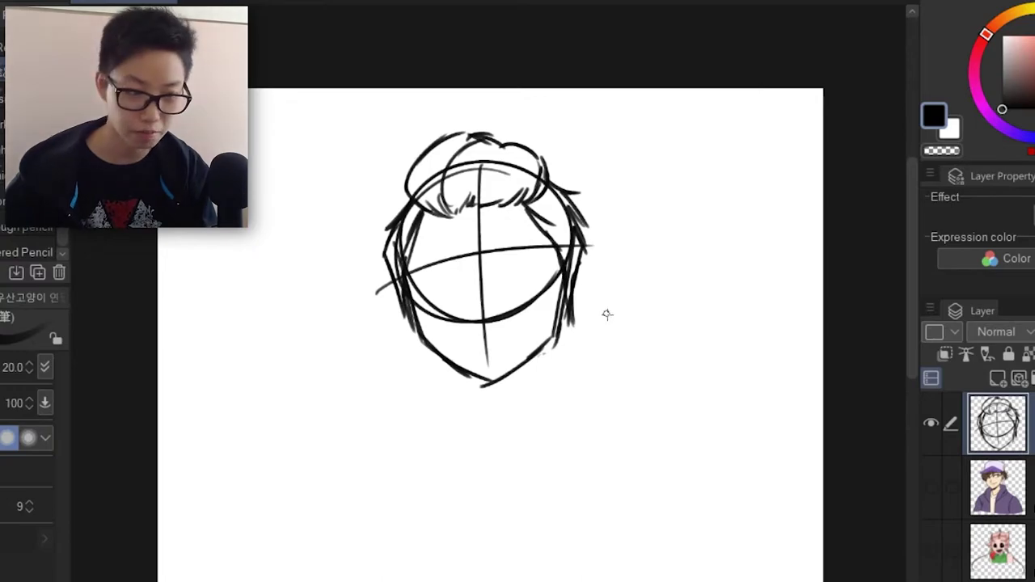
Sketch pointed cat ears with inner fur on both sides of the head.
left_click_drag(388, 165, 380, 163)
key("ctrl+z")
left_click_drag(391, 244, 375, 139)
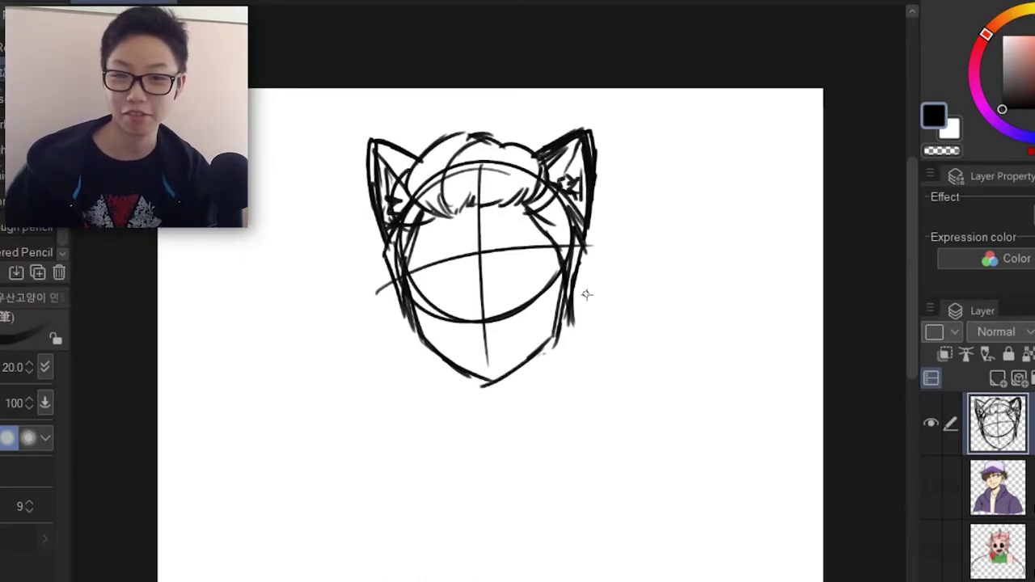
Sketch the eyebrows, the triangular nose and both eyes, filling the eyes with black.
left_click_drag(585, 325, 612, 287)
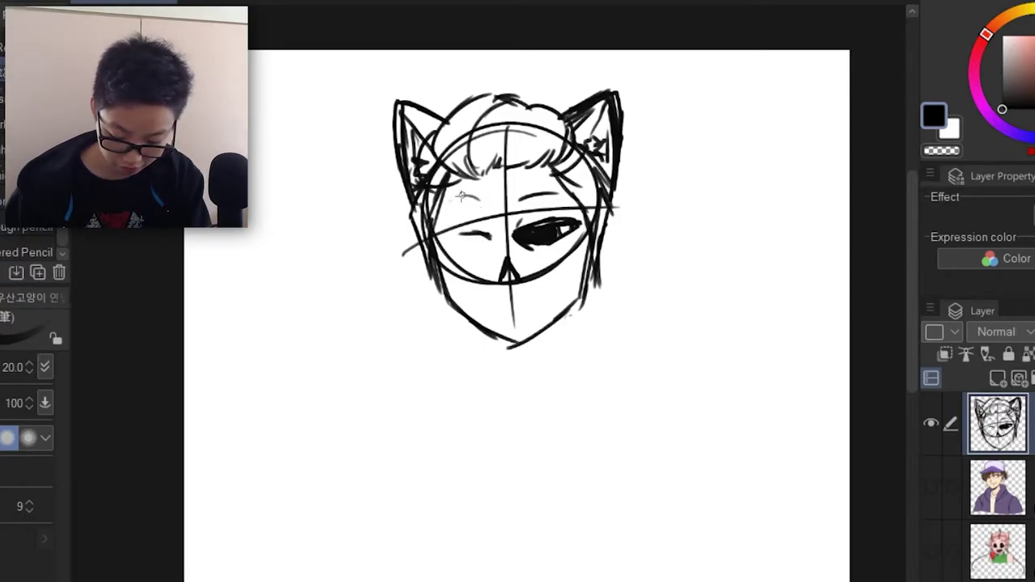
mouse_move(477, 234)
left_mouse_down()
mouse_move(445, 235)
mouse_move(493, 236)
mouse_move(461, 247)
mouse_move(491, 241)
left_mouse_up()
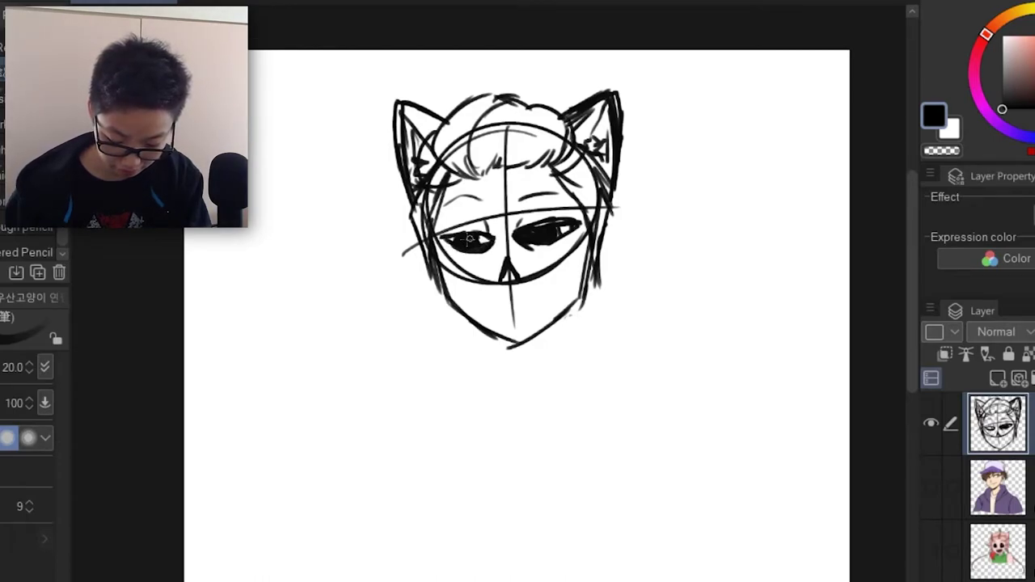
Sketch the slanted smile under the nose and the open jacket's draped hood and lapels around the neck.
left_click_drag(491, 303, 554, 283)
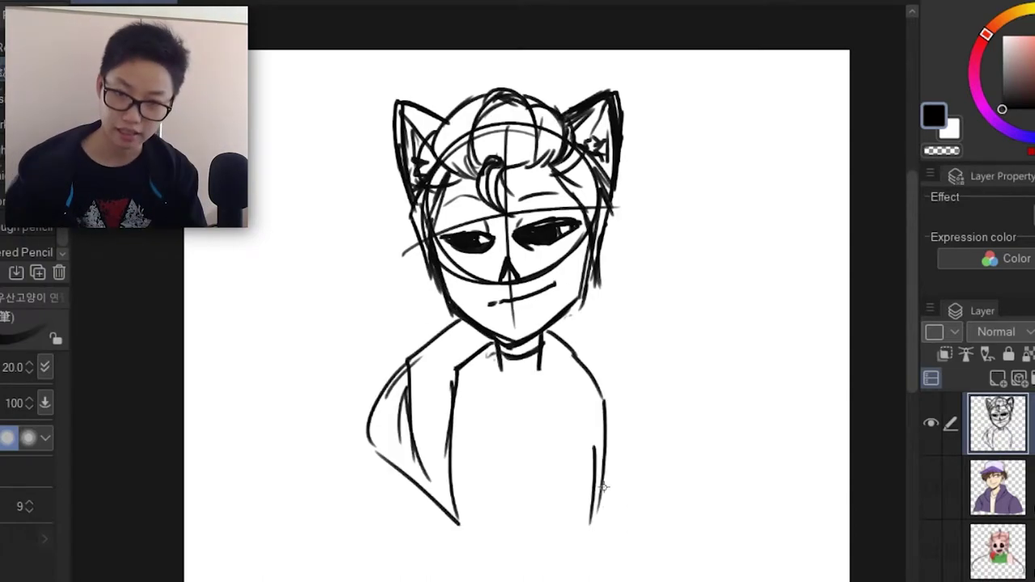
mouse_move(587, 300)
left_mouse_down()
mouse_move(627, 315)
mouse_move(633, 408)
left_mouse_up()
mouse_move(634, 334)
left_mouse_down()
mouse_move(661, 396)
mouse_move(649, 443)
left_mouse_up()
left_click_drag(664, 425, 619, 515)
mouse_move(647, 464)
left_mouse_down()
mouse_move(615, 486)
mouse_move(602, 523)
left_mouse_up()
left_click_drag(612, 464, 606, 535)
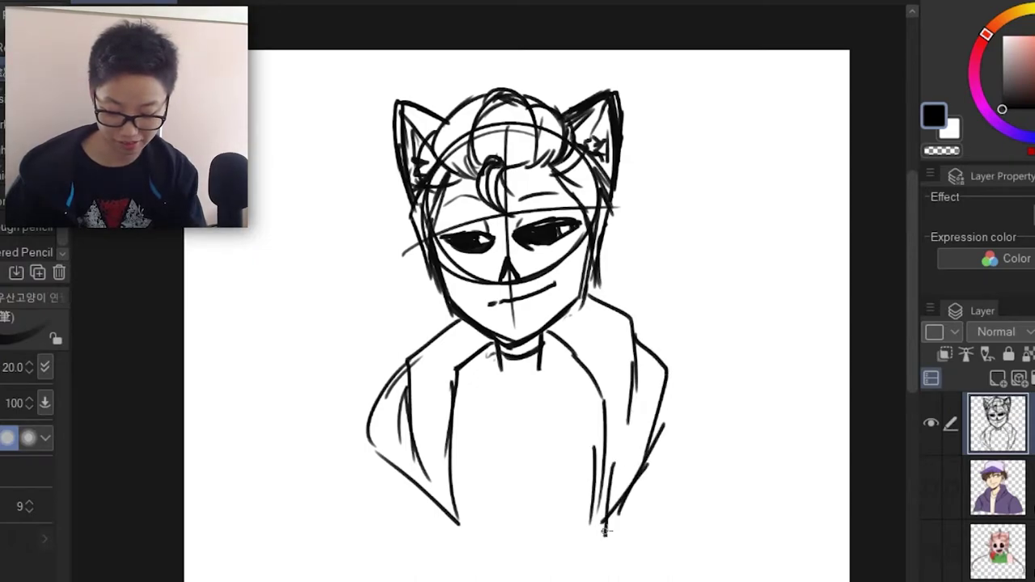
mouse_move(636, 366)
left_mouse_down()
mouse_move(632, 459)
mouse_move(634, 377)
mouse_move(644, 445)
left_mouse_up()
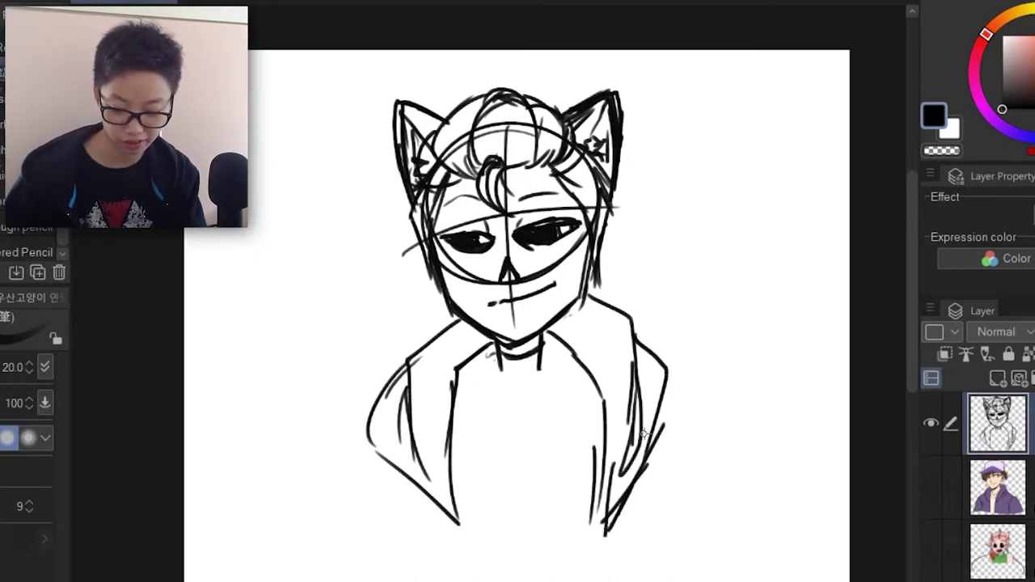
key("ctrl+z")
Sketch the neckline, the pointed shirt collar and its loose folds, darkening the gaps inside the hood.
left_click_drag(505, 375, 535, 373)
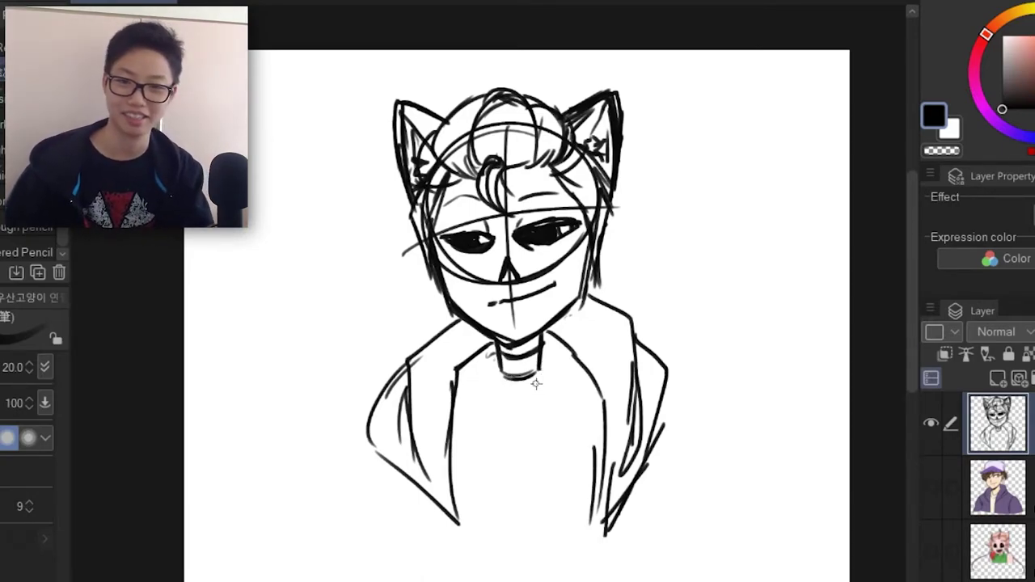
left_click_drag(487, 355, 555, 344)
left_click_drag(477, 397, 508, 411)
left_click_drag(520, 413, 538, 402)
left_click_drag(545, 334, 573, 366)
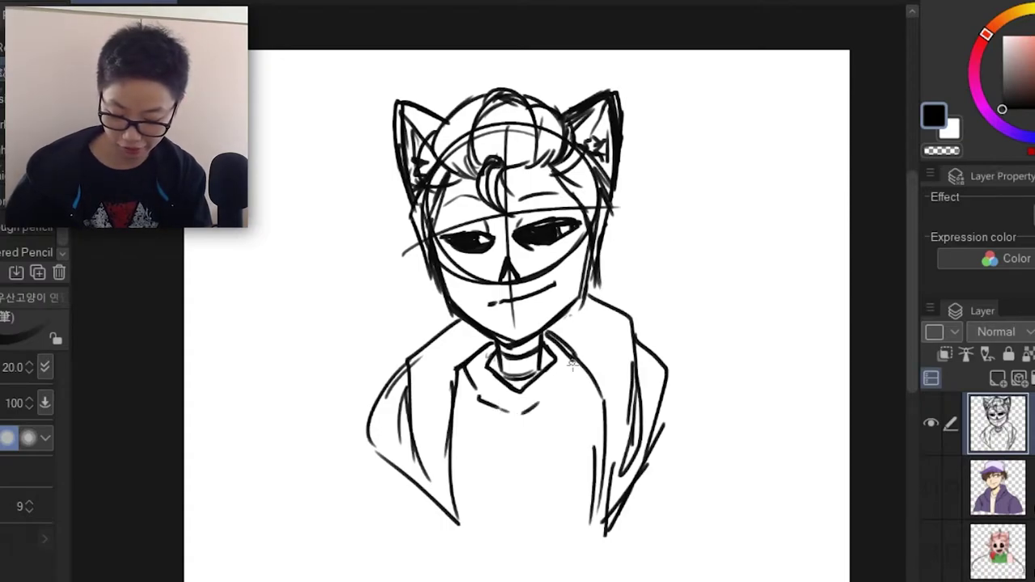
left_click_drag(457, 369, 466, 380)
left_click_drag(584, 373, 595, 387)
left_click_drag(569, 346, 589, 377)
Sketch the jacket's shoulders and upper sleeves on both sides of the body.
mouse_move(365, 344)
left_mouse_down()
mouse_move(331, 365)
mouse_move(282, 408)
mouse_move(337, 485)
left_mouse_up()
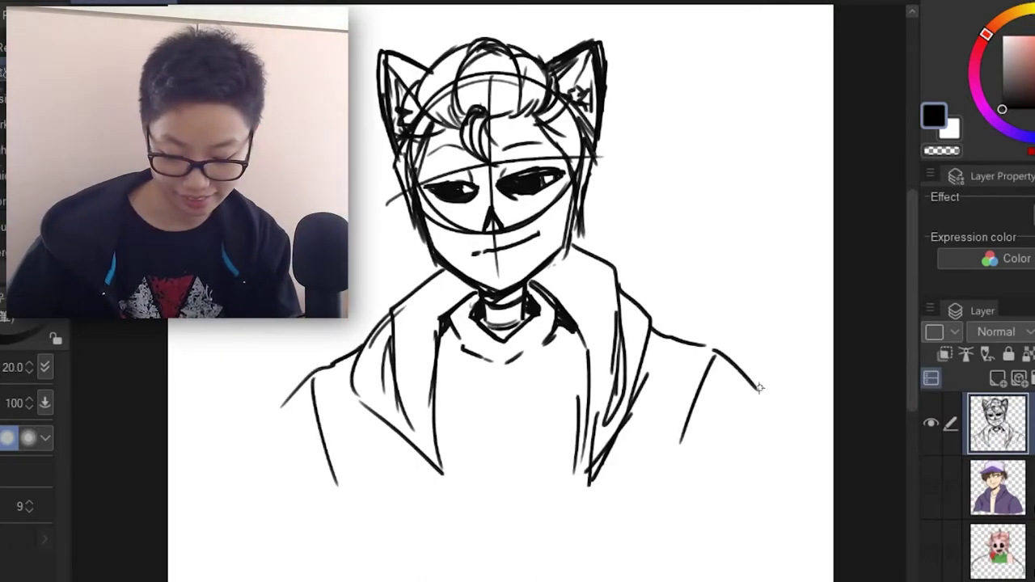
left_click_drag(760, 394, 784, 469)
left_click_drag(284, 402, 251, 487)
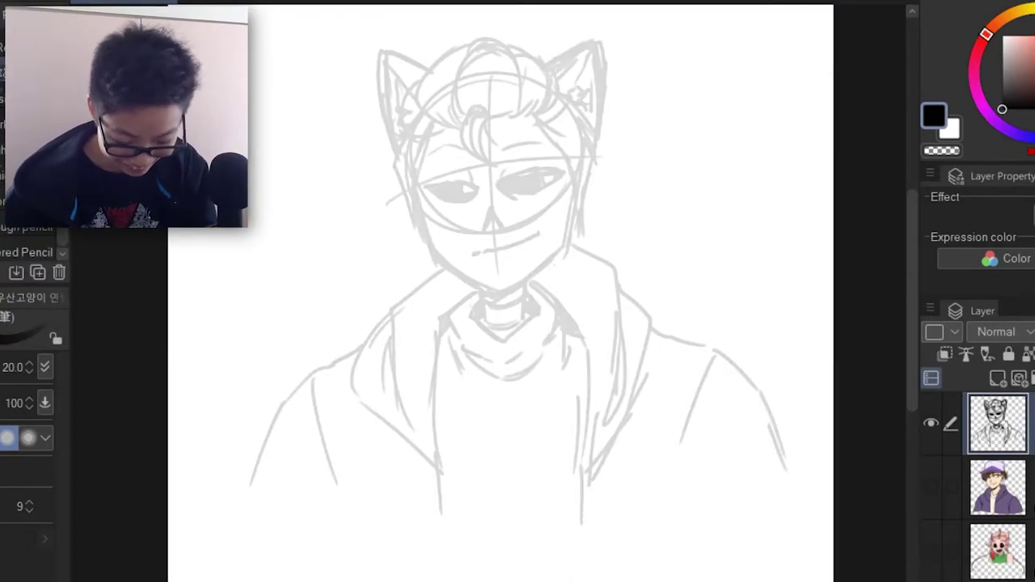
Add a new layer above the faded sketch and select the dry-ink pen at size 10.
left_click(1020, 380)
key("p")
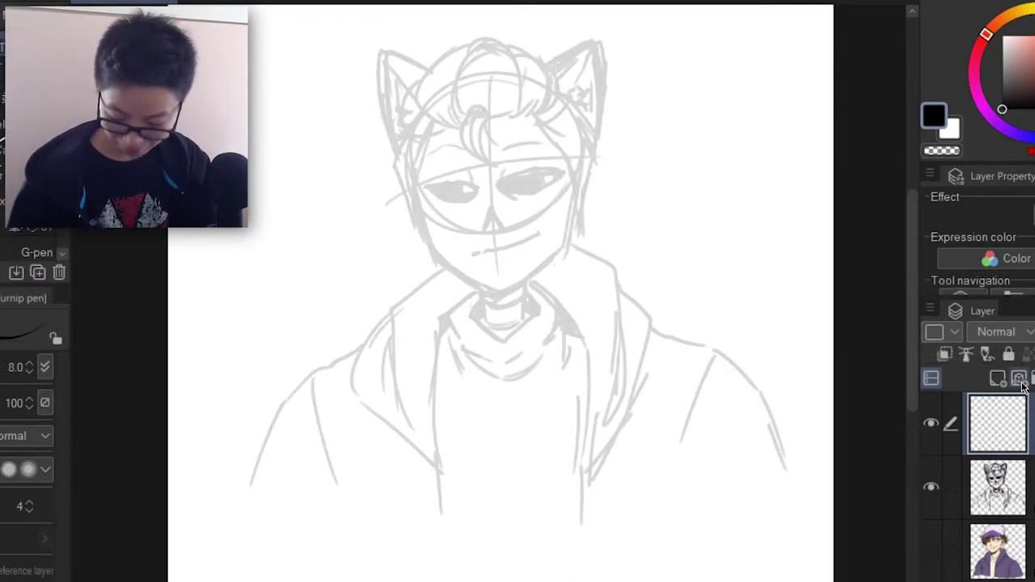
left_click(29, 70)
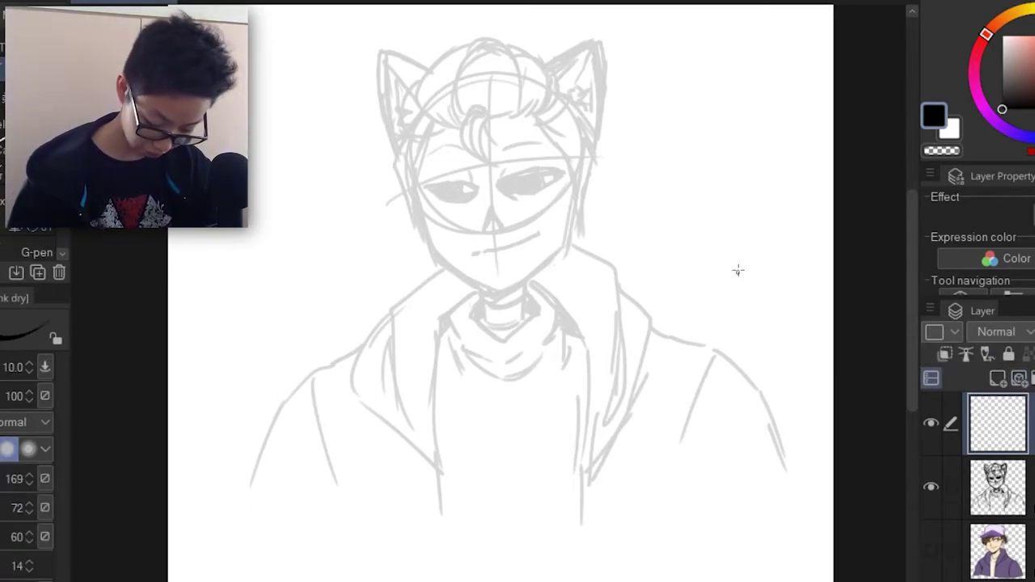
Ink the forehead curl and the rounded top hair with its centre strands and jagged hairline.
scroll(733, 303, "up", 1)
left_click_drag(621, 207, 769, 350)
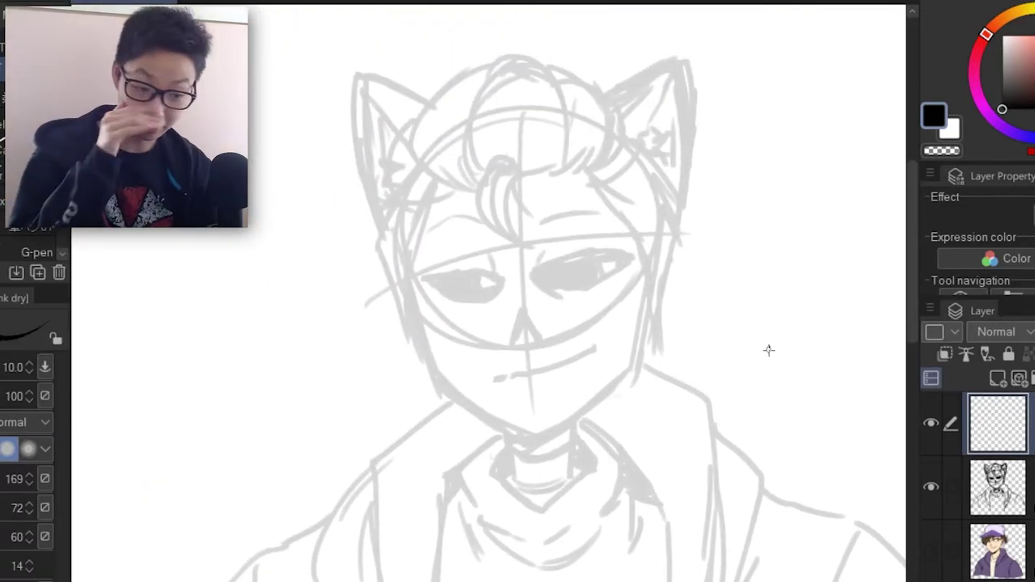
left_click_drag(499, 130, 527, 253)
left_click_drag(519, 30, 514, 140)
mouse_move(504, 40)
left_mouse_down()
mouse_move(500, 119)
mouse_move(511, 136)
left_mouse_up()
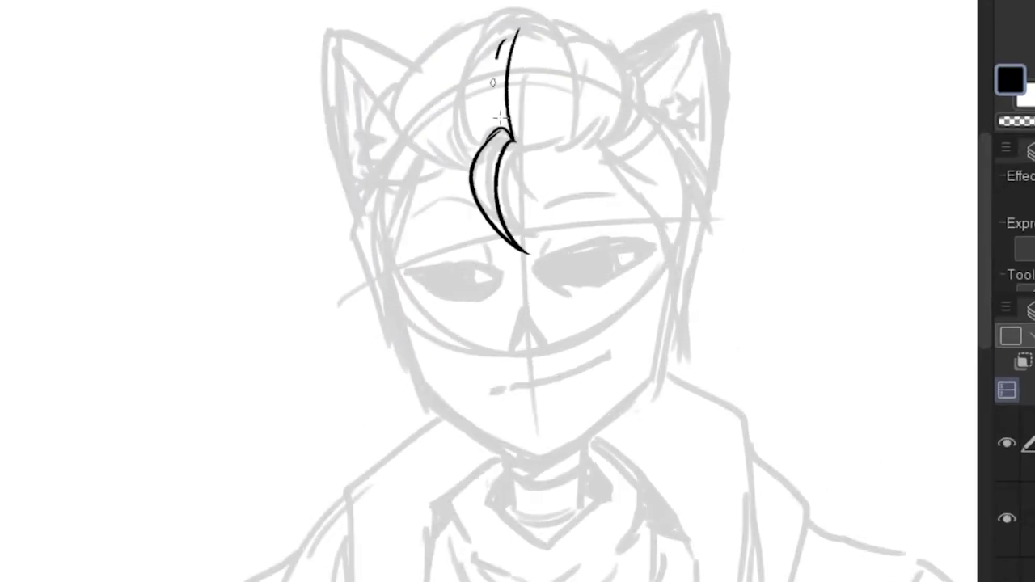
left_click_drag(543, 77, 526, 142)
left_click_drag(517, 143, 589, 132)
left_click_drag(473, 153, 420, 158)
left_click_drag(395, 83, 422, 168)
mouse_move(389, 115)
left_mouse_down()
mouse_move(524, 16)
mouse_move(644, 89)
left_mouse_up()
Ink the side hair on both sides of the face, tapering to points beside the jaw.
mouse_move(612, 136)
left_mouse_down()
mouse_move(651, 112)
mouse_move(659, 206)
left_mouse_up()
left_click_drag(649, 202, 669, 281)
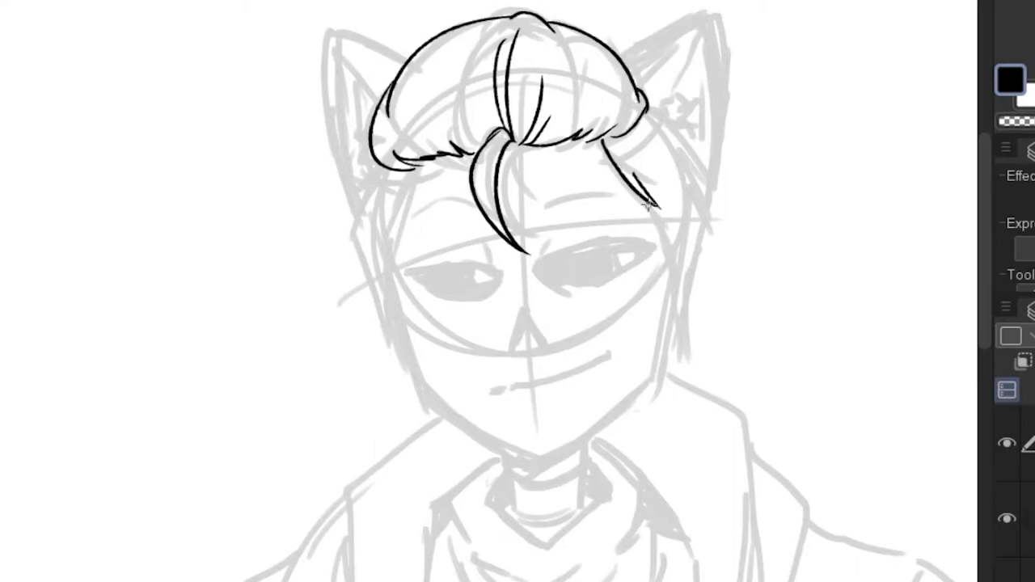
left_click_drag(703, 217, 678, 352)
left_click_drag(649, 112, 709, 197)
left_click_drag(412, 170, 383, 242)
left_click_drag(353, 234, 397, 340)
Ink both cat ears with their inner edges and fur tufts.
left_click_drag(620, 55, 716, 16)
left_click_drag(720, 34, 710, 190)
left_click_drag(694, 128, 714, 67)
left_click_drag(329, 34, 353, 174)
left_click_drag(331, 34, 405, 60)
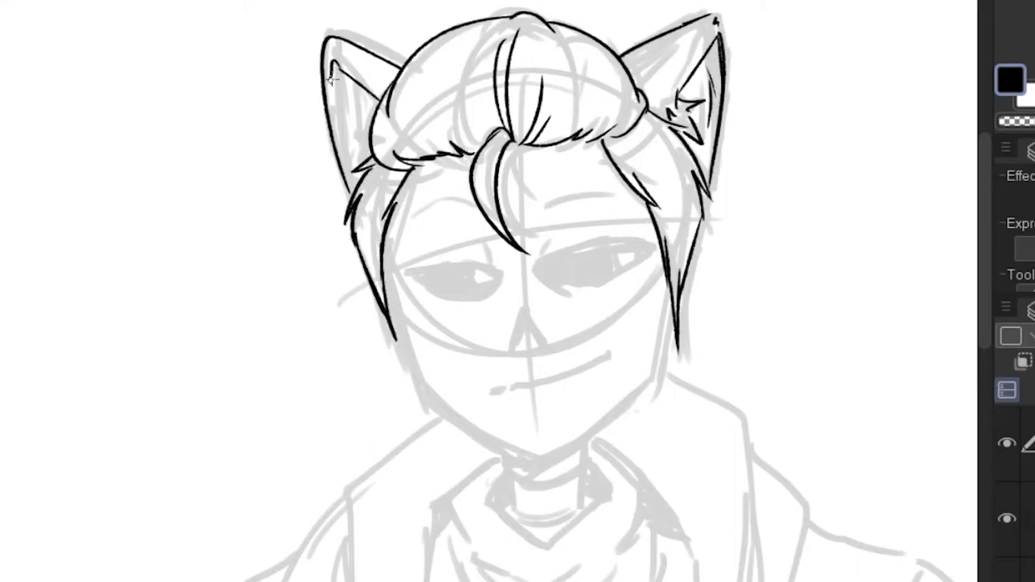
left_click_drag(333, 55, 341, 140)
Ink the triangular nose and the face outline from the side hair down to the chin.
left_click_drag(517, 323, 554, 212)
left_click_drag(421, 172, 560, 342)
left_click_drag(702, 171, 685, 266)
mouse_move(561, 190)
left_mouse_down()
mouse_move(582, 235)
mouse_move(558, 240)
left_mouse_up()
Ink the outlines and highlights of both eyes and the thin eyebrows above them.
mouse_move(543, 137)
left_mouse_down()
mouse_move(552, 187)
mouse_move(687, 135)
left_mouse_up()
left_click_drag(586, 171, 656, 173)
left_click_drag(443, 158, 536, 152)
mouse_move(463, 174)
left_mouse_down()
mouse_move(529, 164)
mouse_move(531, 173)
left_mouse_up()
left_click_drag(653, 136, 671, 153)
left_click_drag(623, 94, 661, 89)
left_click_drag(504, 94, 453, 113)
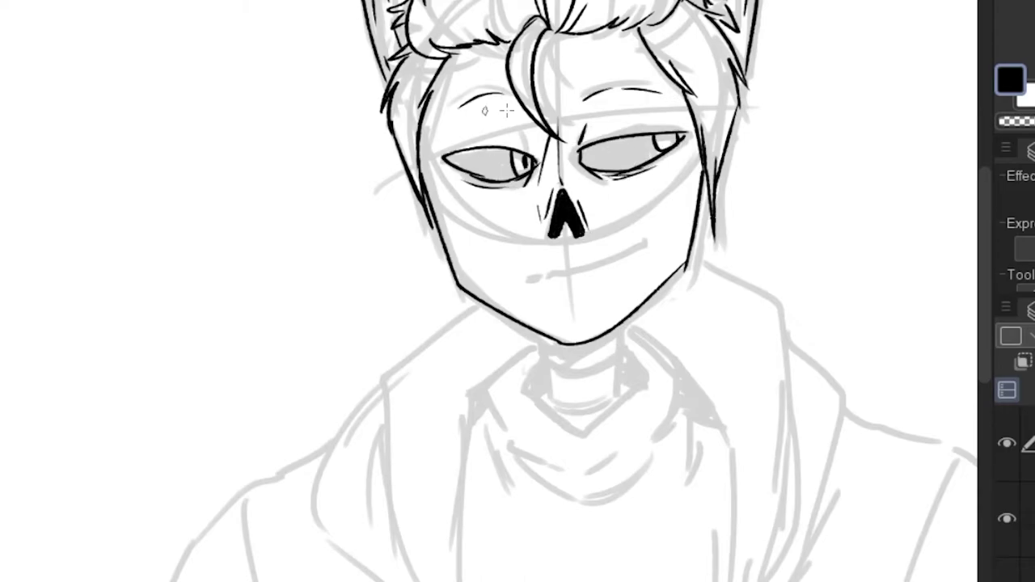
Fill both eyes with black around their highlights and ink the slanted smile.
left_click(498, 169)
left_click(621, 155)
left_click_drag(725, 336, 738, 267)
left_click_drag(547, 210, 661, 167)
Ink the neck, the pointed collar and the shirt's neck folds, blackening the shadow under the chin.
left_click_drag(559, 268, 563, 332)
left_click_drag(632, 257, 635, 321)
left_click_drag(559, 291, 618, 270)
left_click_drag(564, 315, 656, 304)
left_click_drag(558, 291, 537, 322)
left_click_drag(557, 272, 522, 354)
left_click_drag(531, 369, 608, 406)
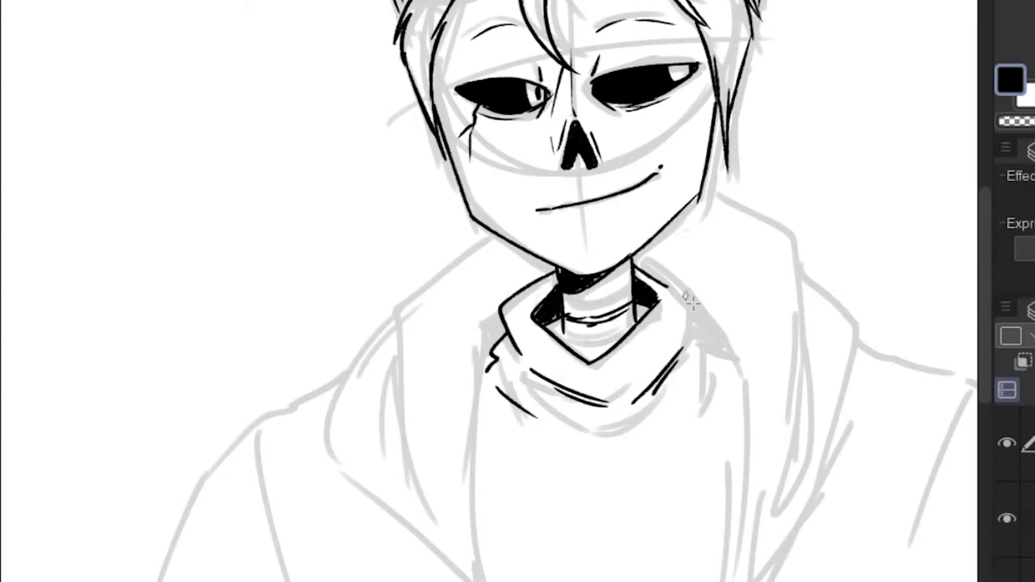
left_click_drag(636, 267, 683, 342)
left_click_drag(563, 424, 660, 427)
Ink the hood and the front edges of the open jacket on both sides of the chest.
left_click_drag(566, 404, 616, 238)
left_click_drag(534, 189, 531, 411)
left_click_drag(545, 74, 484, 353)
left_click_drag(430, 154, 540, 430)
left_click_drag(695, 162, 699, 415)
left_click_drag(665, 20, 738, 160)
left_click_drag(741, 110, 699, 432)
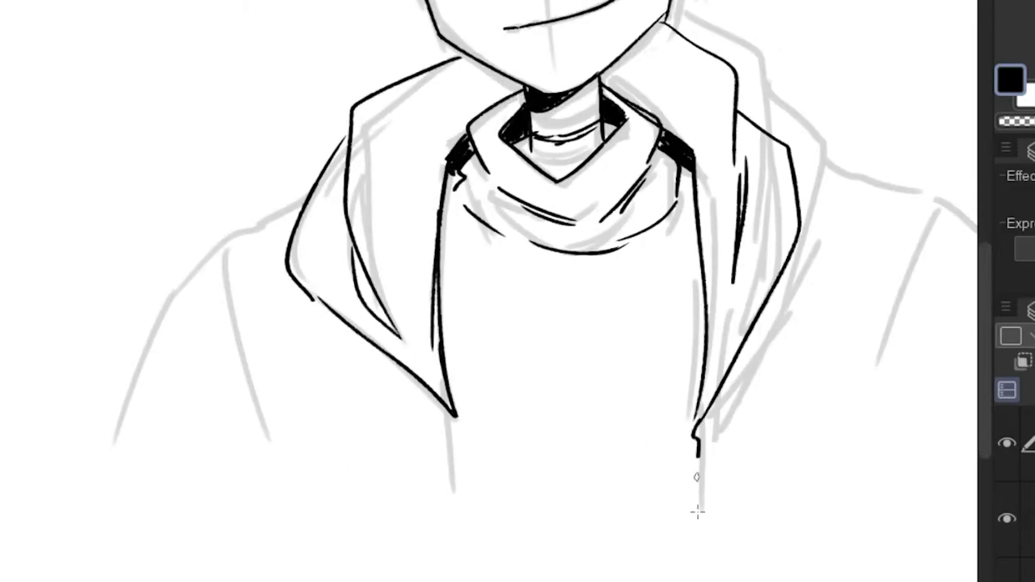
Ink the jacket's shoulders and upper sleeves on both sides.
left_click_drag(783, 277, 920, 539)
left_click_drag(767, 289, 708, 455)
left_click_drag(248, 446, 167, 495)
left_click_drag(141, 518, 96, 580)
Ink extra pointed strands at the lower tips of the side hair.
left_click_drag(364, 244, 362, 284)
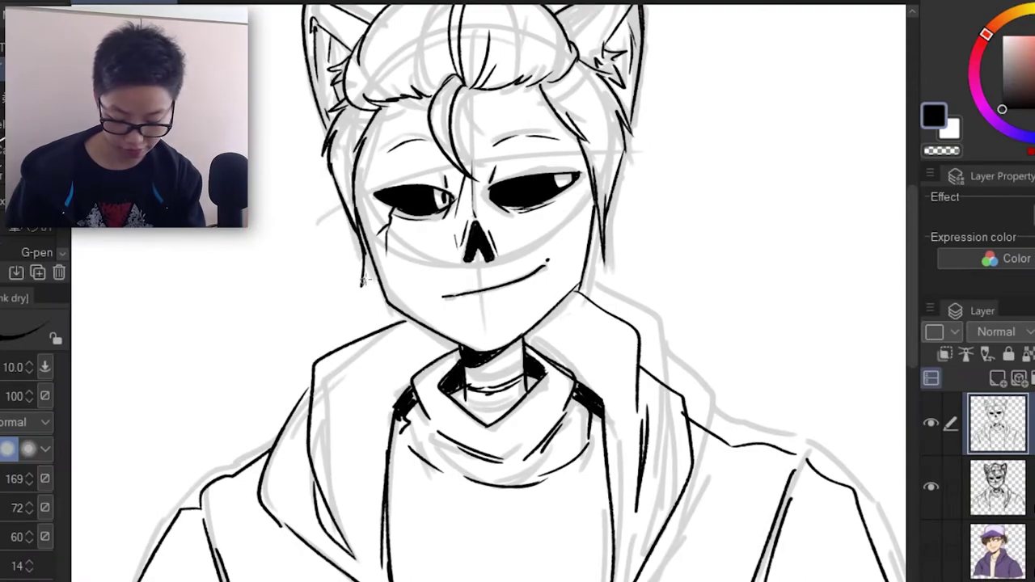
left_click_drag(595, 239, 600, 253)
left_click_drag(593, 216, 601, 271)
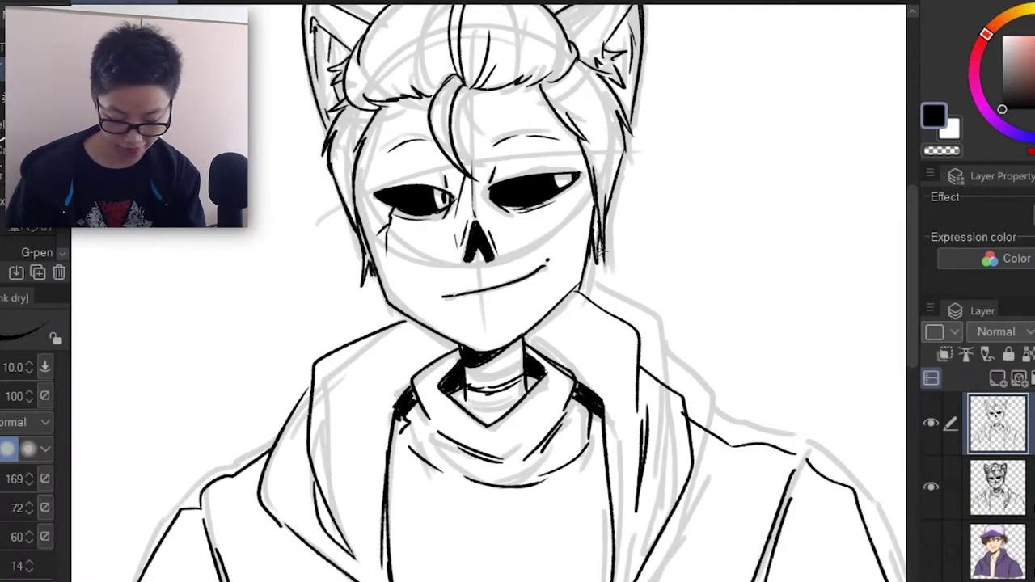
Remove the rough sketch layer and add a blank colouring layer beneath the line art.
left_click(998, 487)
left_click(1032, 378)
left_click(998, 379)
left_click_drag(517, 267, 528, 329)
Colour the side hair on both sides of the head dark grey.
left_click(1001, 87)
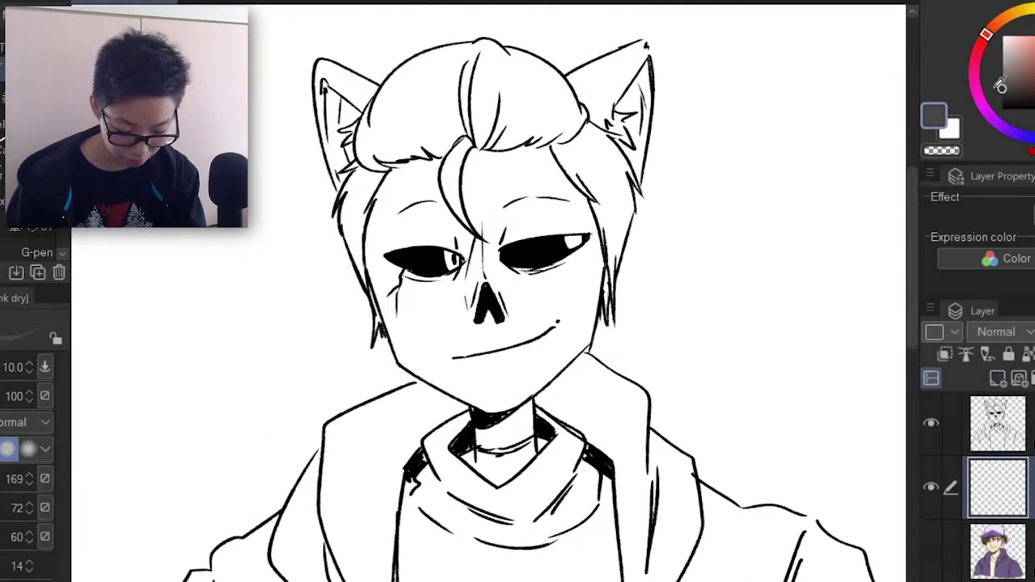
key("g")
left_click(614, 194)
key("ctrl+z")
left_click(362, 199)
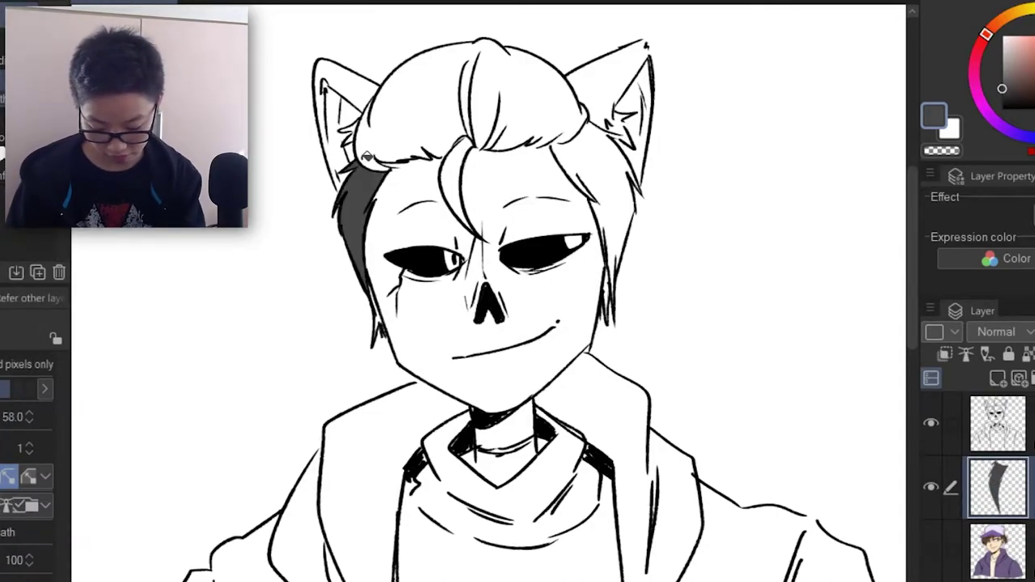
key("p")
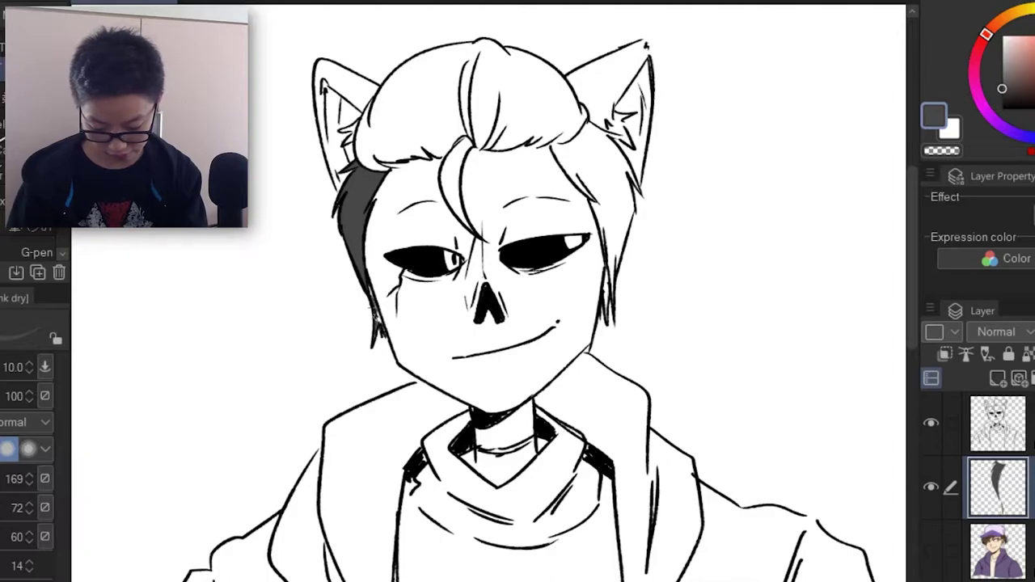
left_click(24, 47)
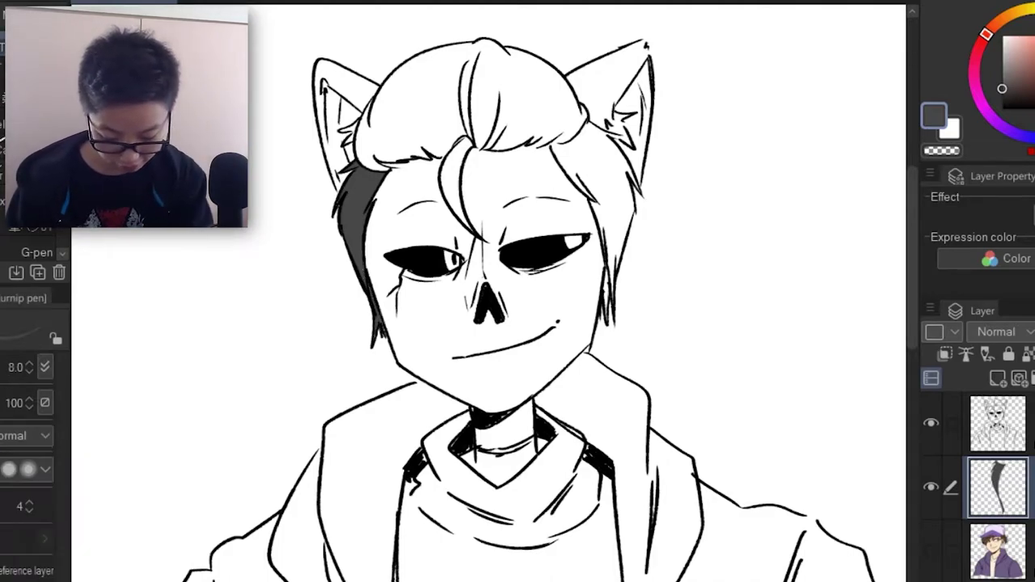
left_click_drag(555, 146, 622, 135)
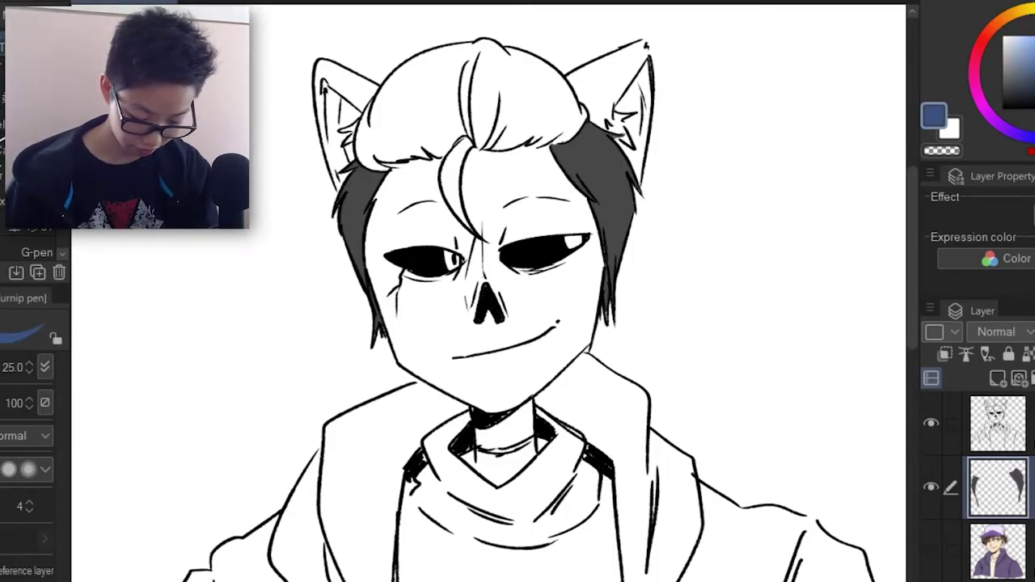
key("g")
left_click(554, 113)
key("ctrl+z")
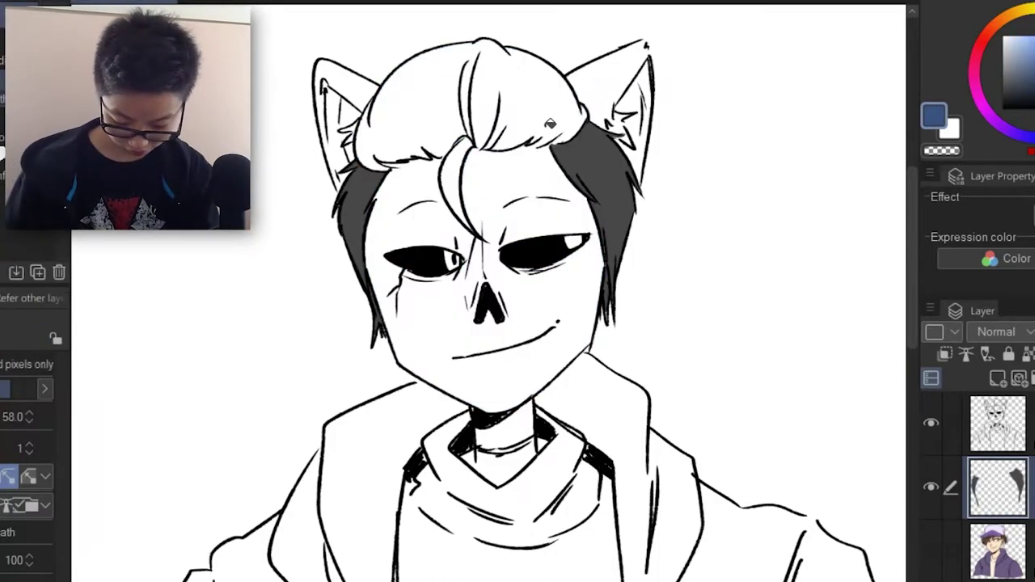
Paint the jagged hairline and forehead curl blue, and fill the rest of the top hair with the same blue.
key("p")
mouse_move(475, 149)
left_mouse_down()
mouse_move(527, 140)
mouse_move(553, 122)
mouse_move(541, 144)
mouse_move(580, 112)
left_mouse_up()
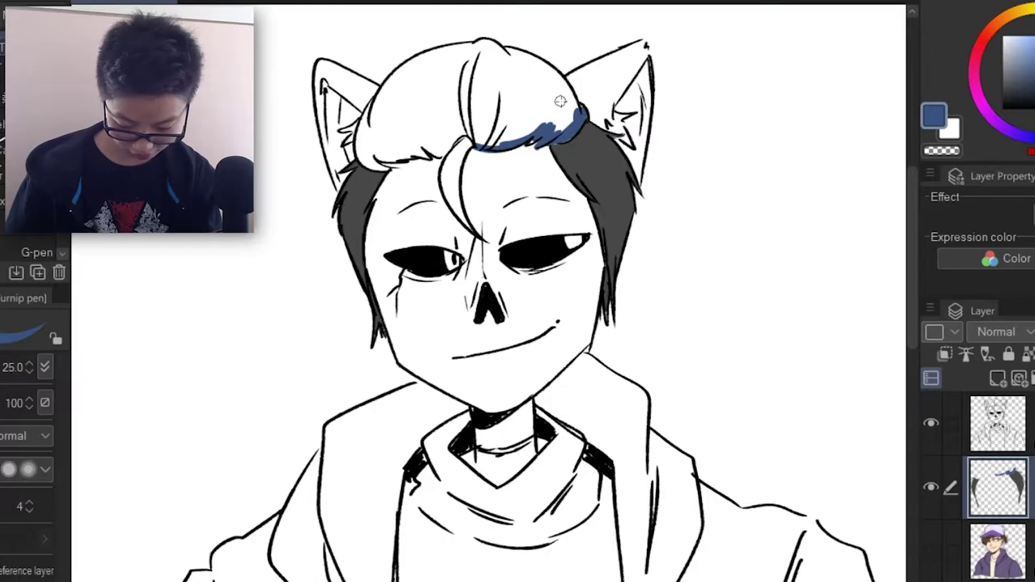
mouse_move(369, 154)
left_mouse_down()
mouse_move(388, 167)
mouse_move(365, 160)
mouse_move(358, 142)
mouse_move(409, 151)
mouse_move(380, 157)
mouse_move(433, 153)
mouse_move(423, 143)
mouse_move(471, 135)
mouse_move(453, 202)
mouse_move(446, 154)
mouse_move(459, 212)
left_mouse_up()
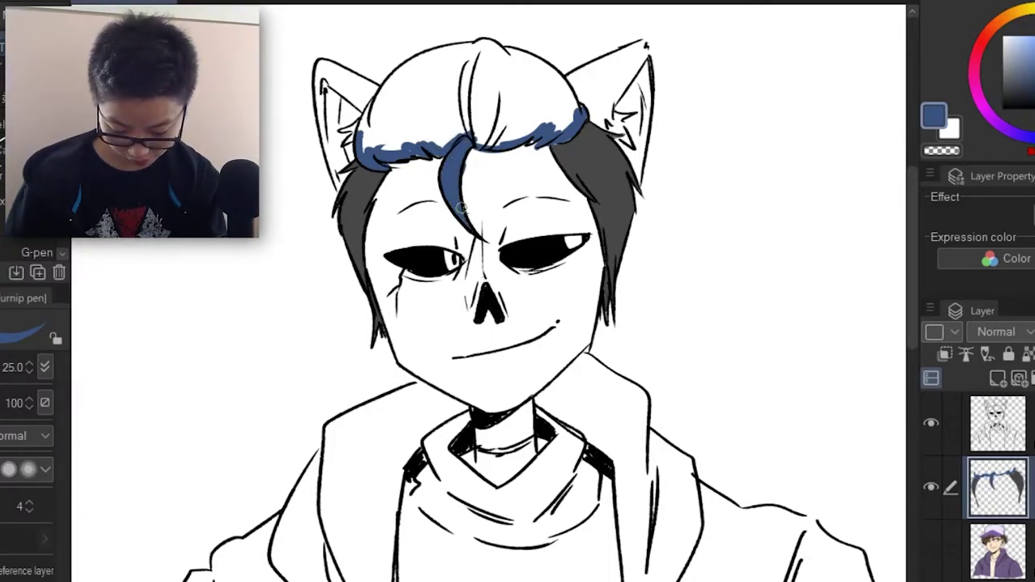
key("g")
left_click(522, 89)
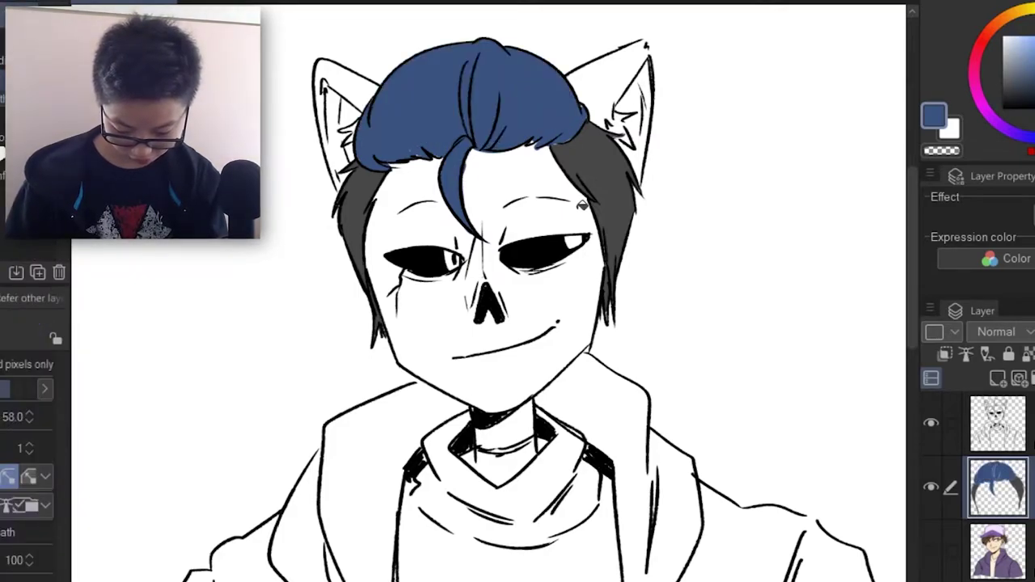
key("p")
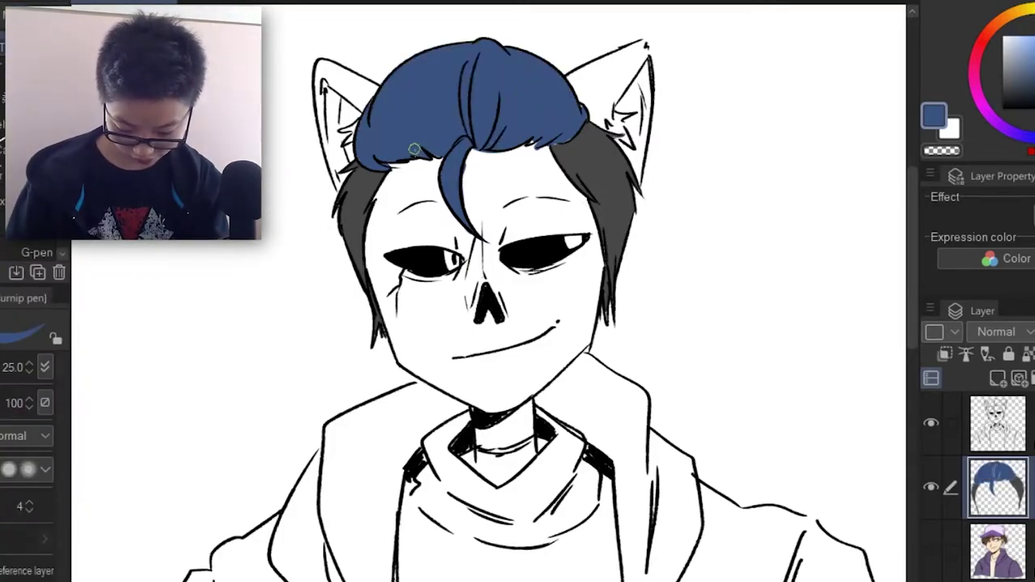
Fill both cat ears with a medium grey.
left_click_drag(606, 277, 641, 303)
left_click_drag(1020, 47, 988, 19)
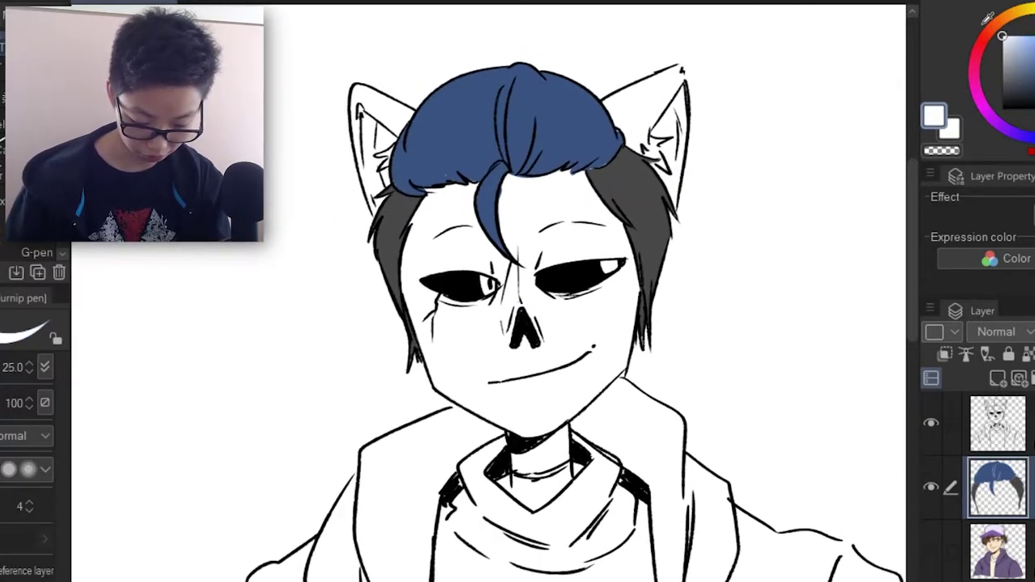
left_click_drag(1020, 71, 1000, 64)
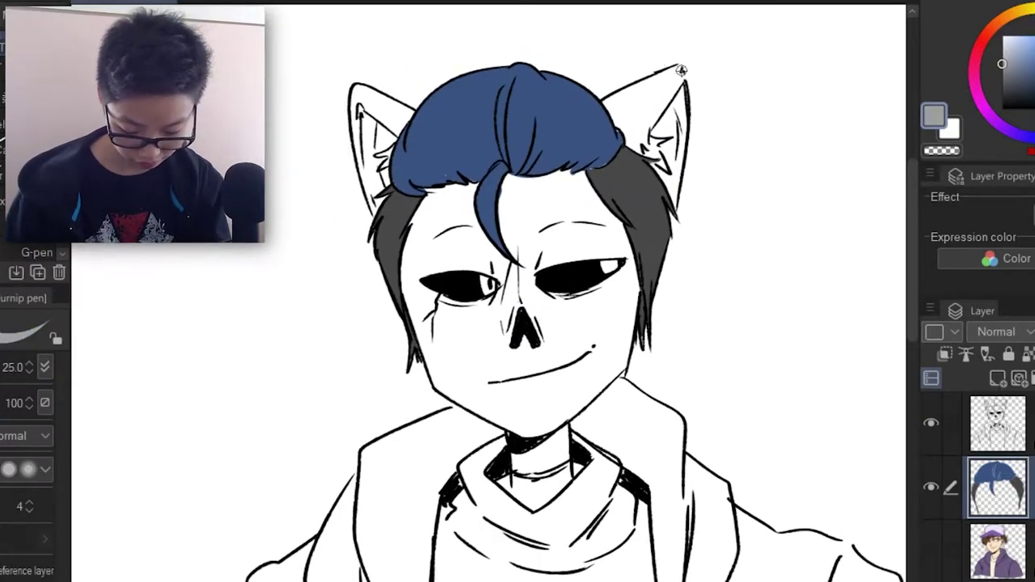
key("g")
left_click(676, 85)
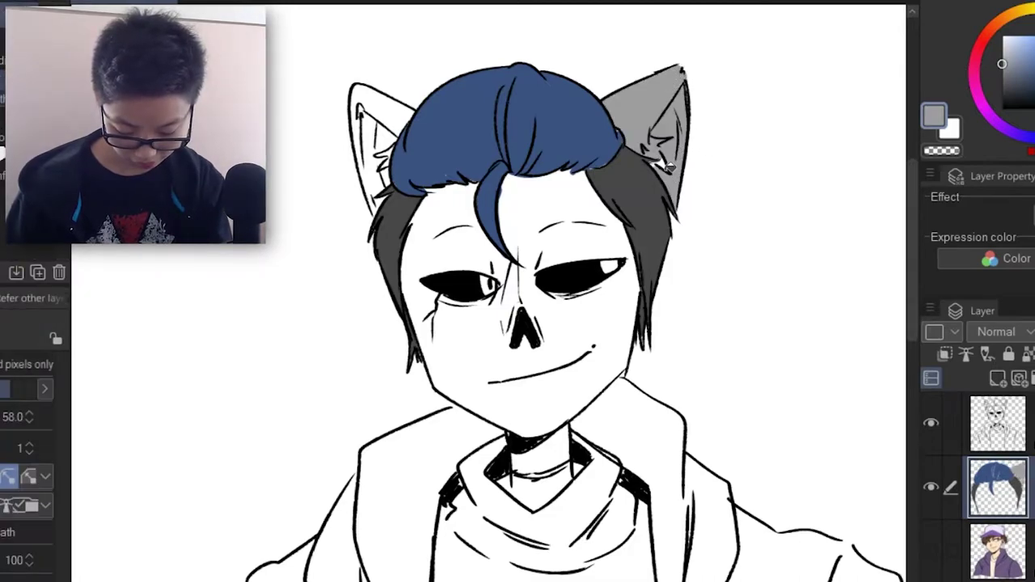
key("p")
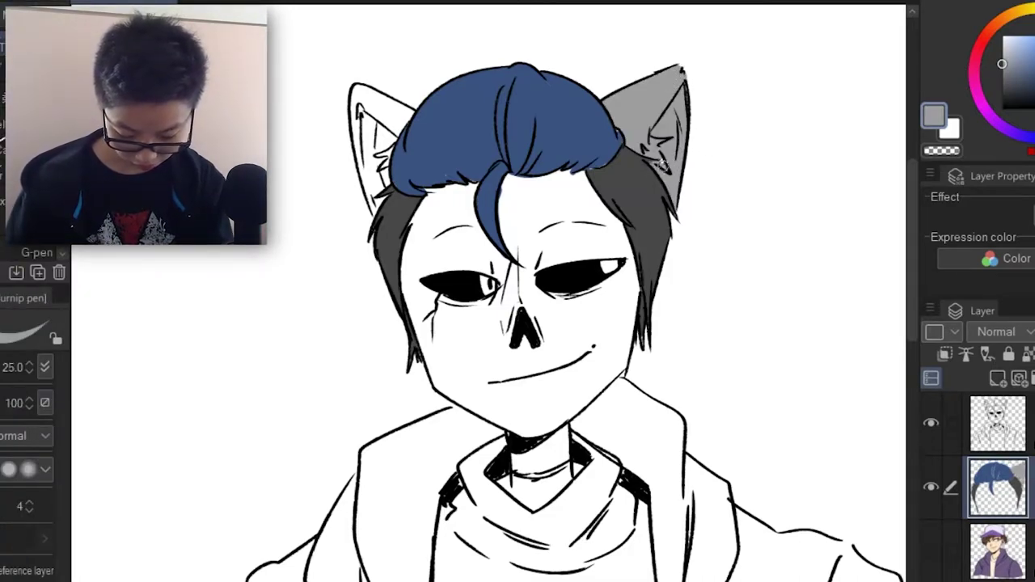
key("g")
left_click(388, 143)
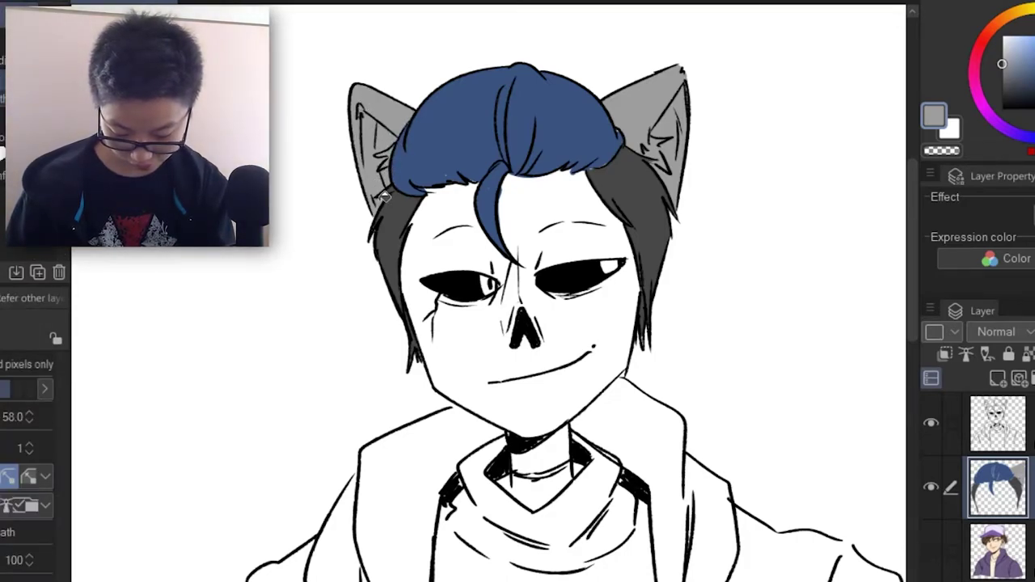
Colour the fur tufts inside both cat ears white.
left_click_drag(1012, 49, 985, 38)
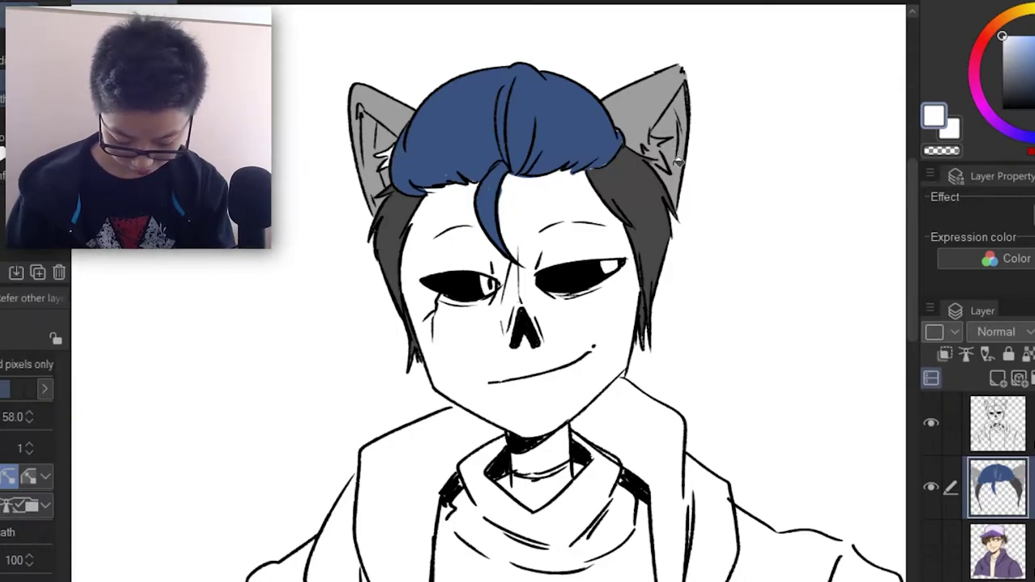
key("p")
left_click_drag(648, 151, 652, 149)
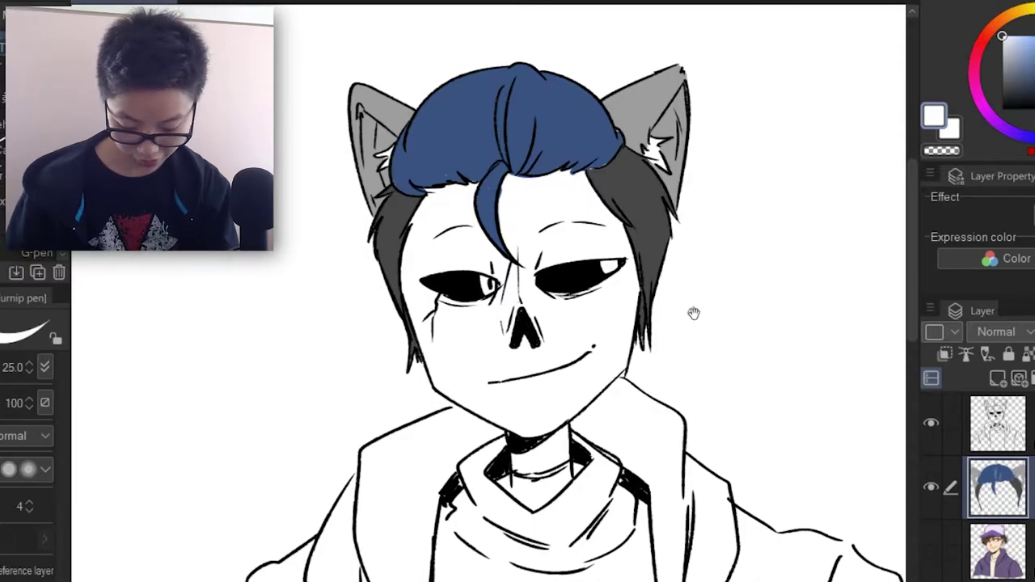
Draw a dark red hem line across the bottom of the shirt, and fill the shirt and draped collar with the same red.
scroll(692, 266, "down", 5)
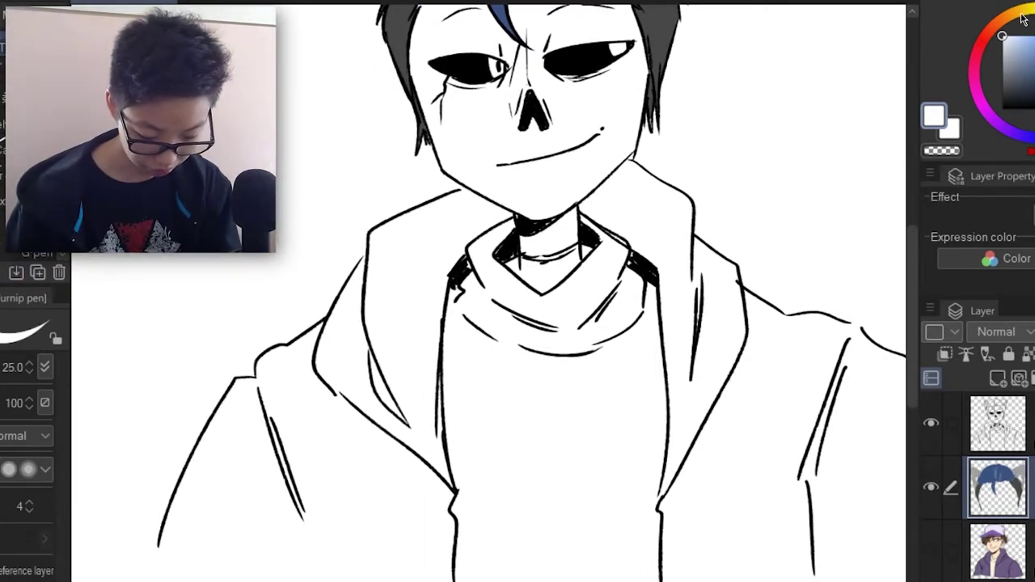
left_click(1034, 71)
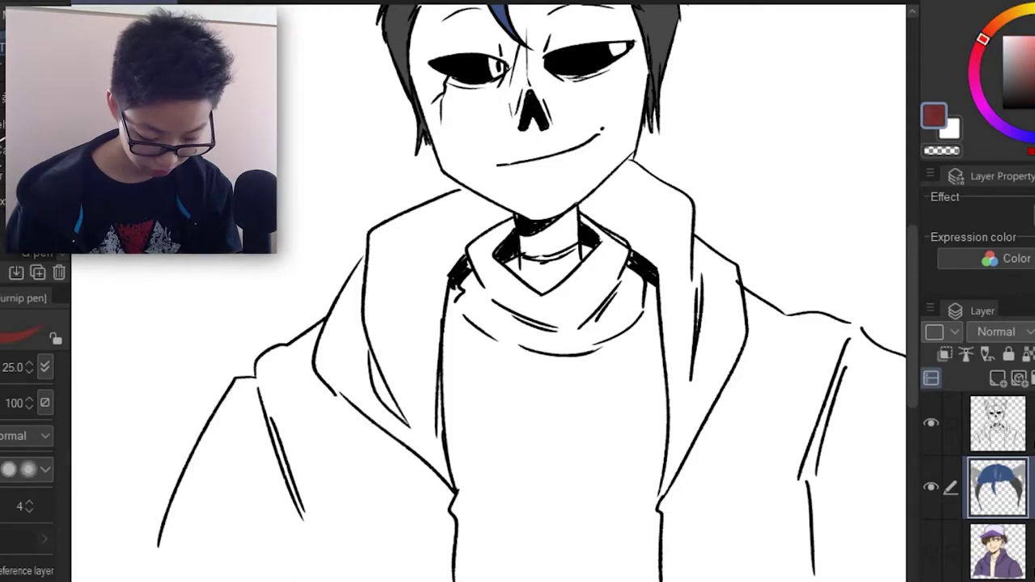
left_click_drag(723, 336, 717, 238)
mouse_move(449, 483)
left_mouse_down()
mouse_move(586, 494)
mouse_move(655, 487)
left_mouse_up()
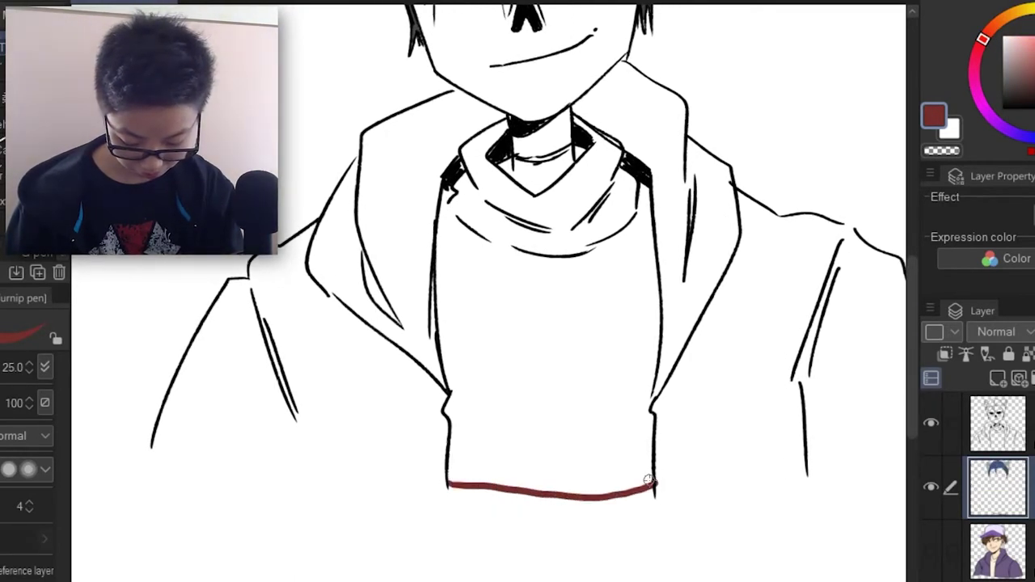
key("g")
left_click(603, 330)
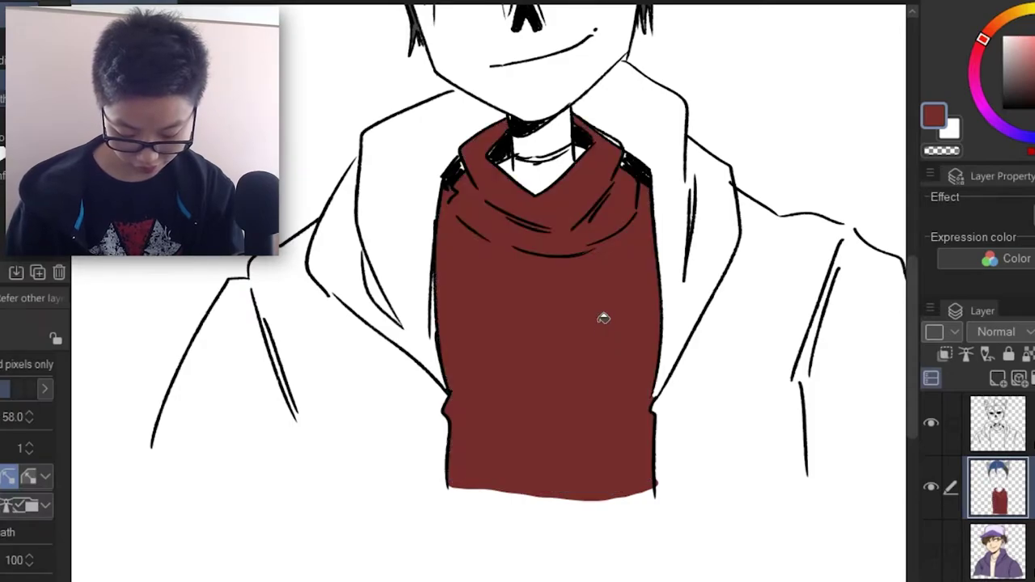
key("p")
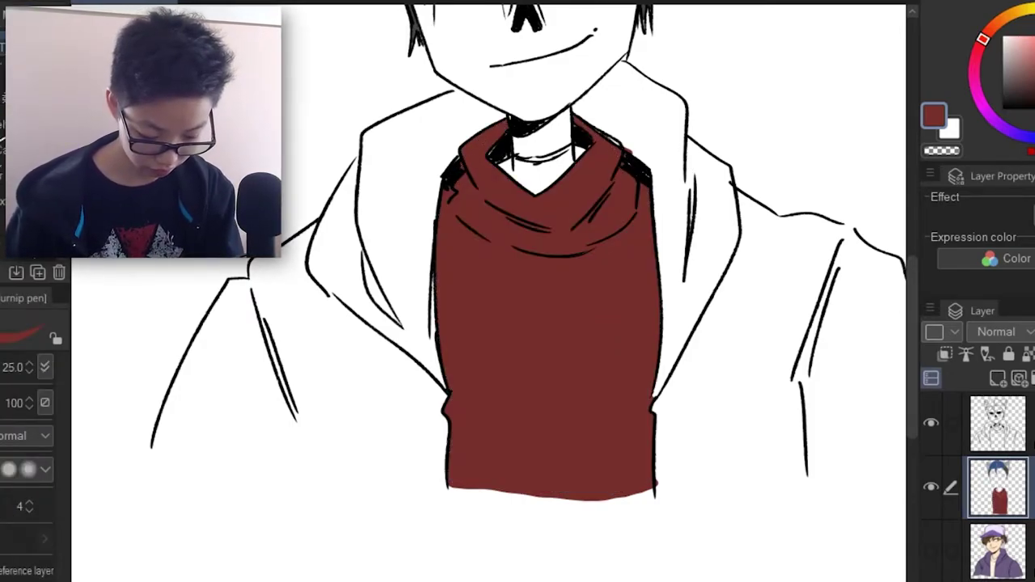
left_click_drag(796, 349, 638, 349)
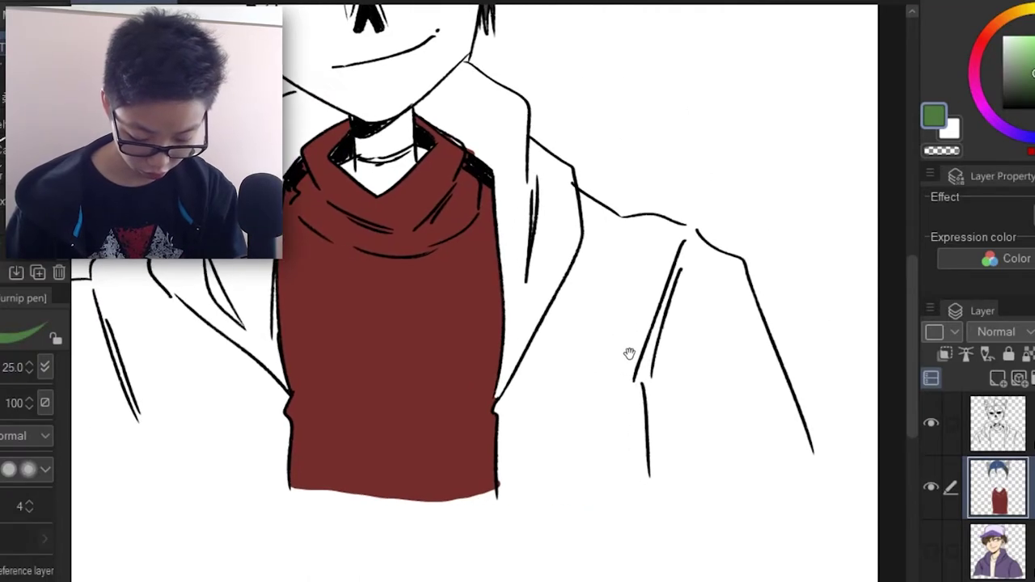
left_click_drag(506, 483, 811, 454)
left_click_drag(451, 373, 711, 361)
left_click_drag(254, 436, 544, 475)
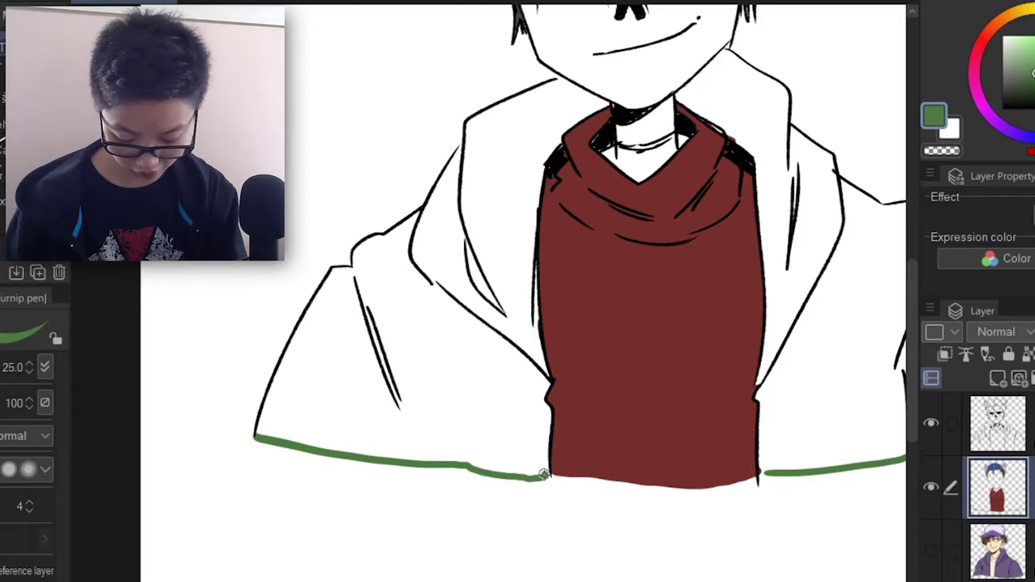
mouse_move(482, 156)
left_mouse_down()
mouse_move(452, 182)
mouse_move(481, 190)
left_mouse_up()
key("g")
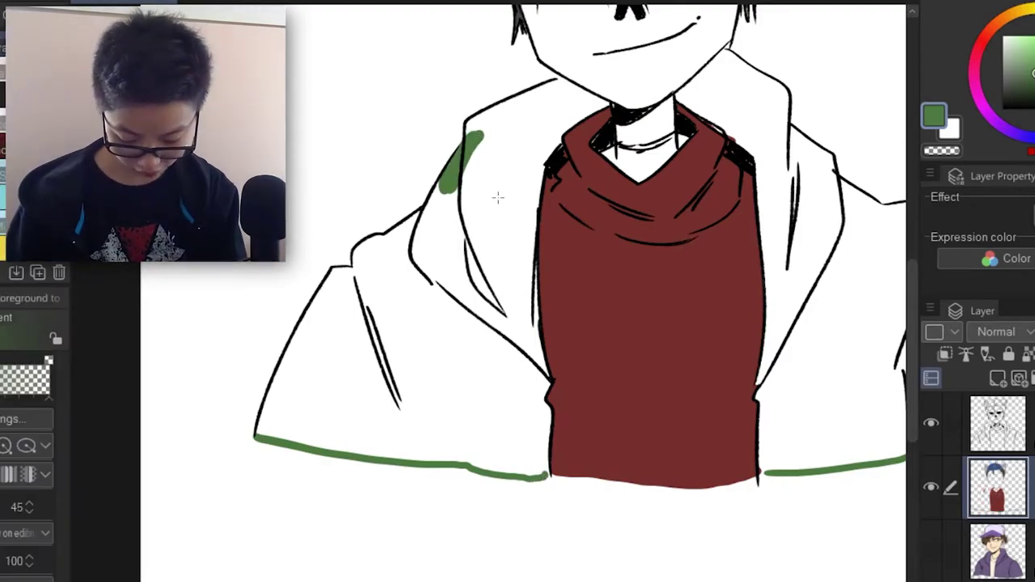
left_click(483, 253)
key("ctrl+z")
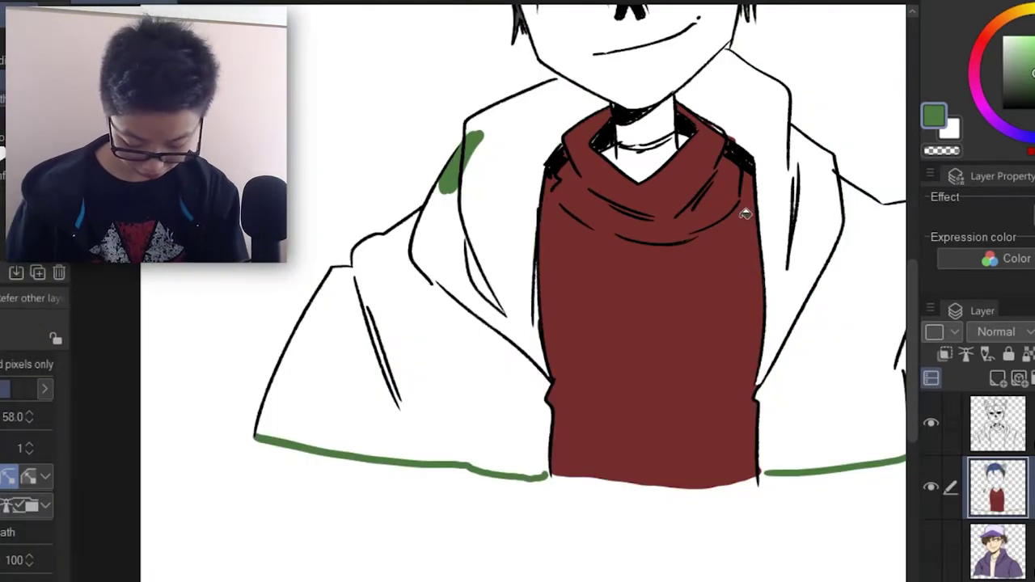
key("b")
left_click(562, 85)
key("ctrl+z")
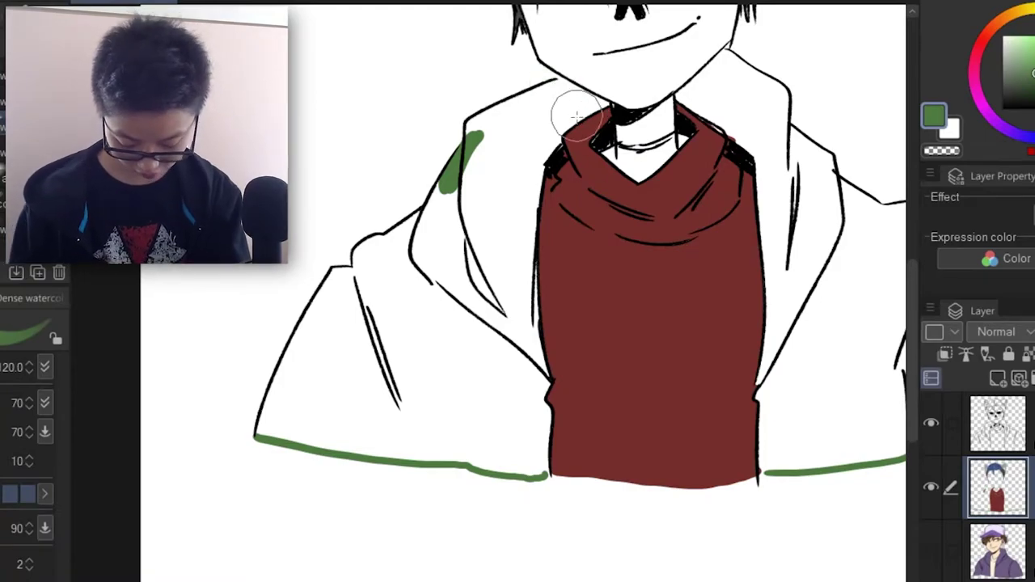
key("p")
key("ctrl+z")
key("ctrl+z")
key("ctrl+z")
key("ctrl+z")
left_click_drag(760, 340, 577, 414)
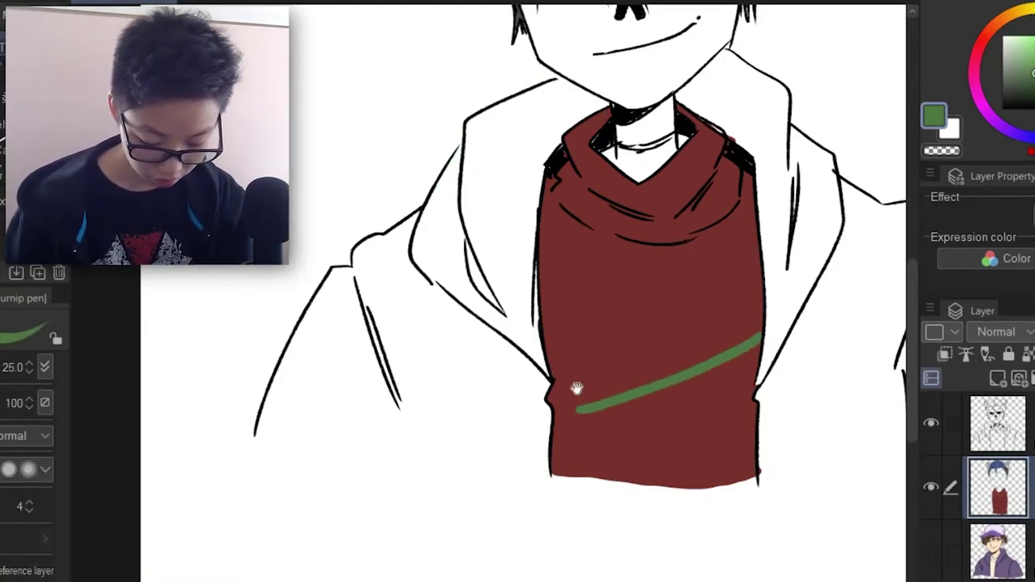
key("ctrl+z")
Close the jacket's open lower edge on both sides of the shirt with dark green hem lines.
left_click_drag(831, 332, 569, 378)
left_click_drag(502, 511, 825, 470)
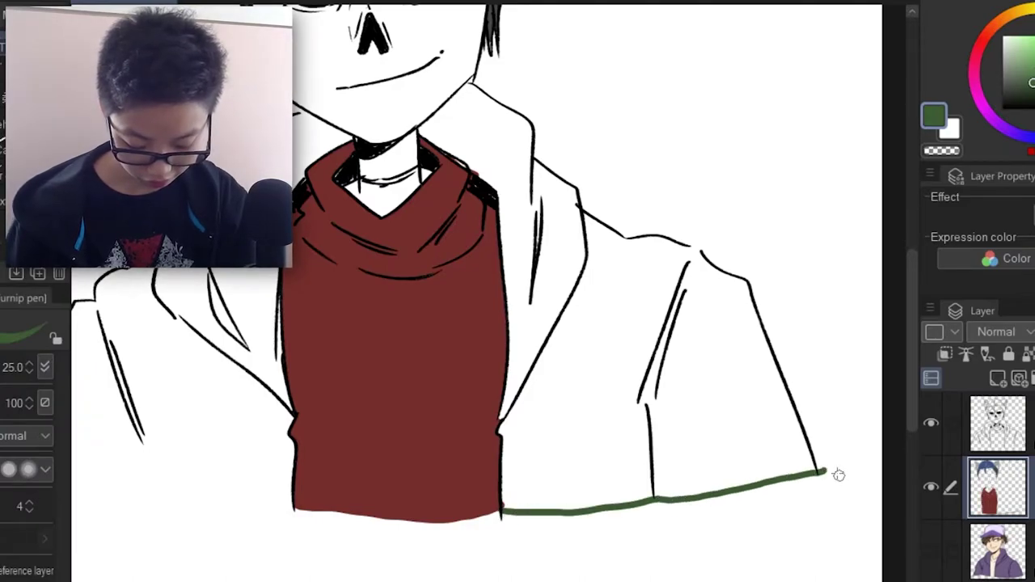
key("e")
left_click_drag(569, 386, 723, 372)
key("b")
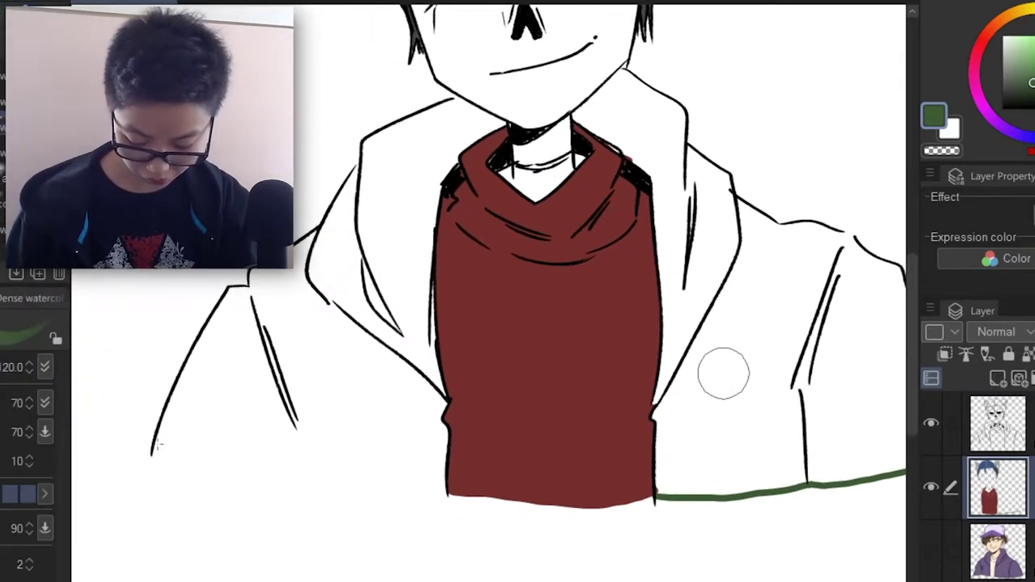
key("p")
mouse_move(150, 456)
left_mouse_down()
mouse_move(387, 485)
mouse_move(341, 486)
mouse_move(414, 485)
left_mouse_up()
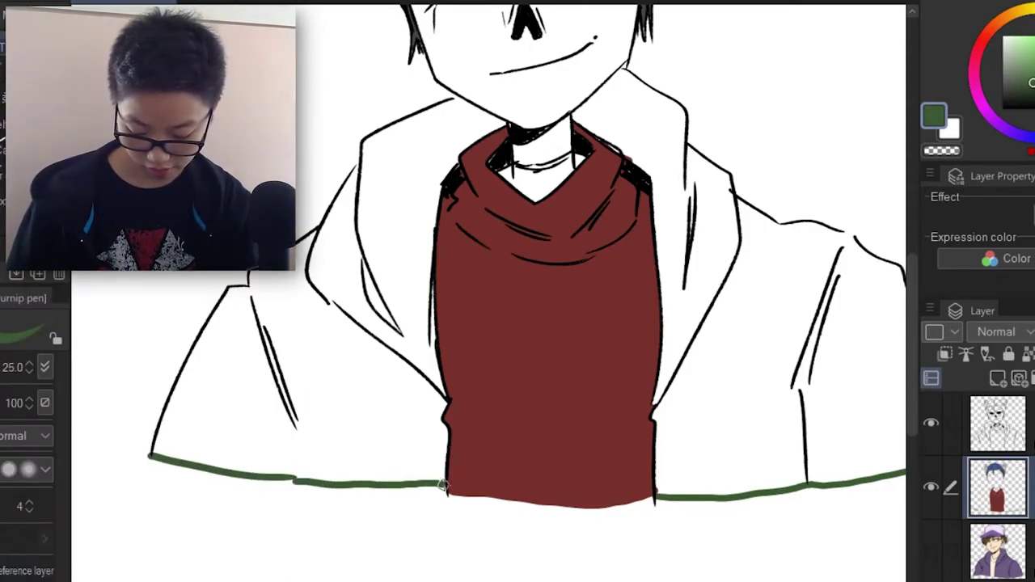
Fill the hood flap, jacket front and sleeve on the viewer's right dark green, closing the gap in the shoulder line.
key("g")
left_click(399, 396)
key("ctrl+z")
left_click(713, 231)
left_click_drag(781, 291, 702, 261)
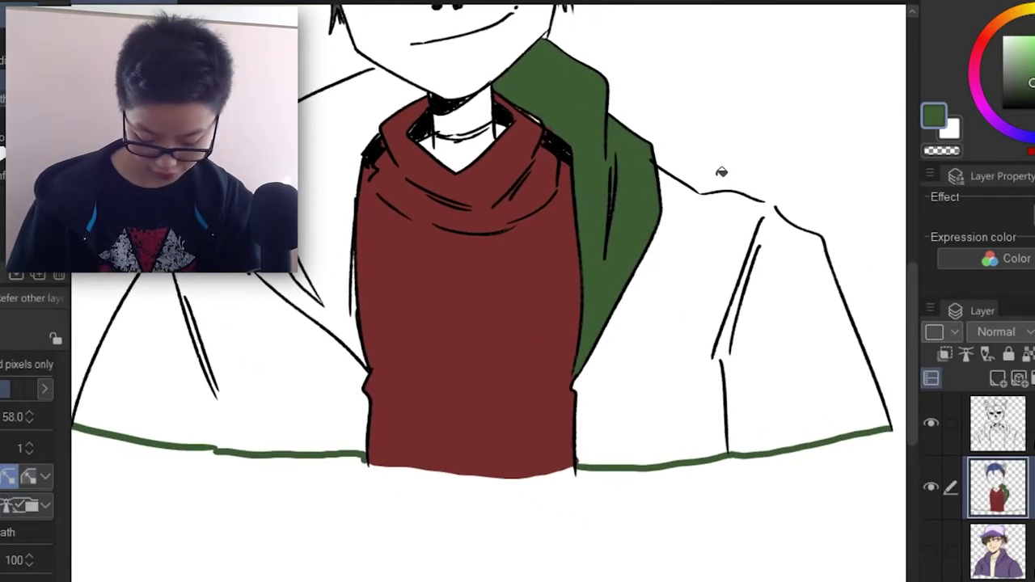
key("p")
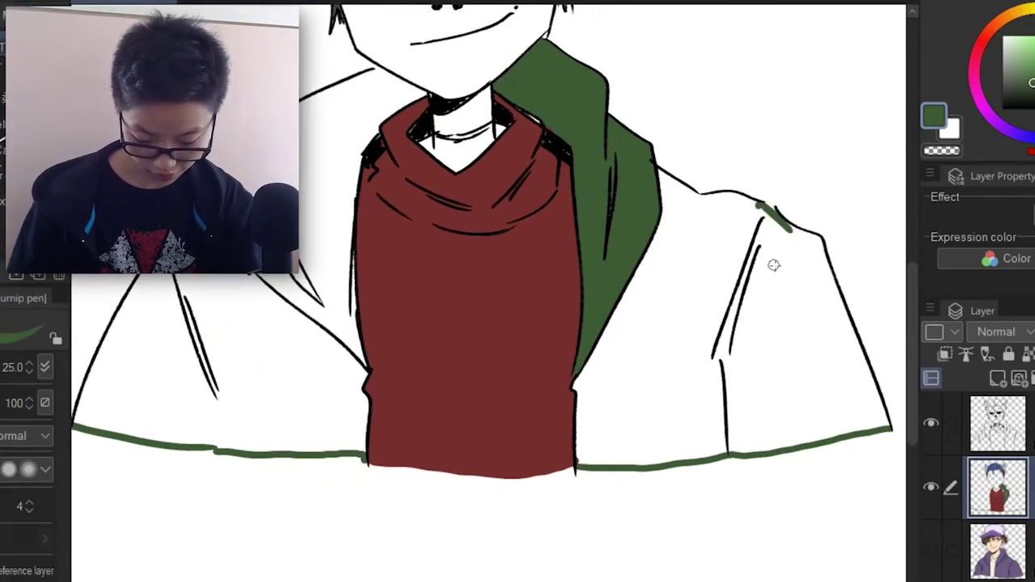
key("g")
left_click(795, 261)
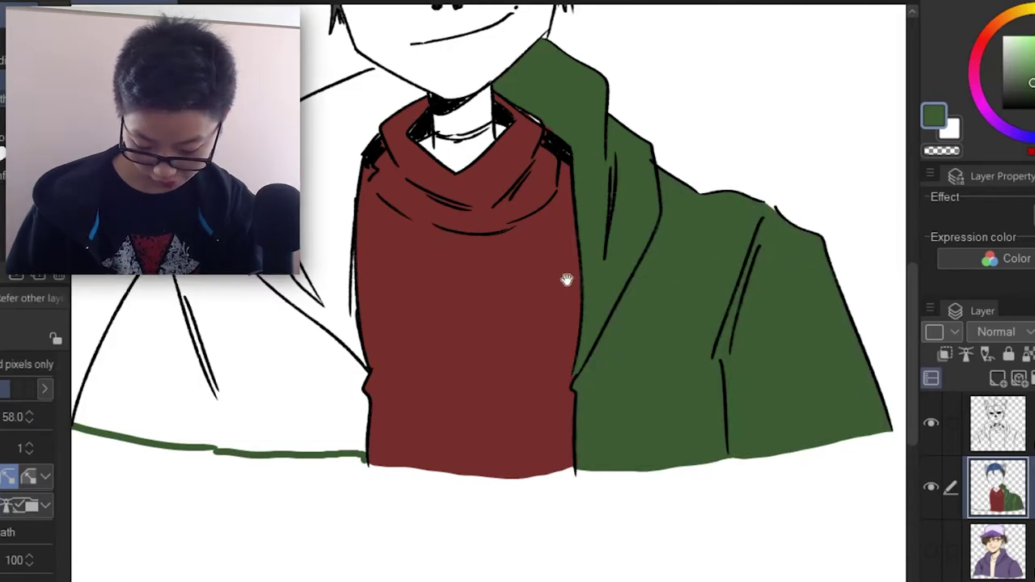
Close the outline gaps on the viewer's left half of the jacket and fill it dark green, including the slivers between fold lines.
left_click_drag(568, 281, 691, 369)
key("p")
left_click_drag(502, 158, 550, 180)
left_click_drag(392, 256, 416, 202)
key("g")
left_click(444, 293)
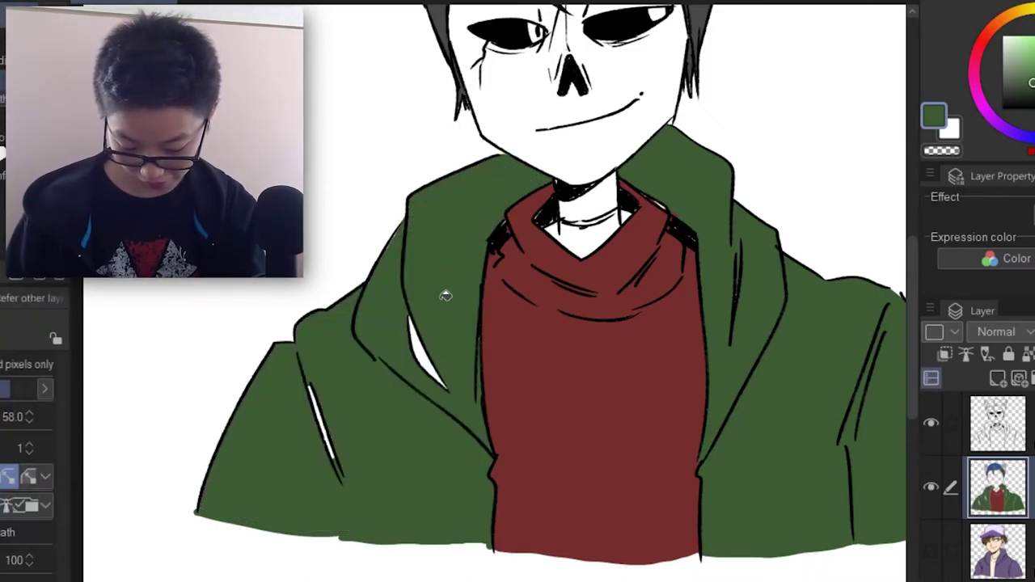
key("p")
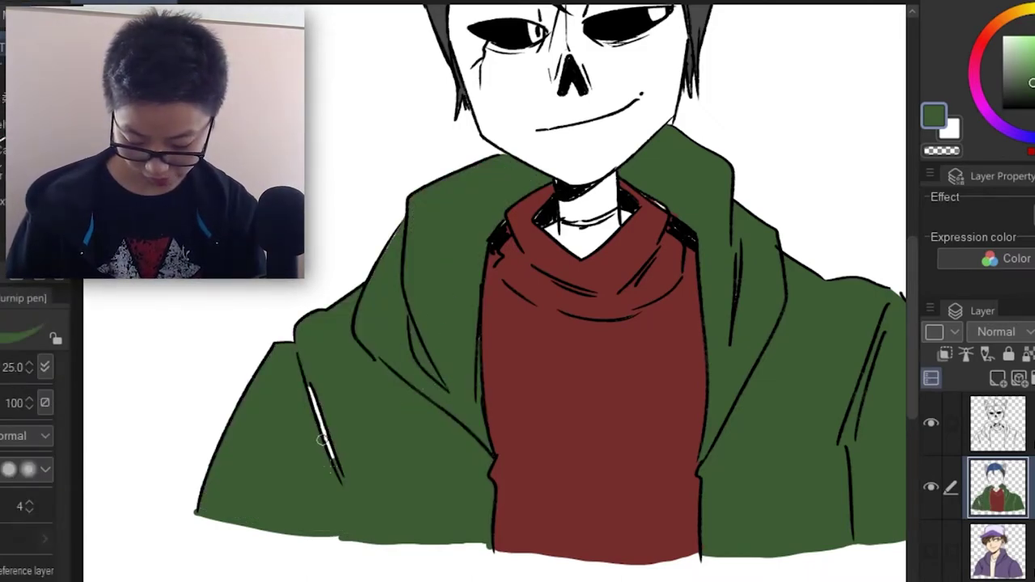
left_click_drag(706, 210, 632, 262)
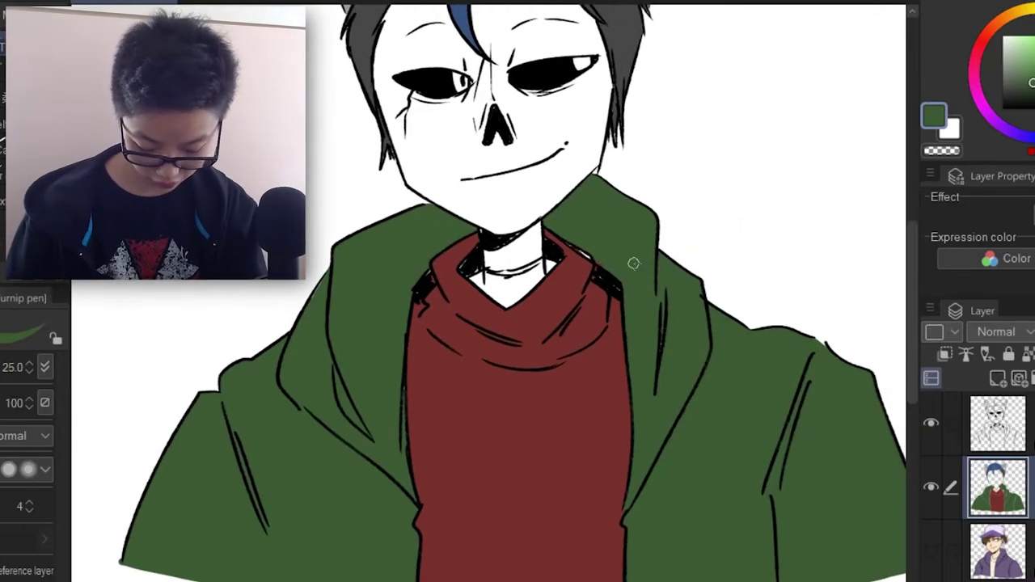
Recolour the red shirt and draped collar dark brown.
left_click_drag(1029, 16, 992, 34)
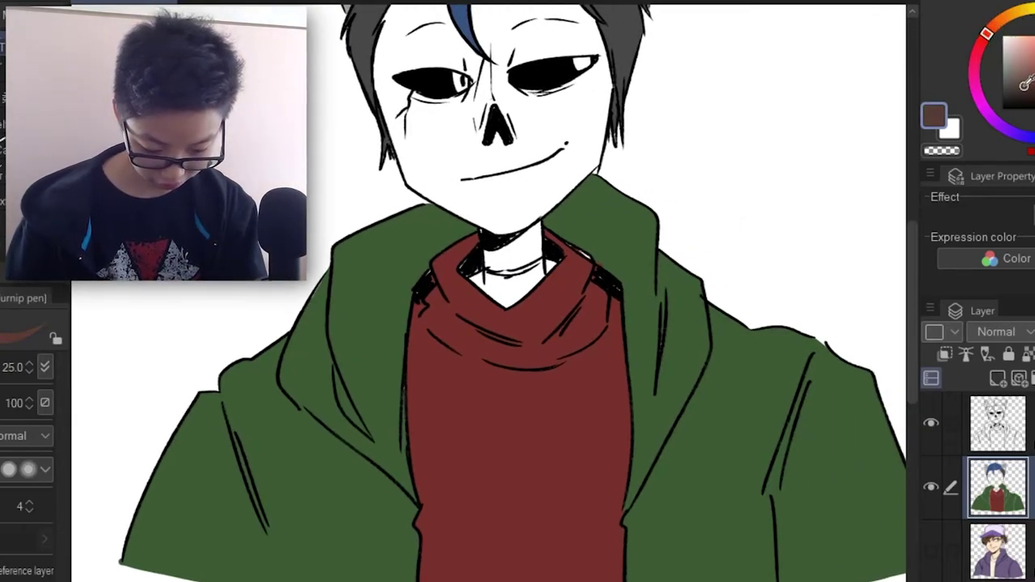
key("g")
left_click(627, 400)
key("ctrl+z")
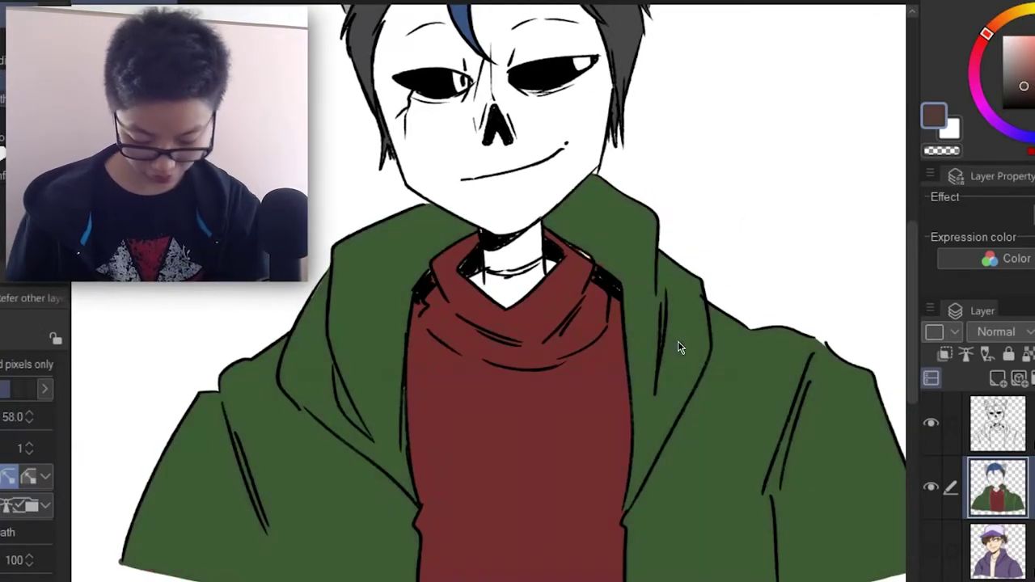
key("w")
left_click(545, 405)
key("alt+Delete")
key("ctrl+d")
key("p")
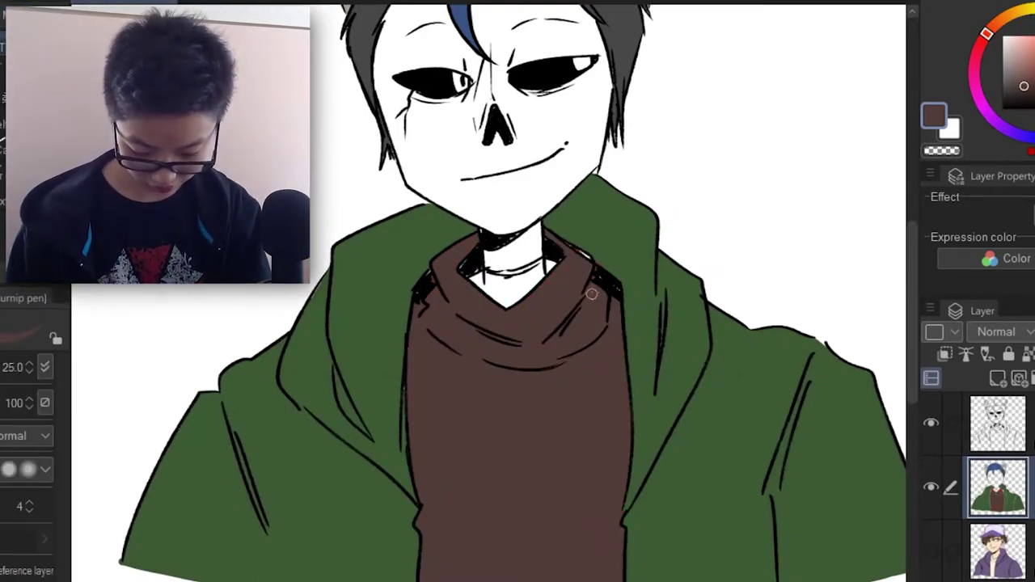
Compare the finished portrait with the character's reference image, and spin the name wheel to choose the next character.
key("ctrl+0")
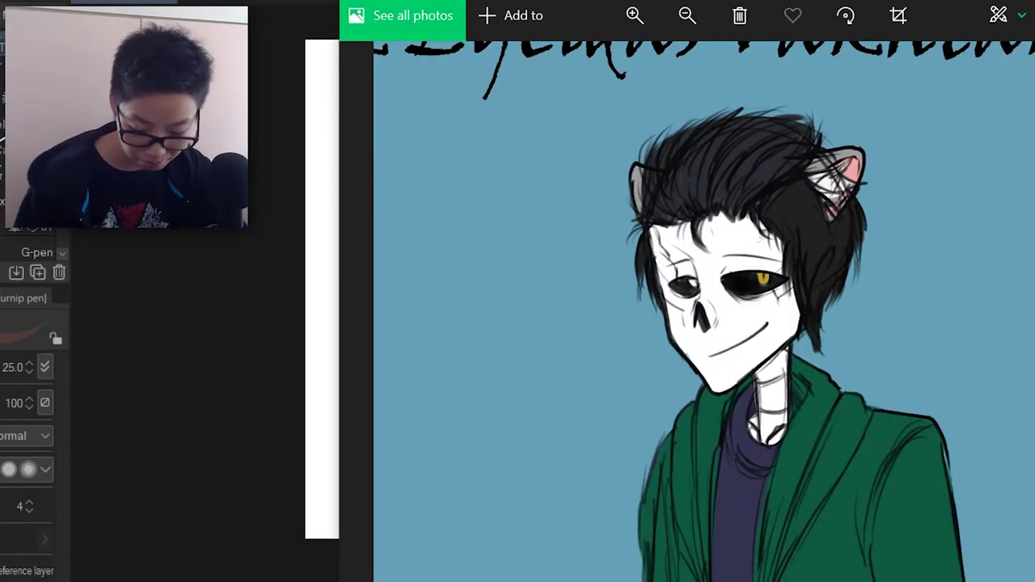
left_click_drag(814, 0, 79, 0)
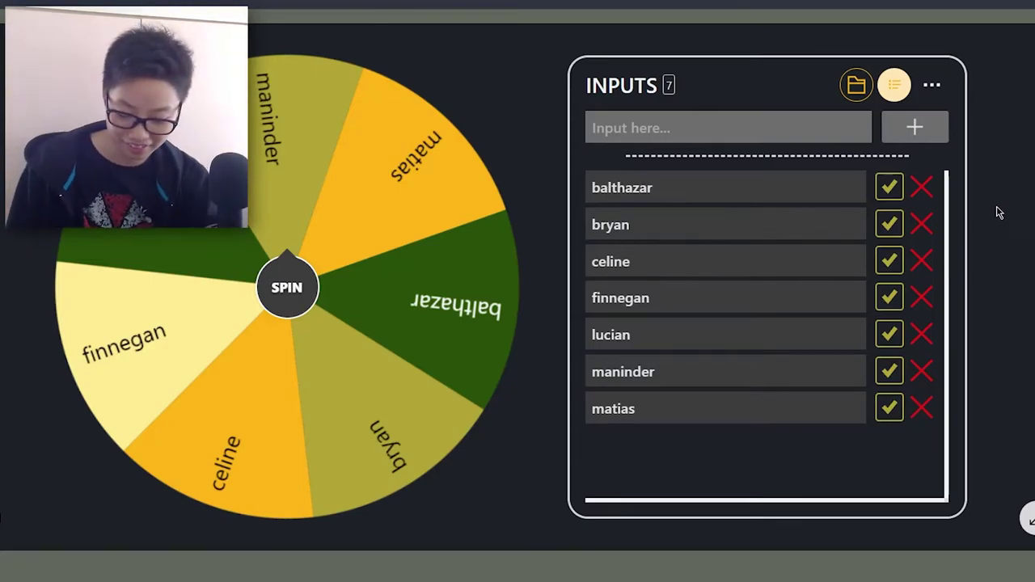
left_click(300, 286)
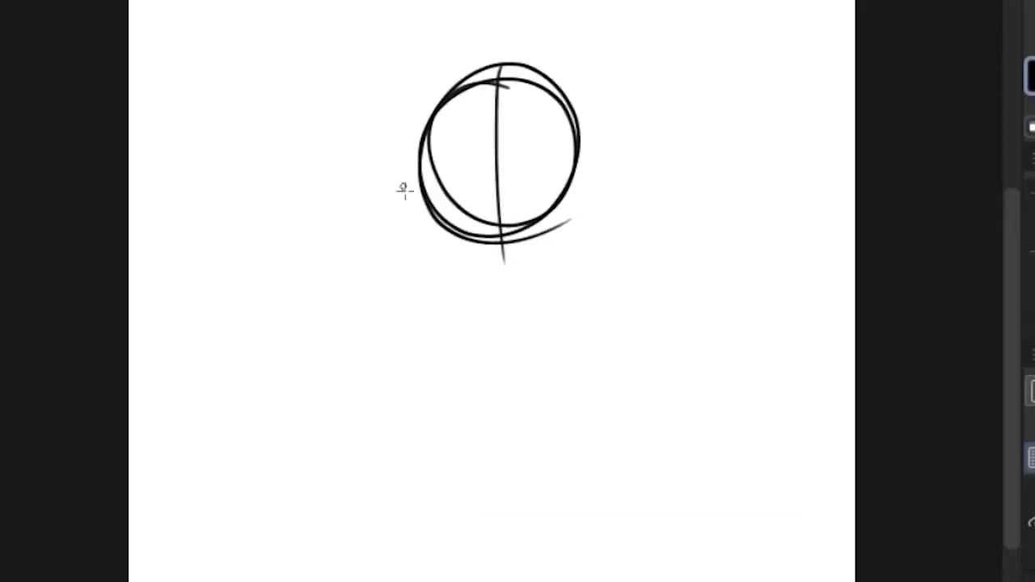
Sketch the brow guideline, jaw, hairline and both ears around the new head's construction circle.
left_click_drag(402, 189, 605, 142)
left_click_drag(571, 241, 540, 268)
left_click_drag(477, 87, 510, 122)
key("ctrl+z")
key("ctrl+z")
mouse_move(431, 134)
left_mouse_down()
mouse_move(469, 96)
mouse_move(556, 105)
left_mouse_up()
left_click_drag(556, 105, 575, 131)
left_click_drag(417, 175, 423, 222)
left_click_drag(581, 168, 572, 219)
Sketch short swept-up hair around the top of the head, with a curl falling over the forehead.
mouse_move(417, 173)
left_mouse_down()
mouse_move(409, 85)
mouse_move(561, 73)
left_mouse_up()
mouse_move(576, 62)
left_mouse_down()
mouse_move(586, 150)
mouse_move(480, 57)
left_mouse_up()
mouse_move(484, 51)
left_mouse_down()
mouse_move(419, 97)
mouse_move(524, 78)
left_mouse_up()
left_click_drag(589, 89, 598, 144)
left_click_drag(490, 88, 493, 149)
left_click_drag(440, 64, 490, 57)
Sketch the broad shoulders and the outer contours of both upper arms.
left_click_drag(370, 317, 485, 306)
left_click_drag(566, 301, 768, 388)
mouse_move(372, 323)
left_mouse_down()
mouse_move(288, 388)
mouse_move(267, 464)
left_mouse_up()
left_click_drag(768, 396, 804, 477)
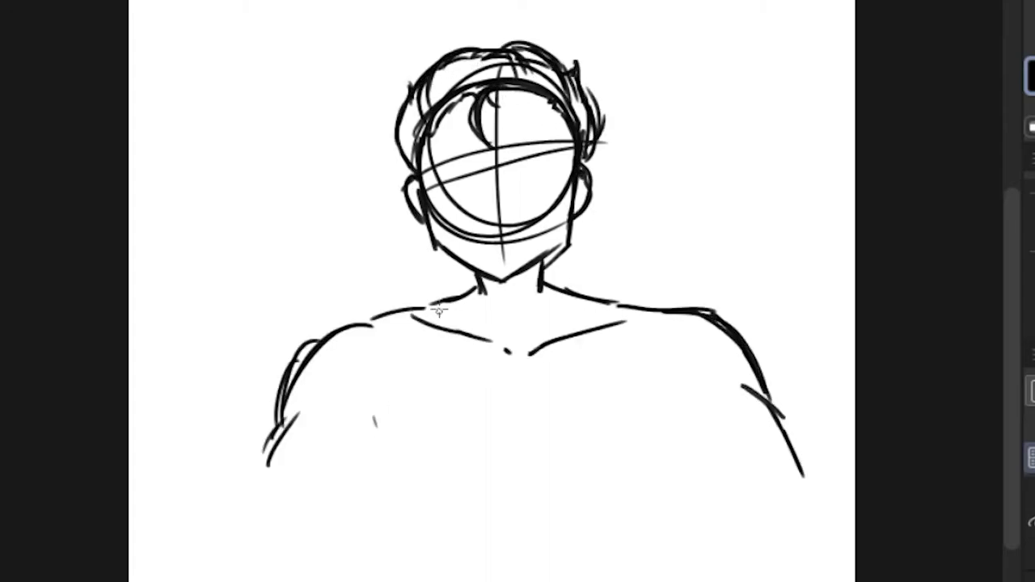
Sketch a scoop-necked tank top with its straps and sides, and extend both arms down along the torso.
left_click_drag(433, 306, 586, 300)
left_click_drag(380, 315, 387, 416)
left_click_drag(661, 311, 653, 400)
left_click_drag(386, 380, 390, 525)
left_click_drag(656, 388, 658, 522)
left_click_drag(676, 413, 687, 534)
left_click_drag(718, 424, 727, 468)
left_click_drag(790, 430, 814, 532)
left_click_drag(285, 426, 251, 517)
left_click_drag(382, 493, 386, 558)
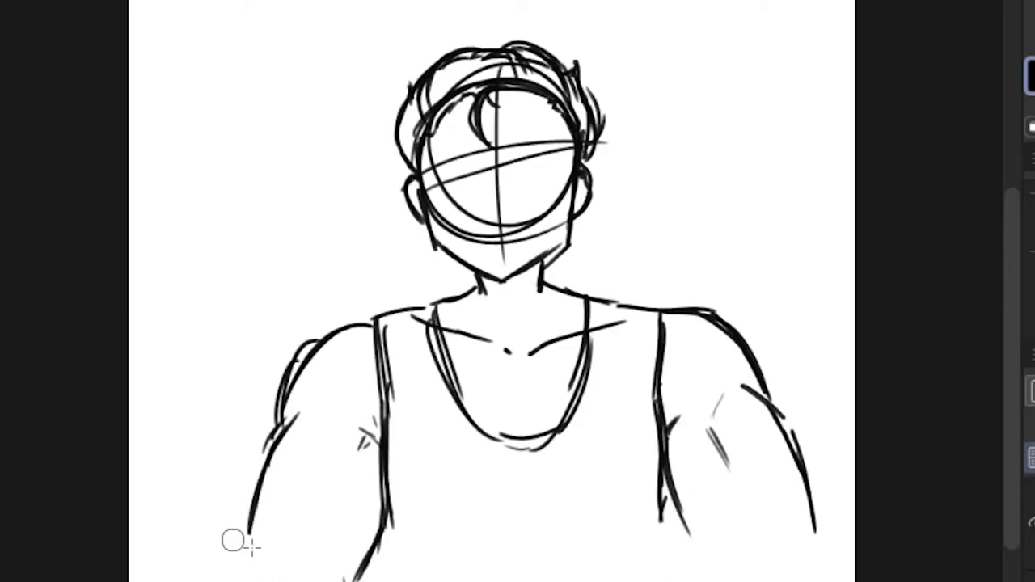
Reinforce the neck, jaw, shoulder and arm contours with heavier strokes.
left_click_drag(663, 517, 664, 550)
left_click_drag(482, 276, 486, 314)
mouse_move(543, 254)
left_mouse_down()
mouse_move(541, 299)
mouse_move(503, 282)
left_mouse_up()
left_click_drag(434, 243, 488, 283)
left_click_drag(715, 317, 772, 404)
left_click_drag(776, 413, 817, 543)
Rework the hair sketch with a new rounded, wavy outline over the crown.
scroll(518, 162, "up", 3)
mouse_move(258, 339)
left_mouse_down()
mouse_move(430, 132)
mouse_move(637, 344)
left_mouse_up()
mouse_move(285, 253)
left_mouse_down()
mouse_move(265, 323)
mouse_move(289, 366)
left_mouse_up()
left_click_drag(271, 312, 345, 160)
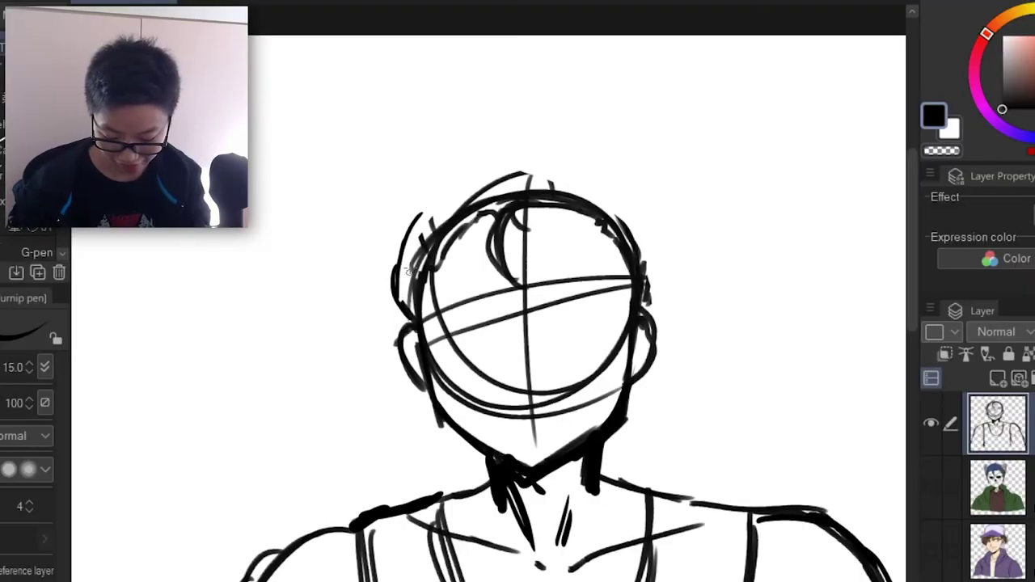
mouse_move(413, 204)
left_mouse_down()
mouse_move(502, 151)
mouse_move(555, 149)
mouse_move(611, 175)
mouse_move(640, 236)
mouse_move(656, 243)
mouse_move(657, 294)
left_mouse_up()
Darken the hair at both sides of the head and add strand lines dividing the top hair.
left_click_drag(420, 262, 402, 305)
left_click_drag(404, 266, 396, 300)
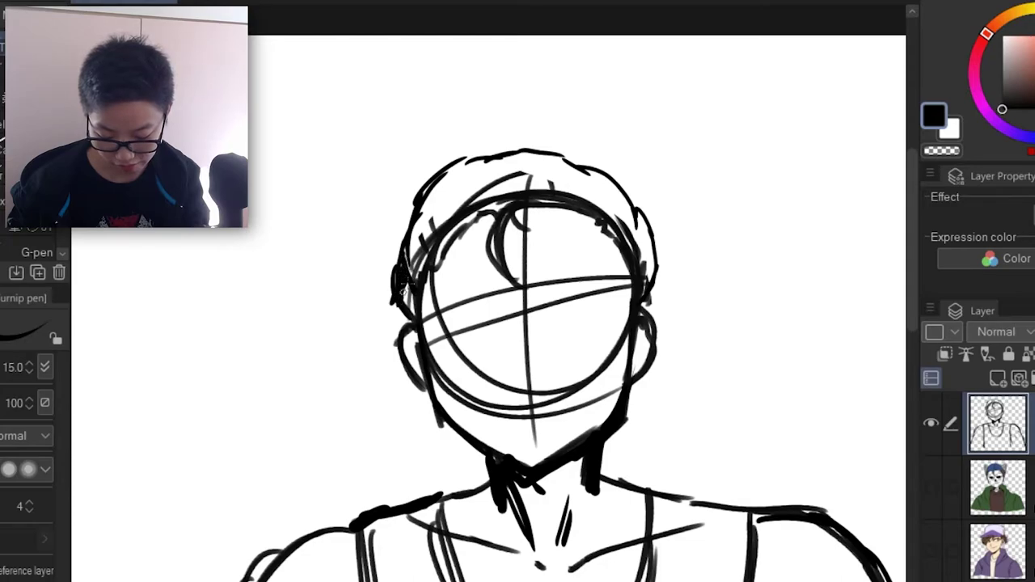
left_click_drag(640, 239, 665, 288)
left_click_drag(652, 265, 645, 302)
left_click_drag(467, 162, 468, 216)
left_click_drag(473, 159, 466, 203)
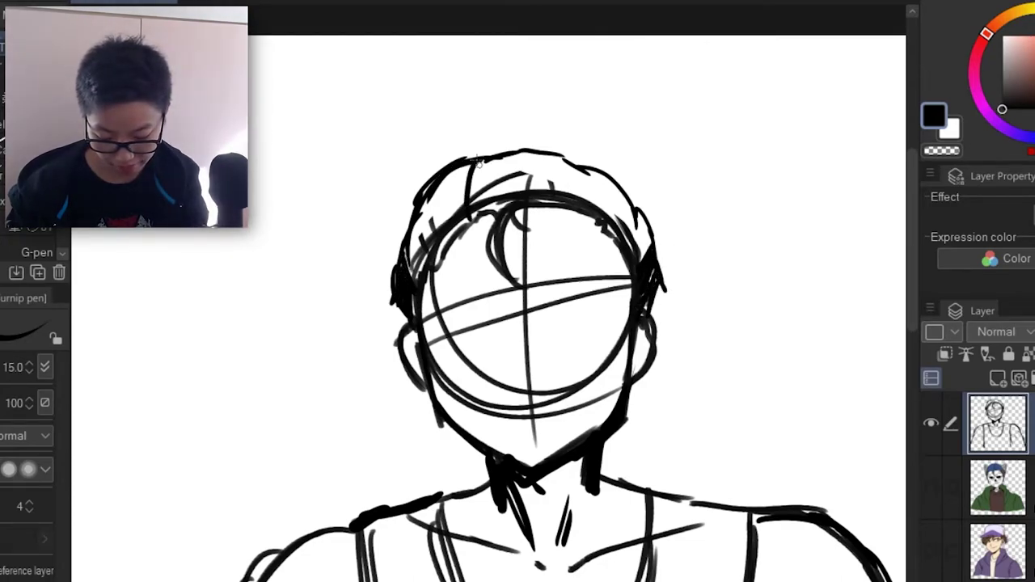
left_click_drag(566, 157, 581, 198)
left_click_drag(648, 227, 635, 254)
mouse_move(653, 228)
left_mouse_down()
mouse_move(645, 247)
mouse_move(658, 254)
left_mouse_up()
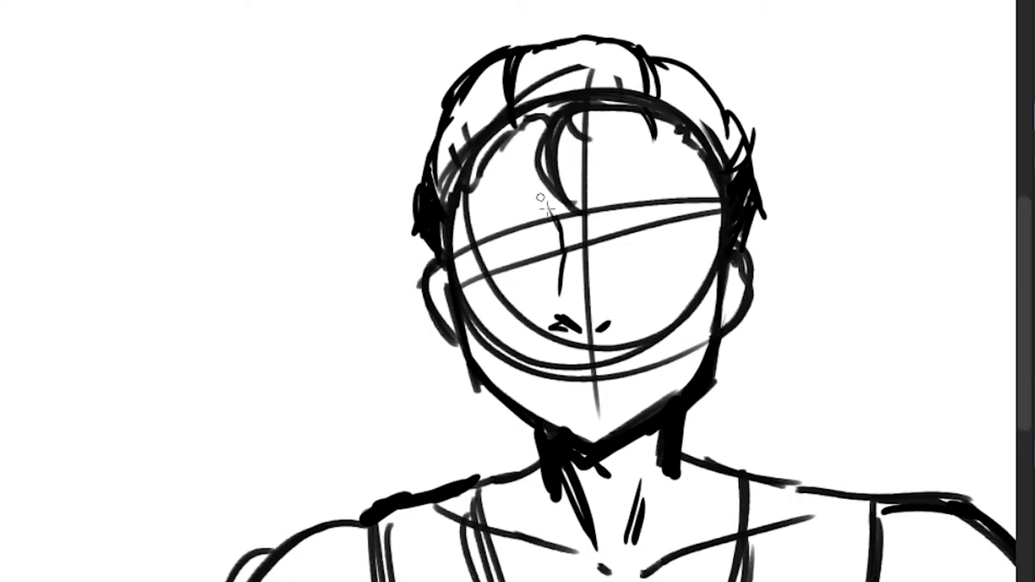
Sketch the eyes, thick eyebrows, wide smile and short chin beard strokes on the face.
left_click_drag(582, 227, 687, 234)
left_click_drag(561, 418, 776, 272)
left_click_drag(435, 336, 323, 535)
left_click_drag(721, 330, 745, 522)
left_click_drag(827, 376, 869, 532)
left_click_drag(417, 468, 432, 566)
Ink the rounded hair sections and jagged hairline over the faded sketch with clean black lines.
left_click_drag(325, 254, 460, 97)
left_click_drag(394, 28, 315, 202)
left_click_drag(393, 27, 557, 24)
left_click_drag(557, 27, 668, 162)
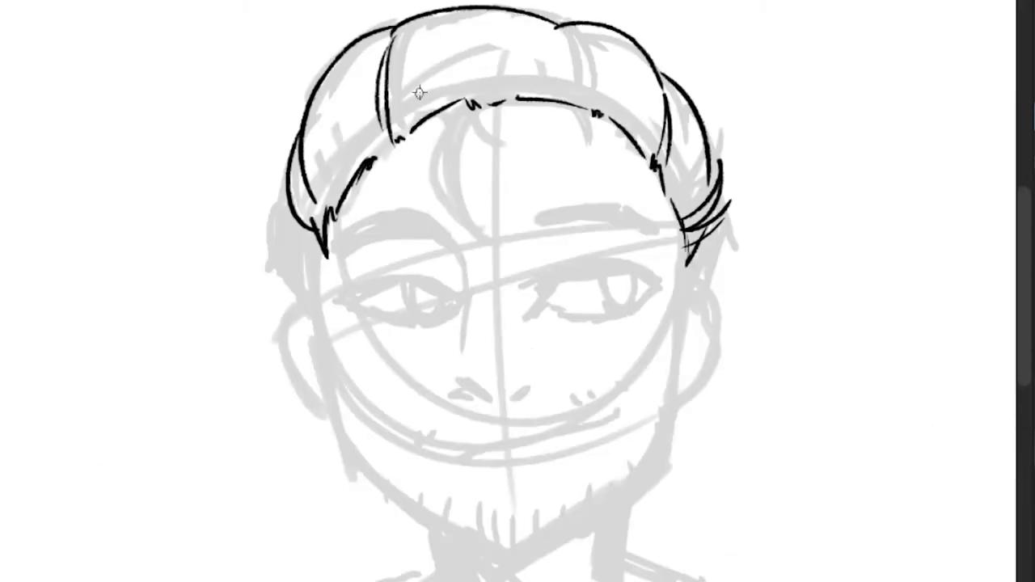
Ink the jaw and both ears, and fill the side hair with solid black.
left_click_drag(284, 195, 323, 354)
left_click_drag(676, 212, 682, 327)
left_click_drag(731, 215, 687, 303)
left_click_drag(338, 401, 524, 555)
left_click_drag(674, 369, 521, 555)
left_click_drag(281, 307, 337, 417)
Ink the forehead curl and extra strand lines in the hair.
left_click_drag(472, 112, 470, 195)
left_click_drag(388, 40, 356, 136)
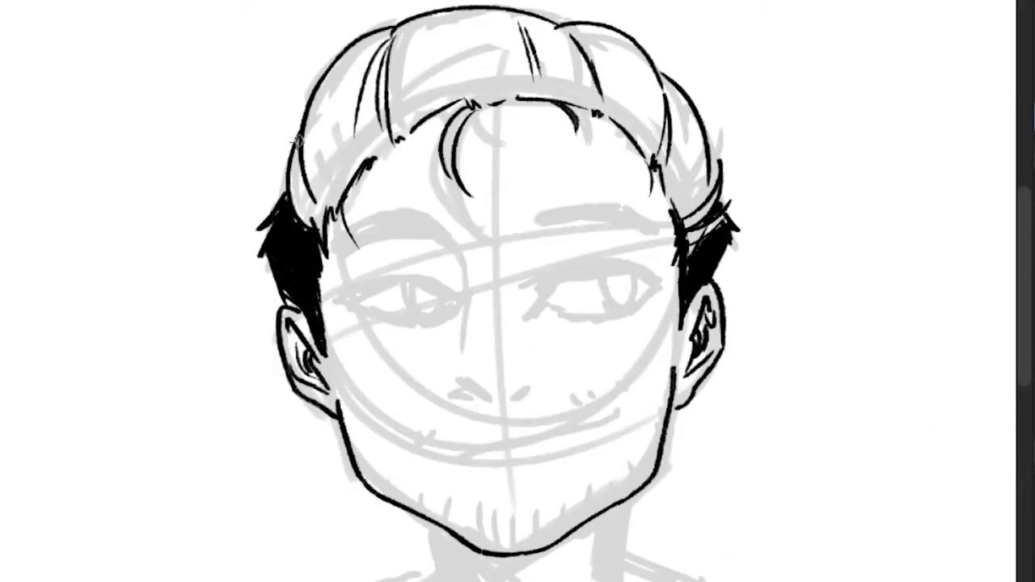
left_click_drag(292, 145, 284, 195)
Ink the nose, both almond-shaped eyes and the thick arched eyebrows over the faded sketch.
left_click_drag(458, 392, 495, 411)
left_click_drag(468, 324, 464, 378)
mouse_move(536, 293)
left_mouse_down()
mouse_move(661, 283)
mouse_move(634, 275)
left_mouse_up()
left_click_drag(524, 218, 664, 236)
left_click_drag(343, 304, 461, 307)
left_click_drag(346, 306, 455, 315)
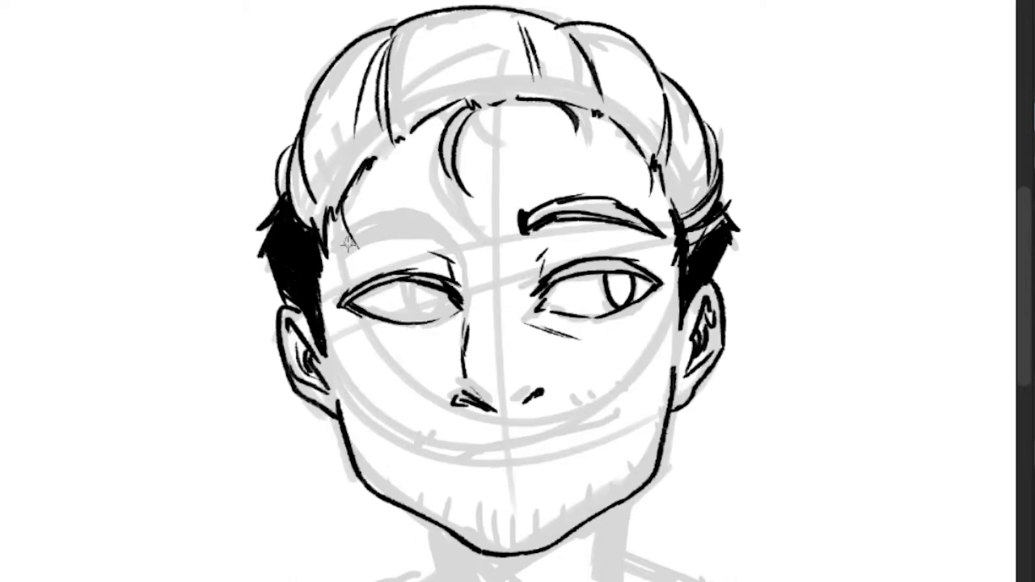
left_click_drag(337, 249, 453, 231)
Ink the slanted smile, jaw stubble and neck lines, with a solid black shadow beneath the chin.
left_click_drag(339, 429, 402, 526)
left_click_drag(338, 404, 517, 556)
left_click_drag(439, 457, 596, 423)
left_click_drag(672, 410, 524, 556)
left_click_drag(583, 484, 584, 519)
left_click_drag(517, 452, 544, 313)
left_click_drag(646, 349, 649, 462)
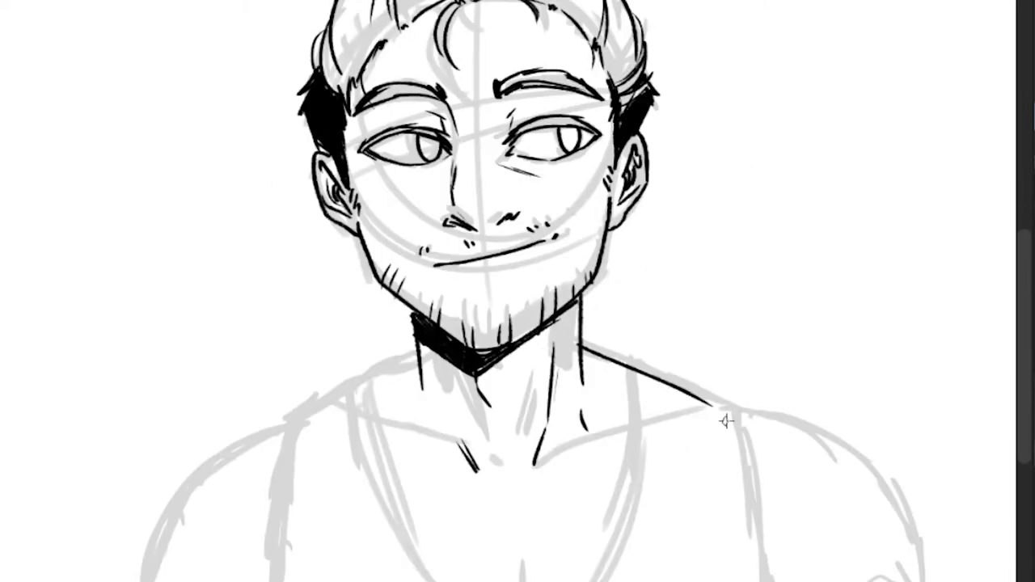
Ink the shoulders and upper arms together with the tank top's straps and scooped neckline.
left_click_drag(402, 291, 290, 354)
left_click_drag(571, 273, 730, 338)
left_click_drag(734, 340, 892, 463)
left_click_drag(748, 343, 754, 577)
left_click_drag(349, 317, 628, 291)
mouse_move(282, 354)
left_mouse_down()
mouse_move(272, 577)
mouse_move(143, 469)
left_mouse_up()
left_click_drag(787, 541, 806, 476)
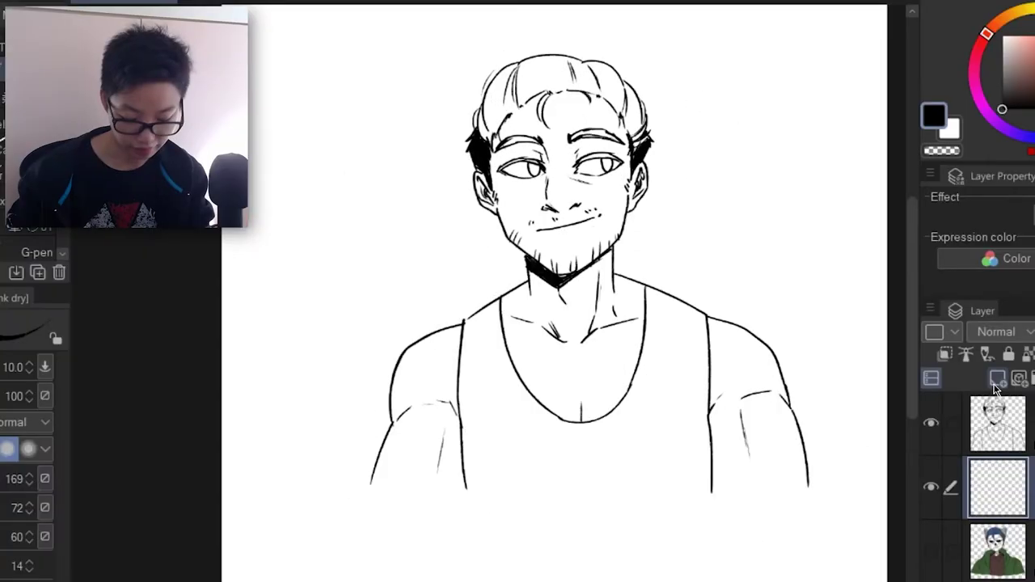
Choose a brown skin tone and close the lower ends of both upper arms with size 25 pen strokes.
left_click_drag(1030, 77, 1028, 70)
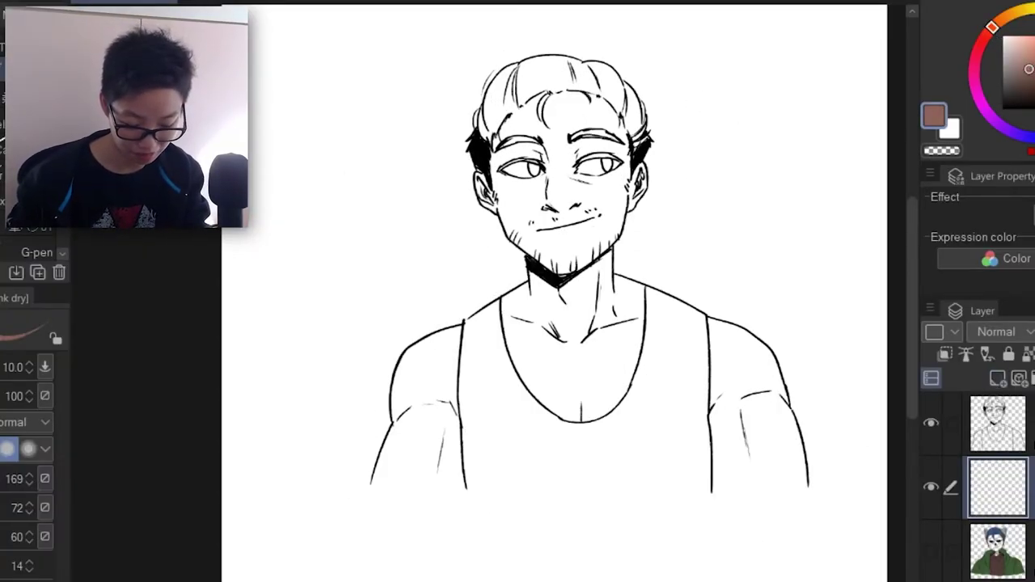
left_click(32, 47)
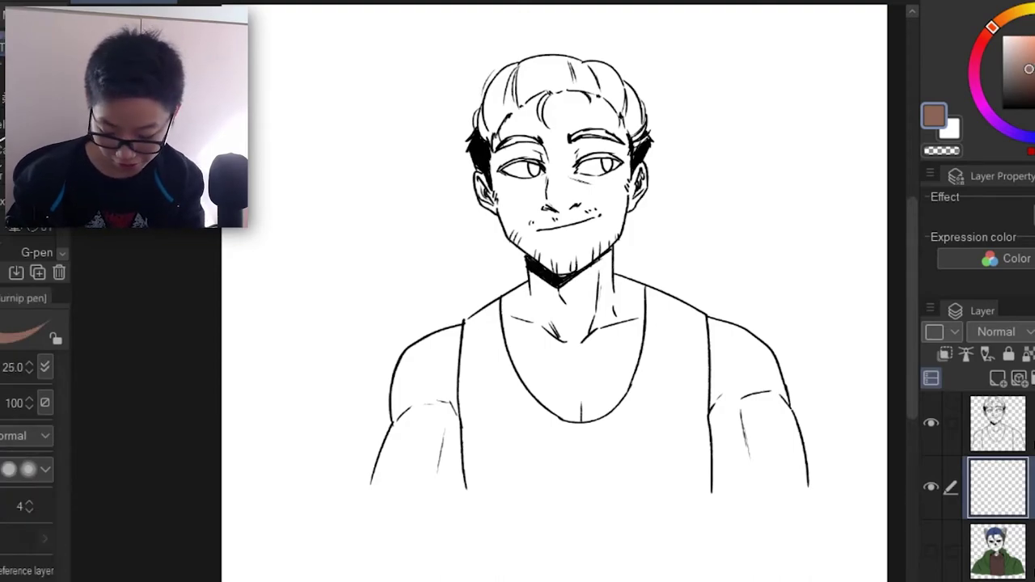
key("ctrl+z")
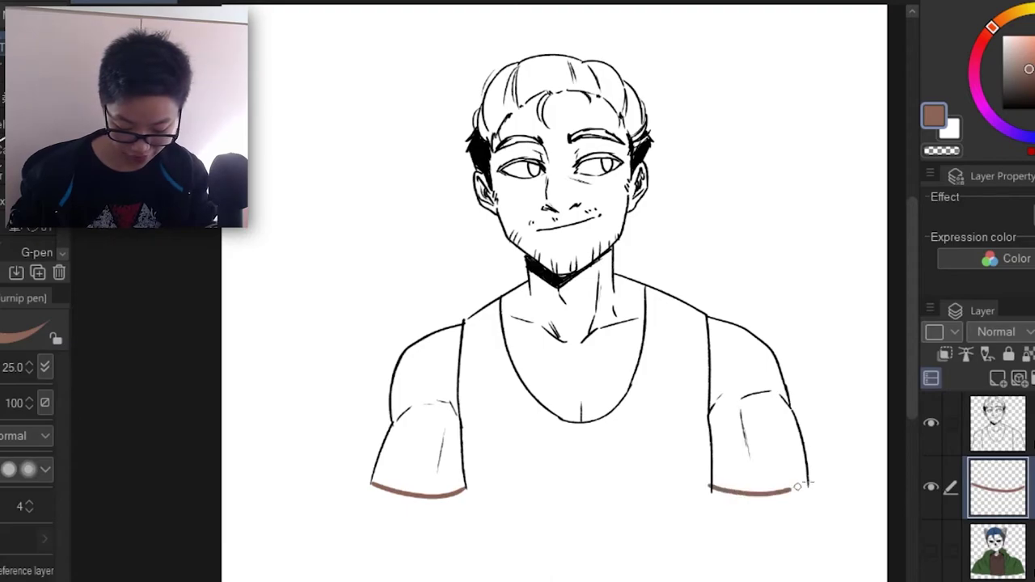
key("ctrl+z")
left_click_drag(713, 496, 791, 490)
key("ctrl+z")
left_click_drag(713, 495, 808, 485)
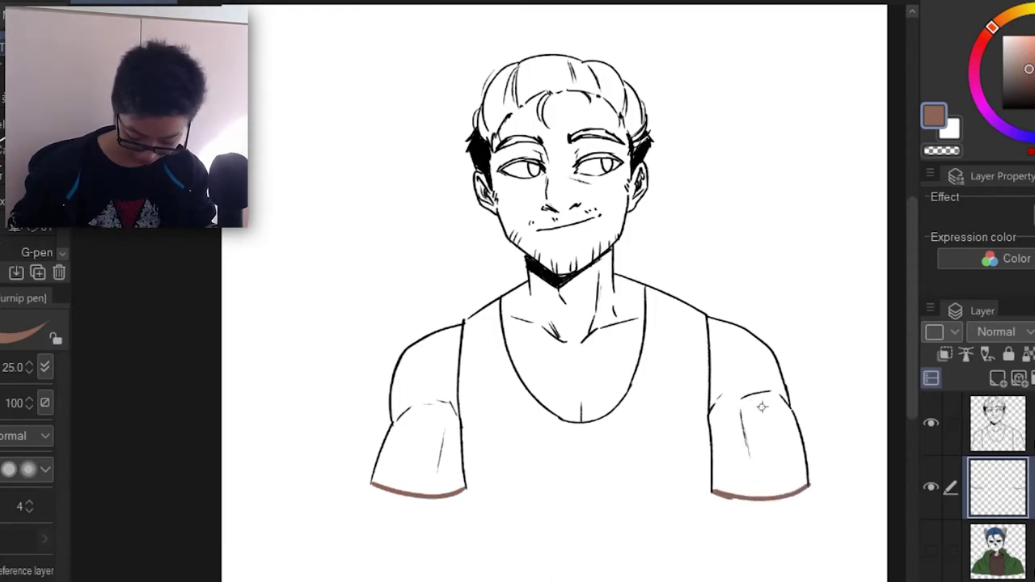
Fill the arms, chest, neck and face with the brown skin tone.
key("g")
left_click(774, 404)
left_click(442, 422)
left_click(604, 208)
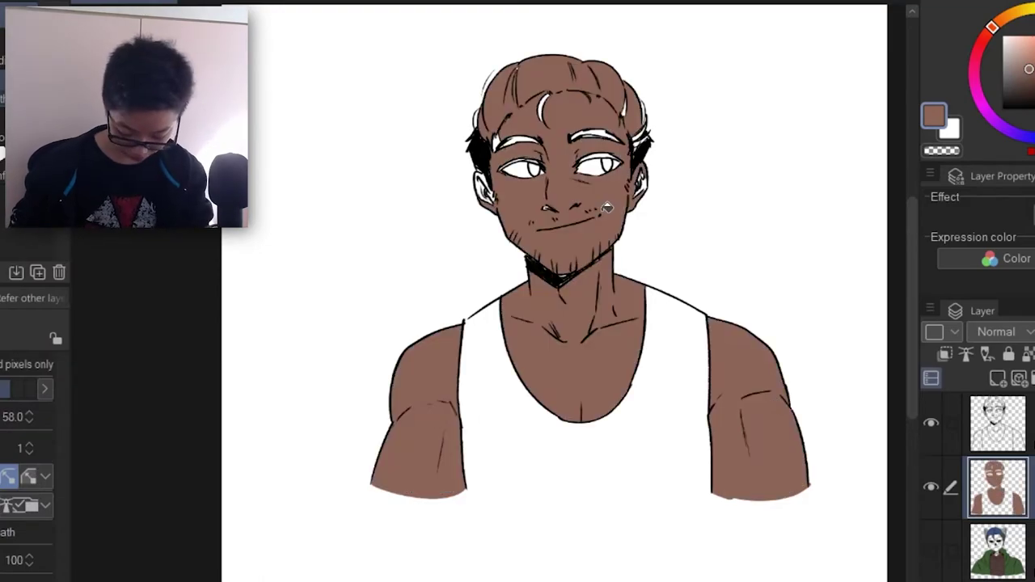
Erase the brown from the hair area and patch the unfilled gaps at the nose and hairline.
key("e")
scroll(598, 208, "up", 2)
left_click_drag(672, 166, 709, 381)
mouse_move(675, 218)
left_mouse_down()
mouse_move(684, 225)
mouse_move(652, 175)
mouse_move(646, 192)
mouse_move(558, 153)
mouse_move(477, 162)
mouse_move(457, 119)
mouse_move(388, 243)
mouse_move(474, 169)
mouse_move(650, 145)
left_mouse_up()
key("p")
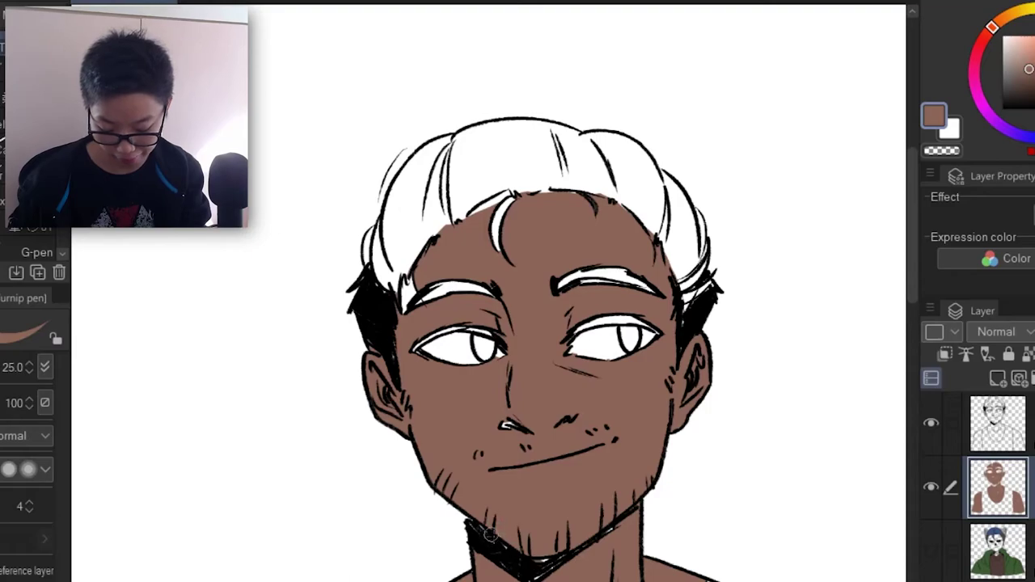
left_click_drag(506, 424, 517, 428)
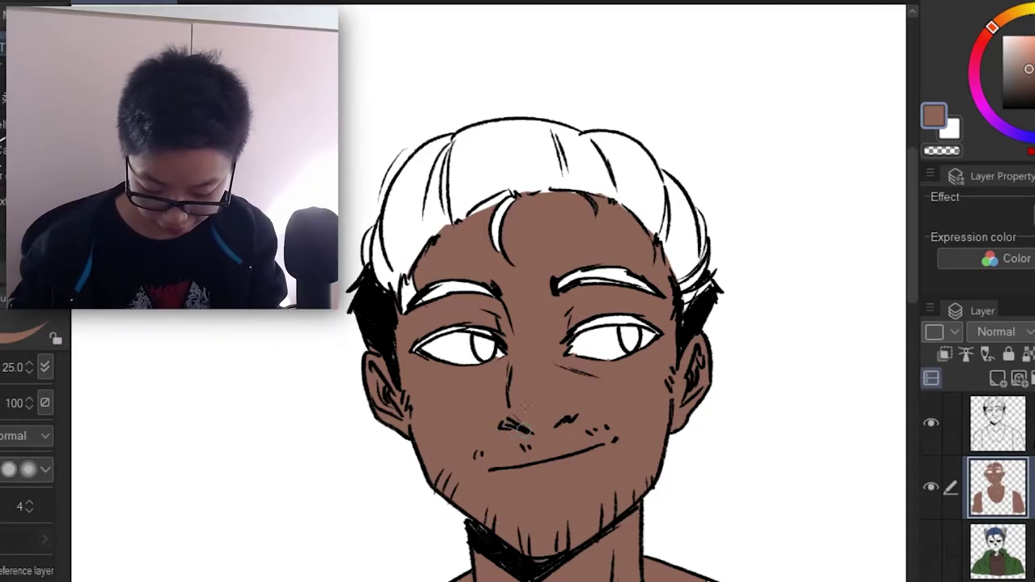
left_click_drag(410, 279, 408, 288)
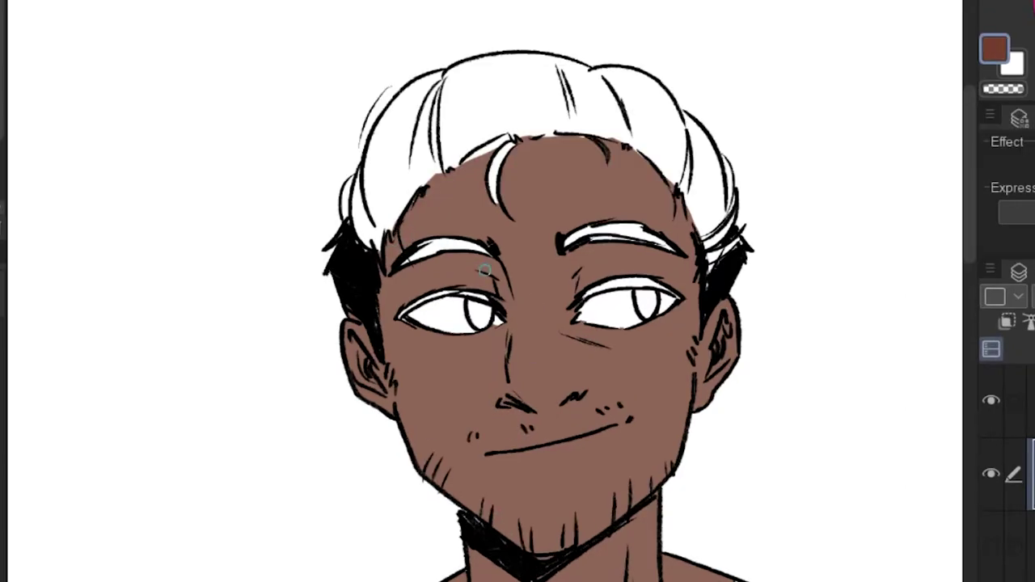
Paint the irises dark brown and darken the upper eyelids, eyebrows and lower eye edges.
left_click_drag(628, 327, 630, 348)
left_click_drag(481, 338, 483, 358)
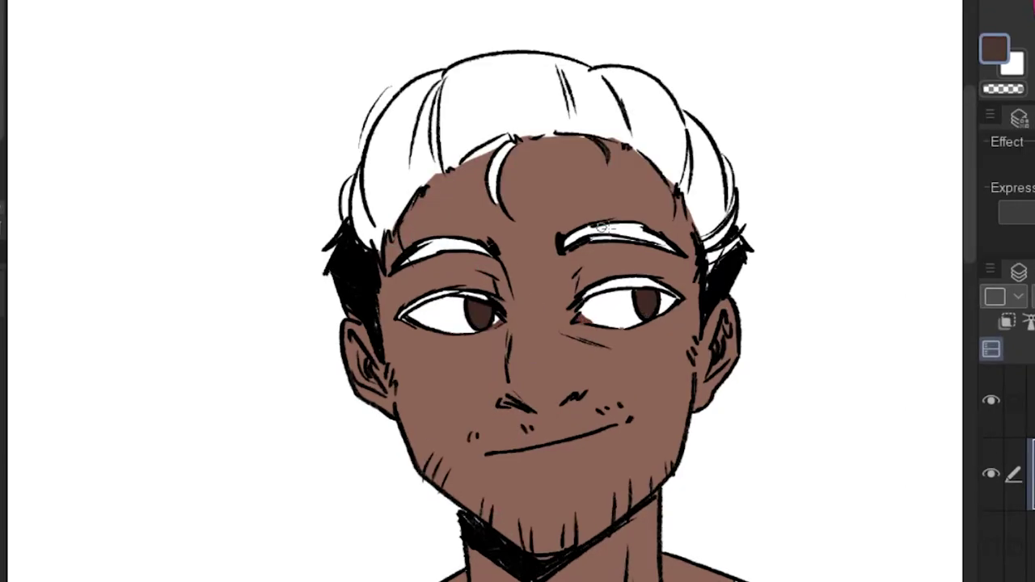
left_click_drag(566, 283, 653, 288)
left_click_drag(578, 328, 649, 325)
left_click_drag(417, 298, 491, 292)
left_click_drag(422, 342, 495, 338)
Add creases under the eyes and rework the mouth into a broken smile line with a small lower-lip mark.
left_click(997, 424)
left_click_drag(421, 363, 496, 365)
left_click_drag(590, 333, 609, 347)
left_click_drag(485, 454, 643, 426)
left_click(654, 370, "alt")
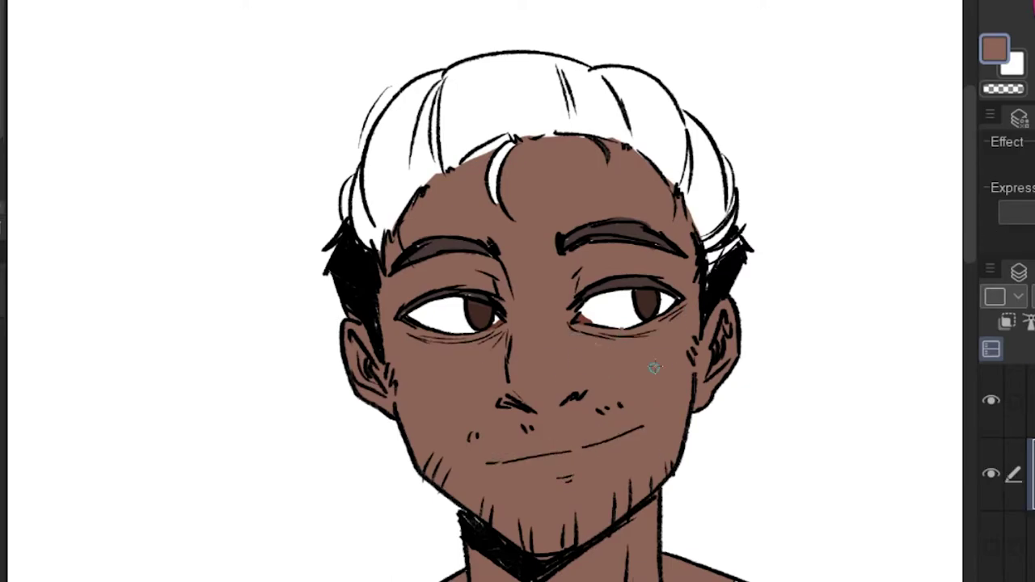
Close the tank top's lower edge and fill the shirt off-white and the top hair blond.
scroll(566, 243, "down", 4)
left_click_drag(471, 478, 751, 487)
scroll(518, 81, "up", 6)
left_click(829, 375)
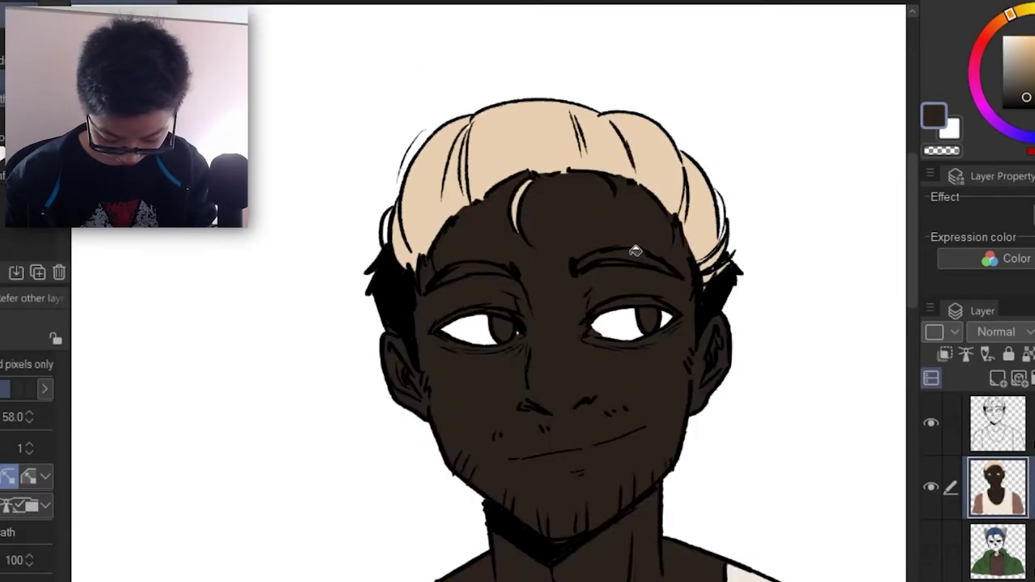
Recolour the eyebrows and upper eyelids in dark brown and merge the portrait's line art and colour layers.
key("p")
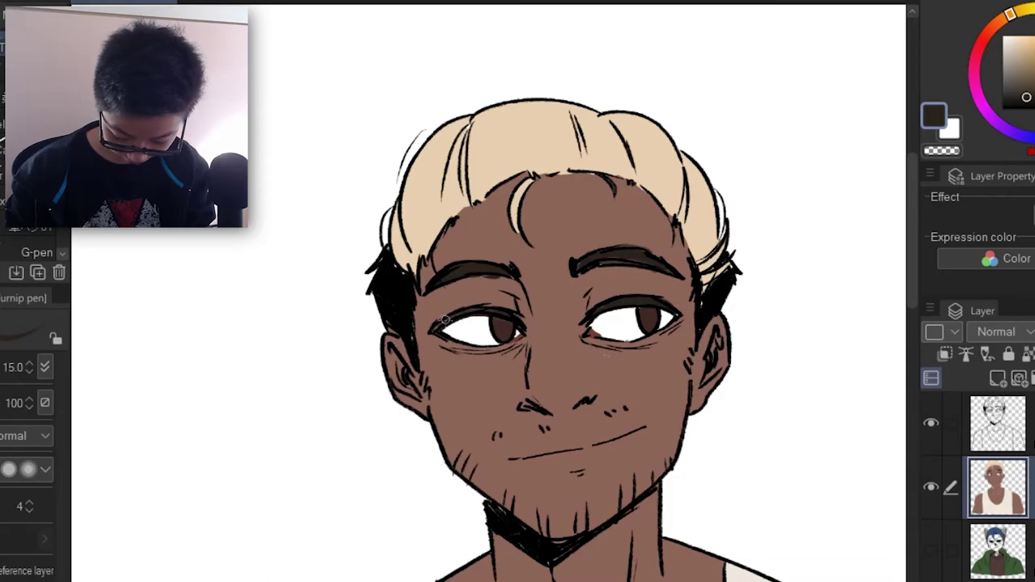
scroll(461, 336, "down", 5)
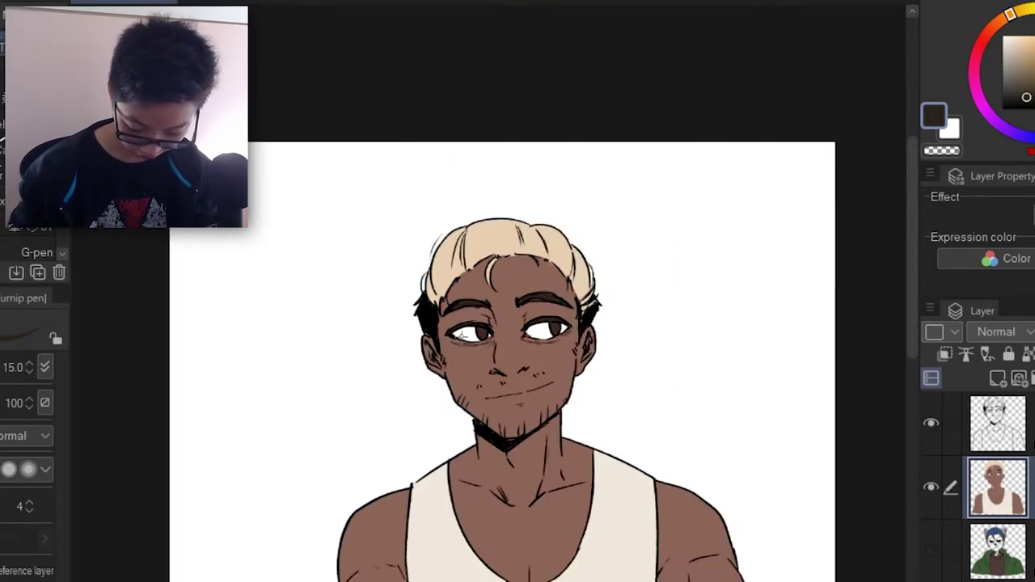
scroll(661, 370, "up", 2)
left_click_drag(659, 377, 688, 309)
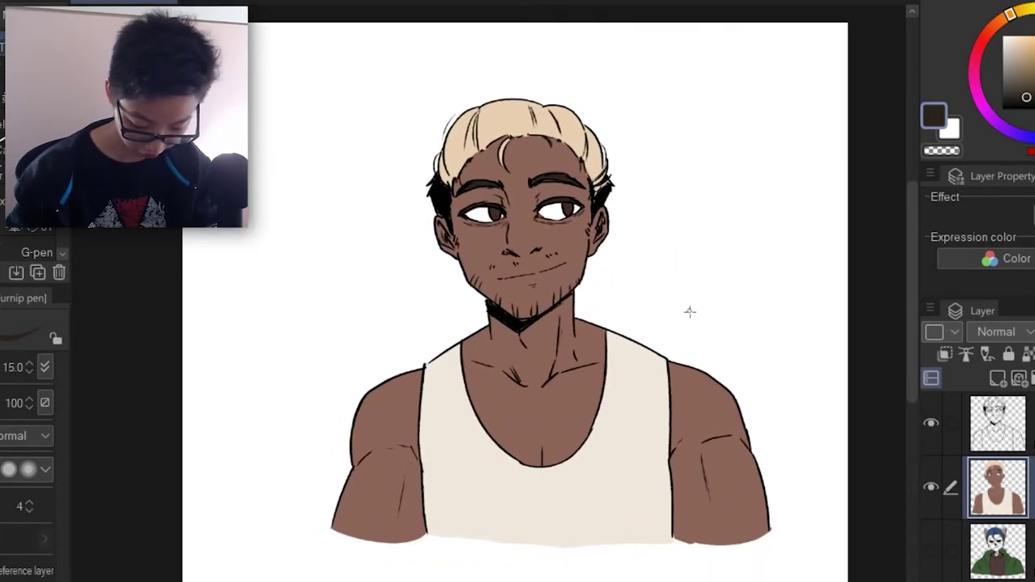
scroll(978, 452, "down", 1)
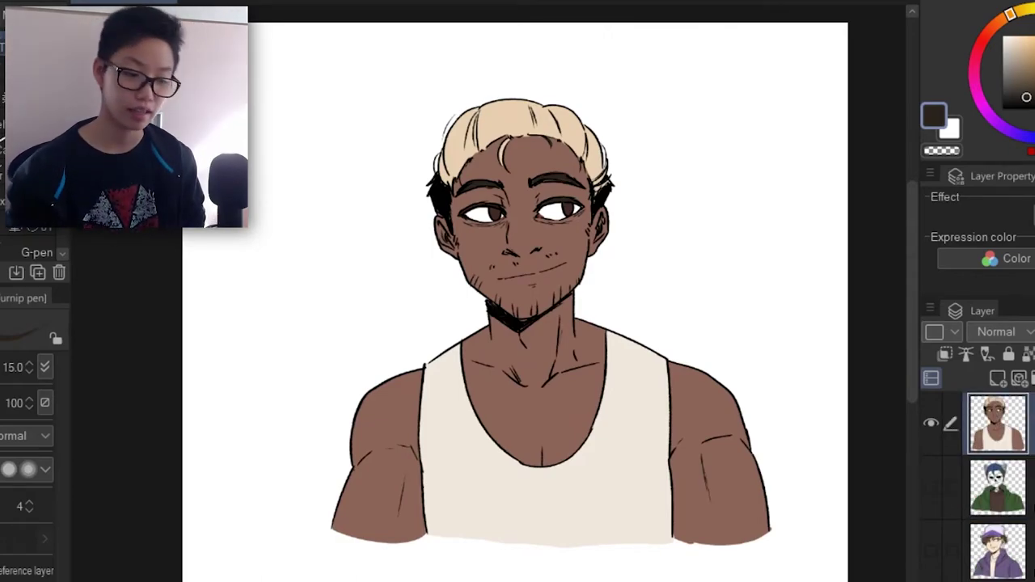
Switch to black, thicken the chin beard and add tufts of facial hair below both ears.
left_click(1001, 109)
left_click_drag(501, 310, 530, 323)
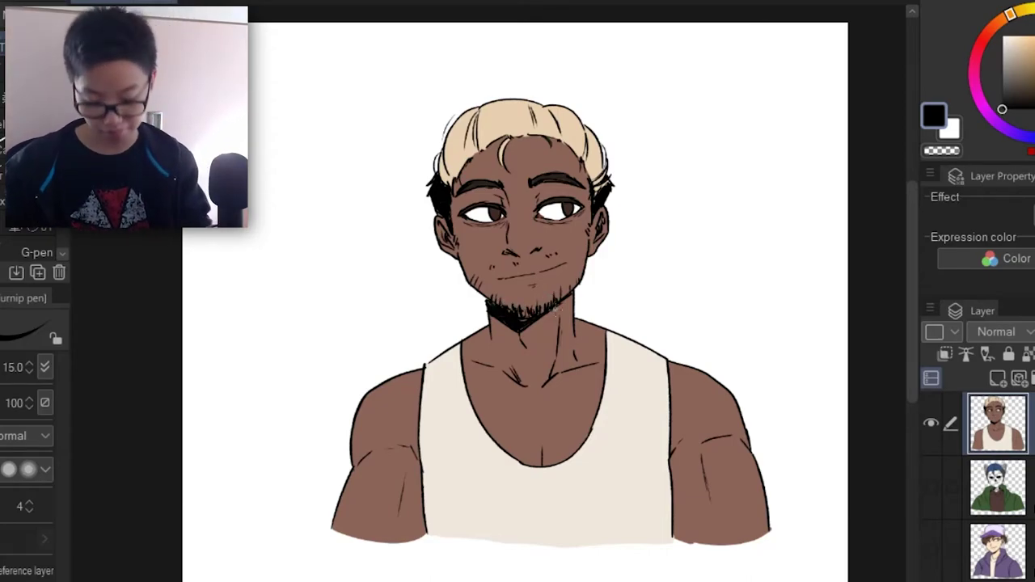
mouse_move(454, 259)
left_mouse_down()
mouse_move(467, 283)
mouse_move(446, 264)
left_mouse_up()
left_click_drag(594, 252, 605, 263)
left_click_drag(595, 256, 583, 281)
left_click_drag(595, 254, 586, 275)
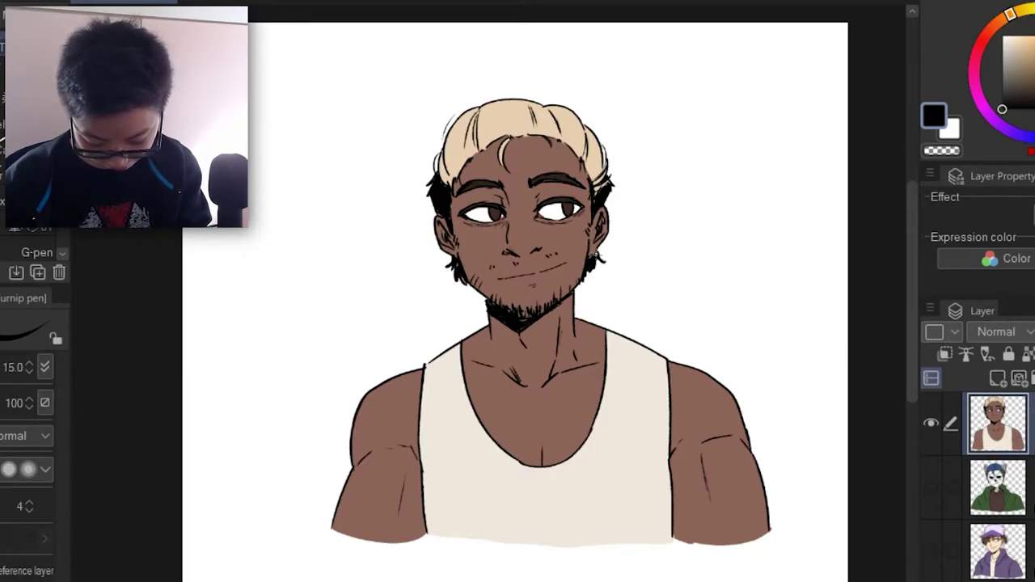
Darken the side hair near the ear and extend the rough black beard along both sides of the jaw.
left_click_drag(606, 200, 598, 221)
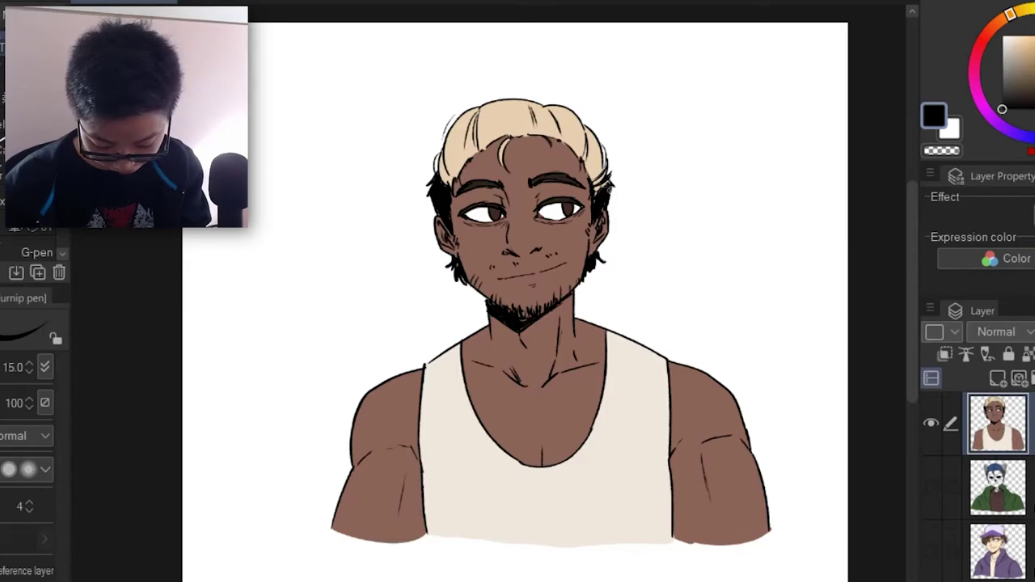
left_click_drag(600, 261, 591, 277)
left_click_drag(467, 282, 481, 298)
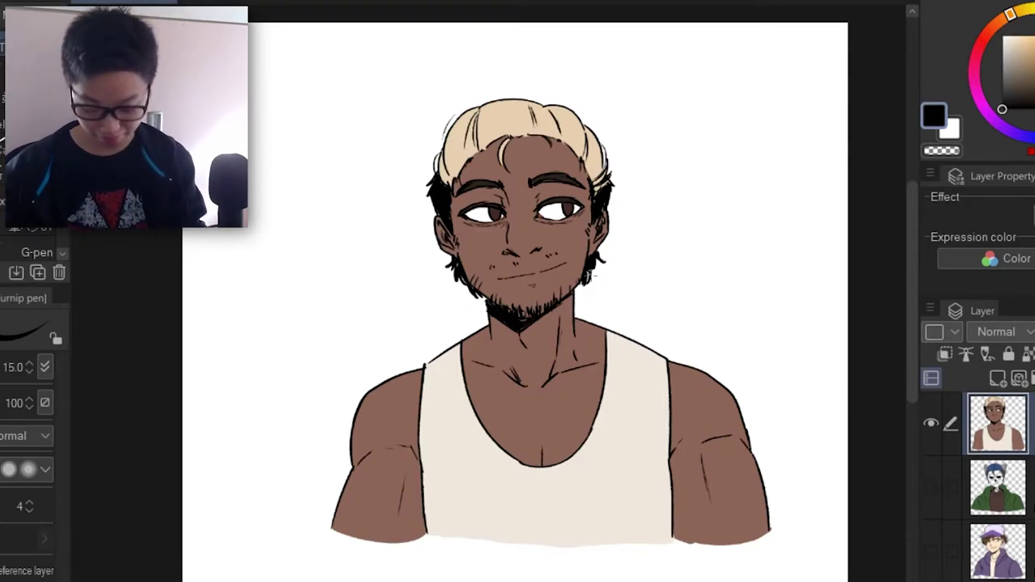
left_click_drag(580, 280, 579, 301)
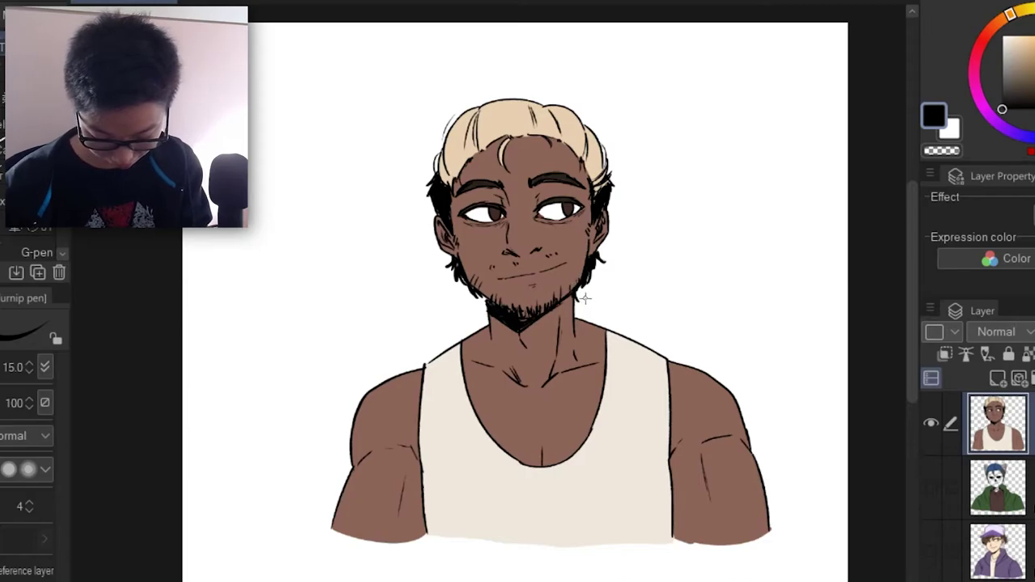
left_click_drag(484, 300, 485, 312)
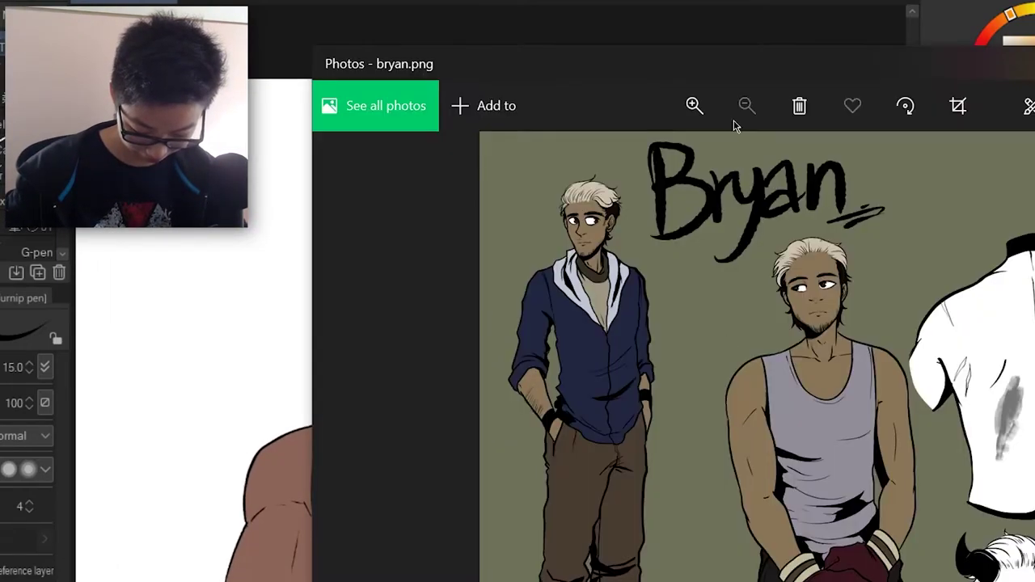
Bring up the character's reference sheet in Photos and move its window to compare the portrait.
left_click_drag(725, 69, 907, 8)
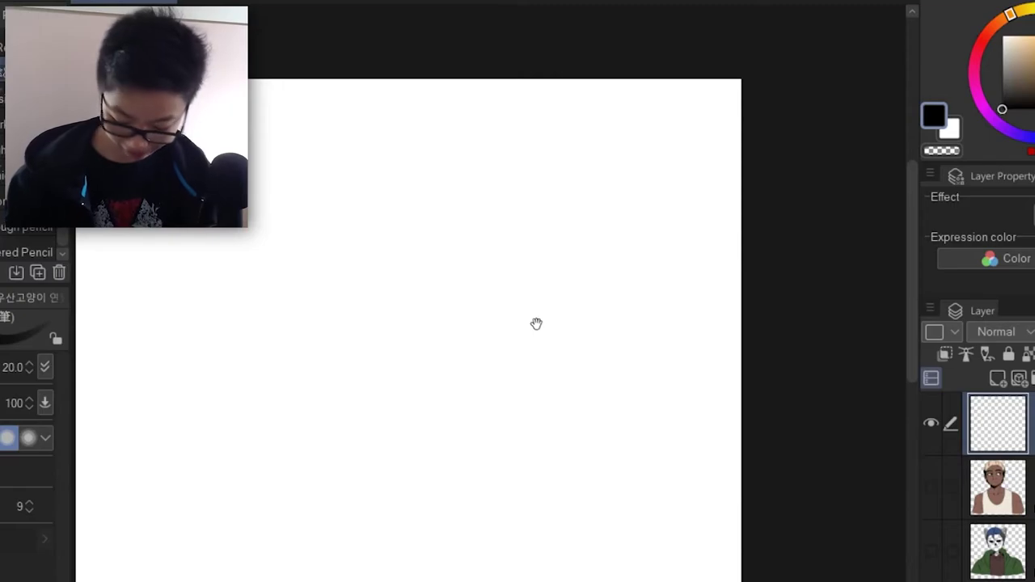
On a new layer, sketch the fifth character's head circle with guide lines and a pointed jaw.
left_click_drag(537, 323, 664, 296)
mouse_move(539, 146)
left_mouse_down()
mouse_move(482, 165)
mouse_move(547, 121)
mouse_move(587, 183)
mouse_move(531, 199)
left_mouse_up()
mouse_move(530, 122)
left_mouse_down()
mouse_move(537, 265)
mouse_move(533, 239)
left_mouse_up()
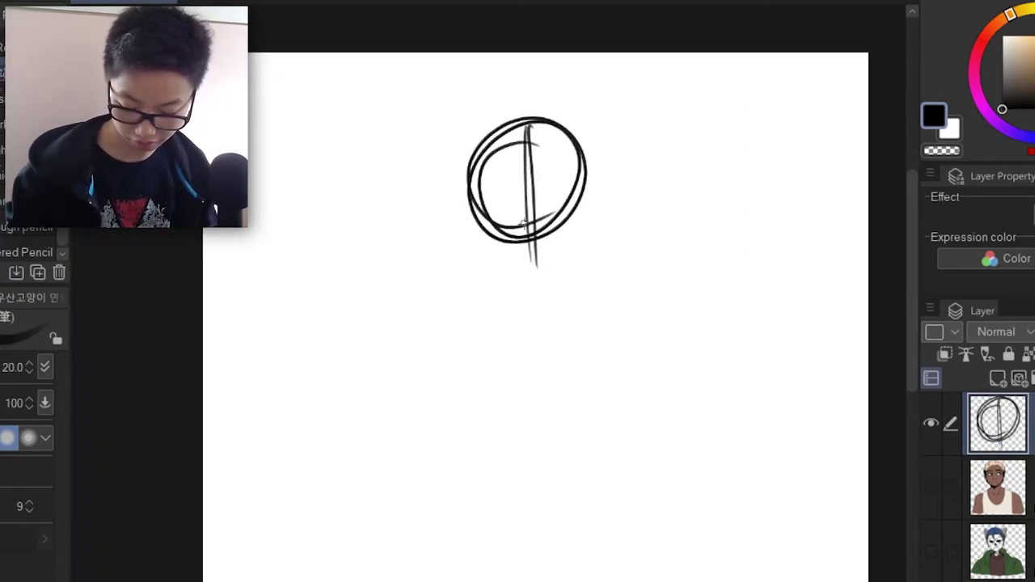
left_click_drag(472, 187, 597, 167)
left_click_drag(465, 177, 492, 259)
left_click_drag(491, 256, 531, 283)
left_click_drag(493, 258, 536, 285)
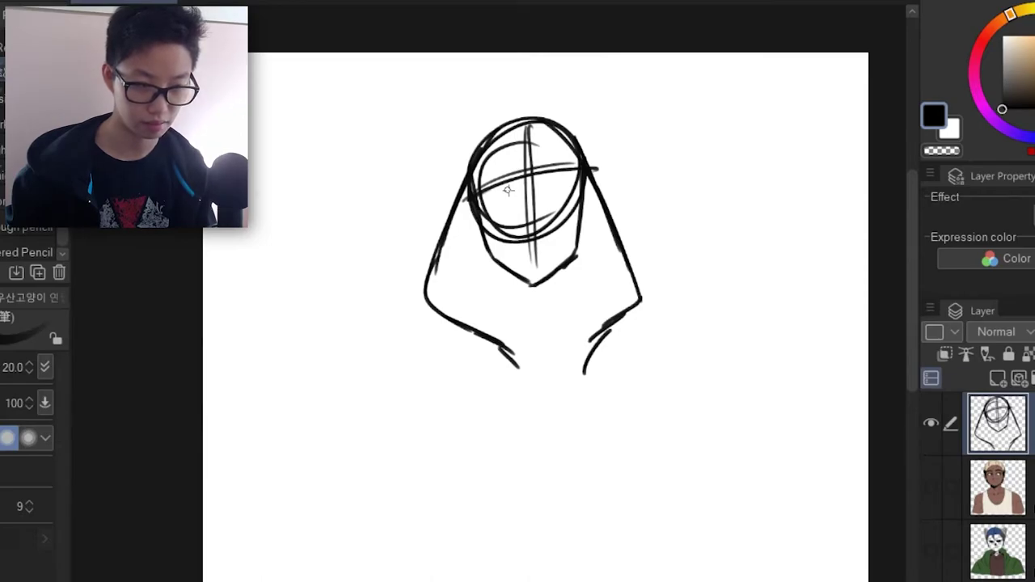
Sketch spiky tufts of hair along one side of the head and a jagged fringe across the forehead.
mouse_move(522, 125)
left_mouse_down()
mouse_move(467, 137)
mouse_move(473, 150)
mouse_move(435, 218)
left_mouse_up()
left_click_drag(485, 171, 457, 217)
left_click_drag(540, 148, 483, 189)
mouse_move(530, 166)
left_mouse_down()
mouse_move(564, 146)
mouse_move(583, 167)
left_mouse_up()
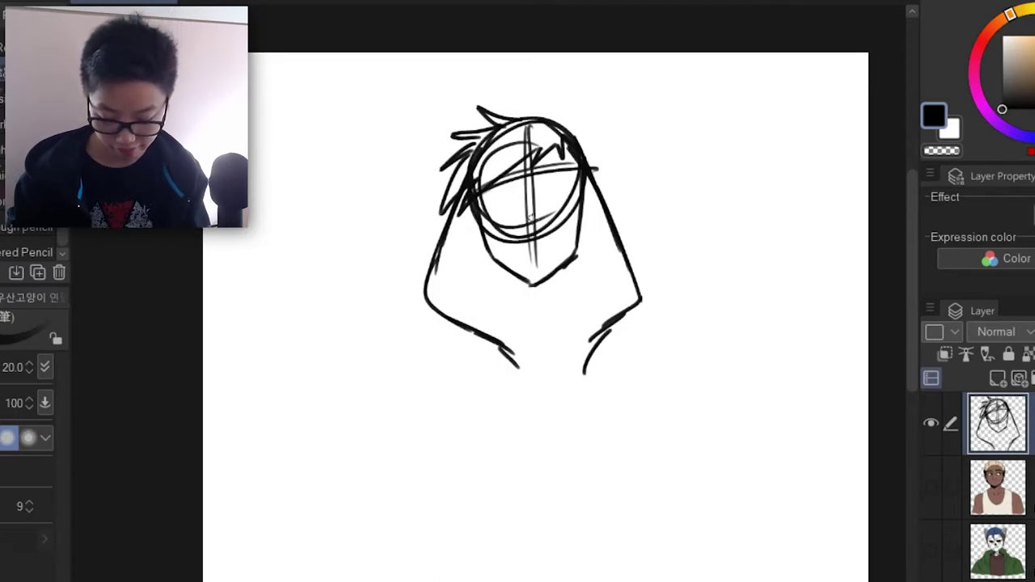
Sketch two large oval eyes, a small mouth and the hood's outer outline around the head.
left_click_drag(558, 160, 556, 161)
left_click_drag(501, 179, 499, 181)
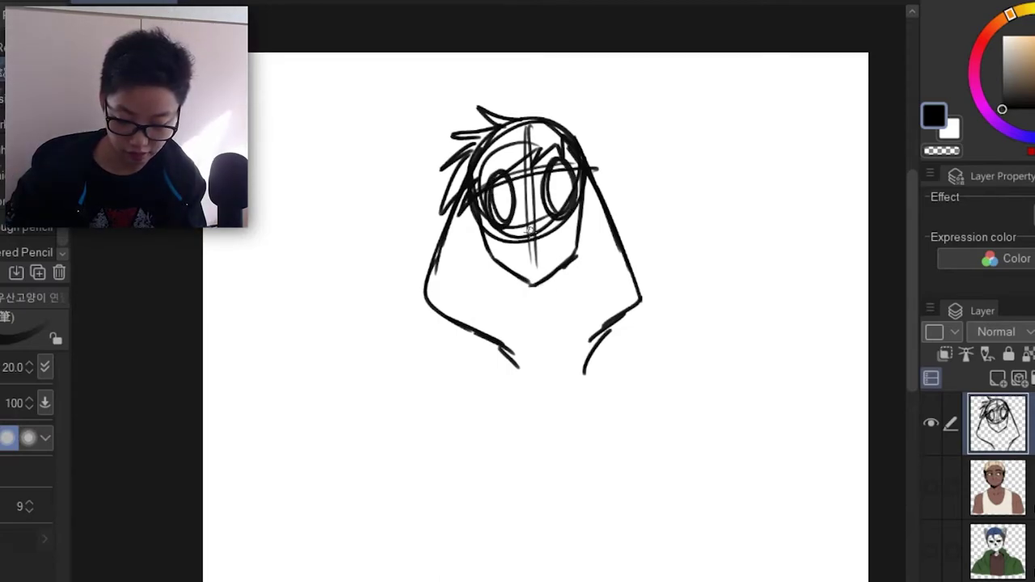
left_click_drag(530, 258, 542, 258)
mouse_move(495, 112)
left_mouse_down()
mouse_move(571, 114)
mouse_move(550, 101)
mouse_move(610, 167)
mouse_move(621, 197)
left_mouse_up()
left_click_drag(603, 154, 646, 252)
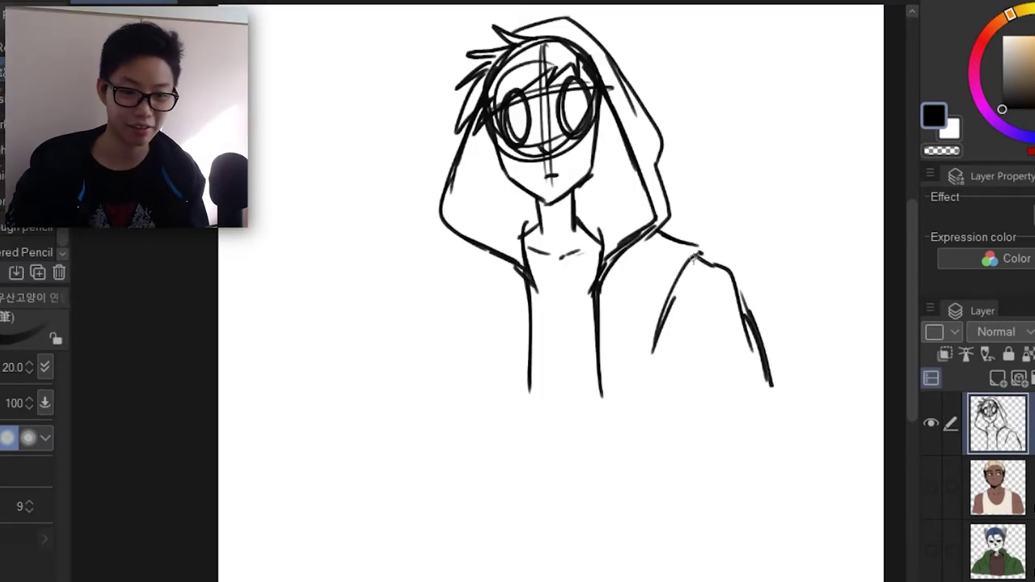
Sketch the missing shoulder and sleeve, plus two curving tentacles with round ends rising behind the shoulders.
scroll(997, 485, "down", 3)
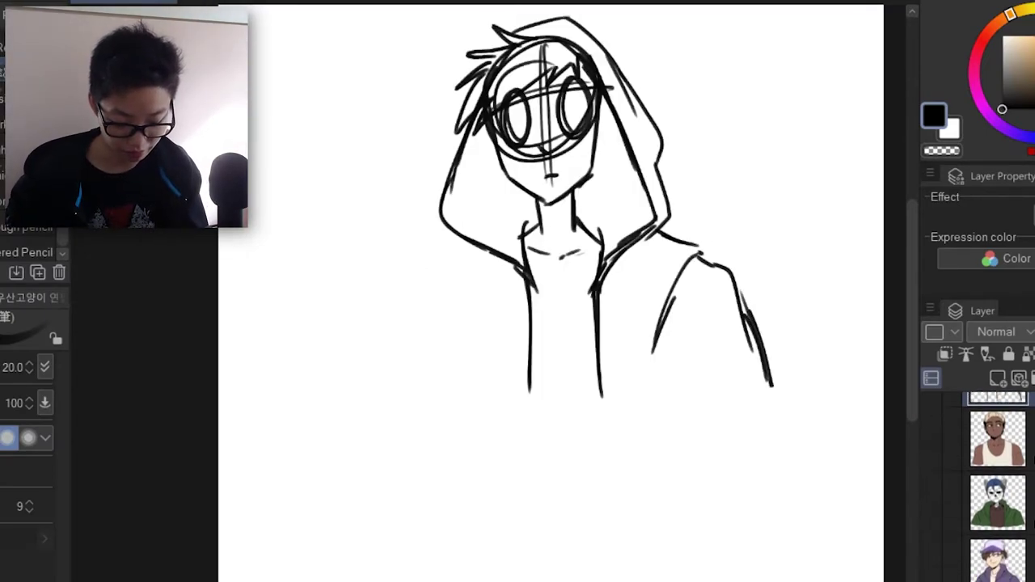
scroll(997, 485, "up", 3)
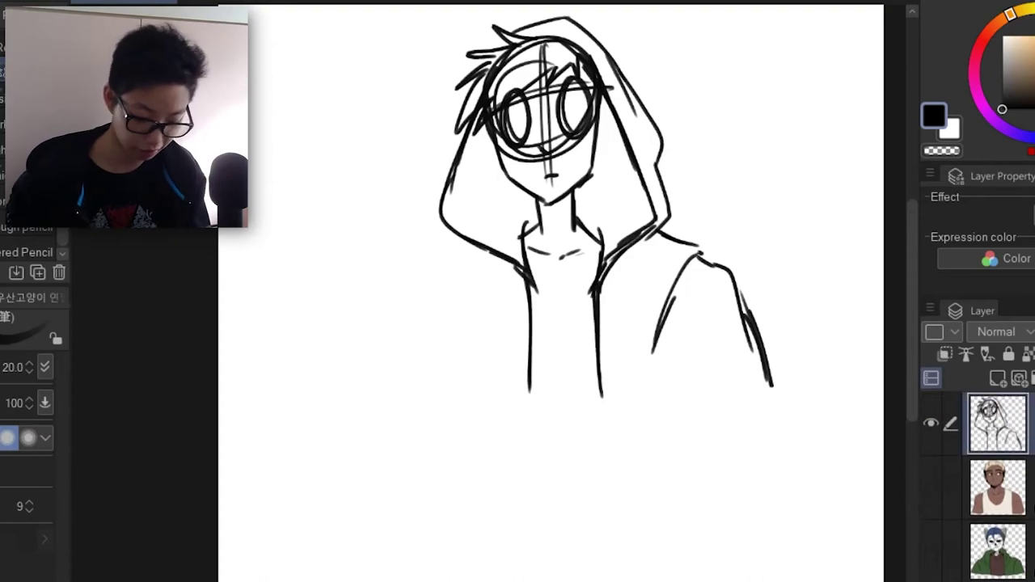
mouse_move(481, 250)
left_mouse_down()
mouse_move(453, 267)
mouse_move(451, 324)
left_mouse_up()
mouse_move(450, 270)
left_mouse_down()
mouse_move(452, 333)
mouse_move(417, 280)
mouse_move(399, 356)
left_mouse_up()
left_click_drag(416, 283, 389, 396)
left_click_drag(450, 323, 447, 396)
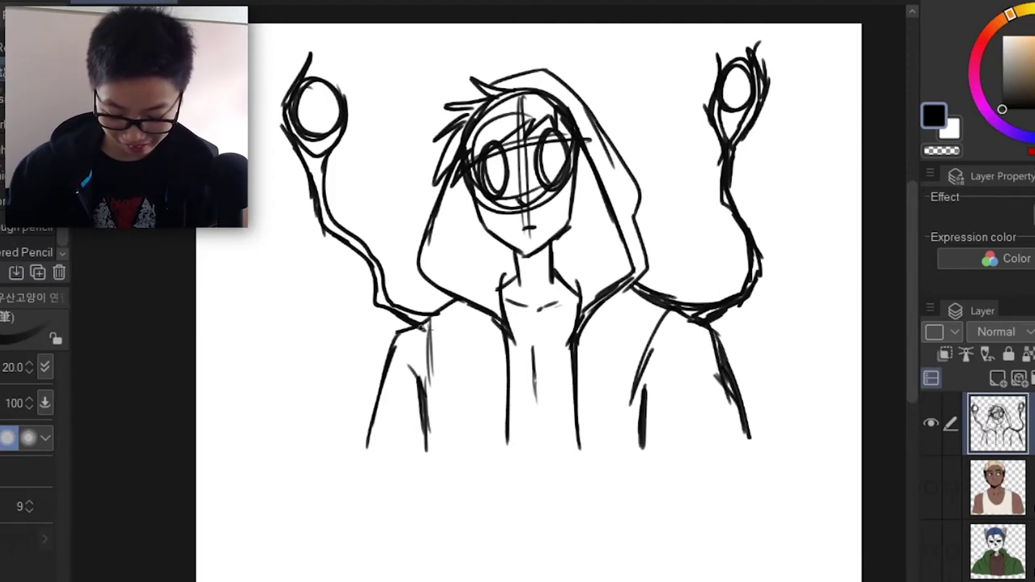
Reinforce the armhole and sleeve lines and shade the neck solid black beneath the chin.
left_click_drag(418, 323, 420, 419)
left_click_drag(676, 315, 625, 425)
left_click_drag(731, 401, 749, 458)
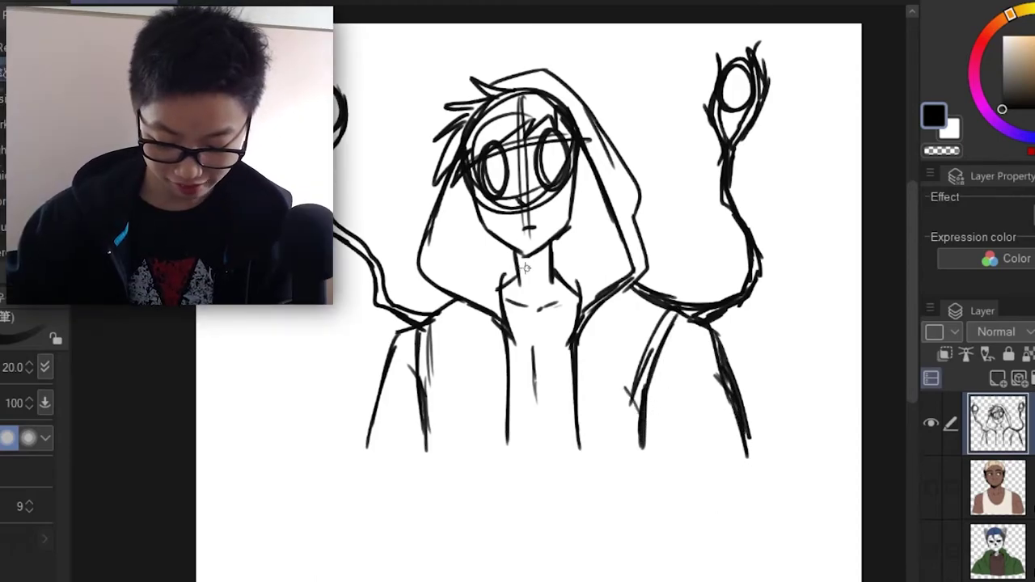
mouse_move(524, 259)
left_mouse_down()
mouse_move(518, 265)
mouse_move(546, 252)
mouse_move(561, 269)
left_mouse_up()
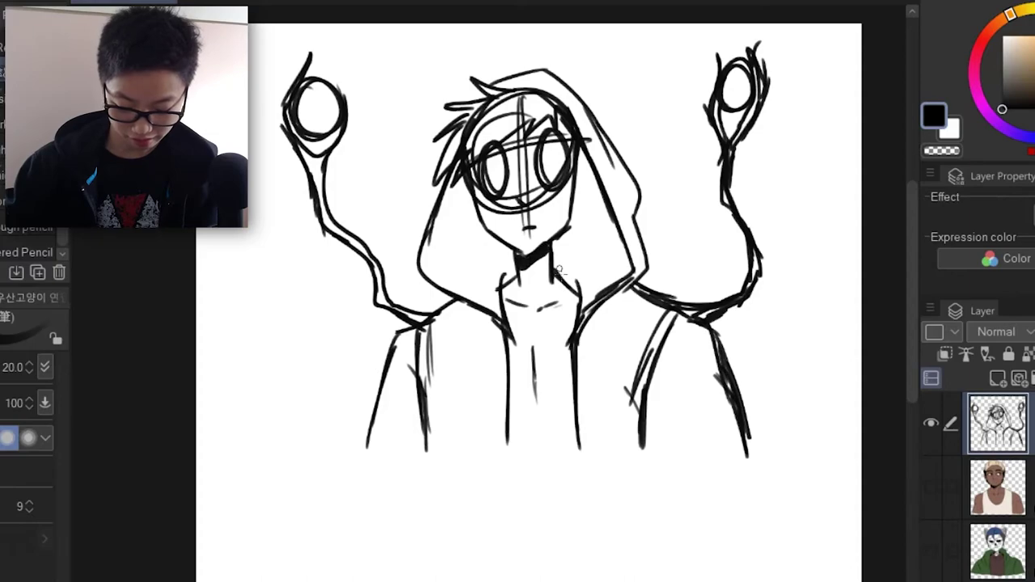
Finish the lower chest line of the sketch and ink the hooded character's hood, face details and open jacket front over it.
left_click_drag(540, 418, 570, 422)
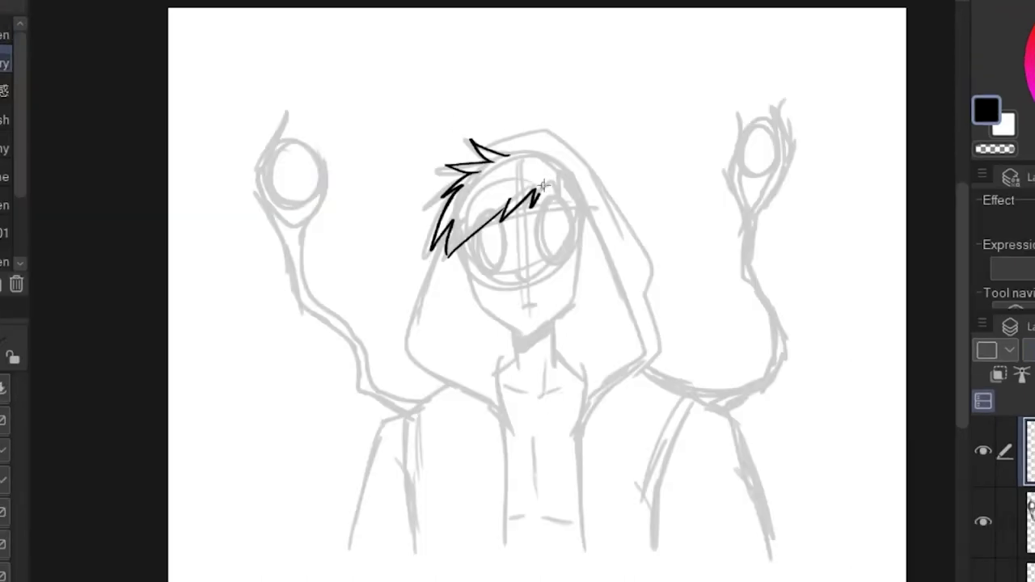
left_click_drag(427, 242, 496, 439)
scroll(517, 243, "up", 2)
left_click_drag(465, 129, 475, 182)
left_click_drag(538, 211, 582, 231)
left_click_drag(434, 91, 461, 87)
left_click_drag(582, 340, 585, 417)
Ink the hooded character's jacket sleeves and the two curving branches rising behind the shoulders.
scroll(517, 291, "down", 2)
left_click_drag(686, 346, 785, 576)
left_click_drag(301, 355, 271, 485)
mouse_move(732, 5)
left_mouse_down()
mouse_move(728, 101)
mouse_move(673, 476)
left_mouse_up()
mouse_move(152, 263)
left_mouse_down()
mouse_move(234, 461)
mouse_move(332, 509)
left_mouse_up()
Hide the sketch layer and fill both sides of the hood's interior solid black.
left_click(982, 522)
left_click(404, 355)
left_click(606, 348)
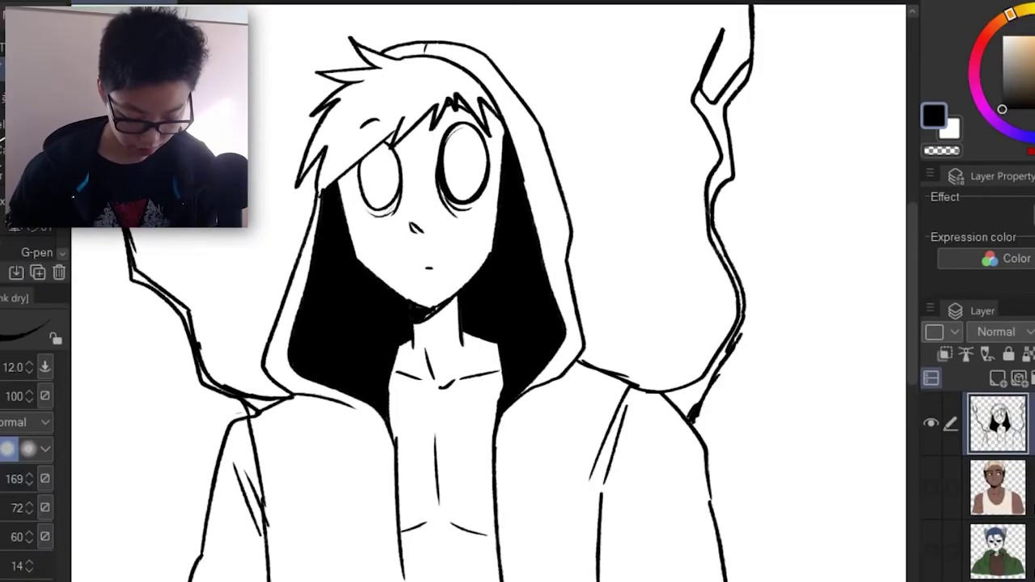
Add a new layer beneath the hooded character's line art and choose a blue for colouring it.
left_click(996, 488)
left_click(998, 378)
left_click(1033, 139)
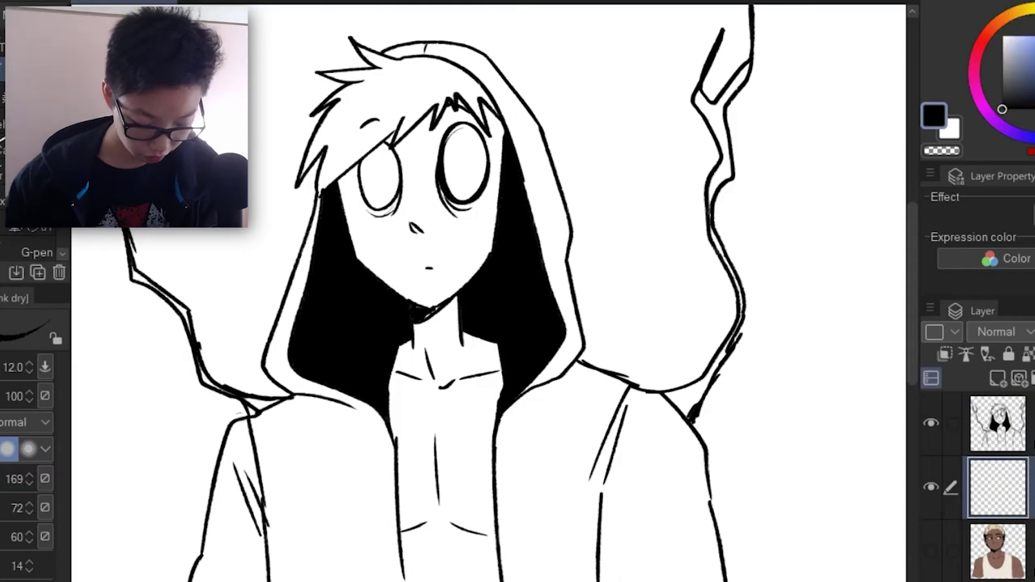
left_click(1032, 95)
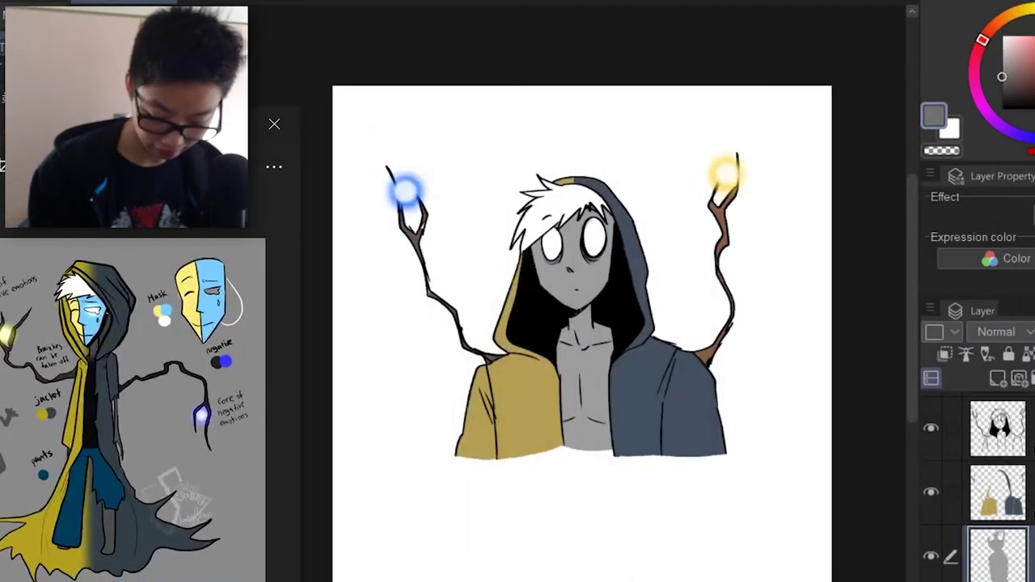
Switch to the name wheel and spin it to choose the next character.
left_click_drag(0, 125, 0, 4)
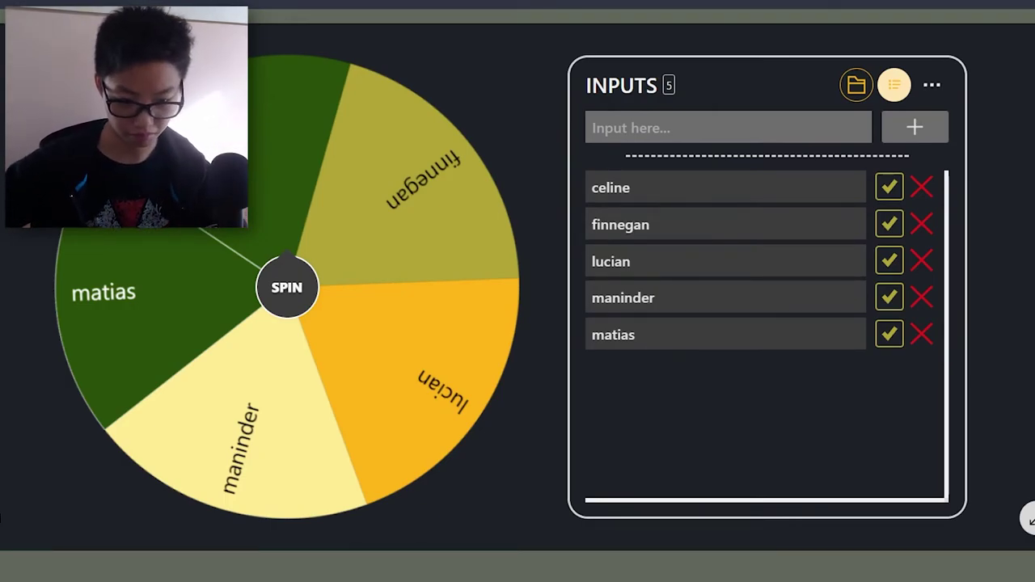
left_click(293, 286)
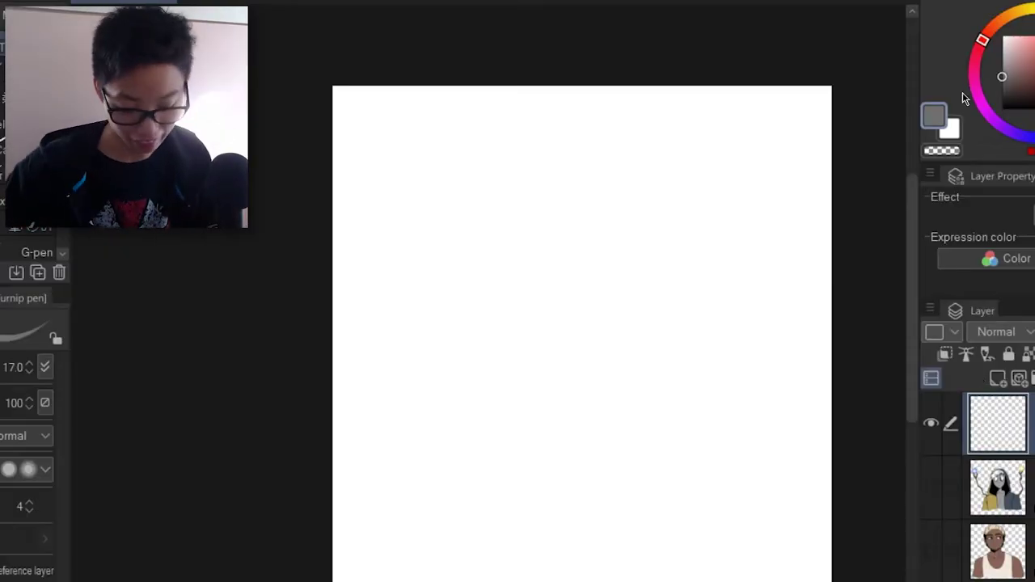
Sketch the next character's round head in black pencil, with a vertical centre line, a slanted eye line and the jaw.
left_click_drag(1023, 66, 935, 208)
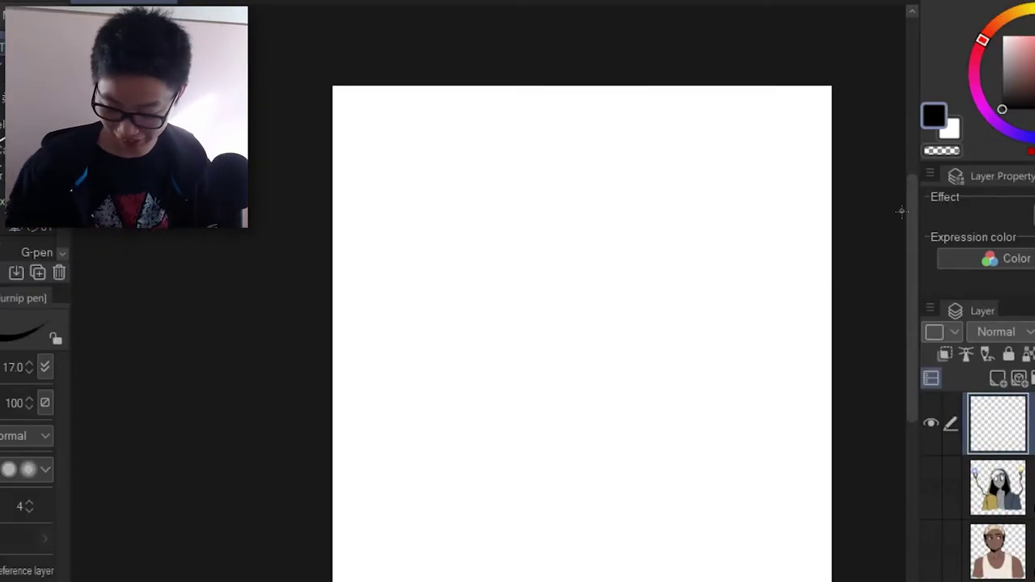
left_click(25, 68)
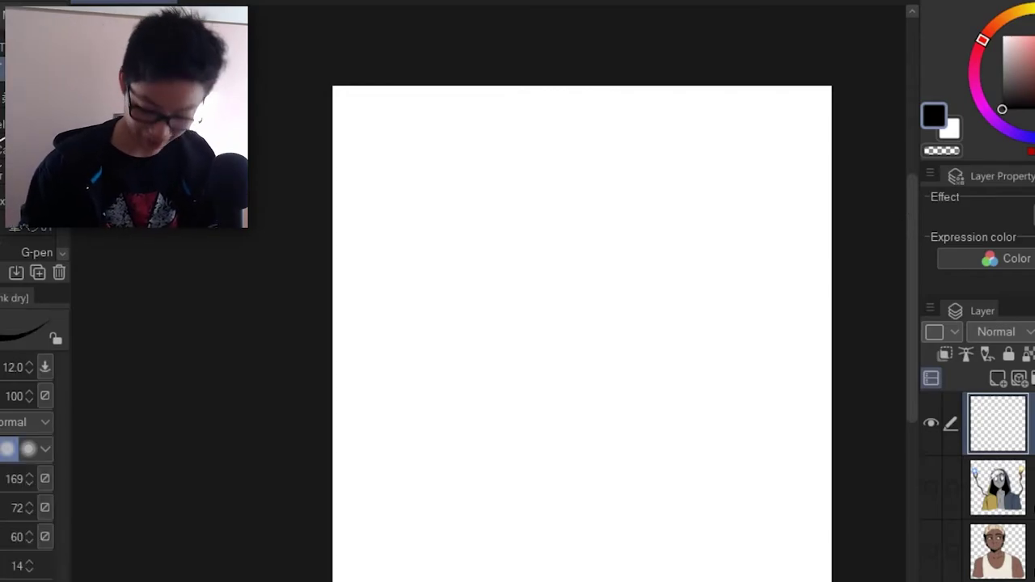
key("period")
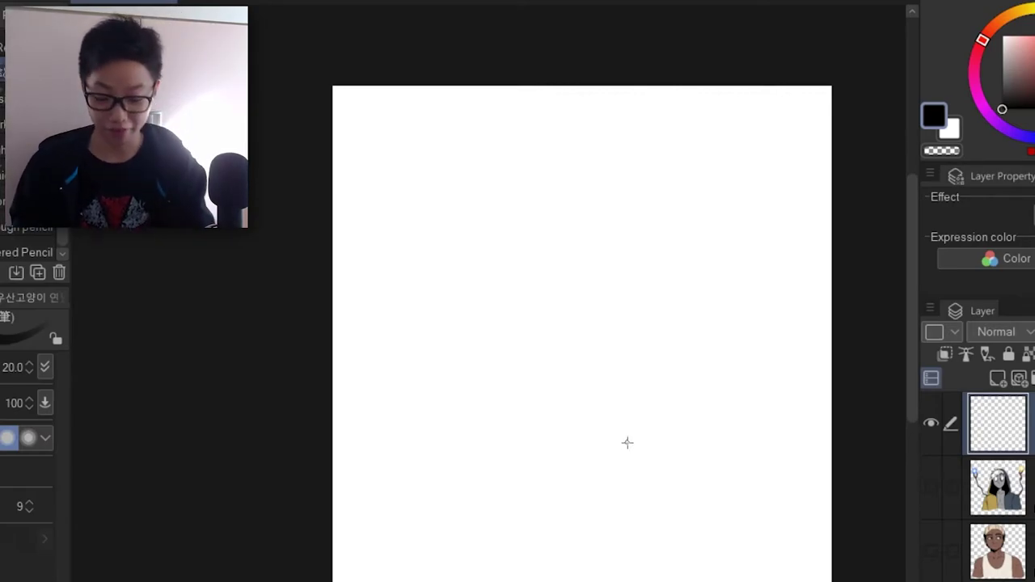
left_click_drag(606, 198, 595, 261)
left_click_drag(580, 172, 592, 351)
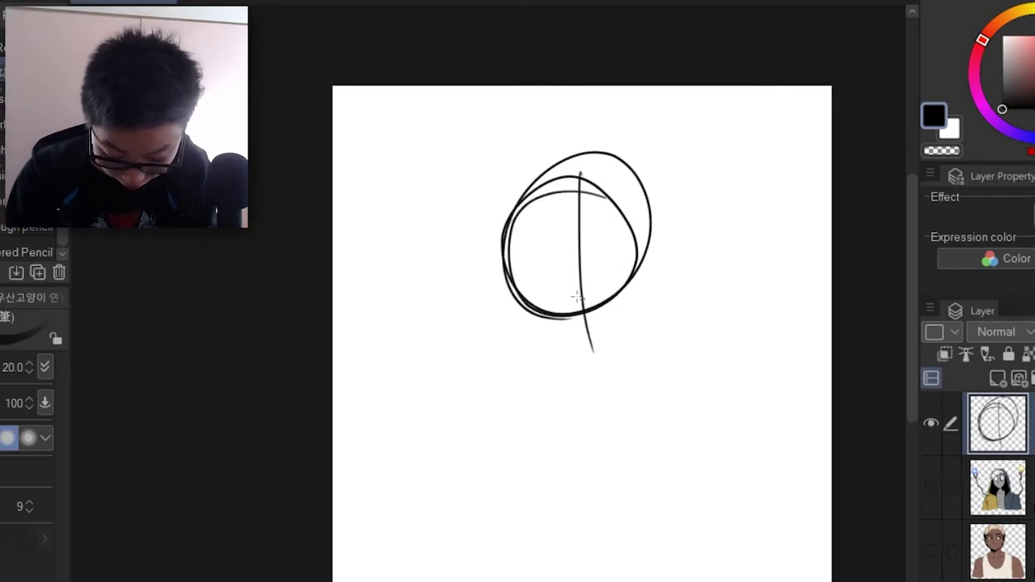
left_click_drag(505, 279, 651, 239)
mouse_move(528, 198)
left_mouse_down()
mouse_move(625, 190)
mouse_move(635, 241)
left_mouse_up()
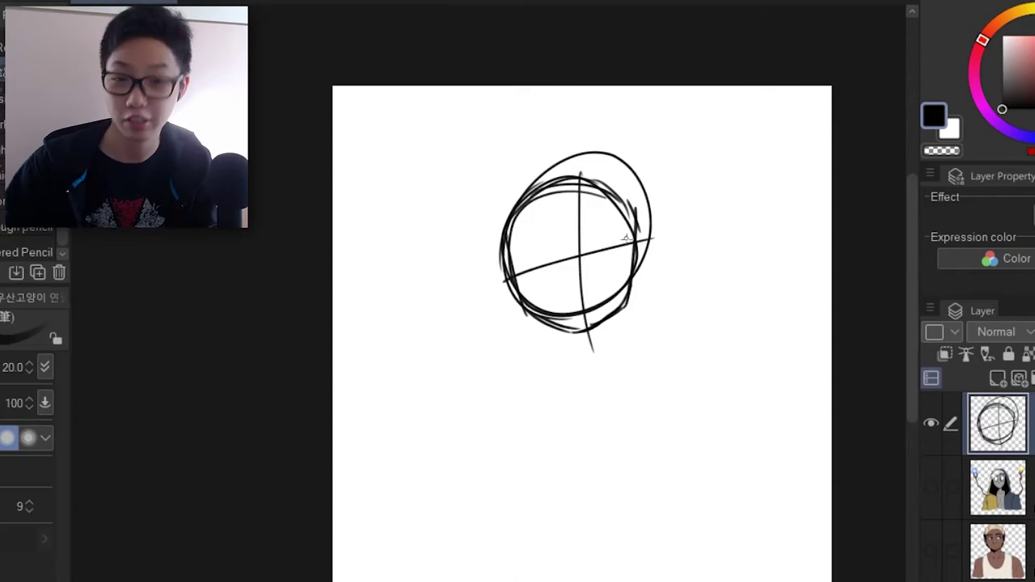
Sketch parted hair with strands down both sides of the head and one large oval eye.
left_click_drag(575, 180, 489, 279)
left_click_drag(614, 182, 655, 220)
left_click_drag(605, 223, 599, 256)
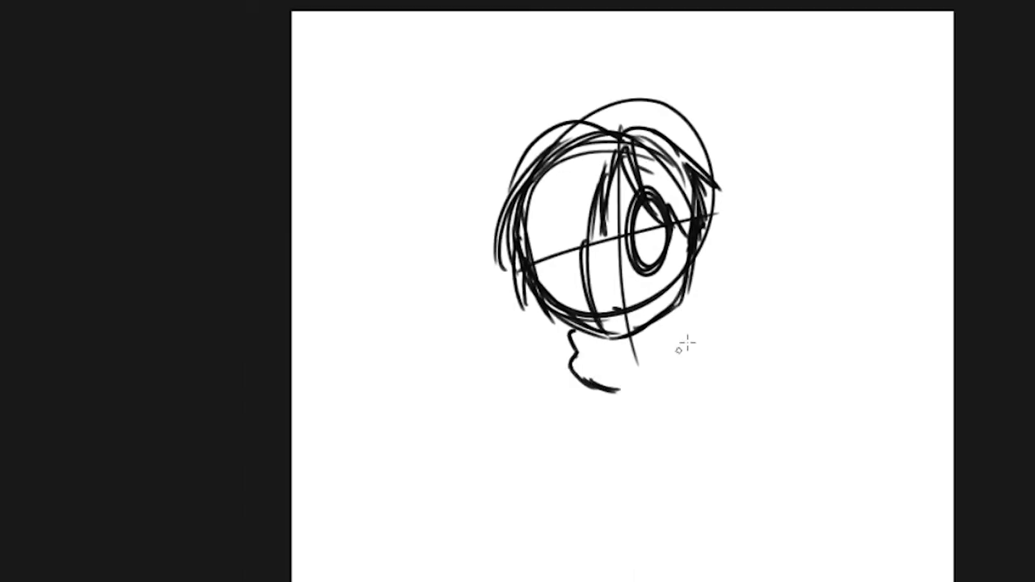
Sketch the high folded collar, both sloping shoulders and the sleeve line.
left_click_drag(679, 316, 643, 387)
mouse_move(566, 346)
left_mouse_down()
mouse_move(521, 416)
mouse_move(505, 477)
left_mouse_up()
left_click_drag(687, 327, 764, 457)
left_click_drag(701, 354, 708, 419)
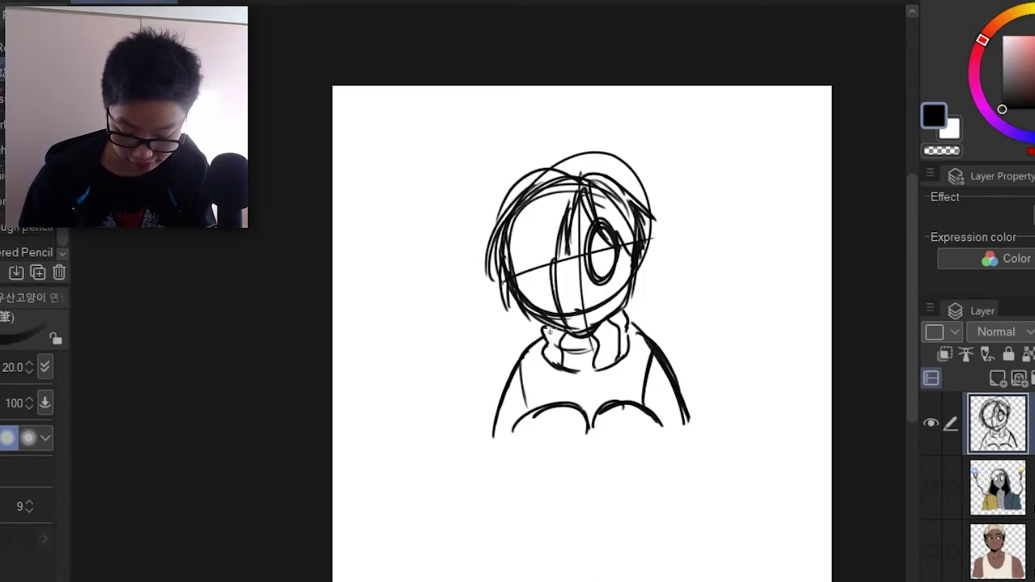
Sketch round-headed pins sticking out of the head and shoulder, plus light curves within the two lower arches.
left_click_drag(500, 225, 475, 201)
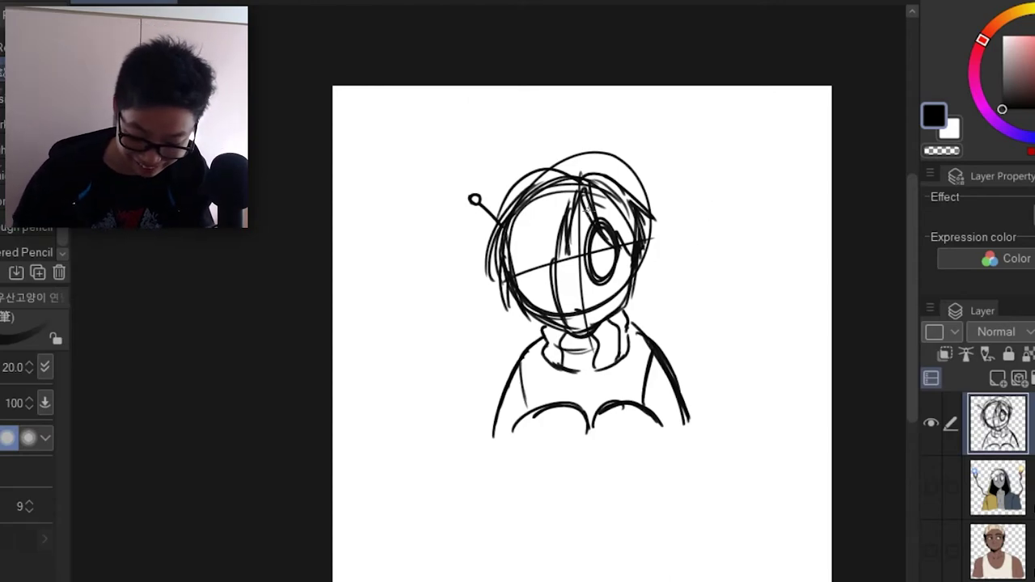
left_click_drag(656, 337, 677, 316)
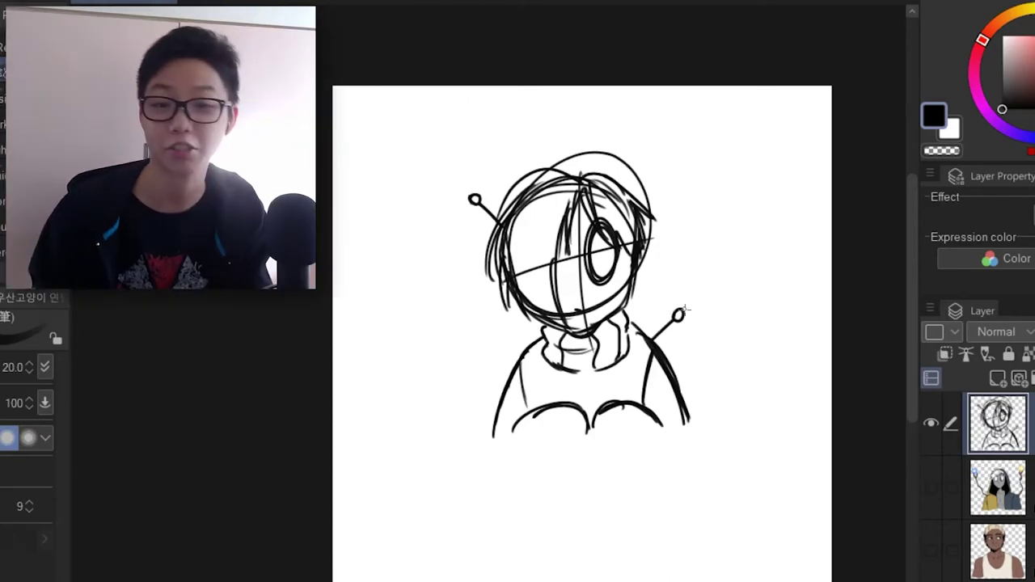
mouse_move(573, 411)
left_mouse_down()
mouse_move(587, 437)
mouse_move(555, 419)
mouse_move(568, 422)
mouse_move(556, 427)
mouse_move(581, 405)
mouse_move(541, 398)
mouse_move(598, 418)
mouse_move(638, 399)
left_mouse_up()
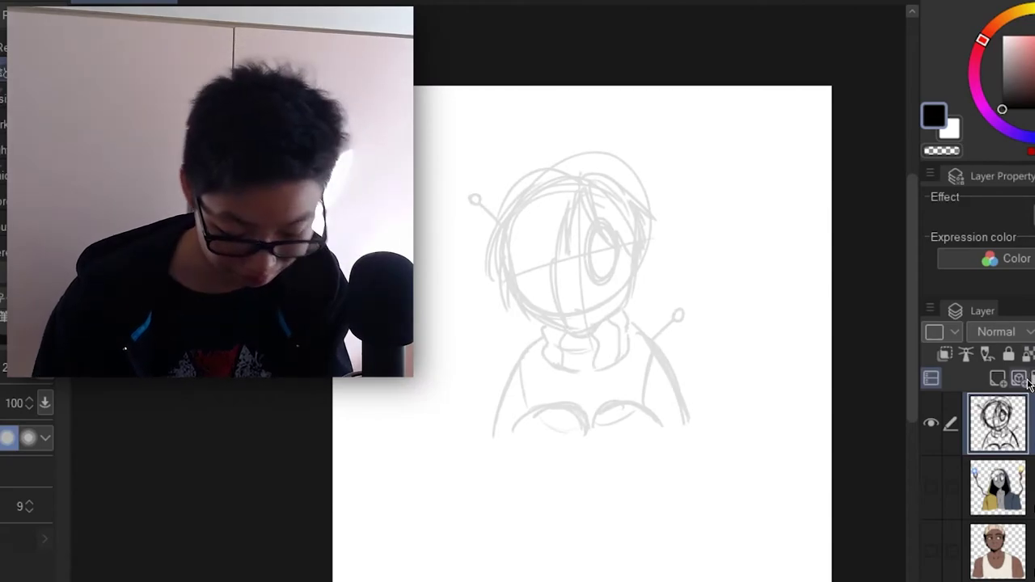
Ink the hair over the faded sketch, with a jagged outer outline, a centre parting and a long fringe across the face.
left_click_drag(649, 80, 501, 102)
left_click_drag(540, 111, 491, 186)
left_click_drag(513, 153, 500, 245)
left_click_drag(507, 209, 531, 292)
left_click_drag(526, 267, 576, 324)
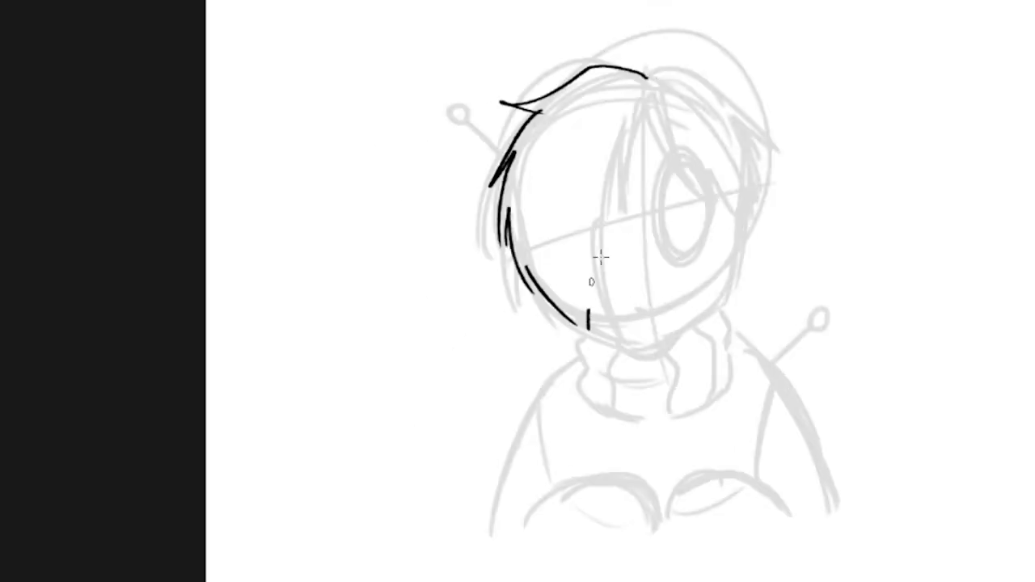
left_click_drag(655, 137, 608, 260)
left_click_drag(650, 81, 764, 142)
left_click_drag(675, 146, 751, 234)
Ink the cheek and jaw line, the pointed tip of the long hair and the large oval eye.
left_click_drag(590, 326, 642, 344)
left_click_drag(733, 212, 718, 300)
left_click_drag(718, 300, 642, 344)
left_click_drag(557, 297, 602, 349)
left_click_drag(683, 173, 686, 173)
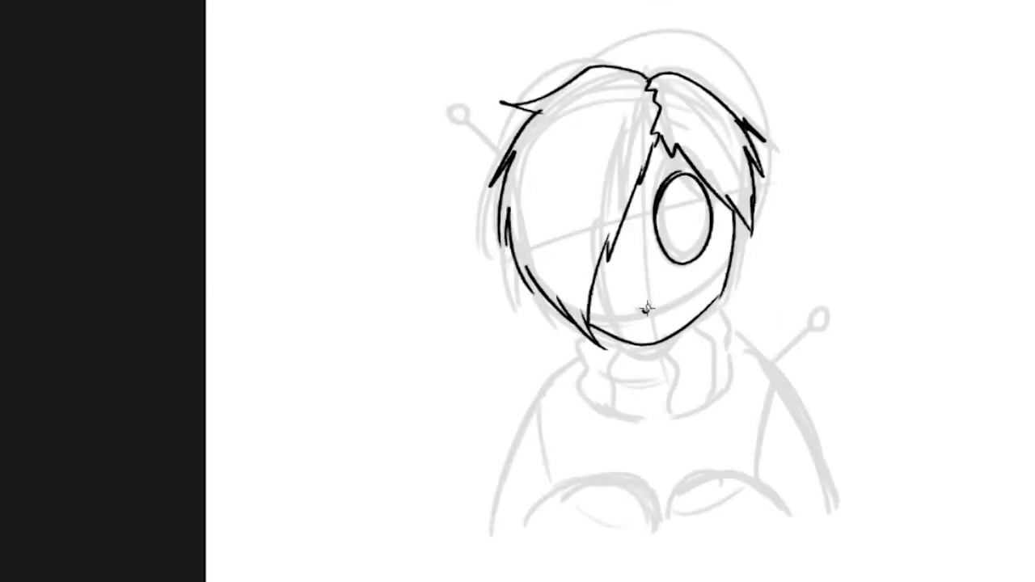
Ink the pin in the head, the turtleneck's folded collar and both outer shoulder lines.
left_click_drag(481, 110, 527, 157)
left_click_drag(581, 332, 634, 415)
left_click_drag(711, 307, 707, 403)
left_click_drag(582, 361, 496, 538)
left_click_drag(726, 343, 839, 511)
Ink the two inner sleeve lines, the two rounded arches along the lower edge and the pin in the shoulder.
left_click_drag(549, 406, 566, 478)
left_click_drag(765, 392, 749, 485)
left_click_drag(529, 522, 662, 524)
left_click_drag(674, 520, 790, 523)
left_click_drag(792, 339, 758, 380)
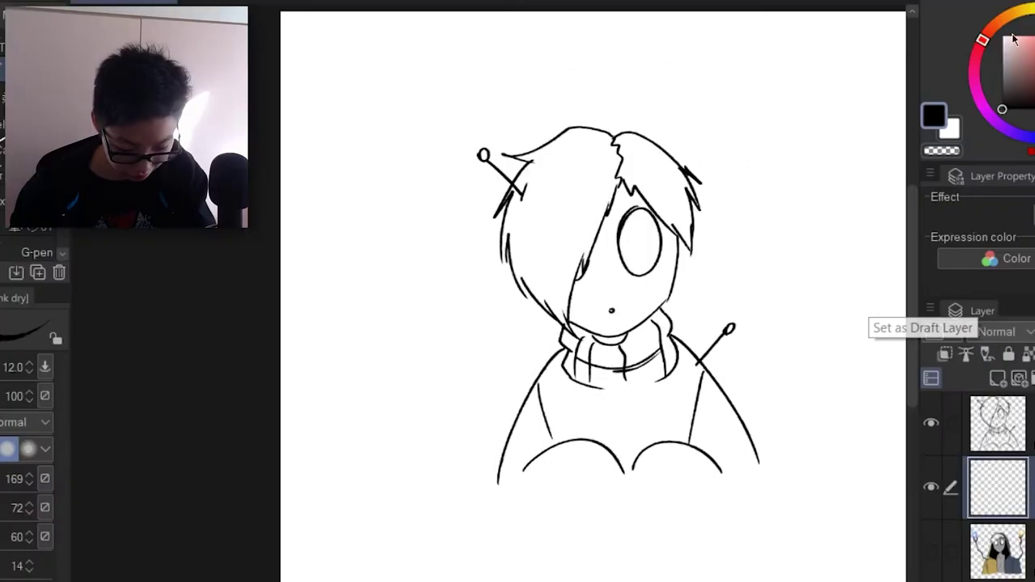
Colour the turtleneck sweater red-orange, closing off its open lower edge.
left_click(991, 31)
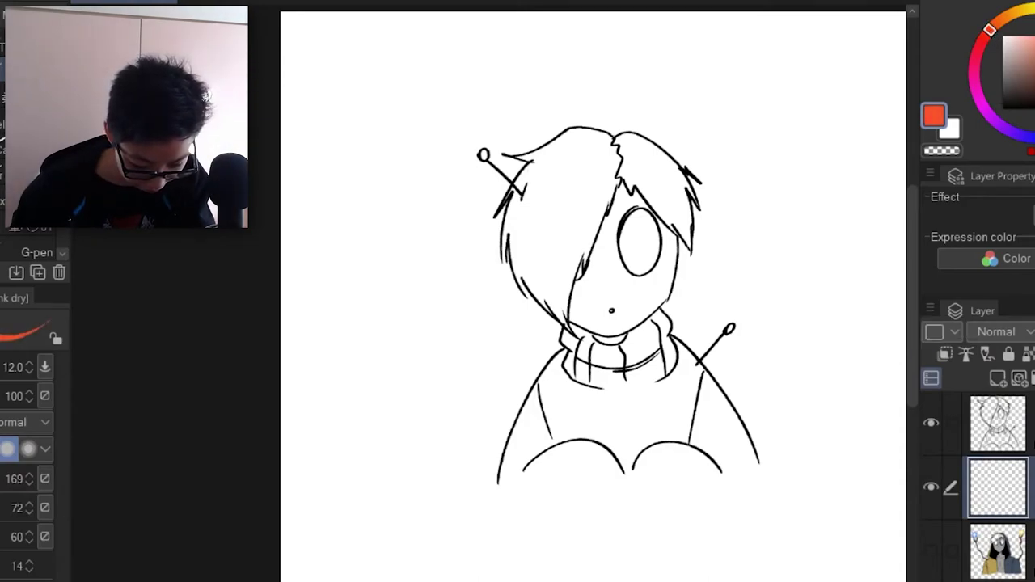
left_click(33, 43)
left_click_drag(501, 469, 522, 471)
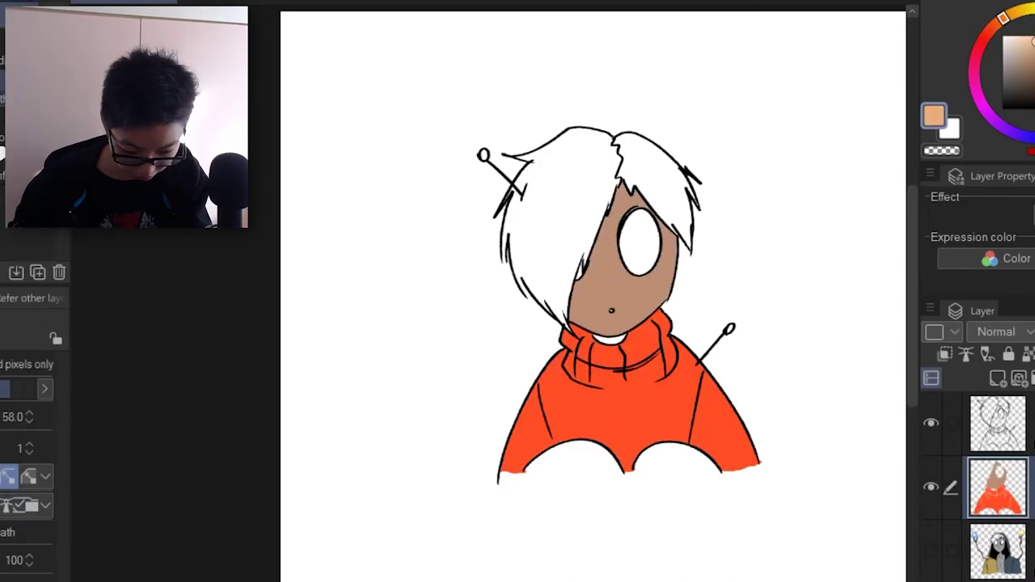
Replace the brown face fill with light tan, then fill the two rounded shapes below the sweater in the same tan.
key("ctrl+z")
left_click(673, 276)
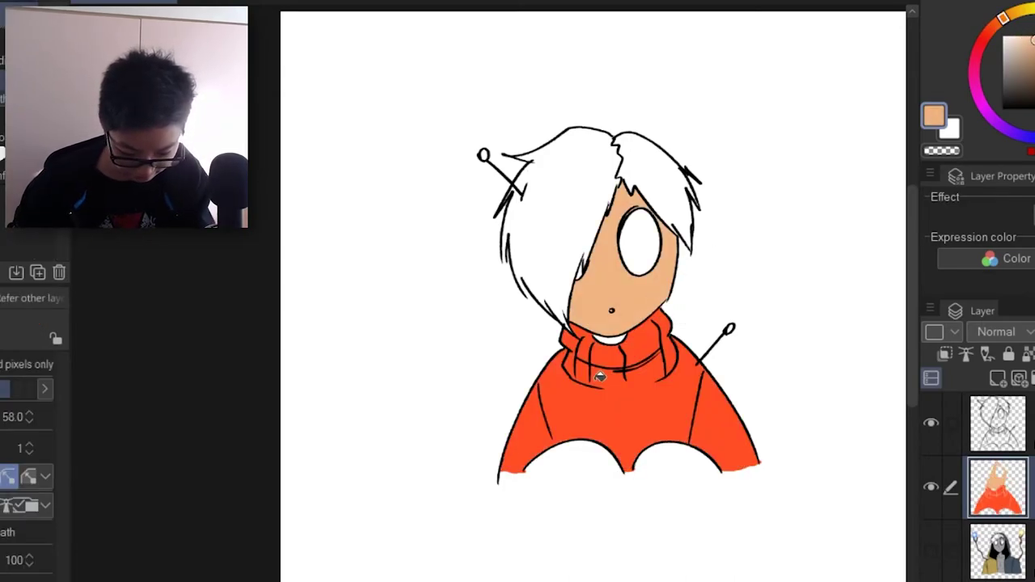
key("p")
left_click_drag(529, 470, 719, 471)
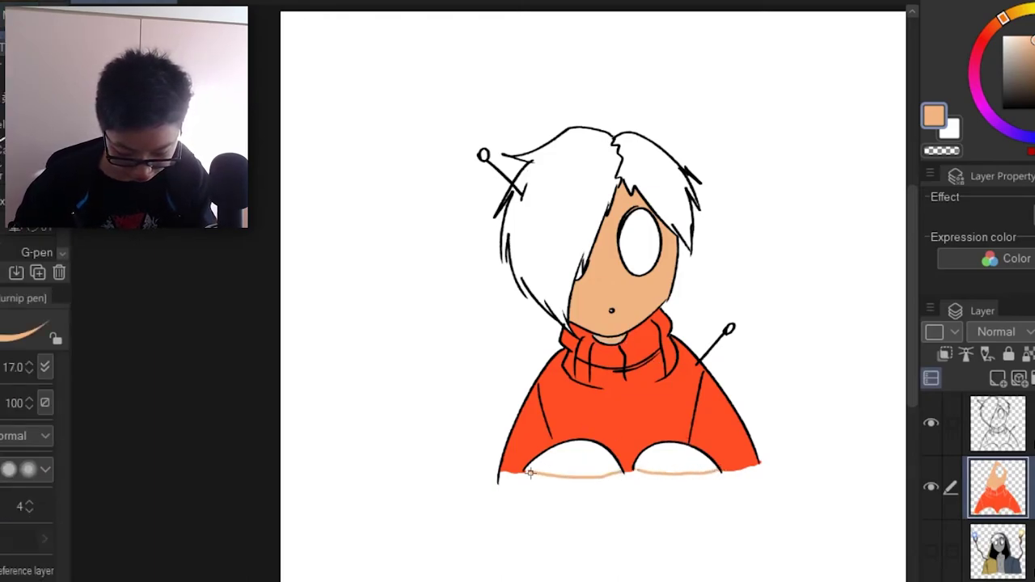
key("g")
left_click(562, 461)
left_click(699, 458)
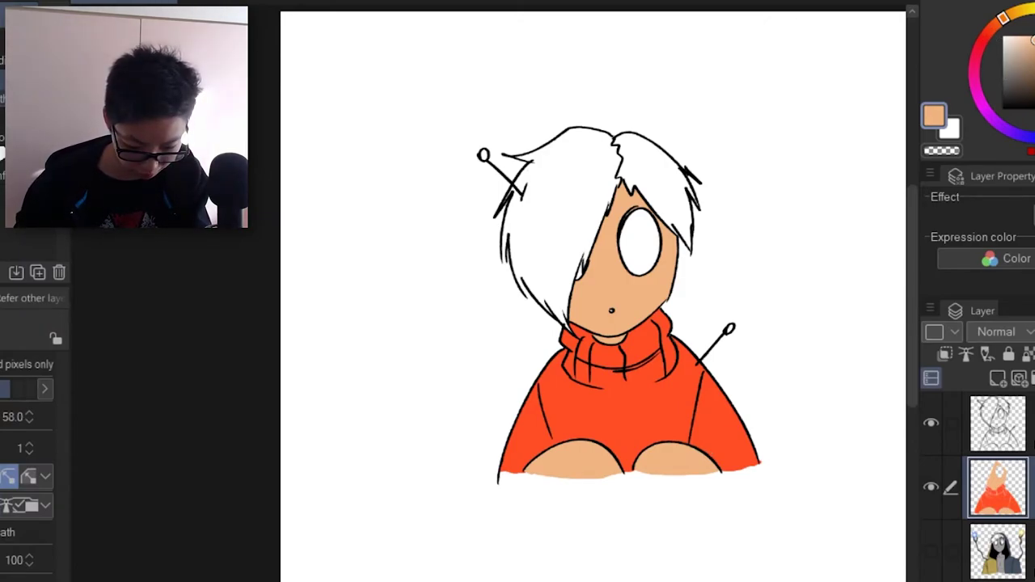
left_click(1034, 134)
left_click(1034, 39)
left_click(680, 223)
key("ctrl+z")
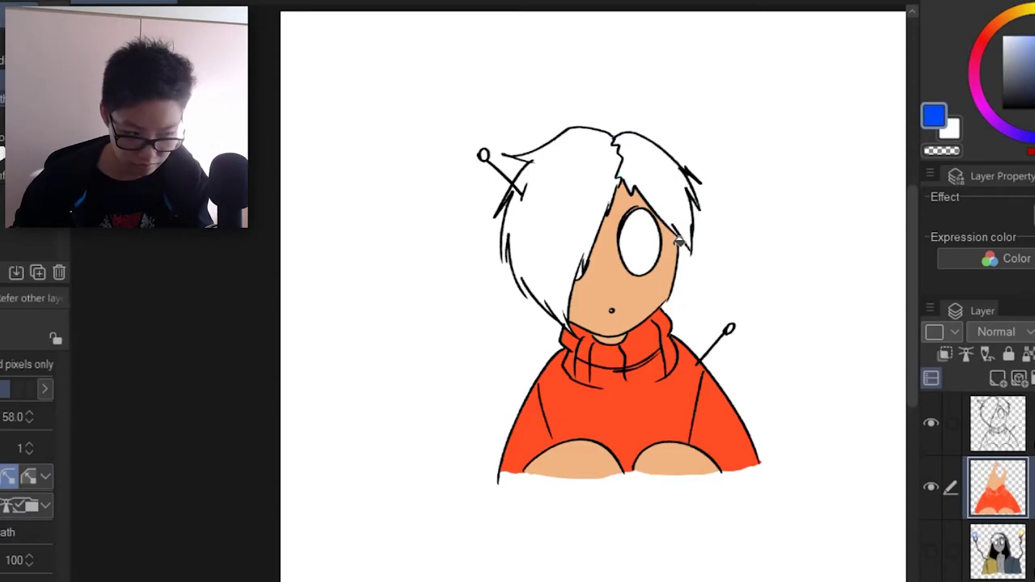
Paint a lime green streak along the inner edge of the shorter side of the hair and erase the overflow at its tip.
left_click(1034, 20)
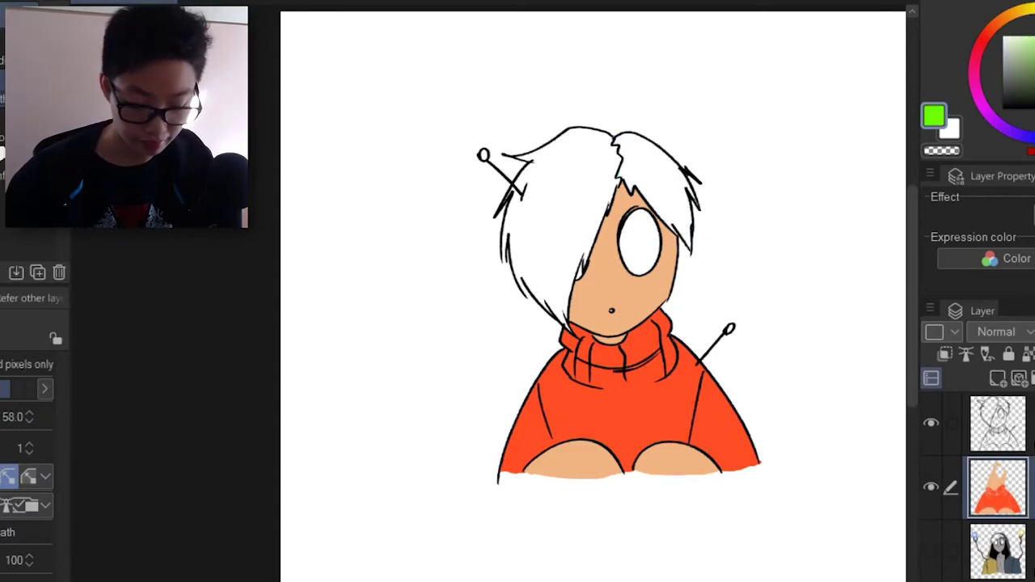
key("p")
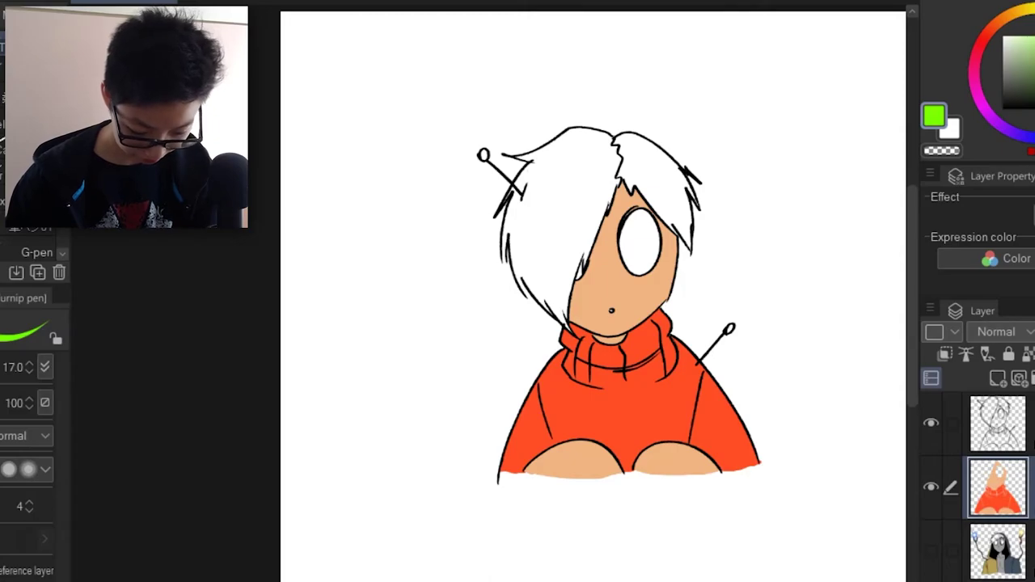
mouse_move(621, 168)
left_mouse_down()
mouse_move(674, 200)
mouse_move(695, 241)
left_mouse_up()
key("g")
left_click(663, 201)
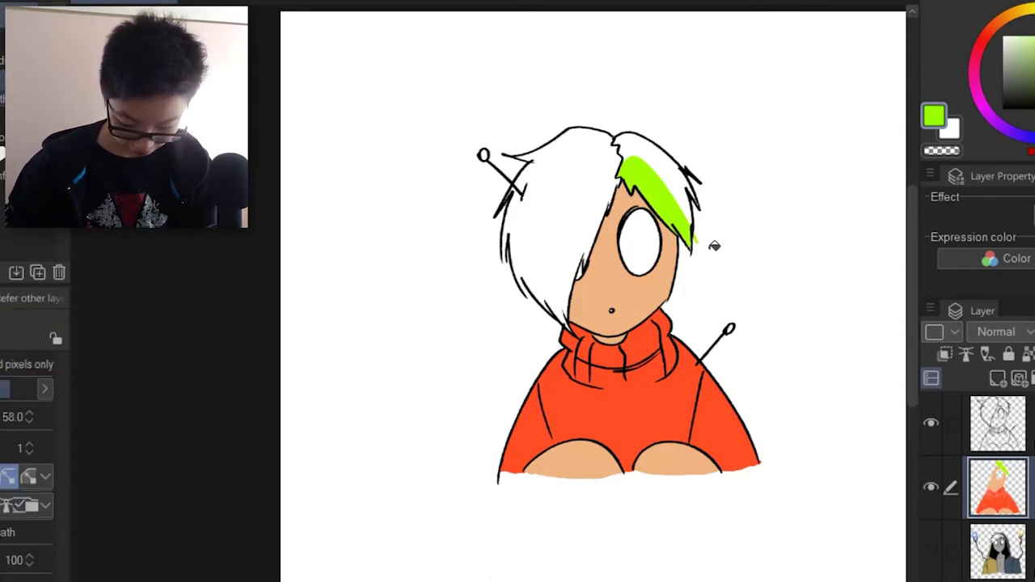
key("e")
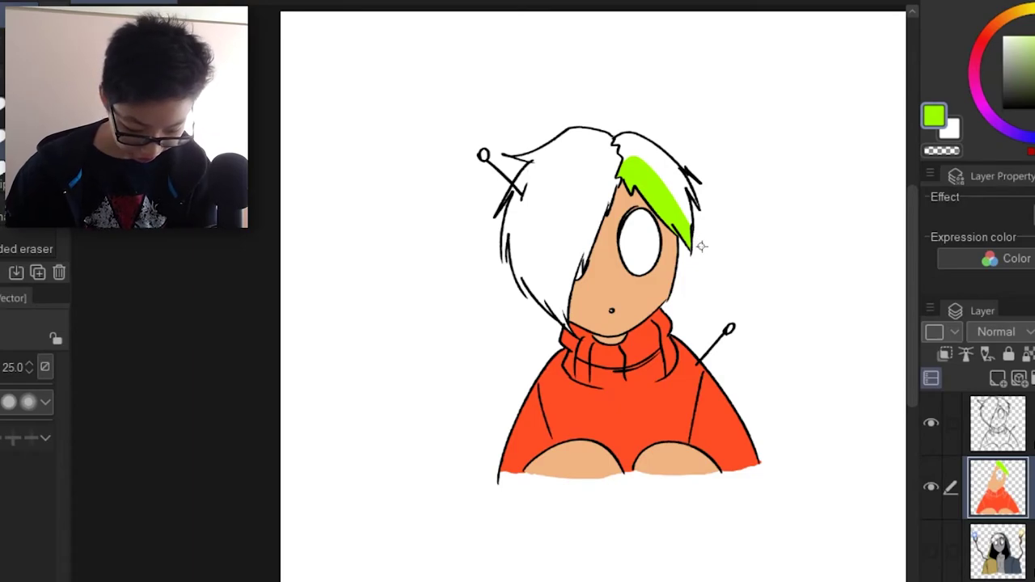
Fill the rest of the hair above the green streak with a muted reddish brown.
left_click(990, 29)
left_click(1034, 52)
left_click(995, 25)
left_click(1034, 62)
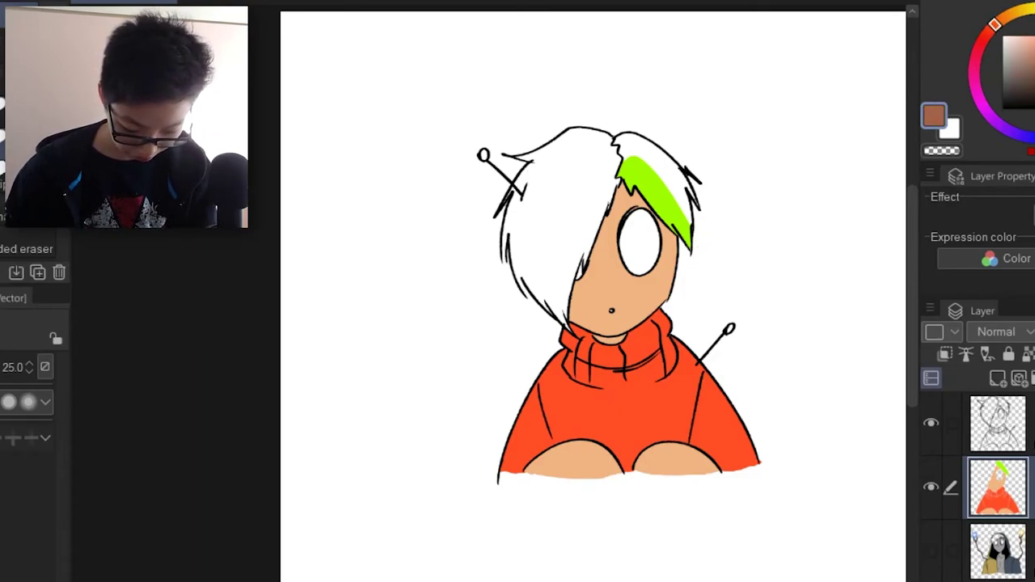
key("g")
left_click(601, 178)
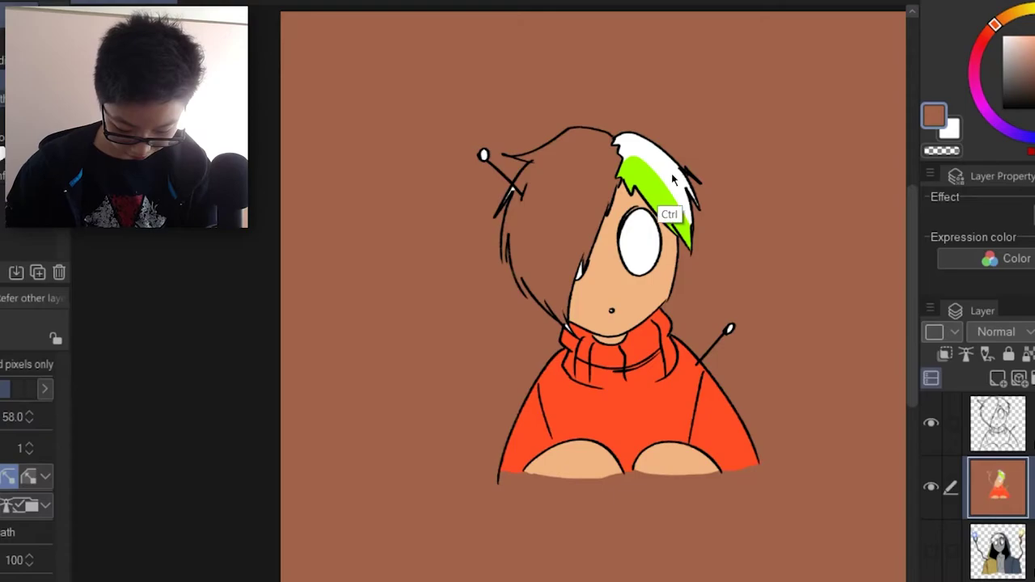
key("ctrl+z")
left_click(673, 162)
Close the gaps in the outline of the long-fringe side with brown strokes and colour that side brown.
key("p")
mouse_move(508, 227)
left_mouse_down()
mouse_move(508, 265)
mouse_move(512, 229)
mouse_move(530, 300)
left_mouse_up()
mouse_move(517, 251)
left_mouse_down()
mouse_move(534, 297)
mouse_move(554, 317)
mouse_move(509, 234)
left_mouse_up()
left_click_drag(518, 191, 509, 230)
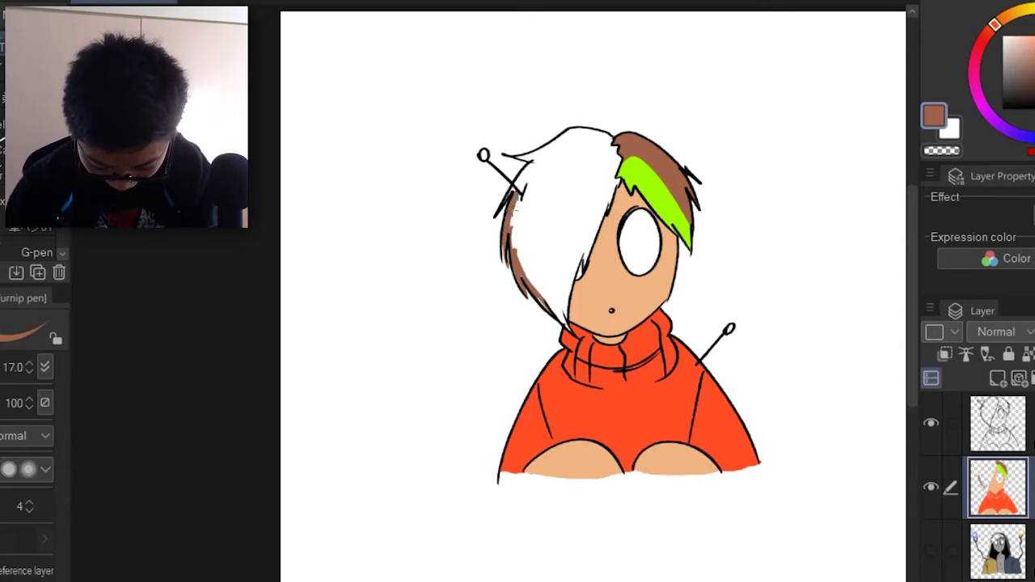
left_click_drag(512, 193, 535, 159)
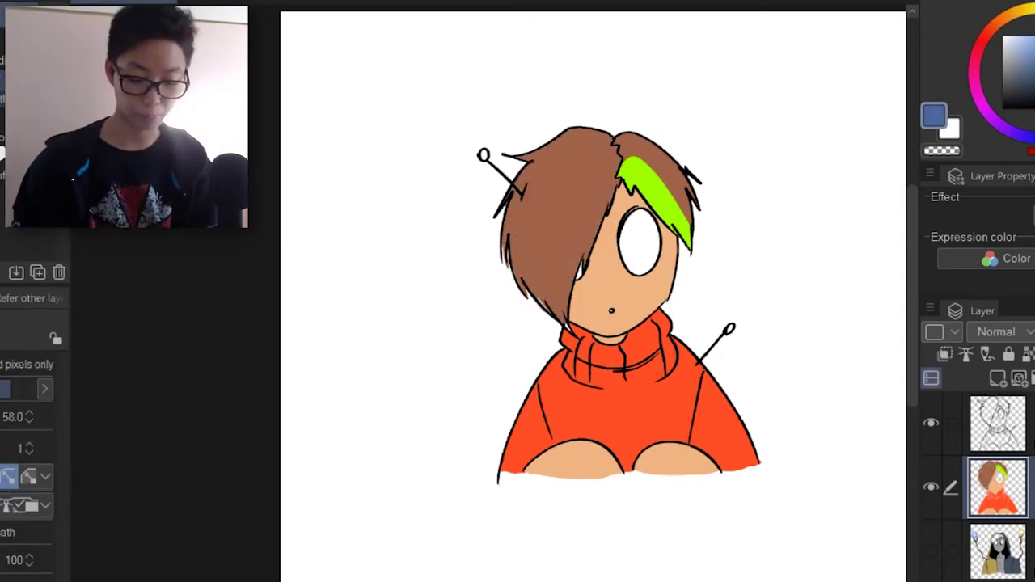
Fill the eye partly hidden by the fringe with blue and make the line art layer active.
left_click(587, 273)
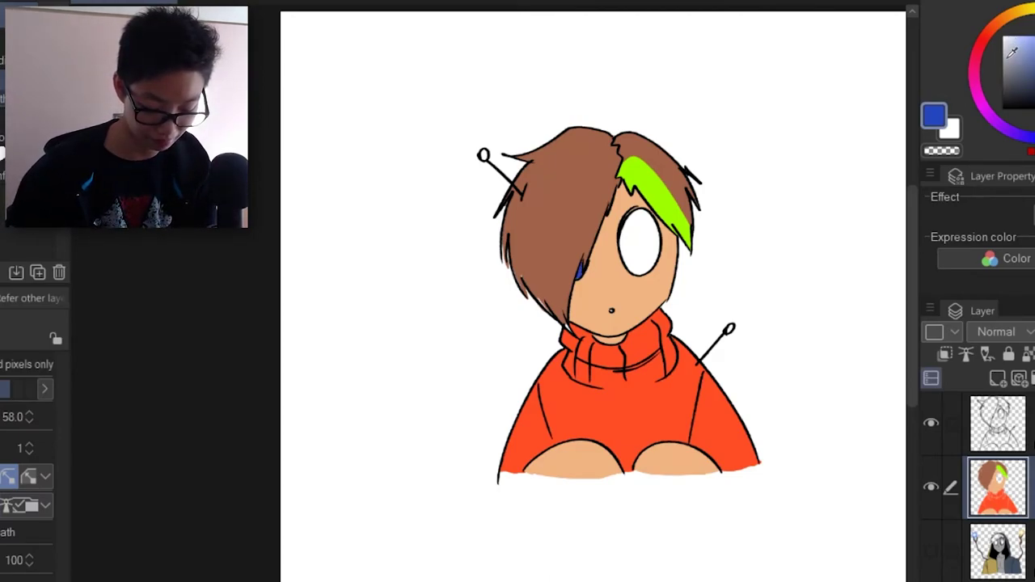
left_click(998, 424)
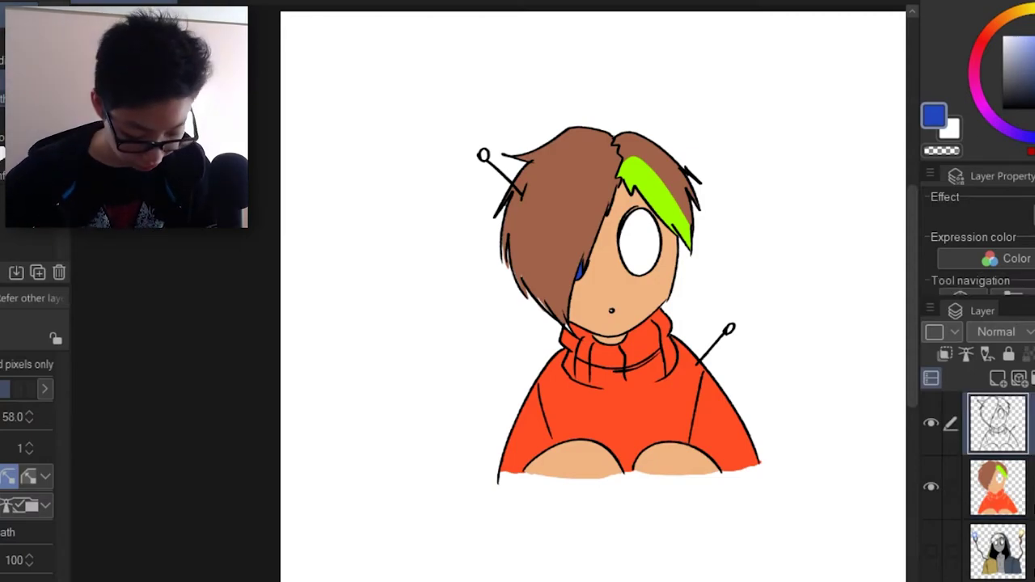
Outline a curved patch on the lower cheek with a thin black line at brush size 7.
left_click_drag(1022, 84, 844, 364)
key("p")
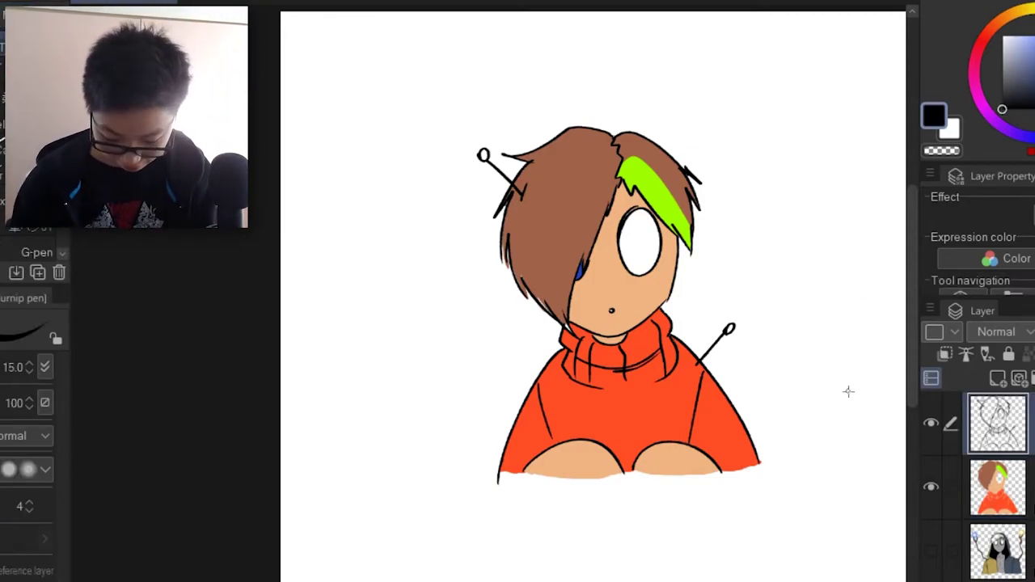
key("bracketleft")
key("bracketleft")
key("bracketleft")
key("bracketleft")
key("bracketleft")
left_click_drag(647, 315, 673, 269)
key("ctrl+z")
left_click_drag(648, 324, 675, 269)
key("ctrl+z")
mouse_move(648, 321)
left_mouse_down()
mouse_move(674, 264)
mouse_move(651, 322)
left_mouse_up()
key("ctrl+z")
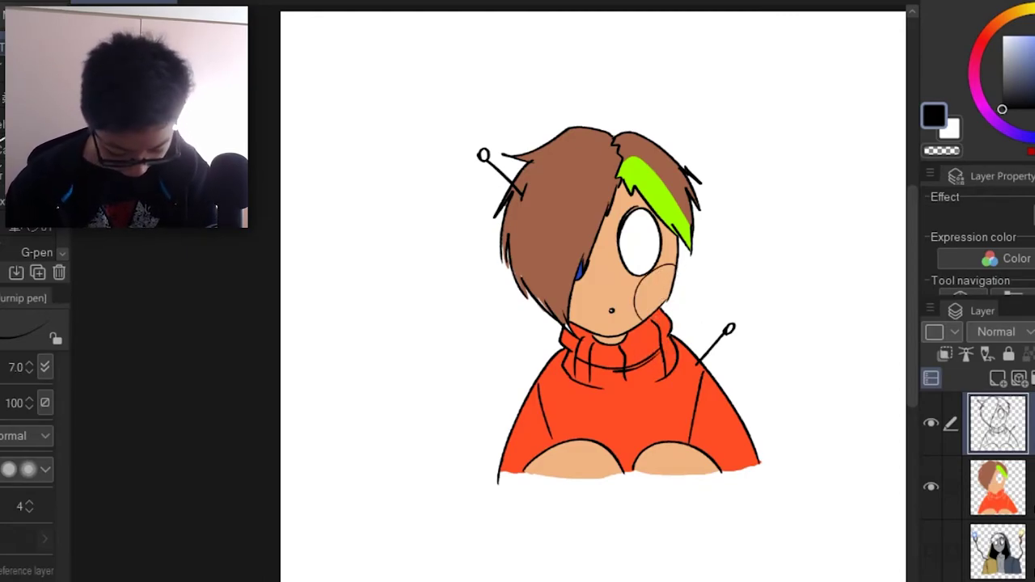
On the colour layer, fill the cheek patch salmon pink, the pin head by the hair red and the one by the shoulder blue.
left_click(998, 488)
left_click(991, 29)
left_click(1033, 51)
key("g")
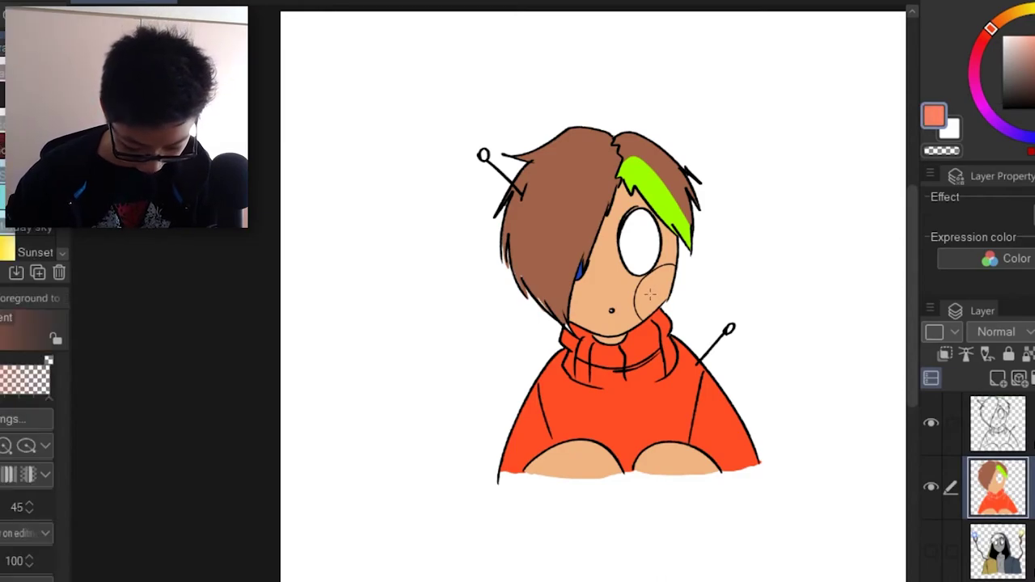
key("g")
left_click(651, 293)
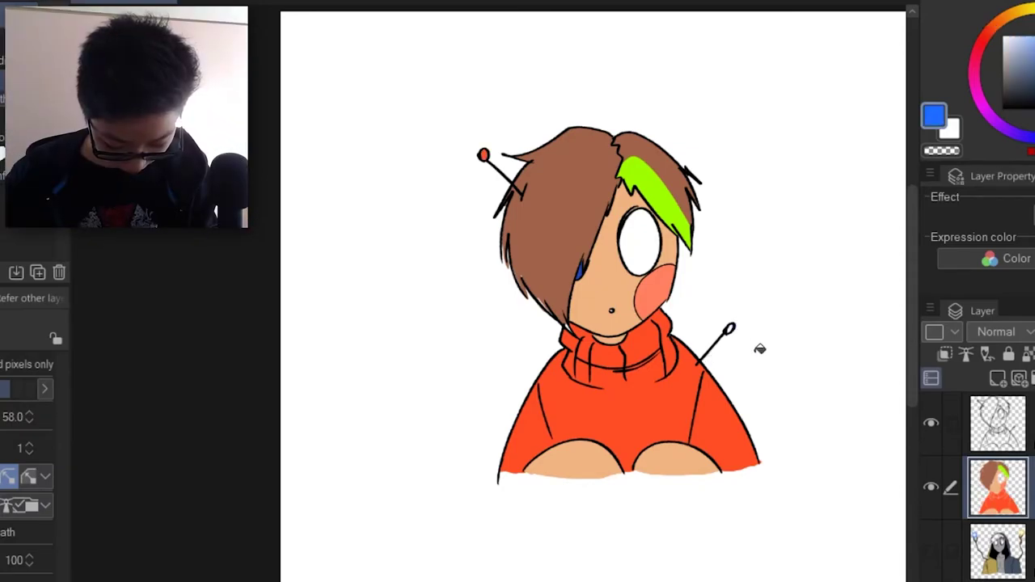
left_click(732, 327)
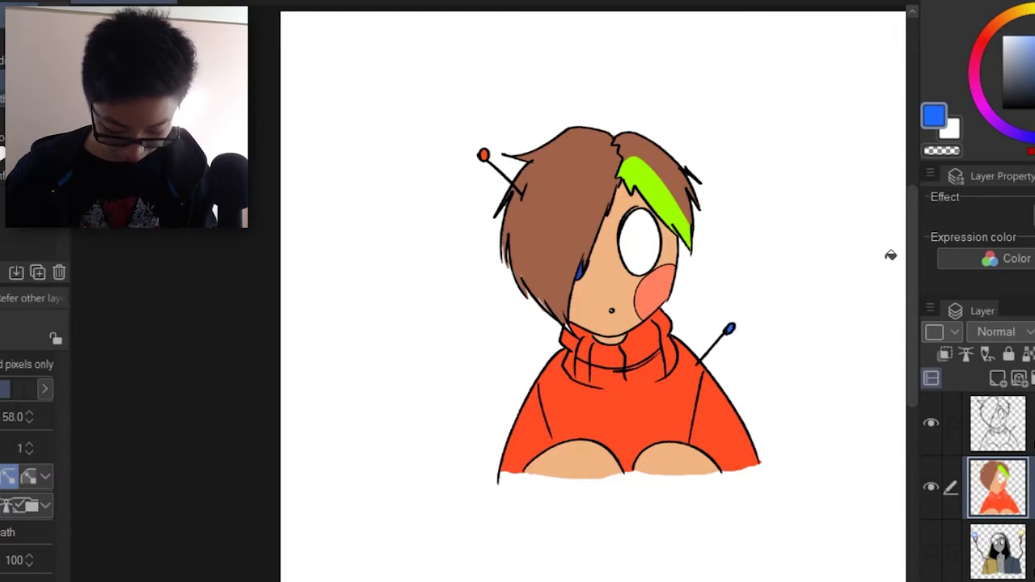
Examine the character's reference sheet beside the drawing to compare the face, hair and clothing.
key("space")
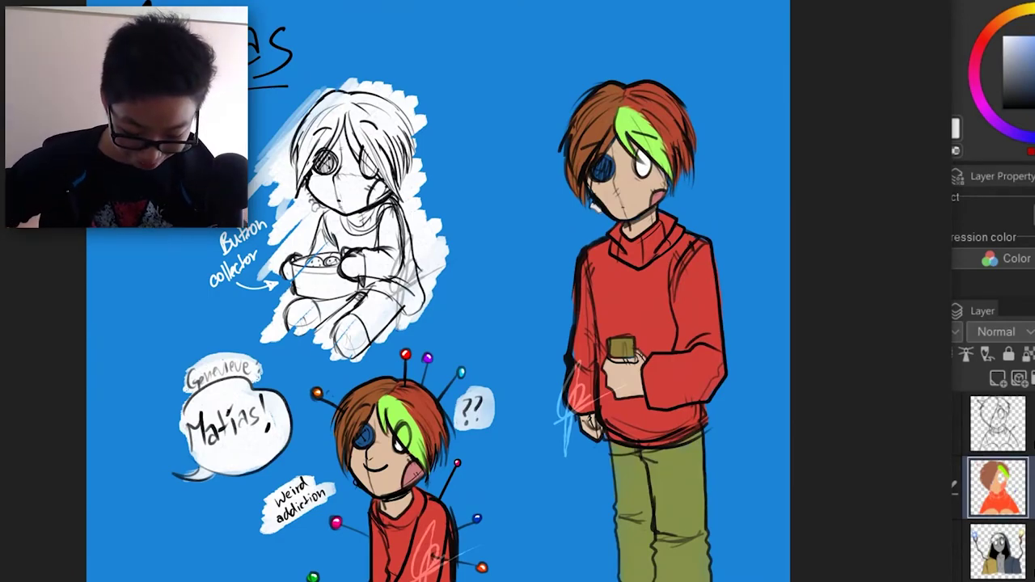
left_click_drag(547, 0, 72, 0)
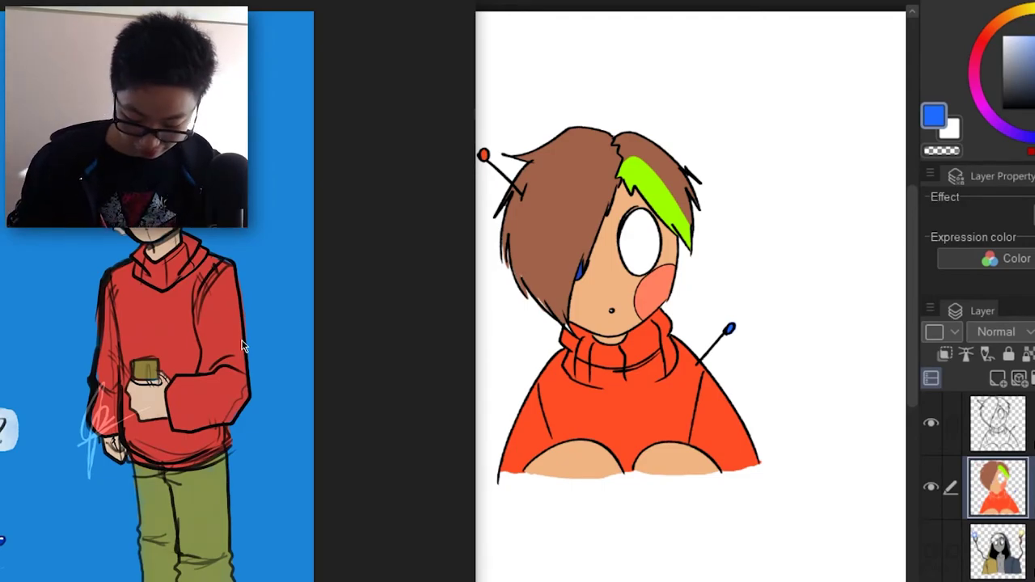
left_click_drag(99, 439, 319, 430)
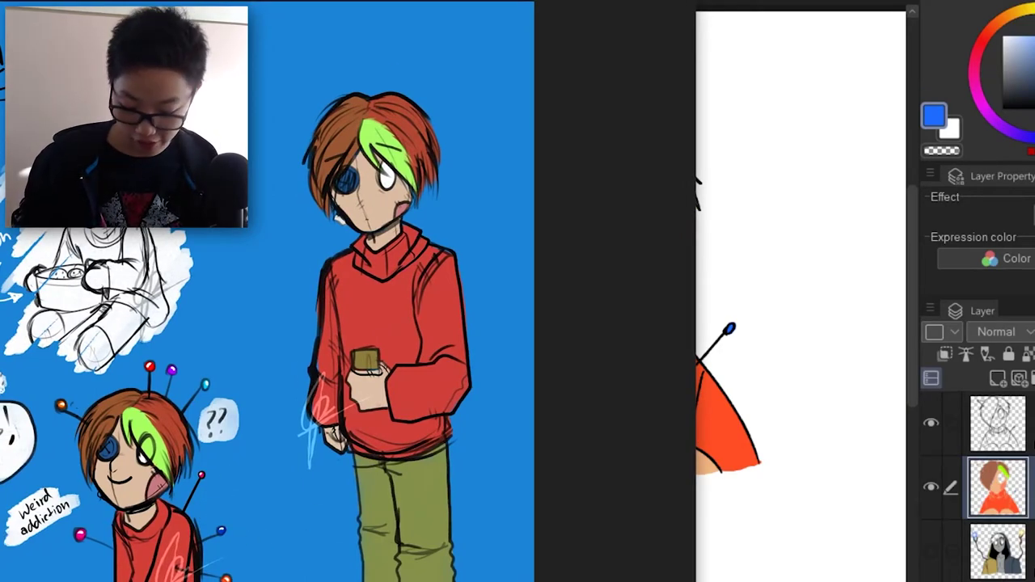
left_click_drag(423, 5, 468, 0)
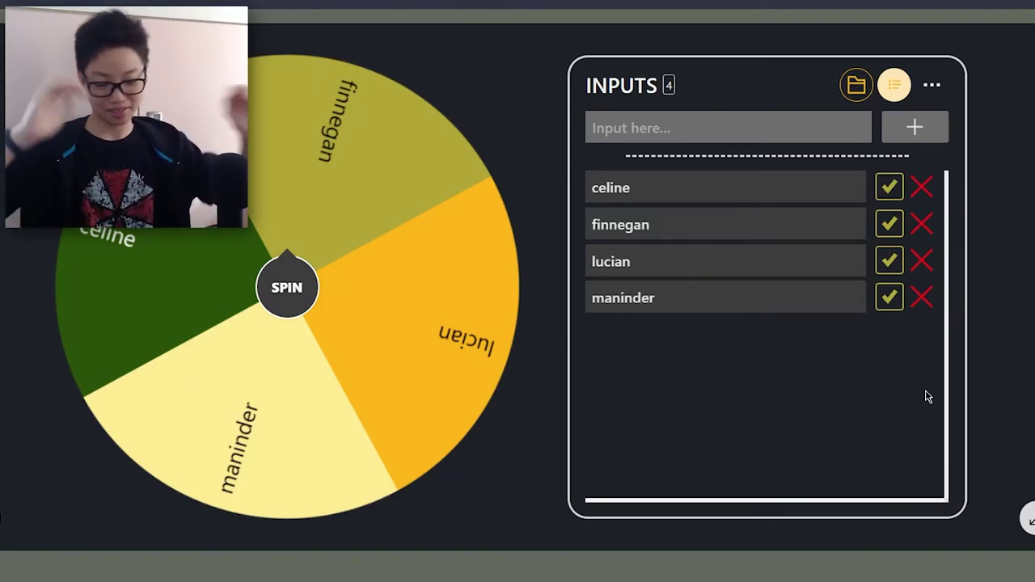
Switch to the name wheel and spin it to choose the next character.
left_click(385, 282)
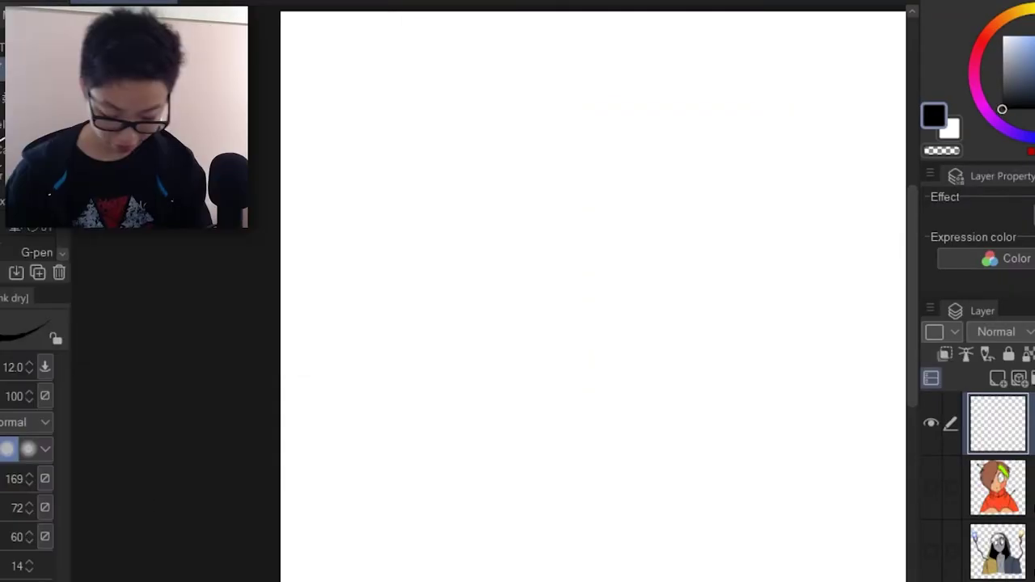
On a blank layer in the drawing program, sketch a round head with centre and eye guidelines and an angular jaw.
mouse_move(585, 122)
left_mouse_down()
mouse_move(566, 267)
mouse_move(623, 234)
left_mouse_up()
mouse_move(574, 99)
left_mouse_down()
mouse_move(584, 242)
mouse_move(566, 147)
mouse_move(574, 290)
left_mouse_up()
left_click_drag(461, 218, 663, 166)
mouse_move(474, 162)
left_mouse_down()
mouse_move(505, 262)
mouse_move(566, 298)
left_mouse_up()
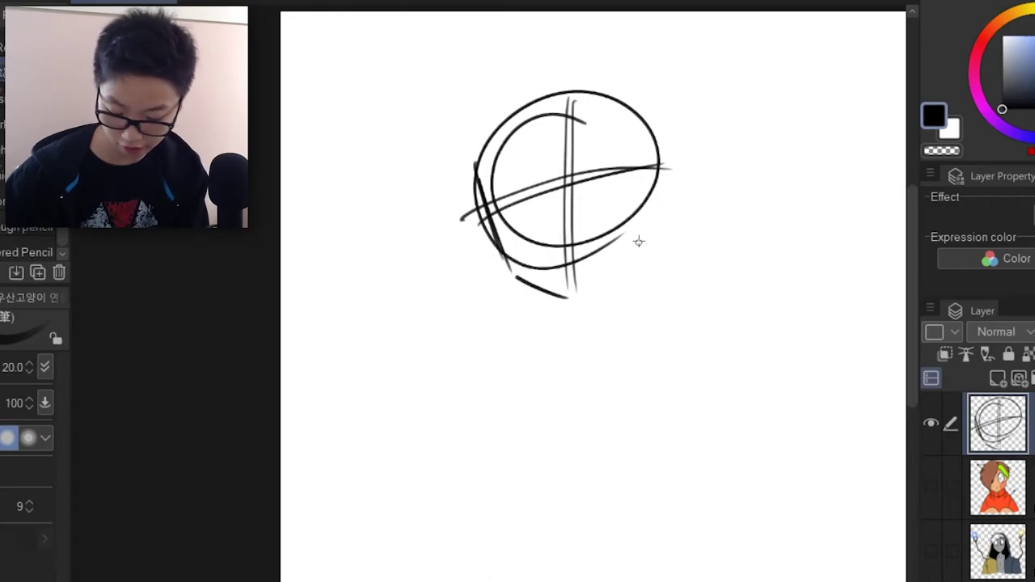
left_click_drag(658, 155, 636, 286)
left_click_drag(504, 261, 575, 312)
left_click_drag(576, 312, 642, 270)
left_click_drag(499, 138, 555, 87)
left_click_drag(622, 102, 651, 141)
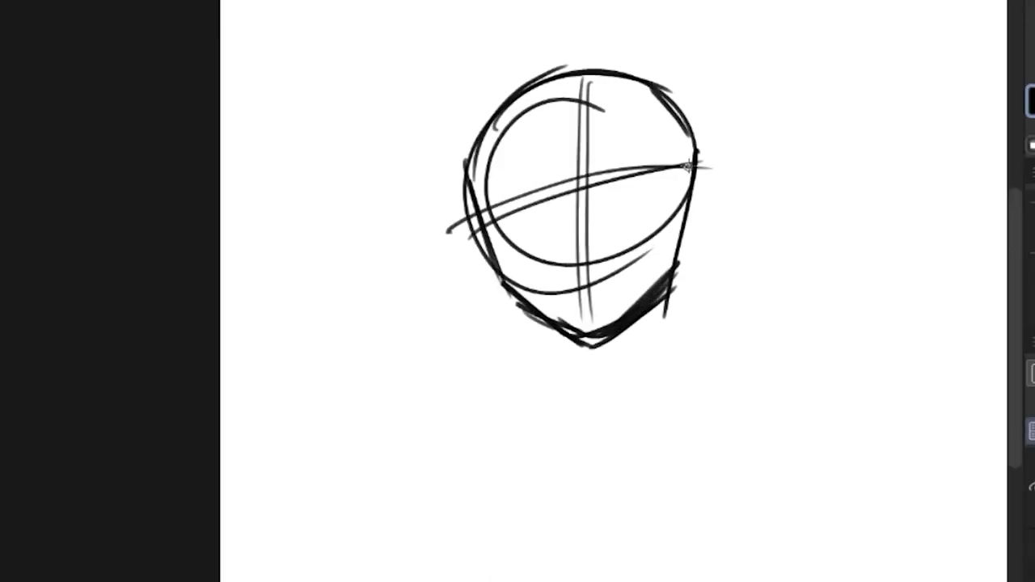
Sketch the ears and the swept, parted hair around the rough head.
left_click_drag(697, 175, 681, 246)
left_click_drag(462, 203, 488, 262)
left_click_drag(583, 80, 472, 179)
left_click_drag(602, 106, 671, 131)
mouse_move(517, 80)
left_mouse_down()
mouse_move(662, 82)
mouse_move(706, 71)
left_mouse_up()
mouse_move(490, 99)
left_mouse_down()
mouse_move(437, 152)
mouse_move(483, 190)
mouse_move(506, 283)
left_mouse_up()
mouse_move(680, 222)
left_mouse_down()
mouse_move(672, 363)
mouse_move(671, 293)
left_mouse_up()
Sketch the nose, the sideways-glancing eyes and the eyebrows along the face guidelines.
mouse_move(558, 159)
left_mouse_down()
mouse_move(576, 258)
mouse_move(599, 257)
left_mouse_up()
mouse_move(594, 199)
left_mouse_down()
mouse_move(628, 207)
mouse_move(656, 170)
mouse_move(669, 190)
left_mouse_up()
left_click_drag(607, 205, 663, 194)
left_click_drag(635, 179, 646, 198)
left_click_drag(595, 153, 664, 162)
mouse_move(499, 200)
left_mouse_down()
mouse_move(559, 194)
mouse_move(558, 205)
left_mouse_up()
left_click_drag(508, 173, 558, 163)
Refine the ear and hair of the rough head and sketch a slanted smile with chin stubble.
left_click_drag(705, 186, 690, 232)
left_click_drag(541, 96, 485, 160)
left_click_drag(596, 51, 625, 82)
mouse_move(522, 288)
left_mouse_down()
mouse_move(611, 327)
mouse_move(619, 241)
left_mouse_up()
left_click_drag(573, 234, 671, 222)
left_click_drag(648, 257, 648, 277)
Sketch the neck and a wide scarf wrapped around it with one end hanging down the chest.
left_click_drag(698, 243, 695, 308)
left_click_drag(579, 305, 616, 329)
left_click_drag(617, 329, 709, 280)
left_click_drag(698, 244, 697, 285)
left_click_drag(542, 301, 566, 366)
left_click_drag(710, 244, 613, 412)
left_click_drag(518, 333, 607, 465)
left_click_drag(575, 485, 682, 469)
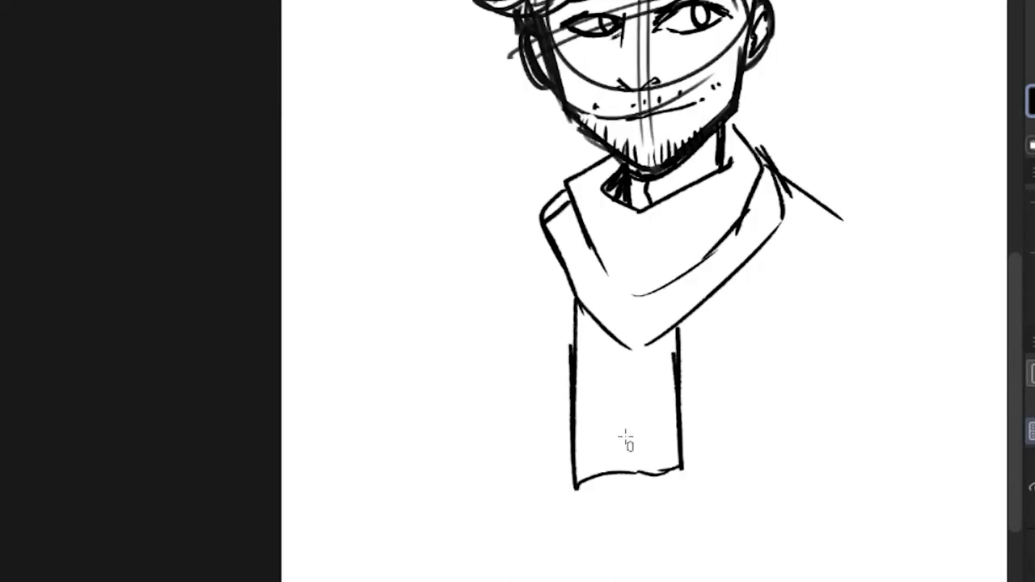
Sketch the second scarf end and an open coat with notched lapels, shoulders and sleeves.
left_click_drag(668, 358, 670, 577)
left_click_drag(746, 242, 688, 577)
left_click_drag(503, 254, 423, 409)
left_click_drag(897, 309, 951, 462)
mouse_move(423, 342)
left_mouse_down()
mouse_move(421, 457)
mouse_move(432, 540)
left_mouse_up()
left_click_drag(833, 422, 801, 569)
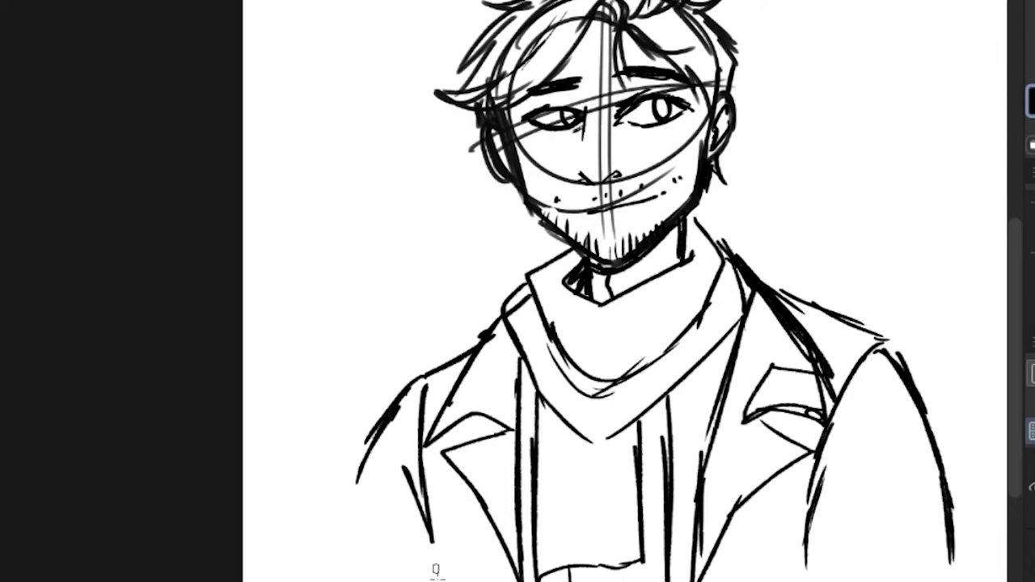
Ink the parted fringe, side hair, jawline and ear in black over the faded sketch.
mouse_move(520, 122)
left_mouse_down()
mouse_move(560, 144)
mouse_move(374, 291)
left_mouse_up()
left_click_drag(303, 259, 432, 190)
left_click_drag(559, 145, 567, 224)
left_click_drag(568, 153, 624, 199)
left_click_drag(626, 199, 685, 303)
left_click_drag(568, 148, 621, 124)
left_click_drag(672, 128, 730, 225)
mouse_move(388, 290)
left_mouse_down()
mouse_move(498, 492)
mouse_move(683, 343)
left_mouse_up()
left_click_drag(695, 266, 683, 369)
Ink both eyes with their irises and the eyebrows over the faded sketch.
scroll(698, 288, "up", 2)
mouse_move(512, 292)
left_mouse_down()
mouse_move(623, 264)
mouse_move(629, 293)
mouse_move(657, 281)
left_mouse_up()
left_click_drag(582, 267, 614, 268)
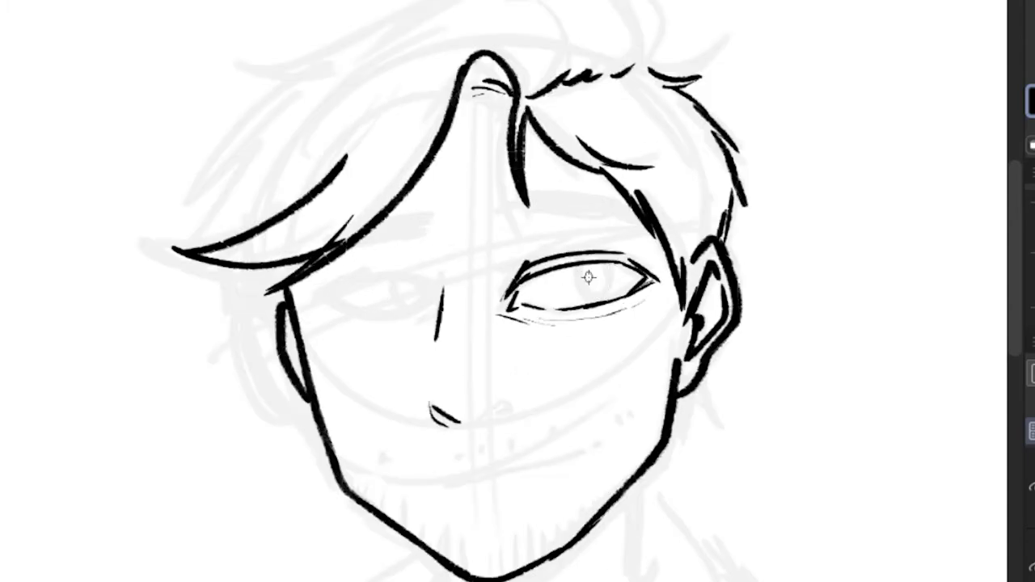
left_click_drag(503, 215, 631, 217)
left_click_drag(509, 193, 647, 224)
left_click_drag(325, 302, 435, 309)
left_click_drag(391, 290, 418, 291)
left_click_drag(324, 302, 434, 290)
left_click_drag(346, 249, 435, 234)
left_click_drag(395, 202, 437, 217)
Ink the smile, the stubble along the jaw, more hair strands and the sides of the neck.
left_click_drag(476, 477, 582, 452)
left_click_drag(566, 522, 573, 545)
left_click_drag(485, 243, 526, 327)
left_click_drag(313, 137, 633, 62)
left_click_drag(390, 153, 296, 310)
left_click_drag(304, 354, 276, 383)
left_click_drag(564, 92, 569, 181)
left_click_drag(787, 339, 822, 134)
left_click_drag(718, 353, 717, 453)
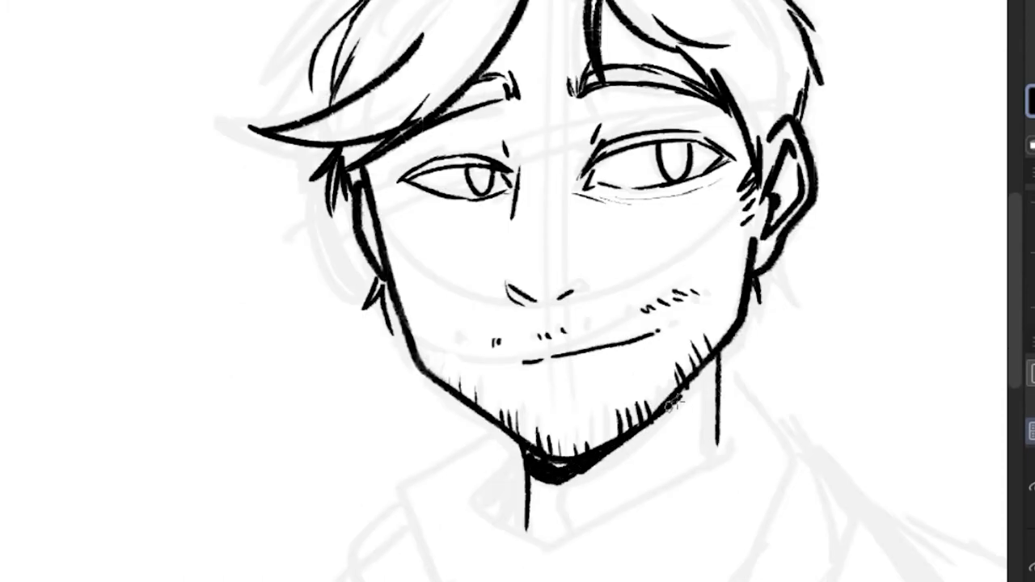
Ink the folds of the wrapped scarf and its hanging ends.
left_click_drag(526, 411, 590, 529)
left_click_drag(764, 365, 591, 525)
left_click_drag(552, 421, 640, 475)
left_click_drag(753, 347, 749, 233)
left_click_drag(806, 295, 623, 539)
left_click_drag(391, 415, 465, 581)
left_click_drag(397, 215, 405, 581)
left_click_drag(631, 353, 642, 566)
left_click_drag(439, 577, 642, 568)
Ink the coat's shoulders, lapels and sleeves on both sides of the scarf.
left_click_drag(150, 88, 1, 312)
left_click_drag(623, 2, 774, 253)
left_click_drag(716, 312, 542, 577)
left_click_drag(693, 293, 878, 370)
left_click_drag(189, 397, 77, 579)
Ink the crown of the hair and the loose tufts on top of the head.
left_click_drag(278, 183, 381, 203)
left_click_drag(589, 245, 665, 207)
left_click_drag(383, 181, 630, 123)
left_click_drag(519, 162, 579, 241)
left_click_drag(520, 87, 627, 129)
left_click_drag(407, 272, 563, 122)
Undo the first fringe strand strokes and redraw a loose strand hanging over the eye on the fringe side.
left_click_drag(527, 230, 560, 354)
left_click_drag(506, 332, 573, 508)
key("ctrl+z")
key("ctrl+z")
left_click_drag(486, 267, 611, 529)
left_click_drag(479, 259, 453, 305)
left_click_drag(472, 270, 494, 346)
scroll(517, 291, "down", 2)
left_click_drag(515, 432, 444, 488)
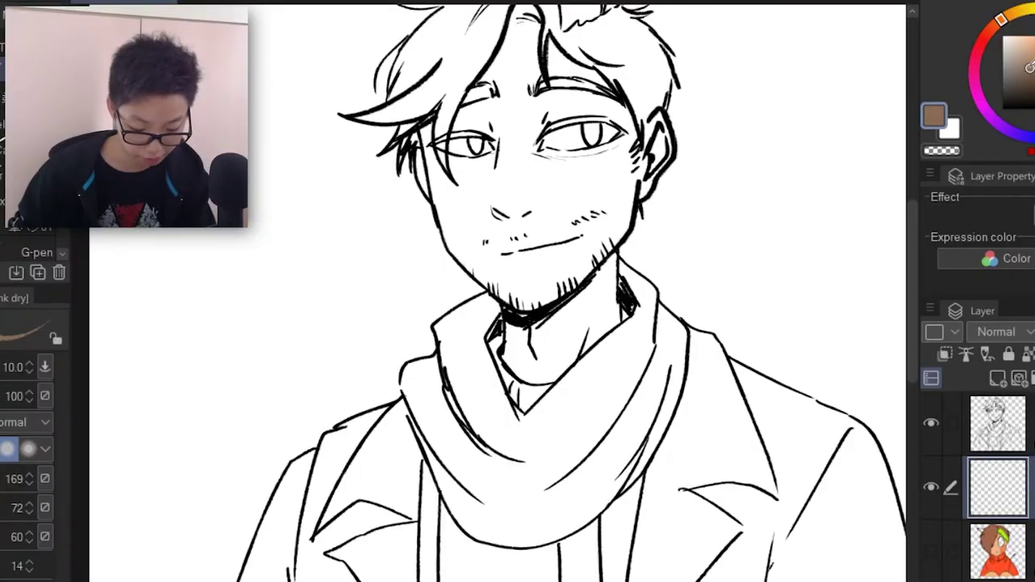
Fill the face and neck with medium brown and the hair with very dark brown beneath the line art.
key("g")
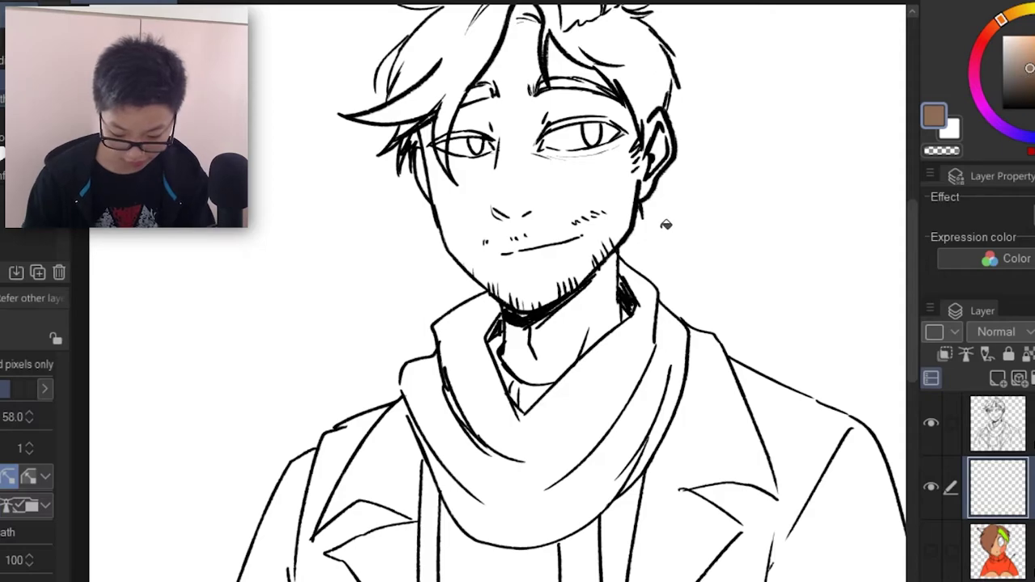
left_click(597, 193)
left_click_drag(674, 192, 695, 293)
left_click(605, 169)
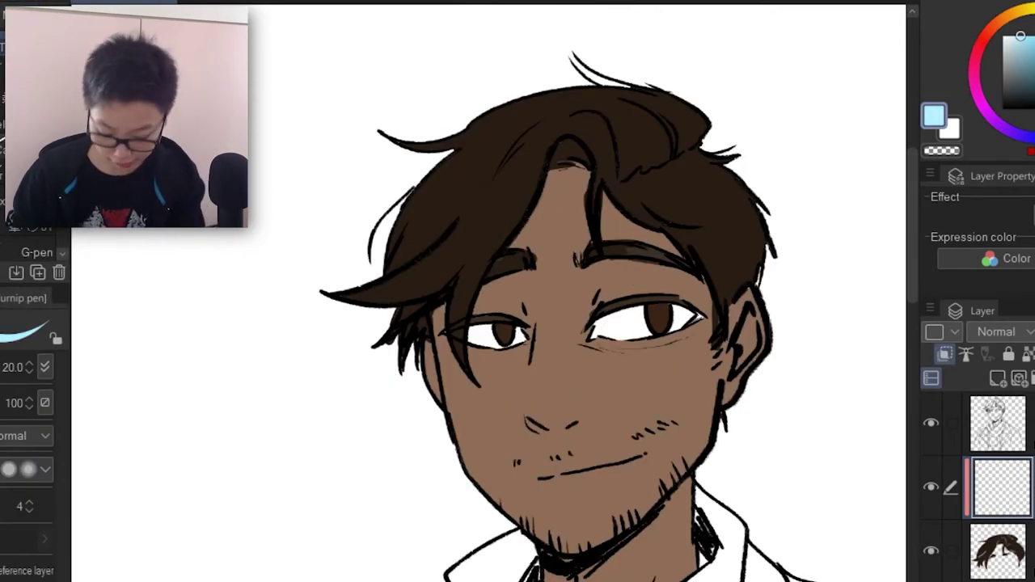
Paint a light blue fade over the front fringe tips with the Dense watercolor brush on the layer clipped to the hair.
key("b")
key("b")
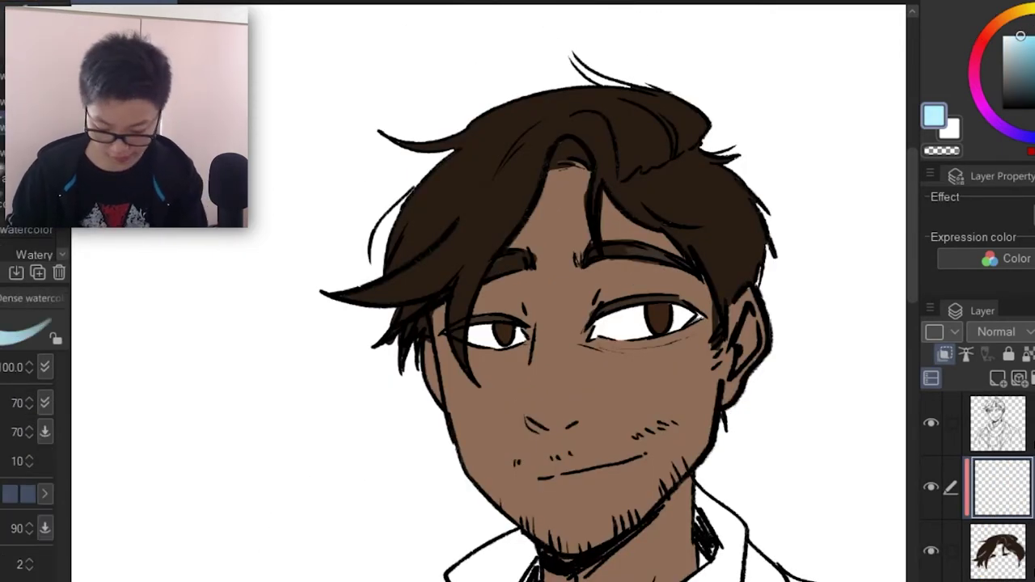
mouse_move(471, 370)
left_mouse_down()
mouse_move(469, 265)
mouse_move(495, 234)
left_mouse_up()
mouse_move(404, 290)
left_mouse_down()
mouse_move(473, 241)
mouse_move(415, 282)
mouse_move(370, 289)
mouse_move(396, 289)
mouse_move(489, 228)
left_mouse_up()
Lower the opacity of the light blue streak layer and merge it into the hair layer.
key("e")
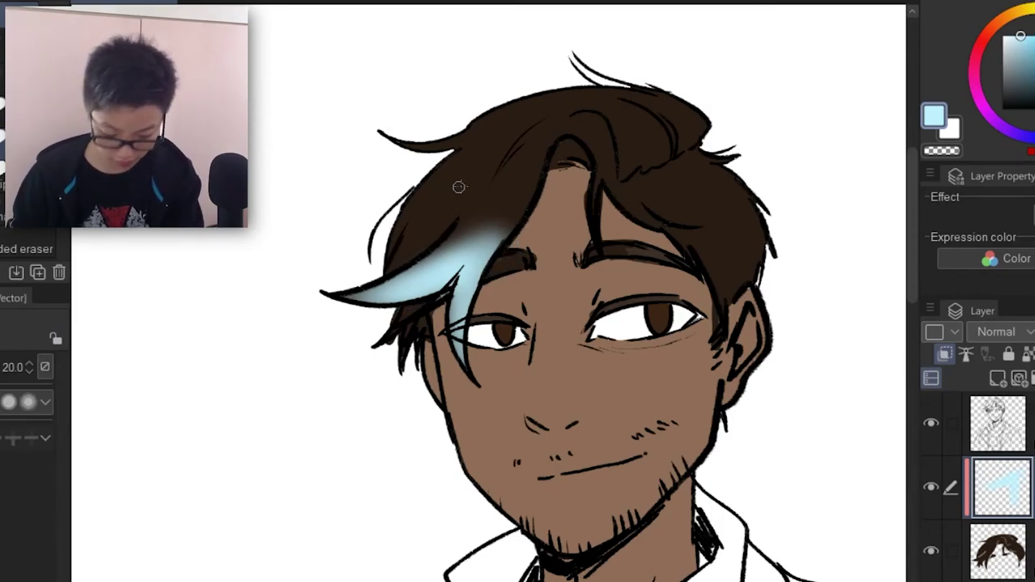
left_click_drag(1034, 331, 1028, 332)
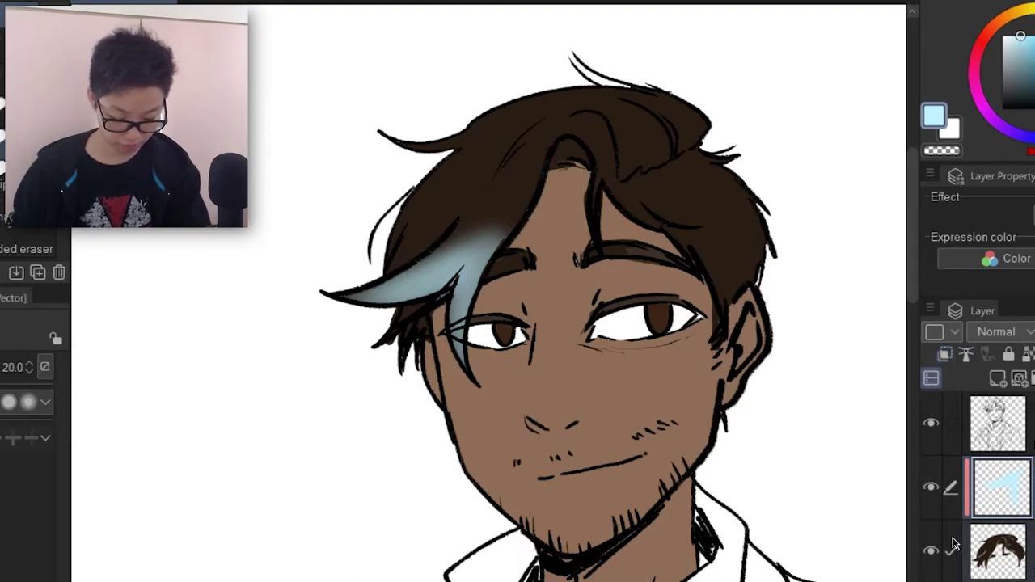
key("ctrl+e")
Blend a pale blue-grey tint over the stubble along the jaw with the Running color watercolor brush at size 60.
key("b")
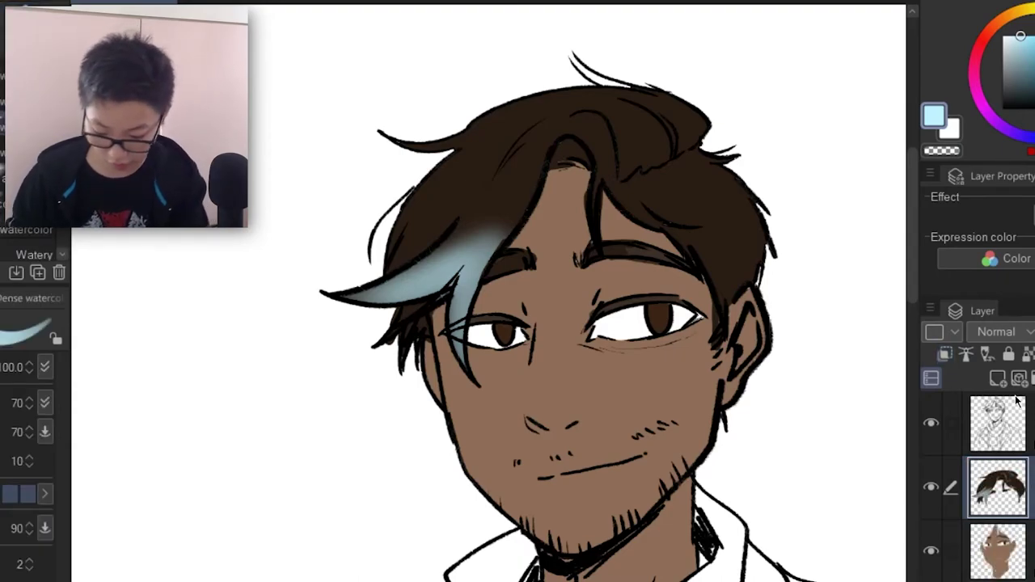
left_click(31, 229)
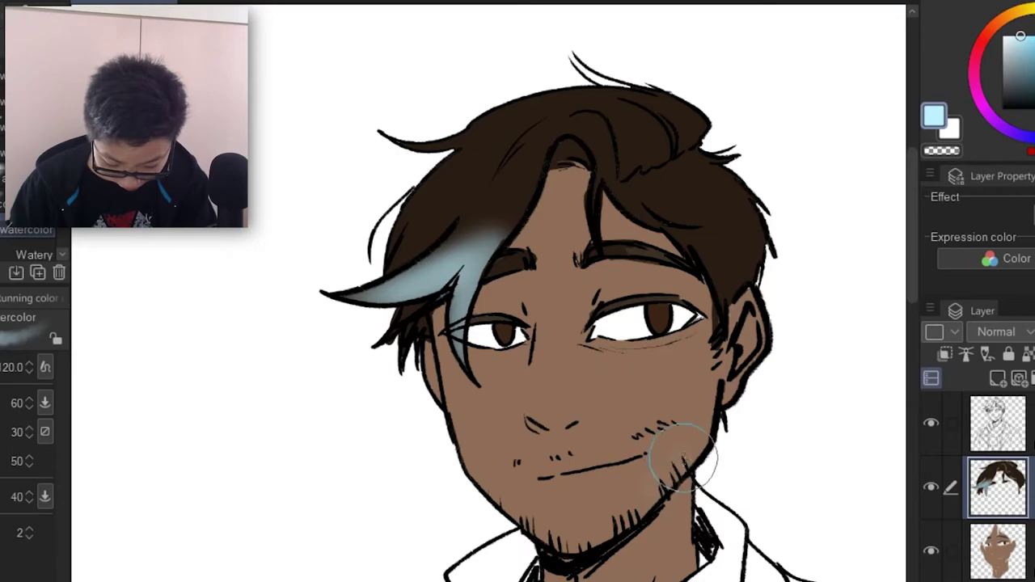
key("bracketleft")
key("bracketleft")
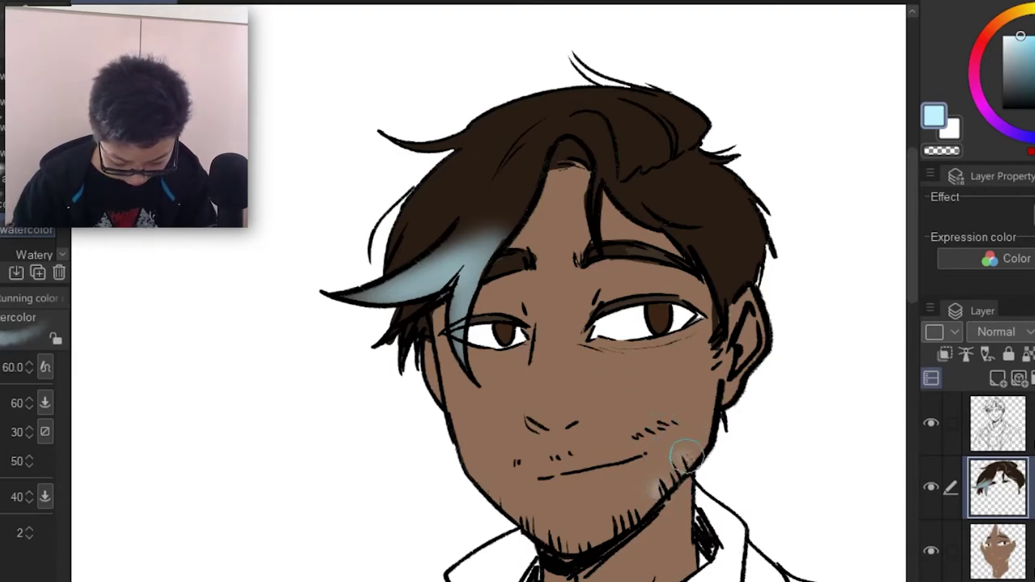
mouse_move(654, 497)
left_mouse_down()
mouse_move(515, 512)
mouse_move(480, 485)
mouse_move(464, 414)
left_mouse_up()
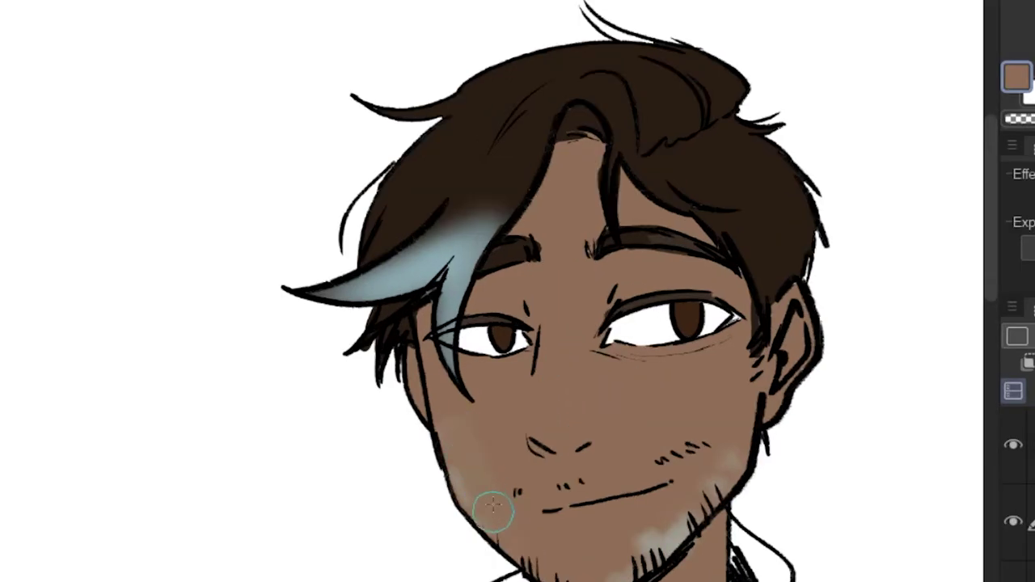
Undo the last stroke and shade the skin beneath both eyes with dark brown, touching up the inner eye corner.
scroll(485, 493, "down", 3)
key("ctrl+z")
left_click_drag(586, 222, 651, 217)
left_click_drag(469, 229, 504, 229)
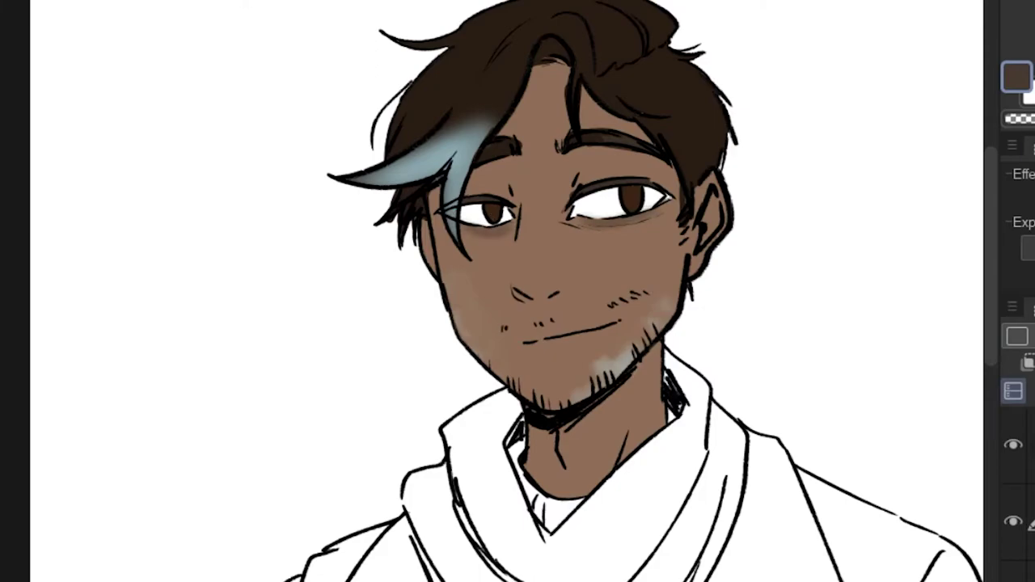
left_click_drag(578, 216, 574, 215)
key("ctrl+minus")
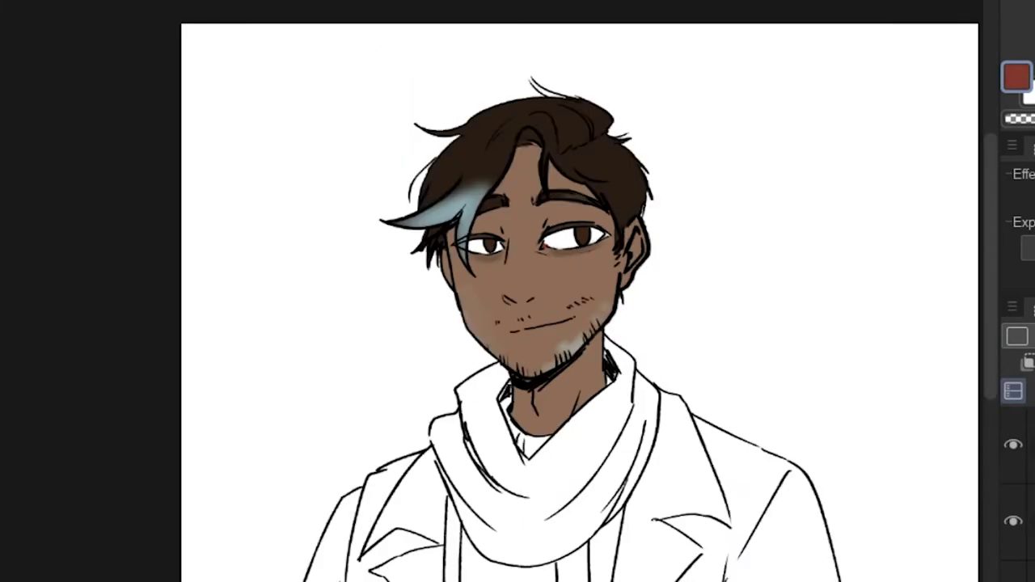
Fill the scarf and its hanging ends with dark navy blue and the shirt beneath with dark grey.
left_click(581, 502)
scroll(596, 437, "down", 5)
left_click(600, 462)
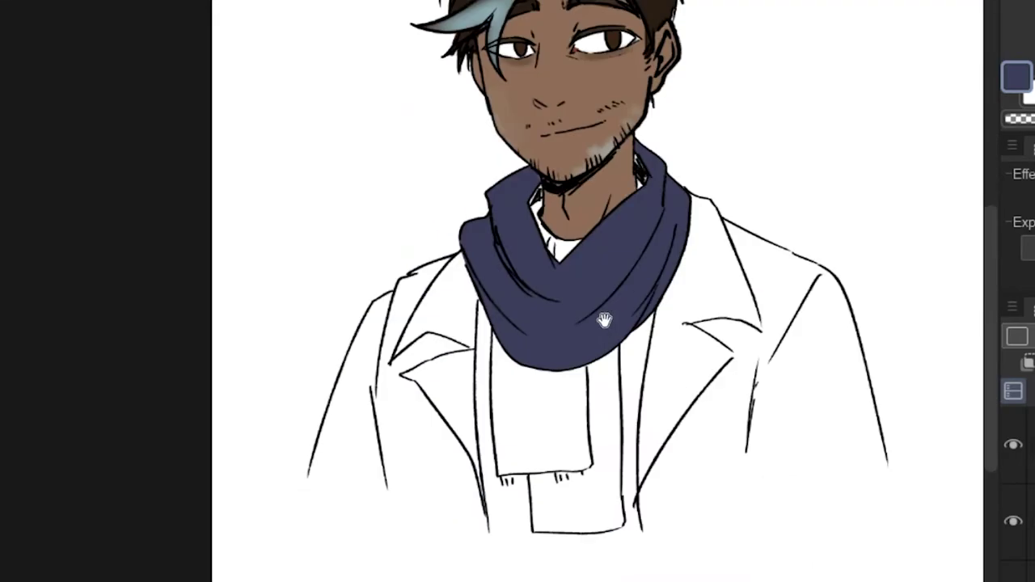
left_click(547, 217)
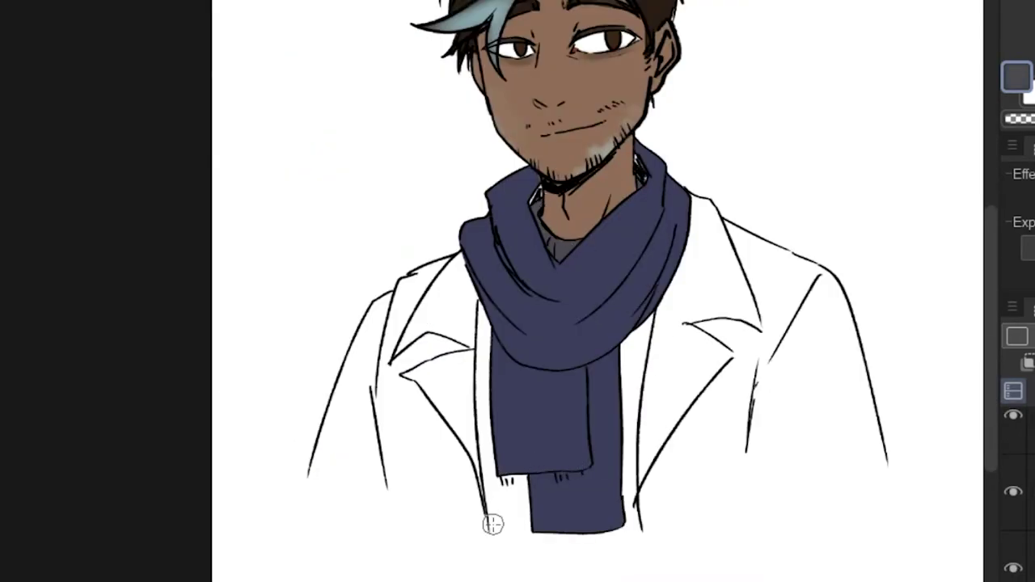
left_click(509, 492)
Close the open bottom edges of both coat halves with thick near-black brush strokes.
key("b")
mouse_move(643, 529)
left_mouse_down()
mouse_move(878, 483)
mouse_move(882, 442)
left_mouse_up()
left_click_drag(312, 476, 485, 527)
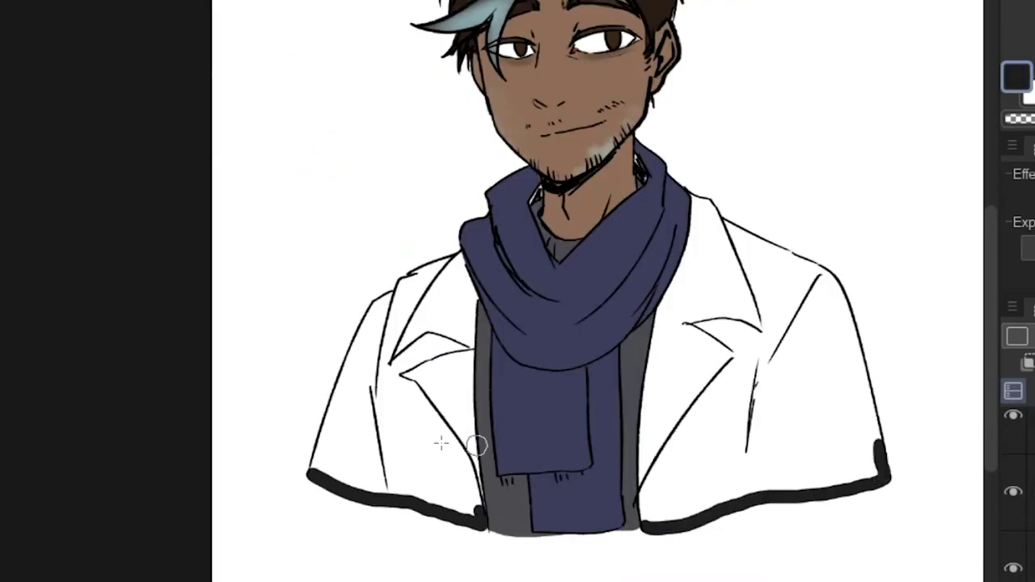
Fill both halves of the coat, including the lapels and sleeves, with near-black.
key("g")
left_click(437, 461)
left_click(711, 437)
left_click(725, 314)
scroll(725, 315, "down", 1)
left_click_drag(808, 285, 799, 456)
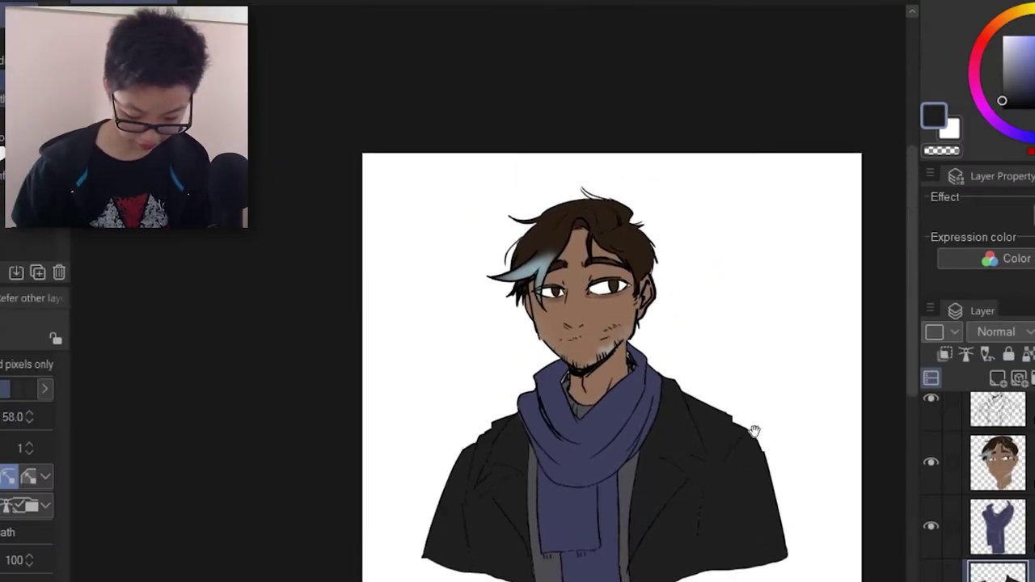
scroll(748, 384, "up", 1)
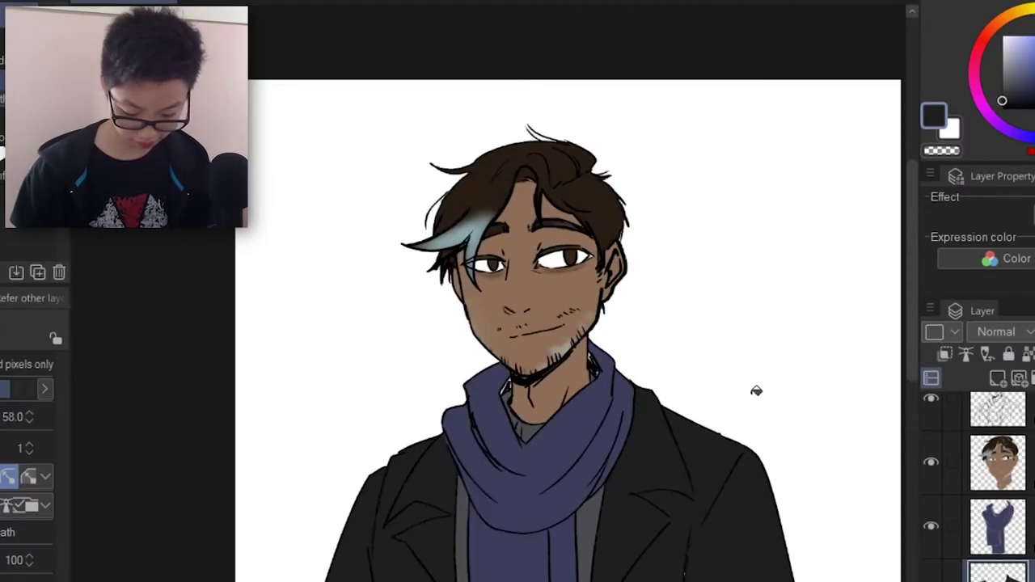
left_click_drag(950, 513, 950, 463)
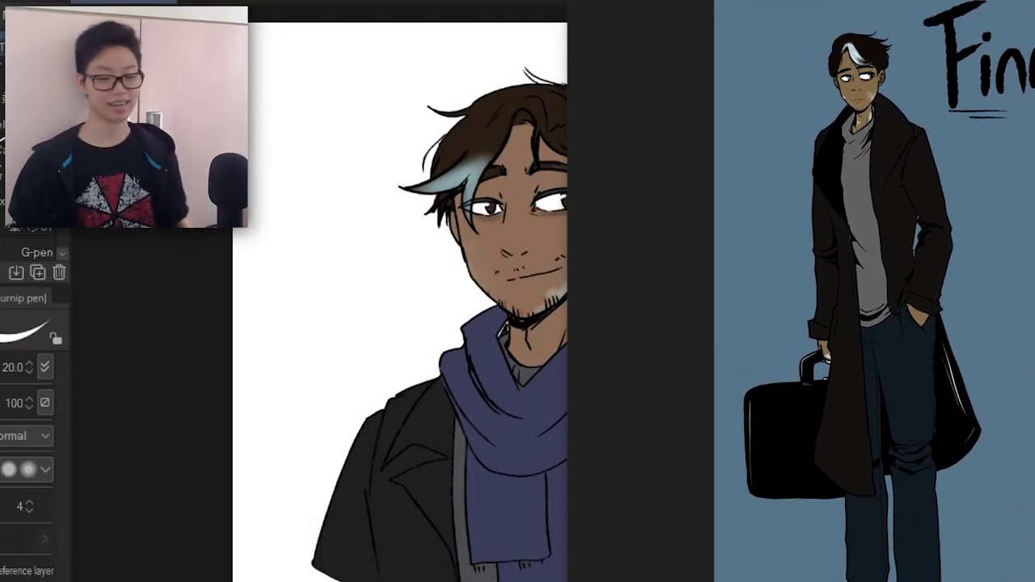
Compare the scarf portrait with its reference drawing and spin the name wheel to choose the following character.
scroll(937, 269, "up", 4)
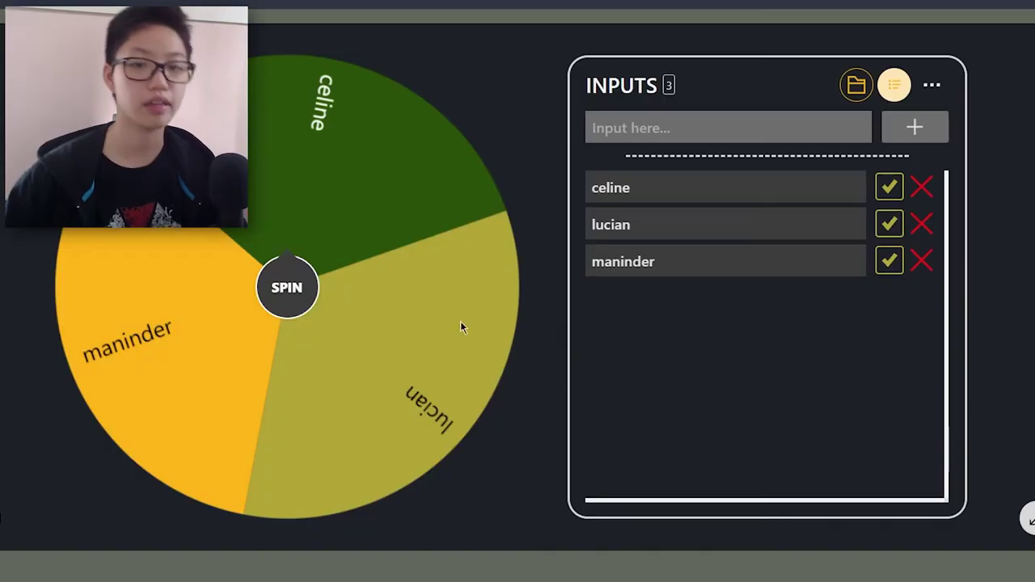
left_click(278, 283)
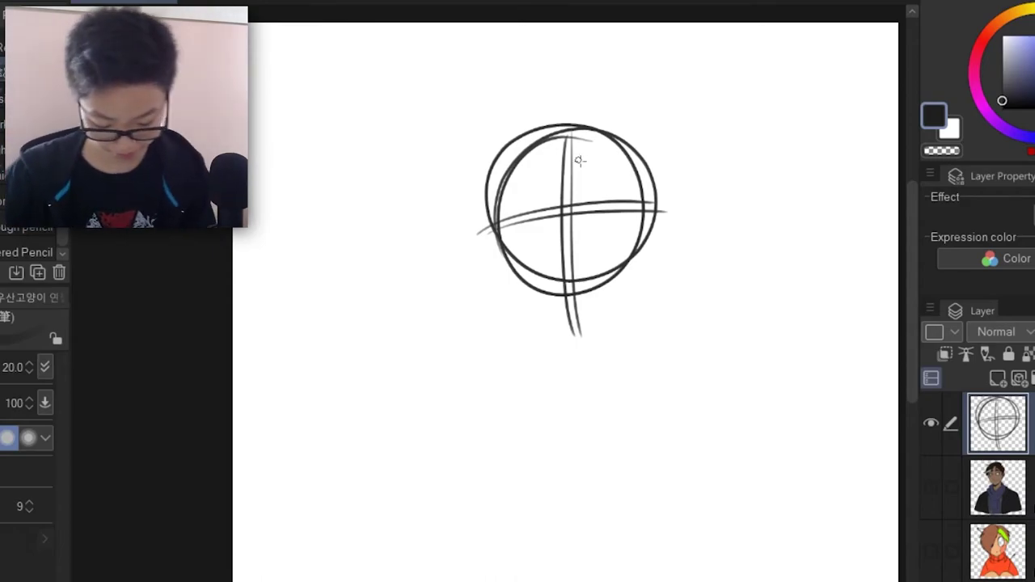
Sketch the curled parting over the head guides, with hair sweeping down both sides of the face into wavy ends.
left_click_drag(574, 159, 577, 162)
mouse_move(584, 121)
left_mouse_down()
mouse_move(568, 144)
mouse_move(594, 121)
left_mouse_up()
left_click_drag(598, 121, 556, 244)
key("ctrl+z")
left_click_drag(609, 135, 531, 223)
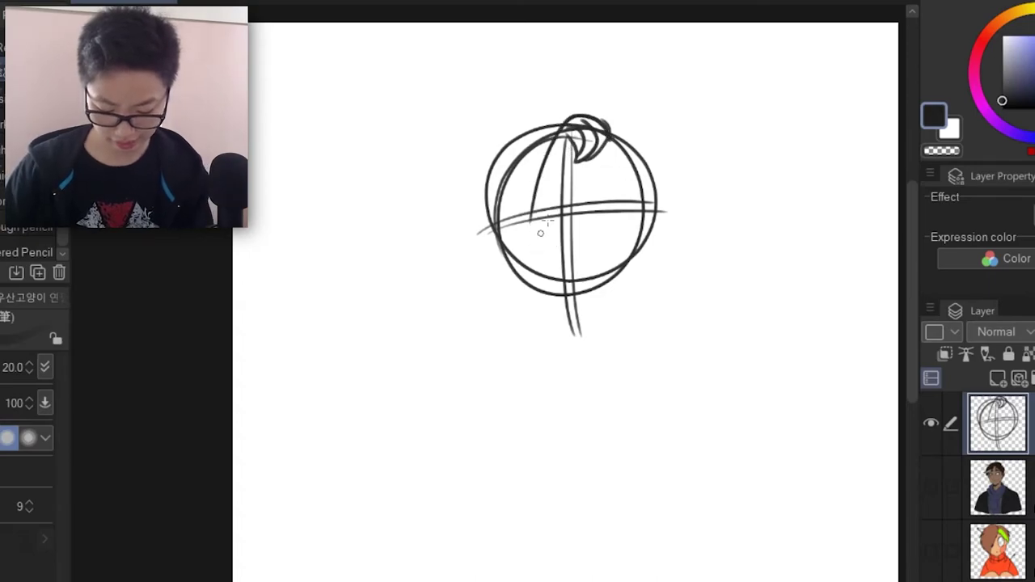
key("ctrl+z")
left_click_drag(601, 121, 511, 249)
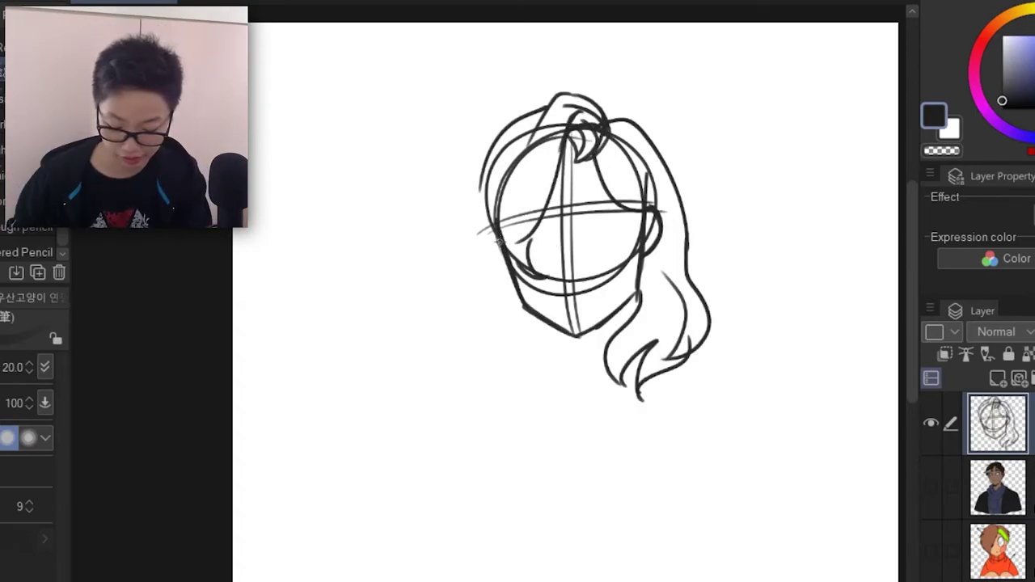
key("ctrl+z")
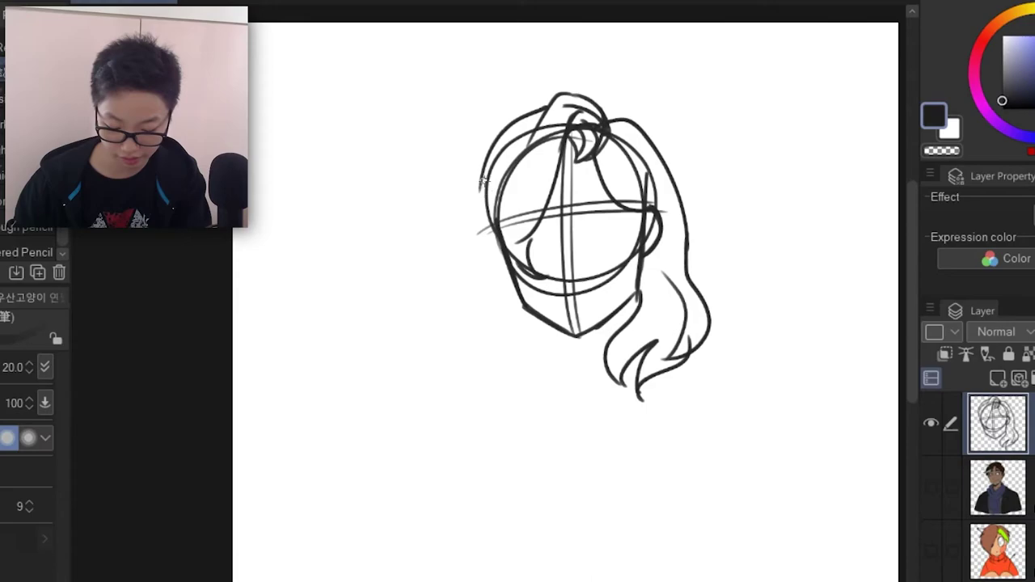
left_click_drag(639, 314, 608, 357)
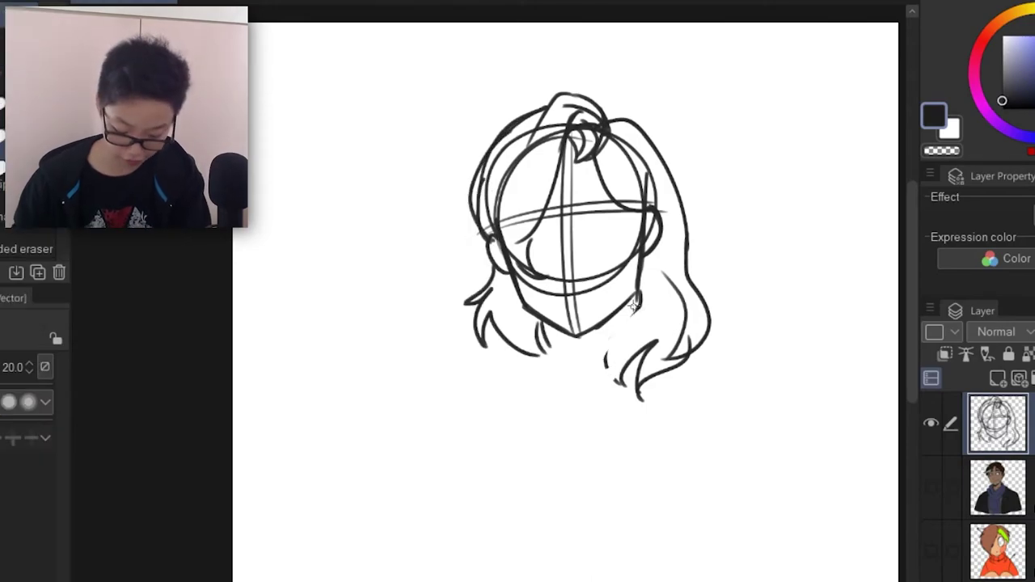
Enlarge the eraser and remove the long wavy hair ends on the right side of the sketched head.
key("bracketright")
key("bracketright")
key("bracketright")
key("bracketright")
key("bracketright")
key("bracketright")
key("bracketright")
key("bracketright")
key("bracketright")
key("bracketright")
key("bracketright")
key("bracketright")
left_click_drag(644, 318, 713, 279)
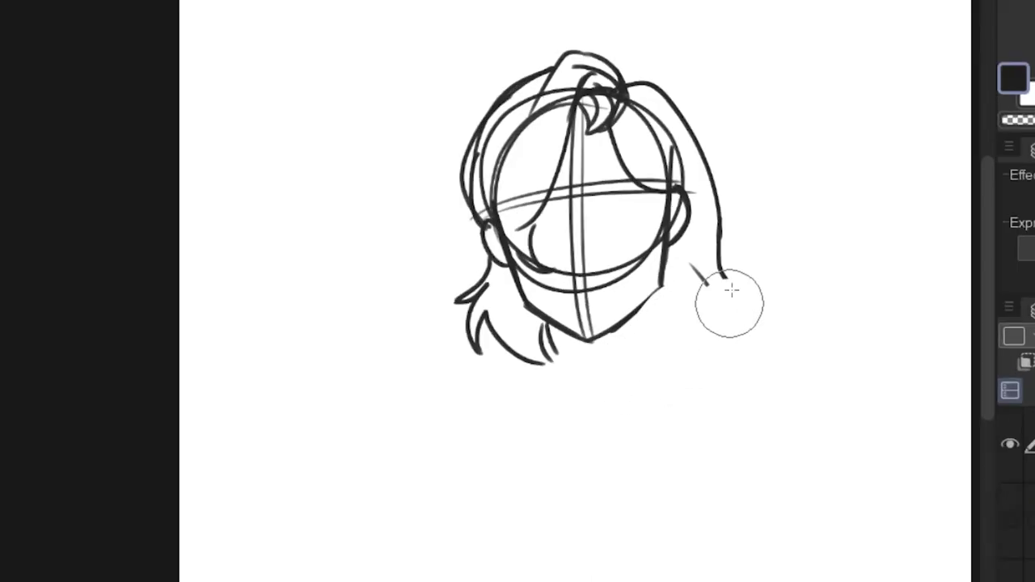
Redraw the hair on the right with shorter flicked ends and add an outward flick on the left.
key("p")
mouse_move(719, 212)
left_mouse_down()
mouse_move(744, 317)
mouse_move(672, 356)
left_mouse_up()
left_click_drag(485, 228, 447, 263)
Sketch both large eyes with lashes, the eyebrows and the mouth, and darken the curl at the parting.
left_click_drag(608, 126, 663, 191)
left_click_drag(595, 220, 661, 212)
left_click_drag(659, 217, 608, 236)
left_click_drag(620, 194, 624, 232)
left_click_drag(609, 236, 610, 244)
left_click_drag(605, 151, 638, 165)
left_click_drag(563, 296, 619, 283)
mouse_move(506, 218)
left_mouse_down()
mouse_move(552, 211)
mouse_move(532, 243)
left_mouse_up()
left_click_drag(530, 205, 540, 237)
left_click_drag(513, 175, 540, 164)
left_click_drag(570, 89, 599, 125)
Sketch the neck and an off-shoulder sweater with a wide folded collar, rounded shoulders and sleeve folds.
left_click_drag(566, 333, 572, 357)
left_click_drag(485, 374, 598, 436)
left_click_drag(610, 456, 764, 368)
left_click_drag(465, 390, 376, 473)
left_click_drag(768, 368, 837, 485)
left_click_drag(671, 388, 694, 360)
left_click_drag(769, 388, 687, 510)
left_click_drag(710, 462, 696, 514)
left_click_drag(570, 401, 585, 413)
left_click_drag(451, 417, 475, 492)
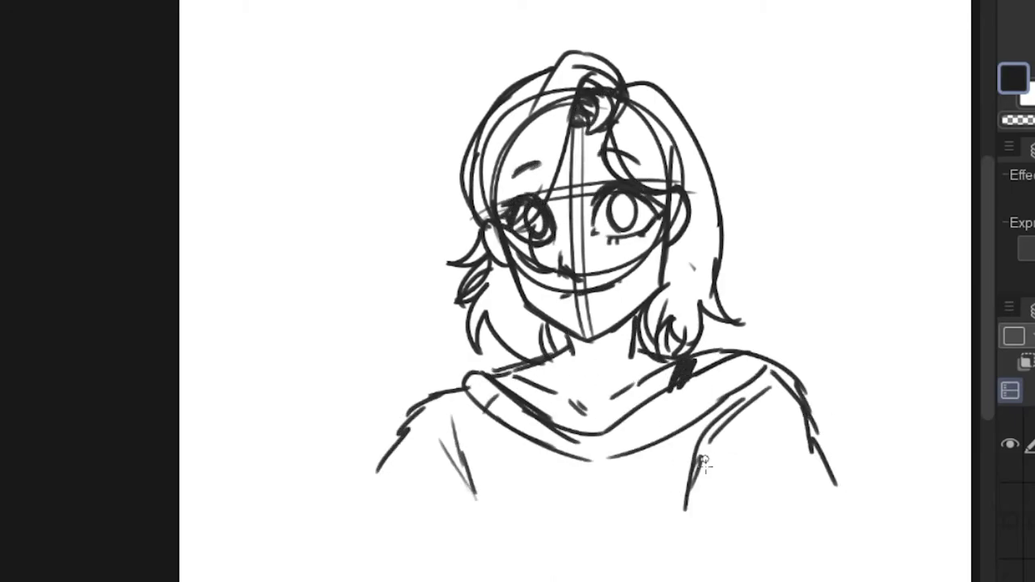
left_click_drag(815, 417, 829, 533)
On a new layer above the faded sketch, ink the curled parting and the long hair strands beside the face.
left_click(1034, 335)
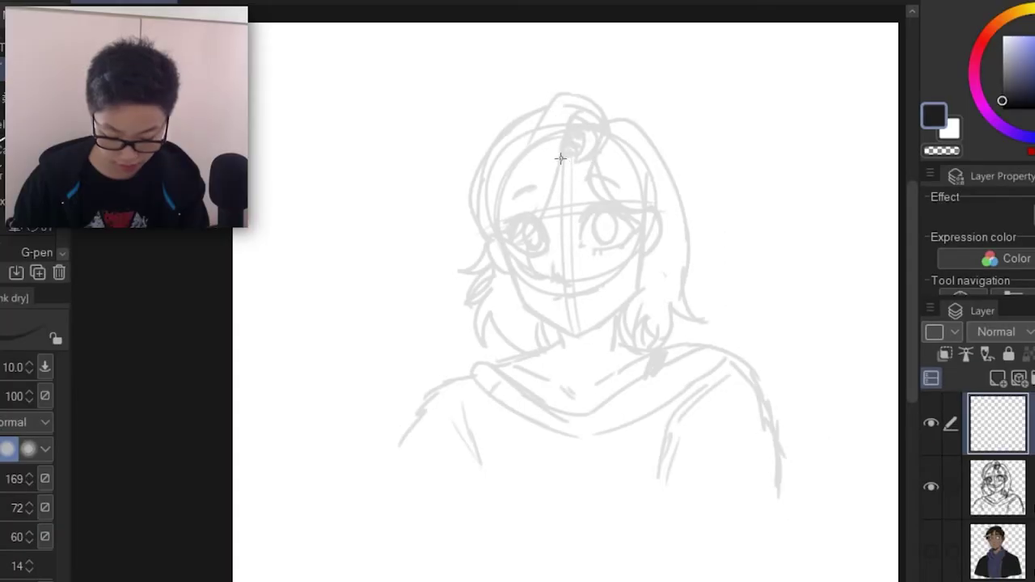
mouse_move(585, 127)
left_mouse_down()
mouse_move(575, 160)
mouse_move(564, 138)
mouse_move(574, 149)
left_mouse_up()
key("ctrl+z")
mouse_move(568, 160)
left_mouse_down()
mouse_move(570, 133)
mouse_move(646, 294)
left_mouse_up()
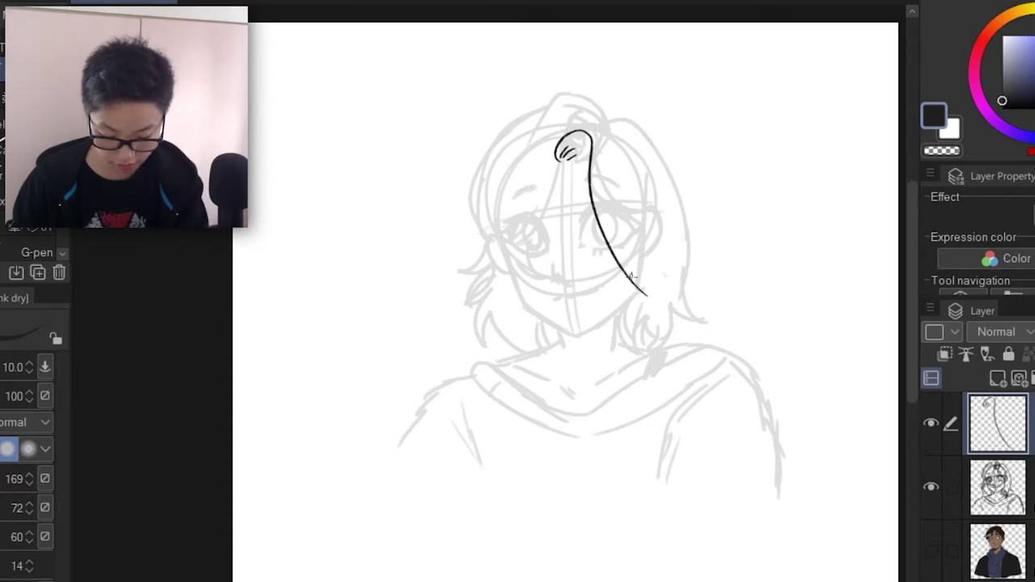
mouse_move(618, 239)
left_mouse_down()
mouse_move(662, 297)
mouse_move(665, 202)
left_mouse_up()
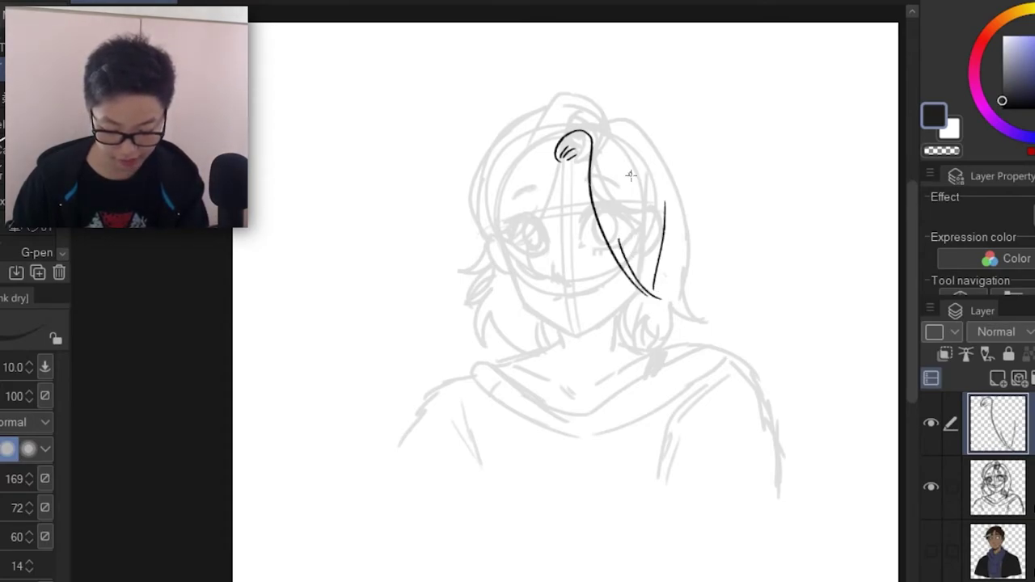
mouse_move(557, 159)
left_mouse_down()
mouse_move(547, 135)
mouse_move(523, 143)
mouse_move(543, 114)
mouse_move(522, 127)
mouse_move(687, 220)
left_mouse_up()
key("ctrl+z")
mouse_move(611, 110)
left_mouse_down()
mouse_move(672, 177)
mouse_move(696, 265)
mouse_move(684, 289)
mouse_move(628, 304)
mouse_move(598, 344)
left_mouse_up()
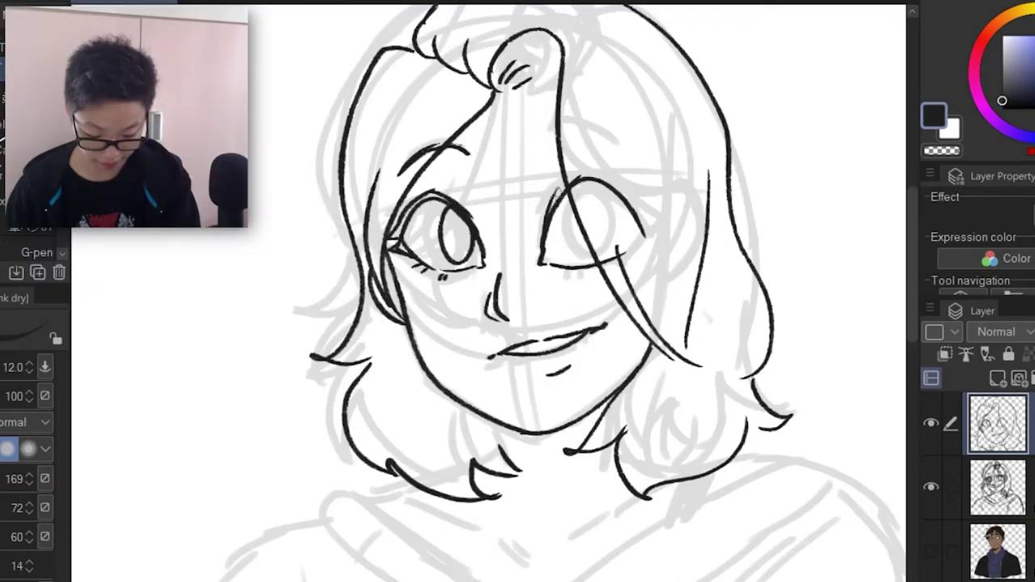
Ink the upper lid, lashes, iris and eyebrow of the eye on the right with the size 12 pen.
mouse_move(578, 173)
left_mouse_down()
mouse_move(646, 184)
mouse_move(643, 199)
left_mouse_up()
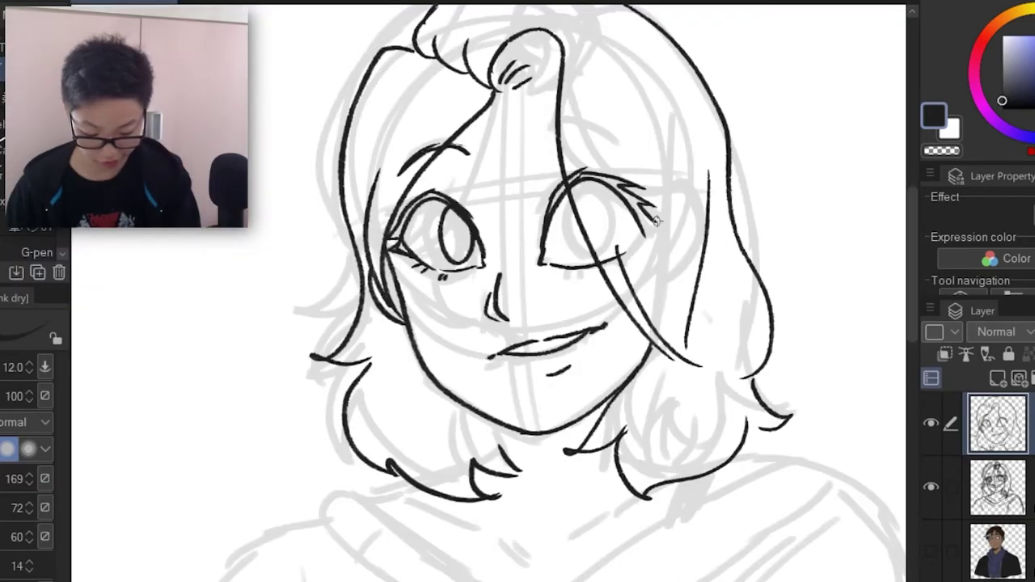
left_click_drag(637, 240, 645, 230)
mouse_move(598, 187)
left_mouse_down()
mouse_move(563, 230)
mouse_move(595, 226)
left_mouse_up()
mouse_move(547, 127)
left_mouse_down()
mouse_move(581, 116)
mouse_move(623, 143)
left_mouse_up()
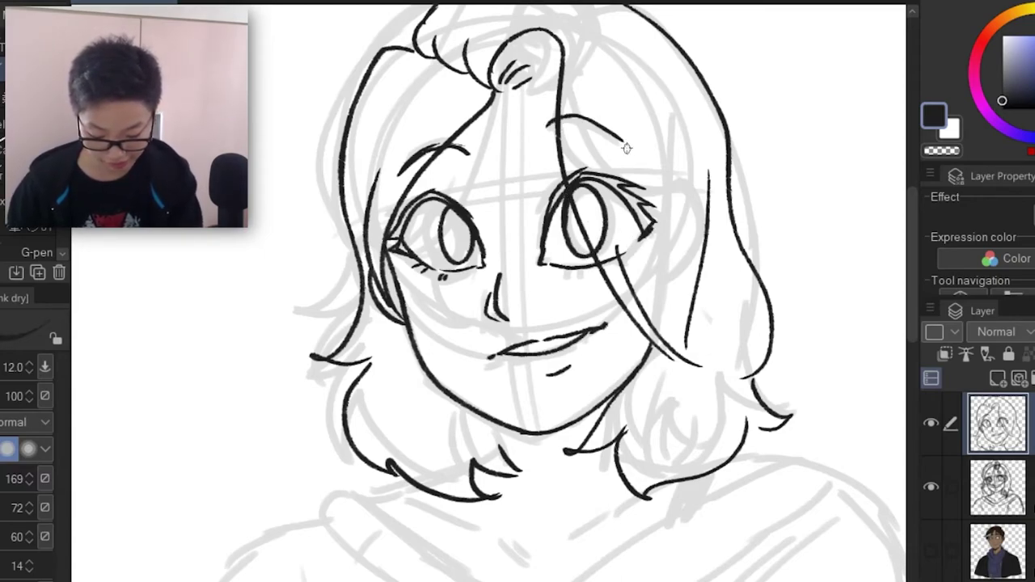
Ink fine strands inside the curled parting and add strand lines to the hair on the right.
mouse_move(512, 71)
left_mouse_down()
mouse_move(557, 75)
mouse_move(530, 67)
mouse_move(558, 49)
left_mouse_up()
key("ctrl+z")
left_click_drag(512, 73, 557, 49)
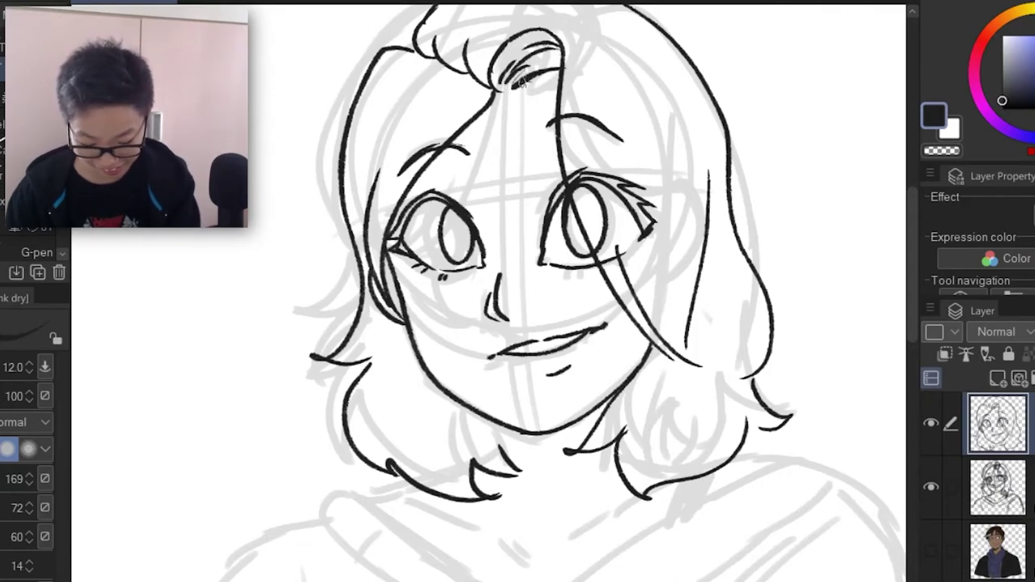
left_click_drag(621, 132, 631, 205)
left_click_drag(483, 114, 555, 68)
left_click_drag(607, 95, 621, 179)
Undo the misplaced neck stroke and ink the collarbone notch, the sweater's wide collar with its ribbing and the shoulder strap.
mouse_move(561, 242)
left_mouse_down()
mouse_move(561, 311)
mouse_move(657, 254)
left_mouse_up()
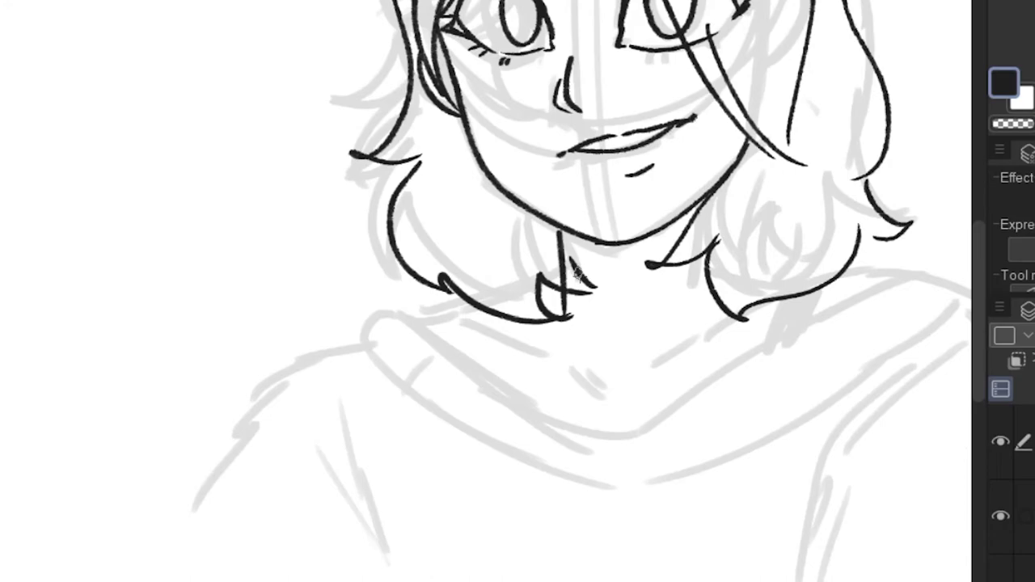
key("ctrl+z")
left_click_drag(602, 360, 619, 377)
left_click_drag(653, 356, 637, 370)
left_click_drag(384, 308, 811, 281)
mouse_move(354, 321)
left_mouse_down()
mouse_move(618, 423)
mouse_move(739, 381)
left_mouse_up()
left_click_drag(812, 281, 756, 373)
left_click_drag(702, 277, 677, 357)
Ink the sweater's outer sleeve lines and add loose hair flicks on the right and a line down the neck.
left_click_drag(833, 312, 900, 527)
left_click_drag(354, 328, 236, 479)
left_click_drag(852, 232, 815, 370)
left_click_drag(686, 212, 726, 273)
left_click_drag(546, 417, 532, 475)
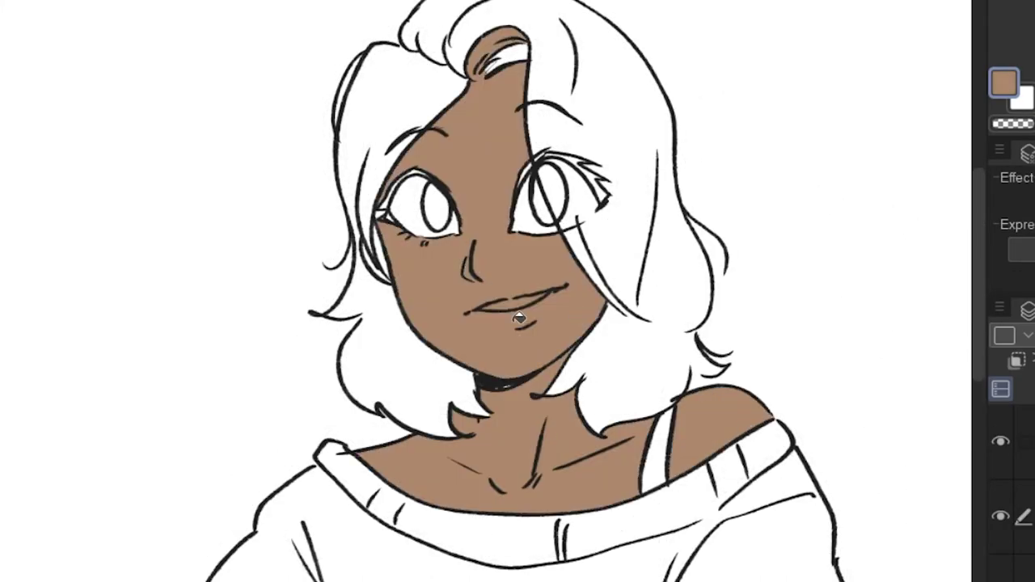
Fine-tune the luminosity of the brown skin fill and briefly show the previous portrait's layer to compare skin tones.
key("ctrl+u")
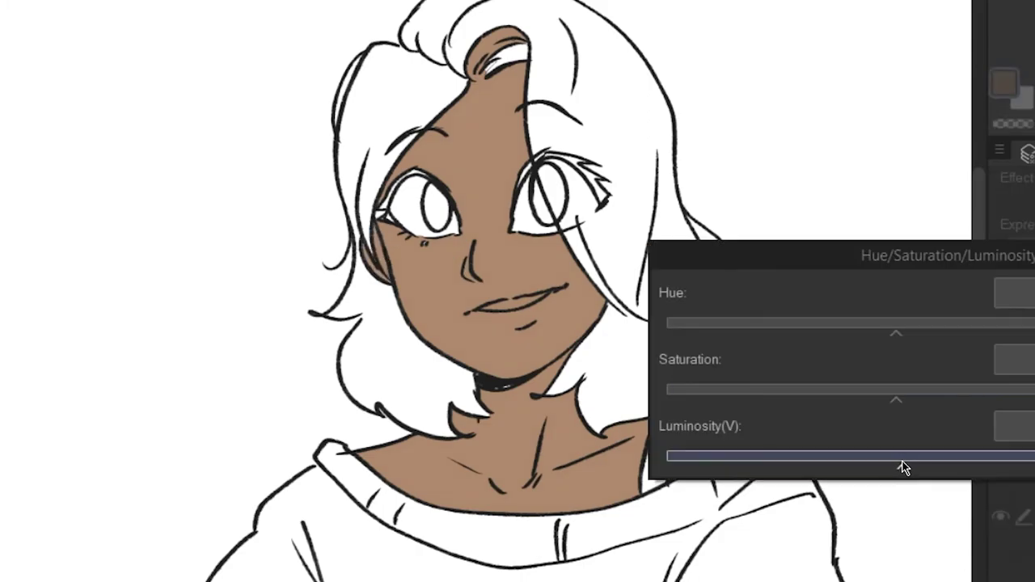
key("Return")
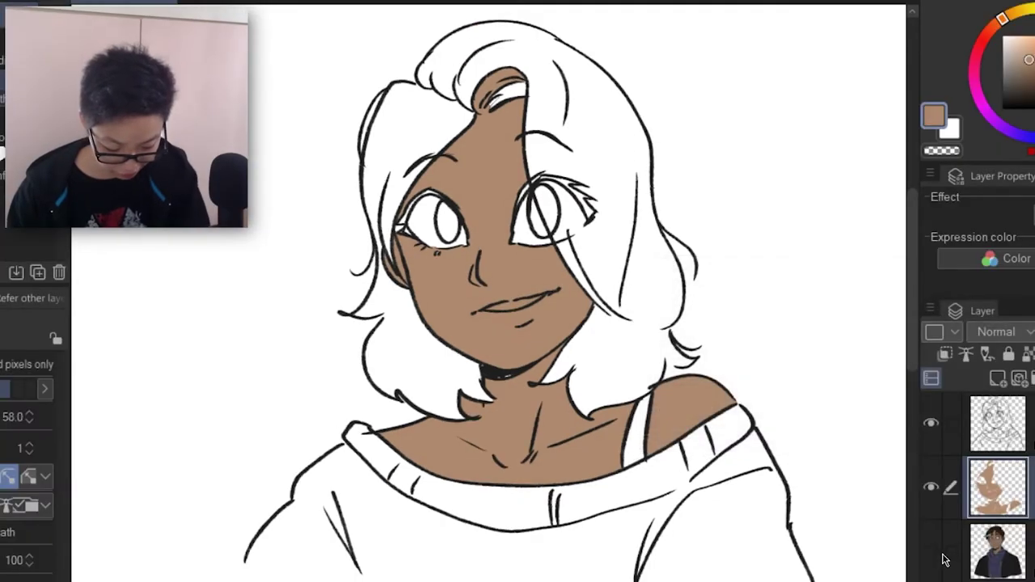
left_click(932, 554)
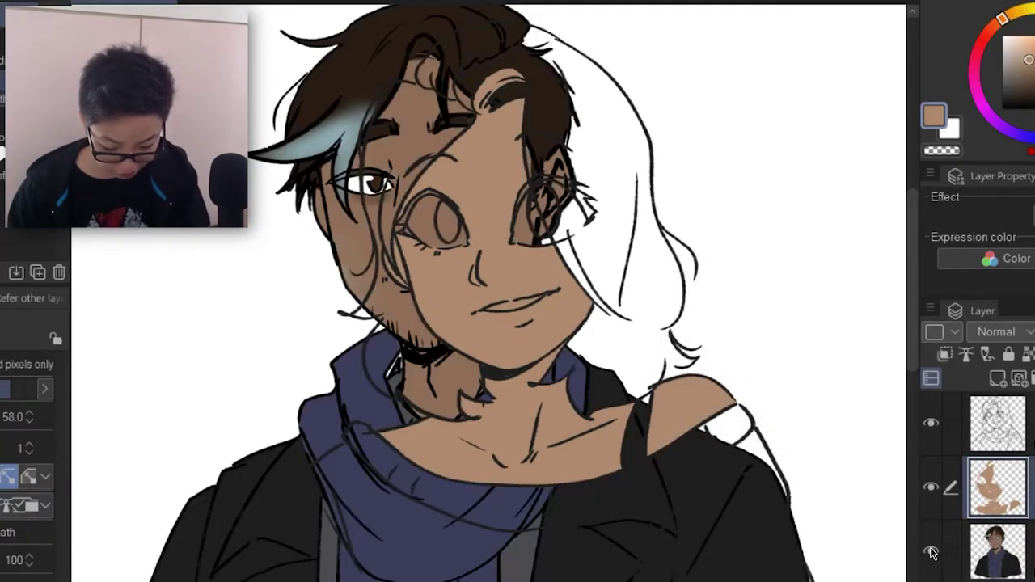
left_click(932, 554)
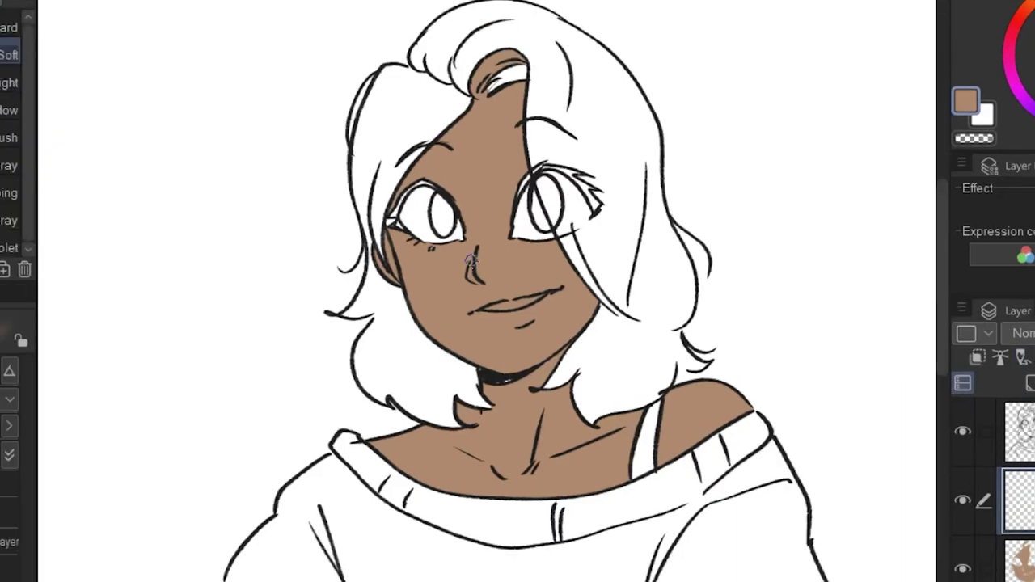
Dot reddish-brown freckles across the nose, cheeks and bare shoulder, and tint the lower lip.
left_click(506, 248)
left_click(472, 243)
left_click(700, 407)
left_click(712, 418)
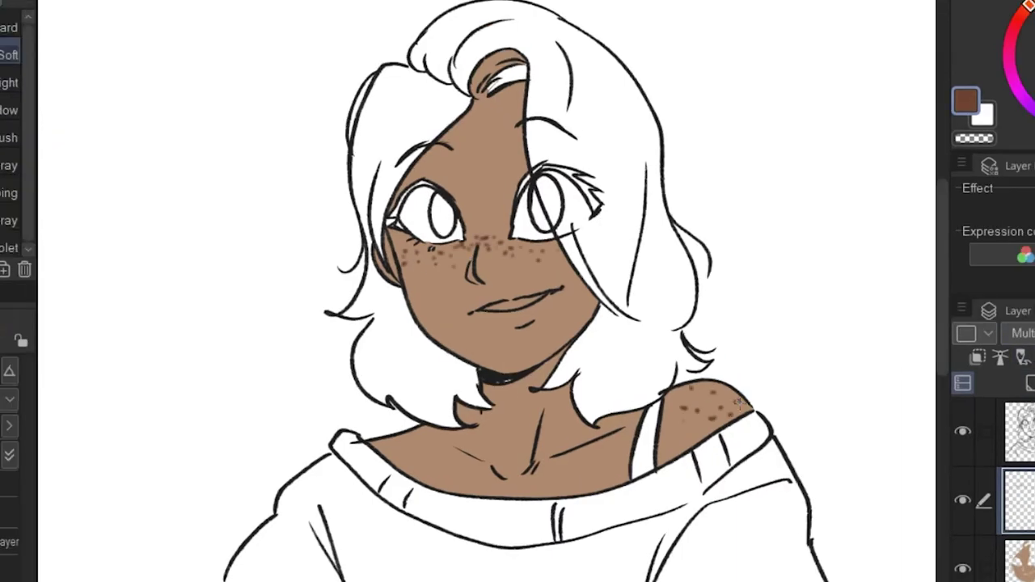
left_click_drag(495, 316, 537, 309)
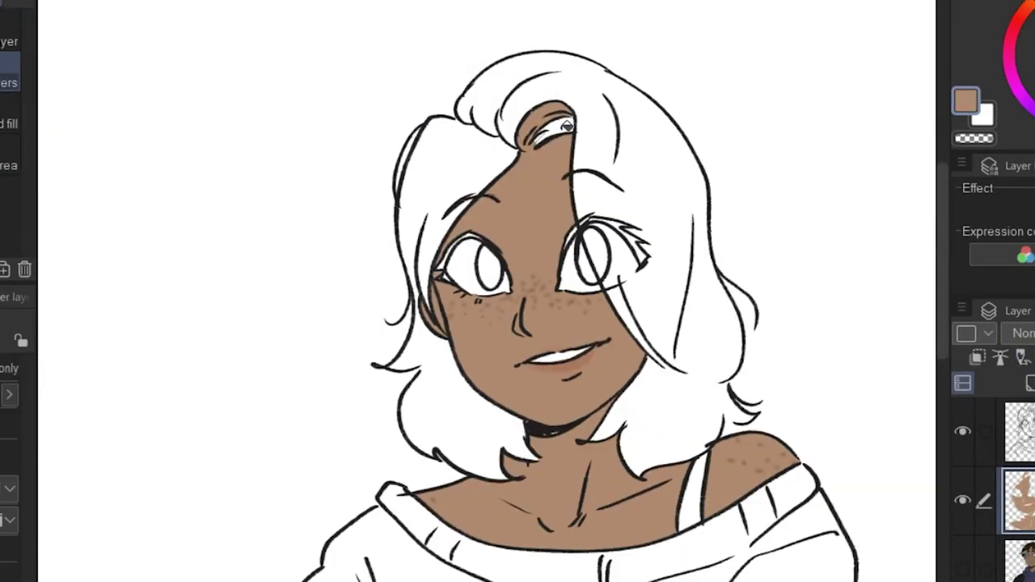
Fill the remaining eye white and paint the hair inside the curled parting dark brown.
left_click(630, 301)
key("p")
left_click_drag(530, 139, 566, 118)
key("g")
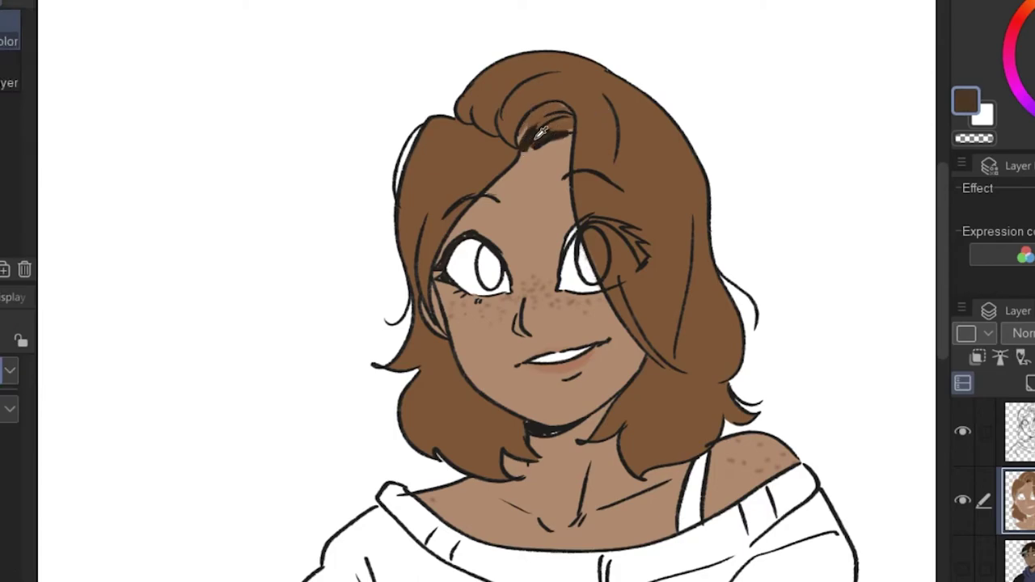
Fill both irises with purple, the shoulder strap with dark brown and the sweater with pink.
left_click(489, 269)
left_click(587, 260)
left_click(694, 497)
left_click_drag(854, 541, 824, 400)
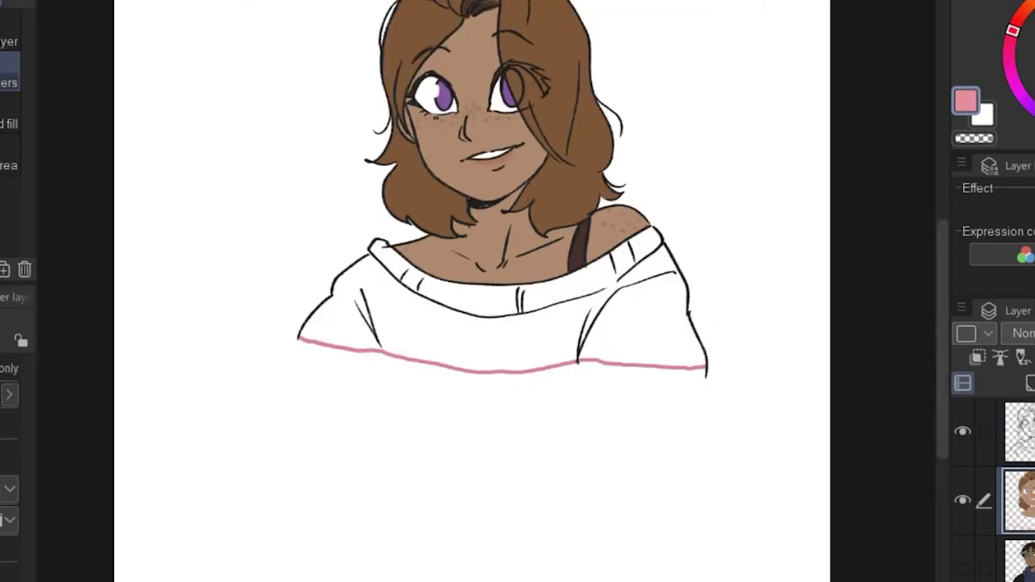
left_click(509, 323)
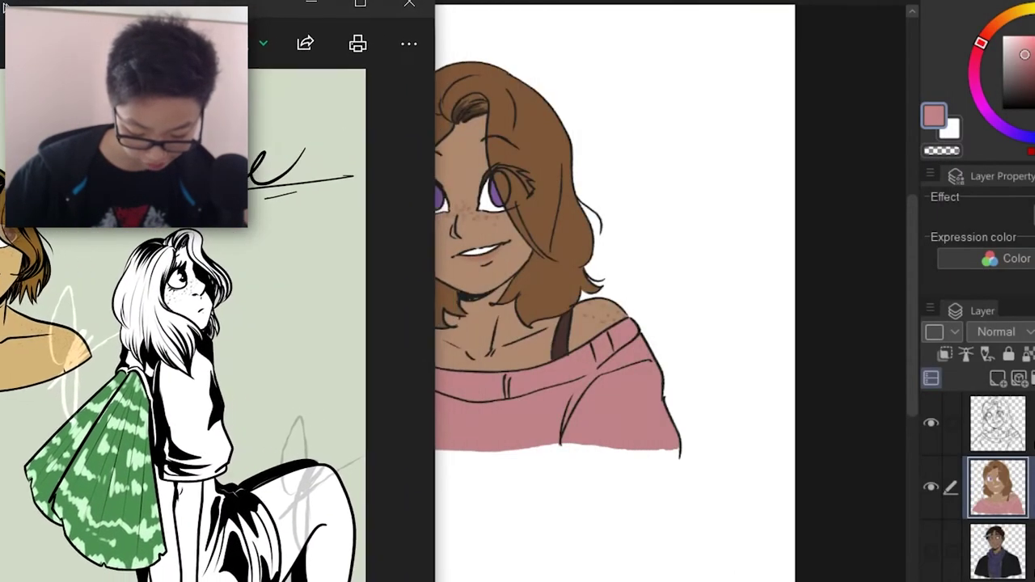
Move the reference illustration beside the pink-sweater portrait to compare them, and spin the name wheel for another character.
left_click_drag(4, 6, 1034, 0)
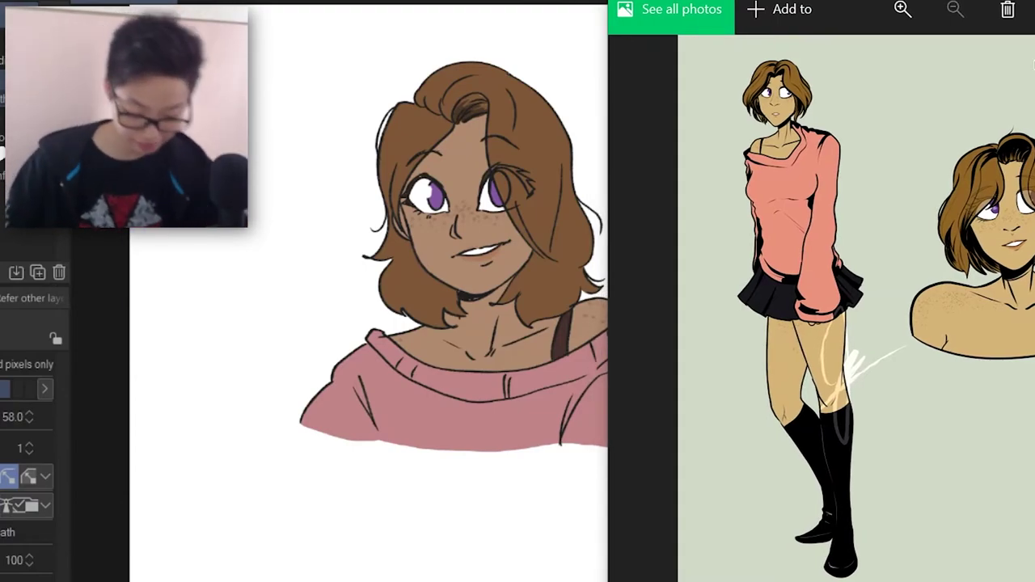
left_click_drag(1034, 0, 879, 4)
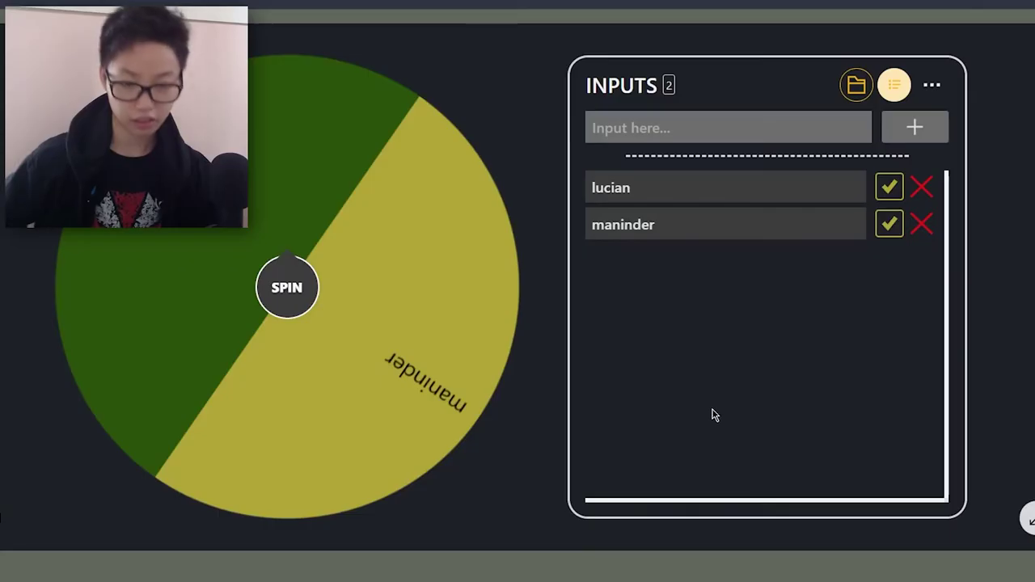
left_click(296, 290)
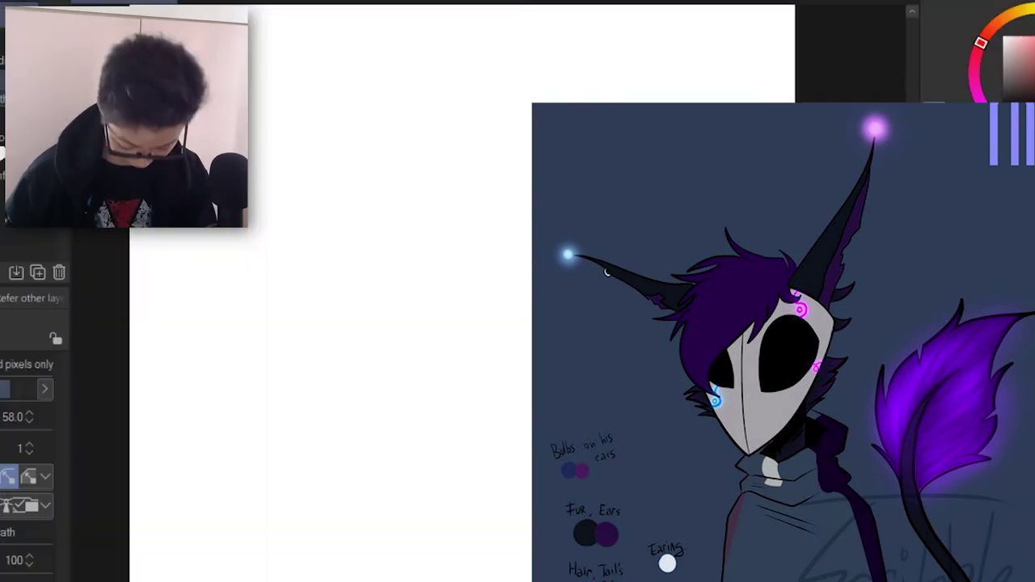
On a new layer, sketch a round head with a long jaw tapering to a point using the size 20 black pencil.
key("p")
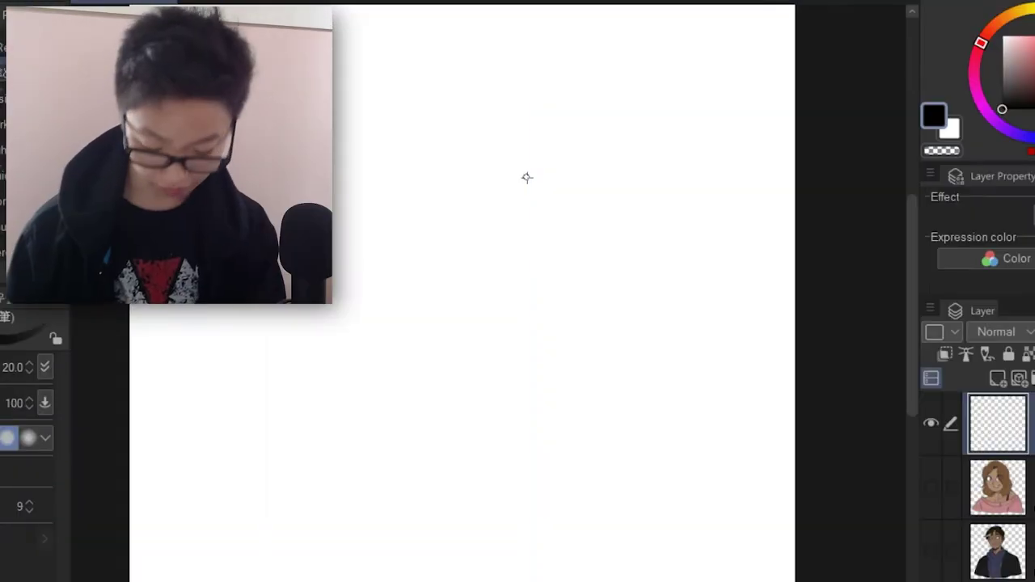
mouse_move(476, 129)
left_mouse_down()
mouse_move(469, 86)
mouse_move(481, 113)
mouse_move(358, 186)
mouse_move(379, 293)
mouse_move(417, 321)
mouse_move(473, 294)
mouse_move(500, 257)
mouse_move(516, 174)
mouse_move(505, 267)
mouse_move(429, 325)
left_mouse_up()
mouse_move(348, 212)
left_mouse_down()
mouse_move(404, 93)
mouse_move(481, 96)
mouse_move(511, 154)
left_mouse_up()
scroll(549, 234, "up", 3)
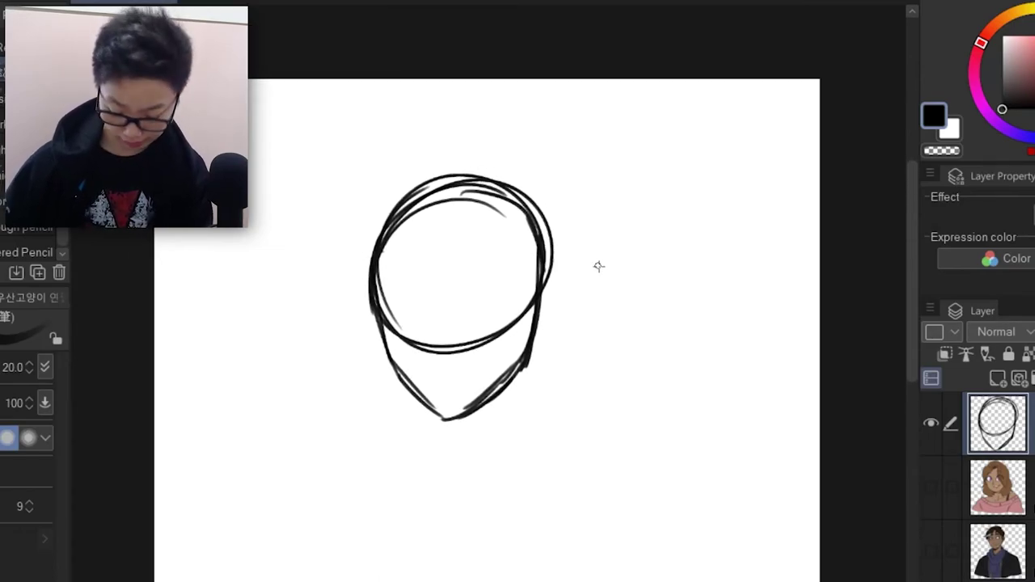
Scale the head sketch down to about 76% and move it lower on the canvas.
key("ctrl+t")
left_click_drag(553, 173, 506, 231)
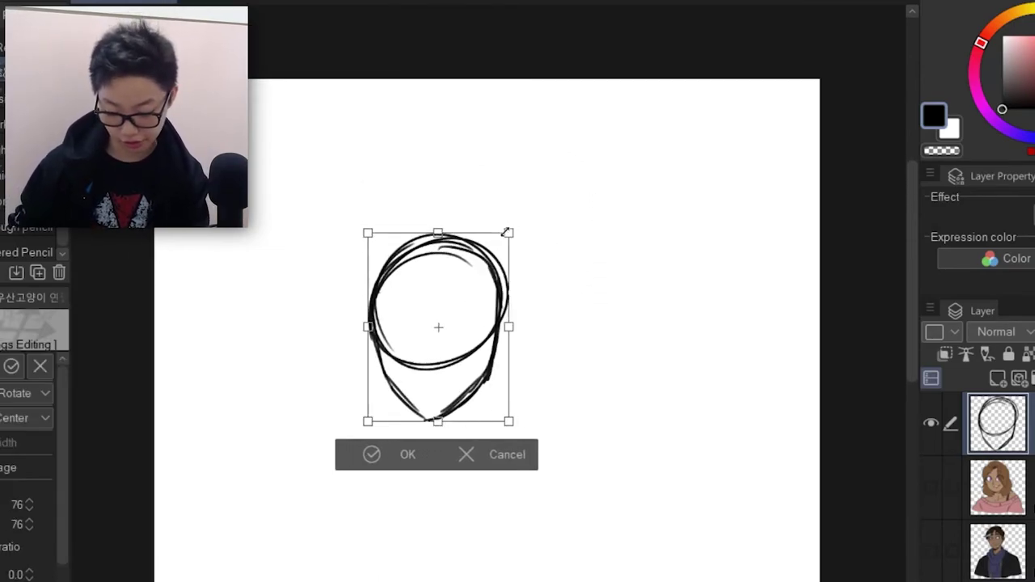
left_click_drag(485, 317, 497, 350)
key("Return")
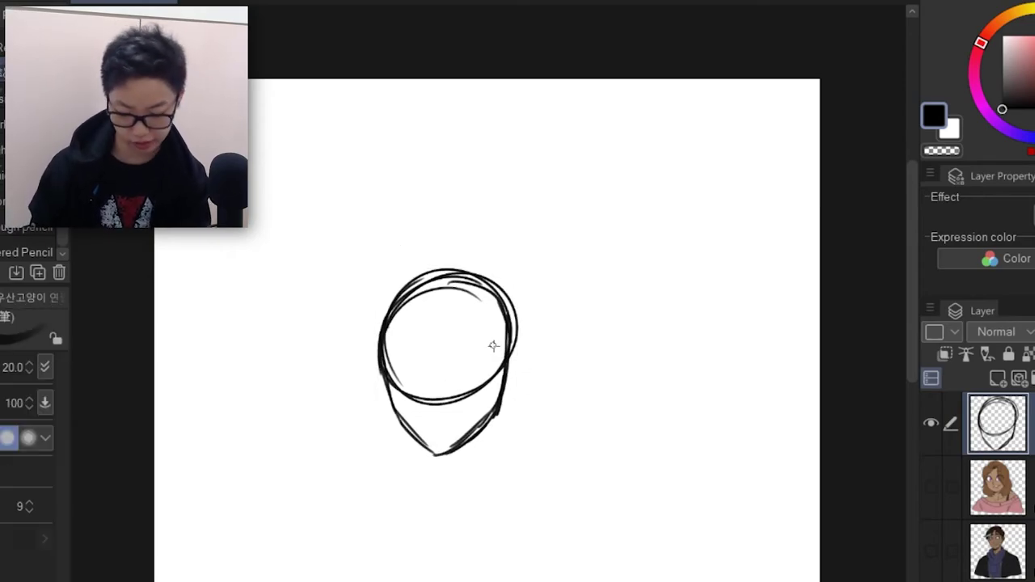
left_click_drag(580, 314, 573, 237)
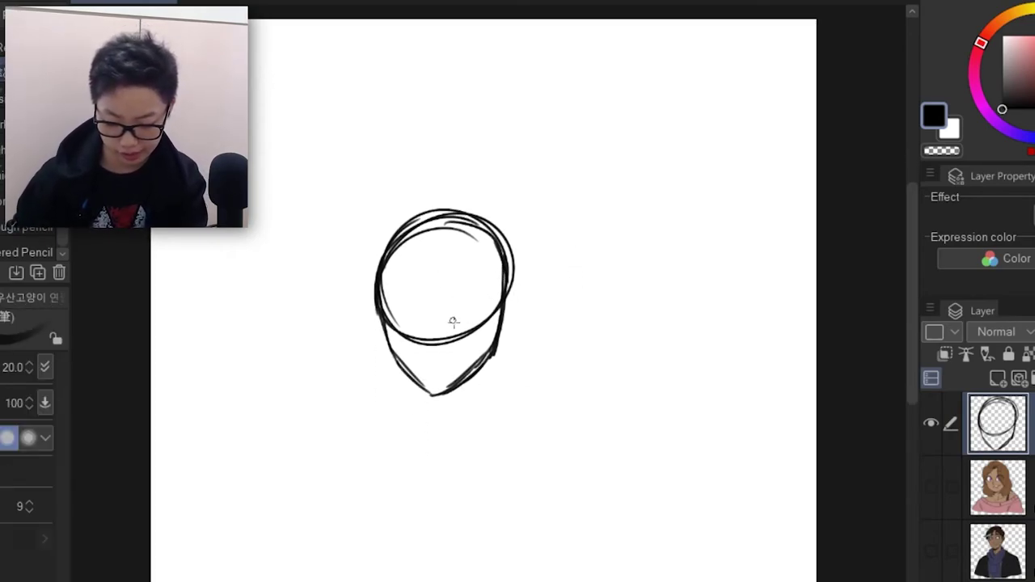
Sketch two tall oval eyes on the head and scribble them in solid black.
left_click_drag(461, 269, 468, 325)
mouse_move(458, 281)
left_mouse_down()
mouse_move(465, 299)
mouse_move(475, 288)
left_mouse_up()
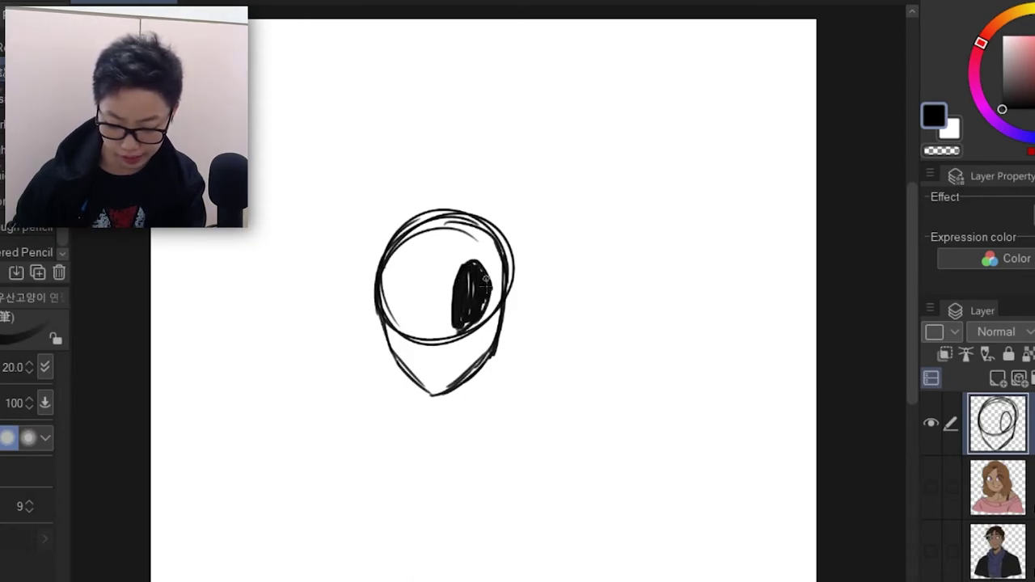
mouse_move(410, 335)
left_mouse_down()
mouse_move(395, 274)
mouse_move(400, 319)
mouse_move(396, 293)
left_mouse_up()
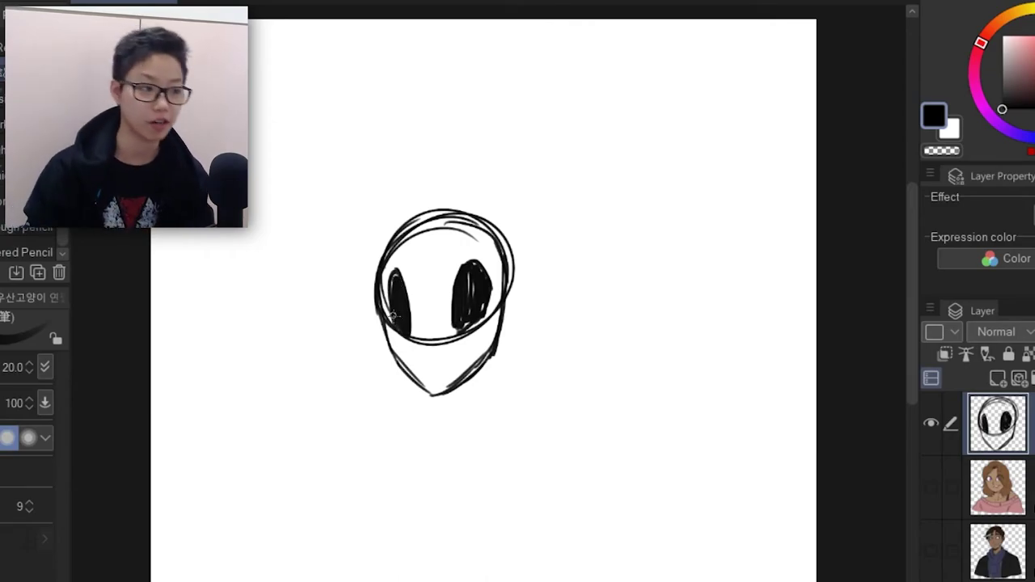
Sketch fur tufts on both cheeks and two long tapering antennae tipped with small circles.
left_click_drag(510, 289, 519, 312)
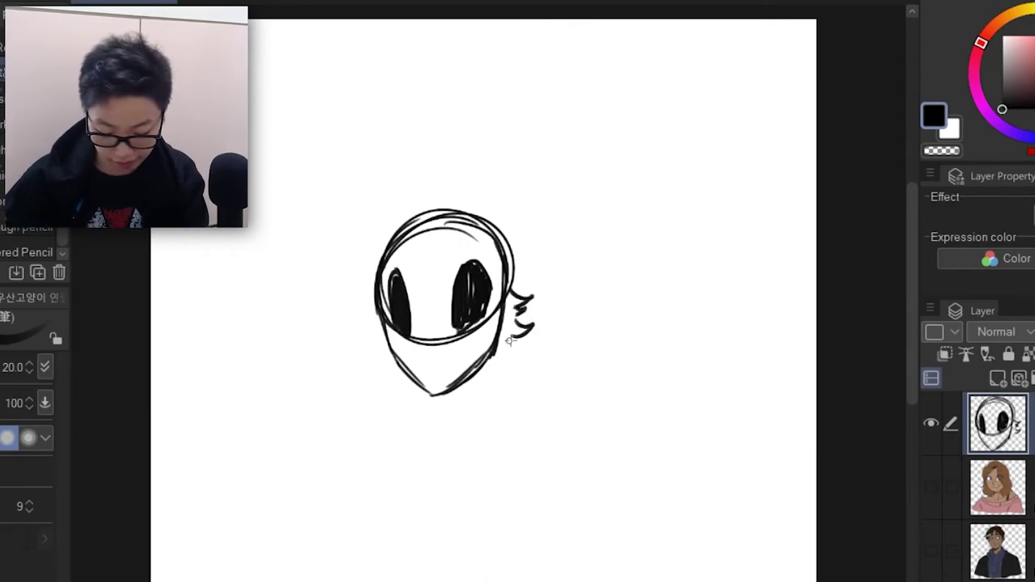
mouse_move(489, 211)
left_mouse_down()
mouse_move(486, 158)
mouse_move(507, 92)
mouse_move(494, 146)
mouse_move(505, 253)
left_mouse_up()
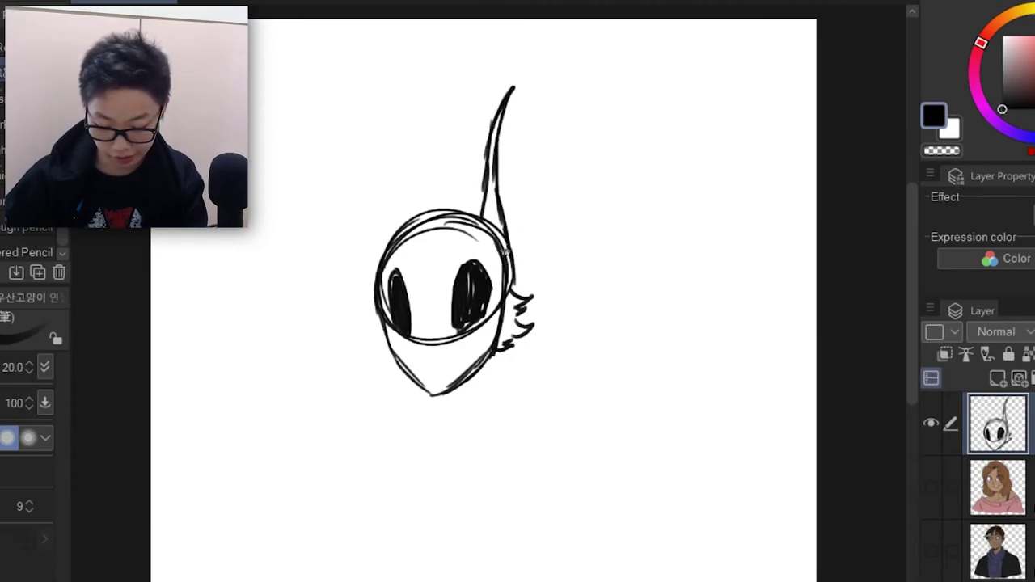
mouse_move(396, 242)
left_mouse_down()
mouse_move(383, 165)
mouse_move(404, 95)
mouse_move(395, 180)
left_mouse_up()
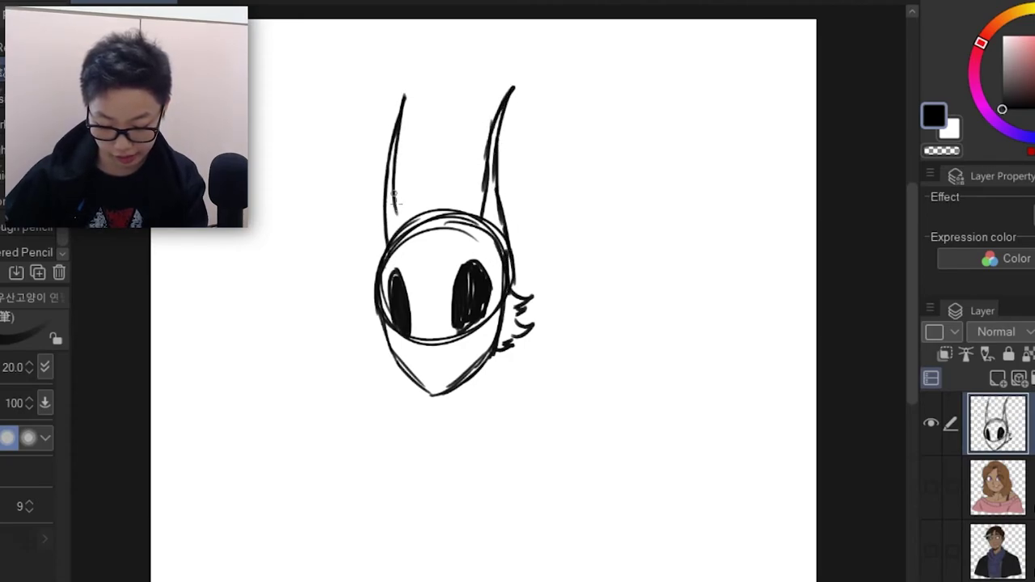
left_click_drag(410, 226, 385, 249)
left_click_drag(382, 320, 366, 324)
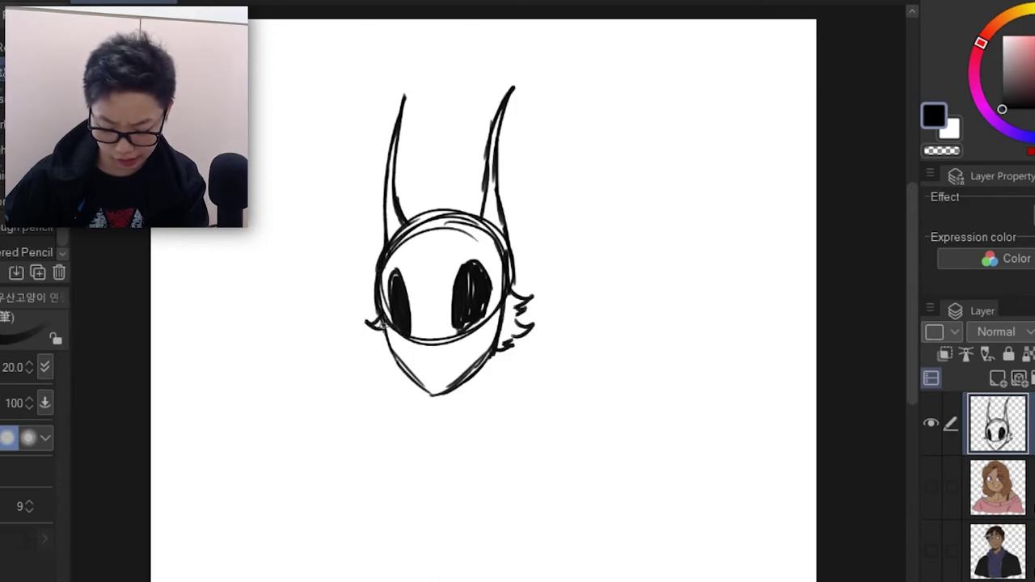
left_click_drag(518, 81, 517, 83)
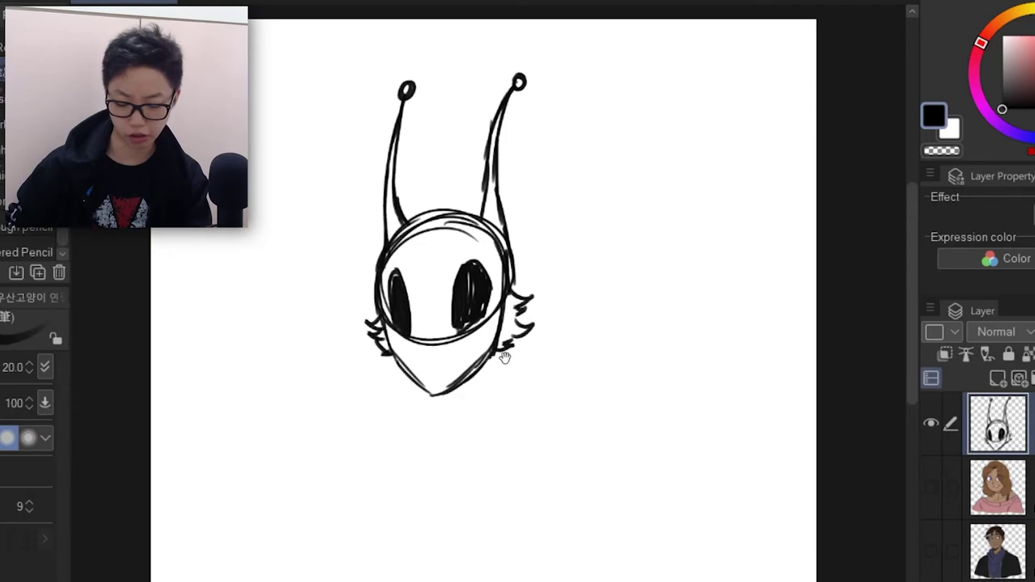
Sketch the neck with black shading at its sides and a loose, folded high collar around it.
left_click_drag(505, 356, 542, 255)
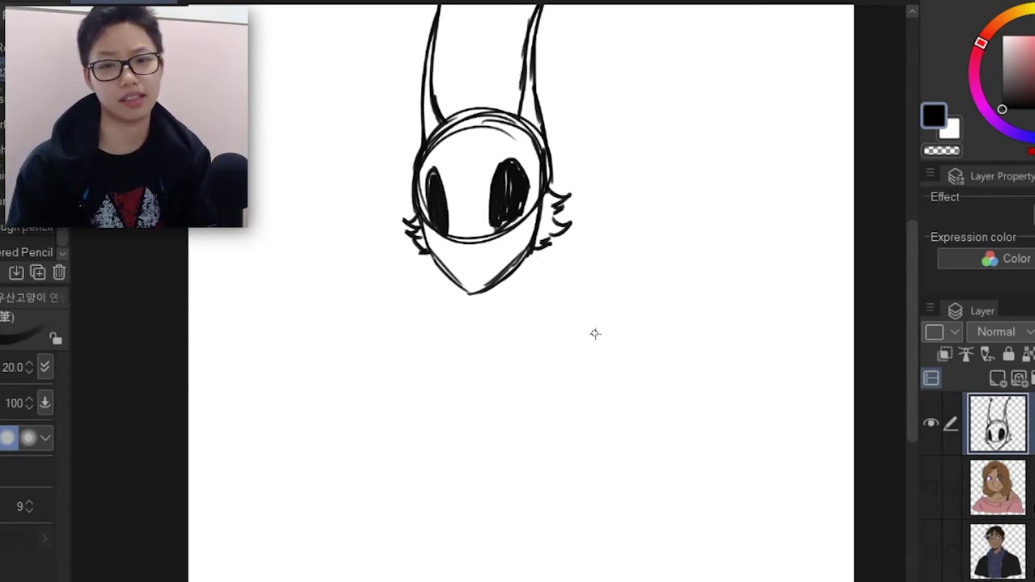
mouse_move(443, 277)
left_mouse_down()
mouse_move(480, 316)
mouse_move(524, 295)
left_mouse_up()
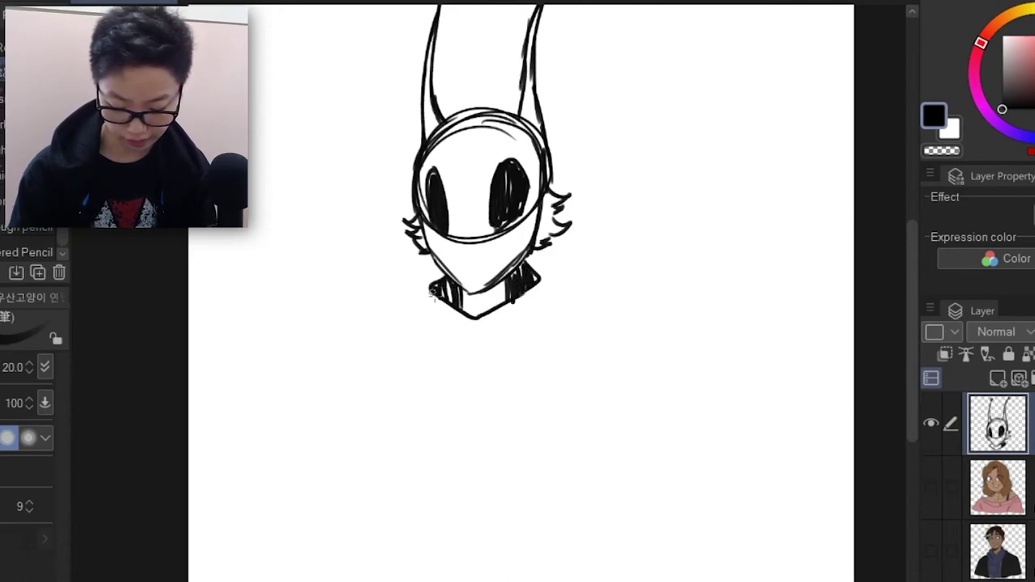
left_click_drag(525, 267, 552, 305)
left_click_drag(429, 281, 420, 348)
mouse_move(535, 327)
left_mouse_down()
mouse_move(476, 351)
mouse_move(477, 377)
left_mouse_up()
left_click_drag(492, 378, 535, 356)
mouse_move(557, 305)
left_mouse_down()
mouse_move(564, 319)
mouse_move(532, 361)
left_mouse_up()
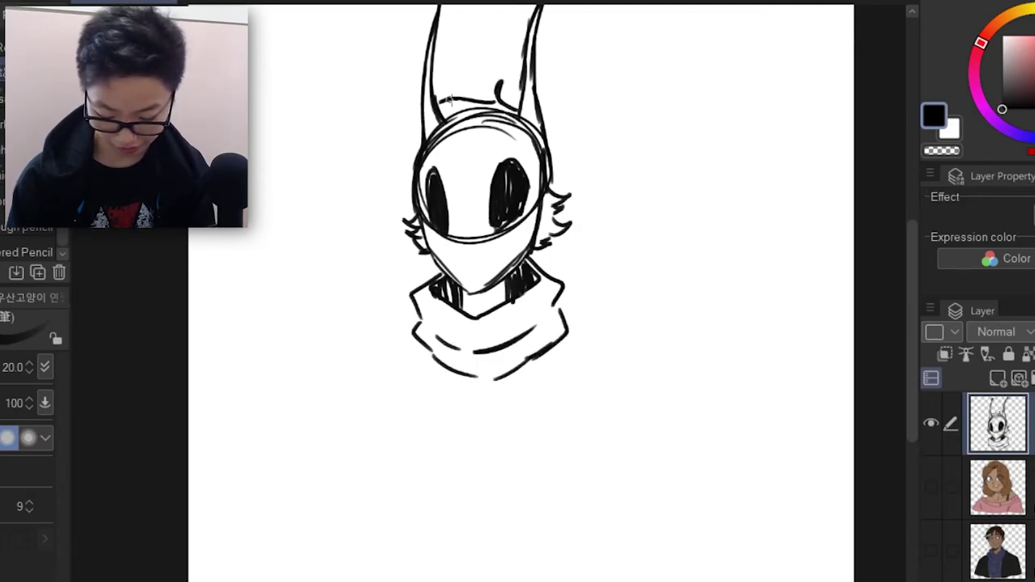
Sketch tousled hair sweeping over the forehead with a swirl beneath one eye, and add sloping shoulder lines.
mouse_move(450, 106)
left_mouse_down()
mouse_move(417, 149)
mouse_move(455, 178)
left_mouse_up()
mouse_move(455, 177)
left_mouse_down()
mouse_move(476, 142)
mouse_move(519, 120)
left_mouse_up()
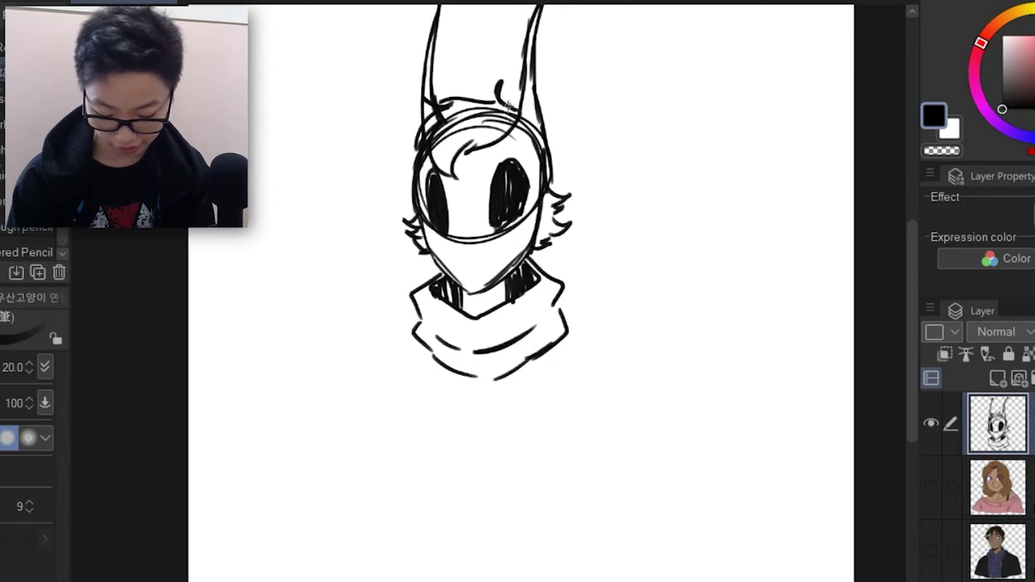
left_click_drag(380, 134, 437, 113)
mouse_move(391, 136)
left_mouse_down()
mouse_move(424, 126)
mouse_move(414, 171)
mouse_move(472, 180)
mouse_move(480, 139)
mouse_move(502, 243)
left_mouse_up()
left_click_drag(568, 174, 572, 185)
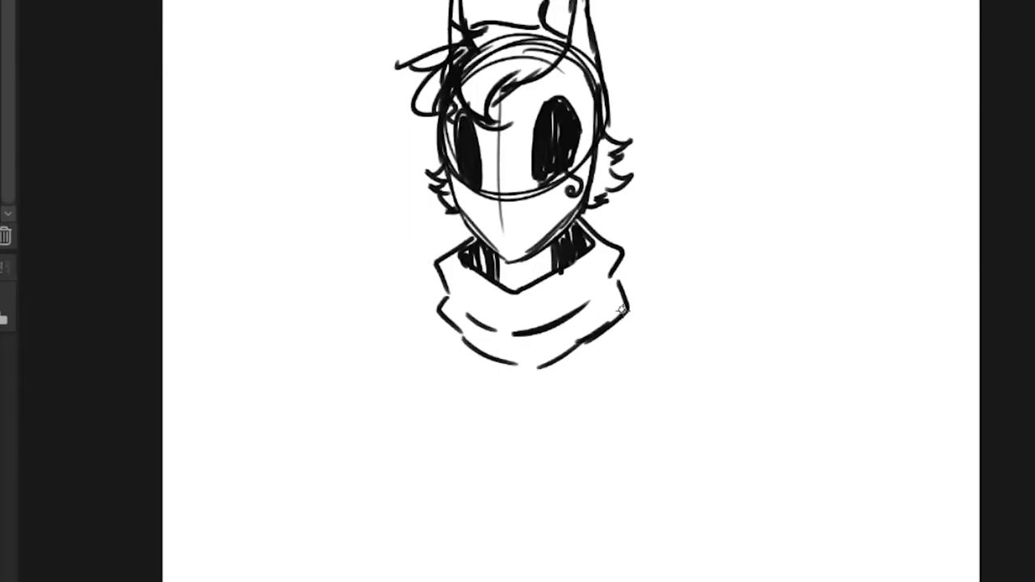
left_click_drag(445, 300, 400, 346)
left_click_drag(628, 299, 685, 353)
On a separate layer over the faded sketch, ink the swept hair and the antennae with the size 12 black G-pen.
scroll(651, 102, "up", 3)
left_click_drag(625, 63, 676, 123)
left_click_drag(631, 104, 520, 87)
mouse_move(496, 200)
left_mouse_down()
mouse_move(570, 264)
mouse_move(628, 167)
left_mouse_up()
mouse_move(678, 202)
left_mouse_down()
mouse_move(713, 2)
mouse_move(724, 279)
left_mouse_up()
left_click_drag(503, 191, 516, 19)
left_click_drag(681, 144, 714, 375)
left_click_drag(490, 232, 595, 445)
key("ctrl+z")
key("ctrl+z")
Ink the pointed mask outline, the spiky cheek fur on both sides and a short centre line above the chin.
left_click_drag(722, 235, 702, 388)
mouse_move(490, 233)
left_mouse_down()
mouse_move(599, 446)
mouse_move(705, 372)
left_mouse_up()
left_click_drag(726, 204, 760, 228)
left_click_drag(723, 234, 730, 342)
left_click_drag(731, 299, 728, 344)
mouse_move(485, 291)
left_mouse_down()
mouse_move(476, 338)
mouse_move(505, 376)
left_mouse_up()
left_click_drag(588, 378, 599, 436)
Outline the two large almond-shaped eyes and fill them with black.
mouse_move(679, 206)
left_mouse_down()
mouse_move(635, 331)
mouse_move(695, 210)
left_mouse_up()
left_click_drag(505, 242, 550, 348)
left_click(664, 271)
left_click(527, 276)
Ink both sides of the neck and a small zigzag fur mark beneath the chin.
left_click_drag(577, 436, 577, 469)
left_click_drag(658, 417, 660, 464)
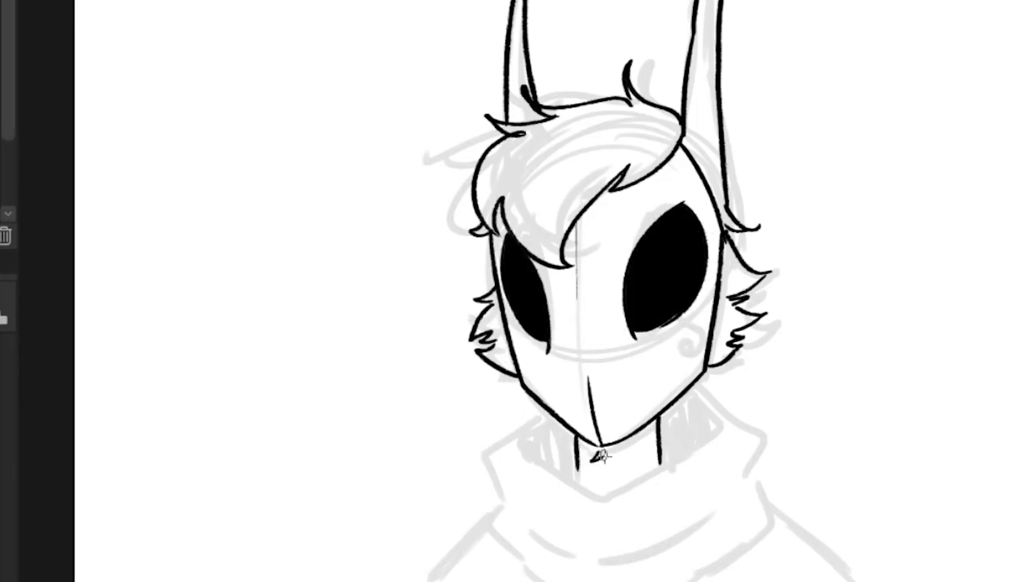
left_click_drag(595, 453, 604, 472)
Ink the high folded collar around the neck and blacken the gaps on either side of the neck.
left_click_drag(531, 443, 722, 418)
left_click_drag(697, 386, 745, 469)
mouse_move(553, 416)
left_mouse_down()
mouse_move(523, 502)
mouse_move(550, 580)
left_mouse_up()
left_click_drag(750, 469, 681, 580)
left_click_drag(540, 442, 575, 471)
left_click_drag(584, 532, 660, 538)
Ink both sloping shoulder lines and a vertical seam down the centre of the collar.
left_click_drag(740, 443, 819, 506)
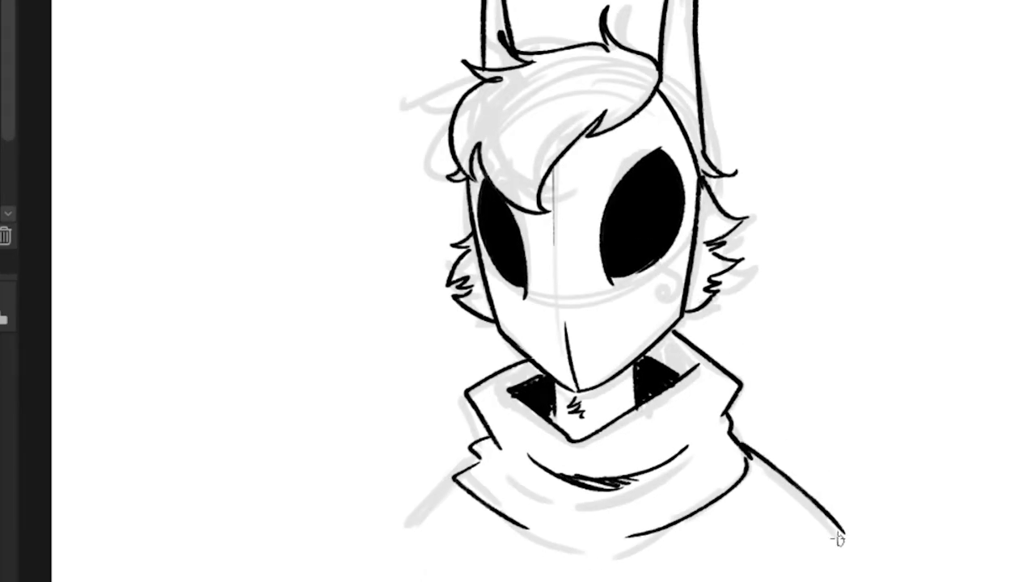
left_click_drag(461, 479, 383, 532)
left_click_drag(582, 441, 578, 543)
Delete the faded rough sketch and set up an empty layer beneath the line art for colouring.
left_click(997, 487)
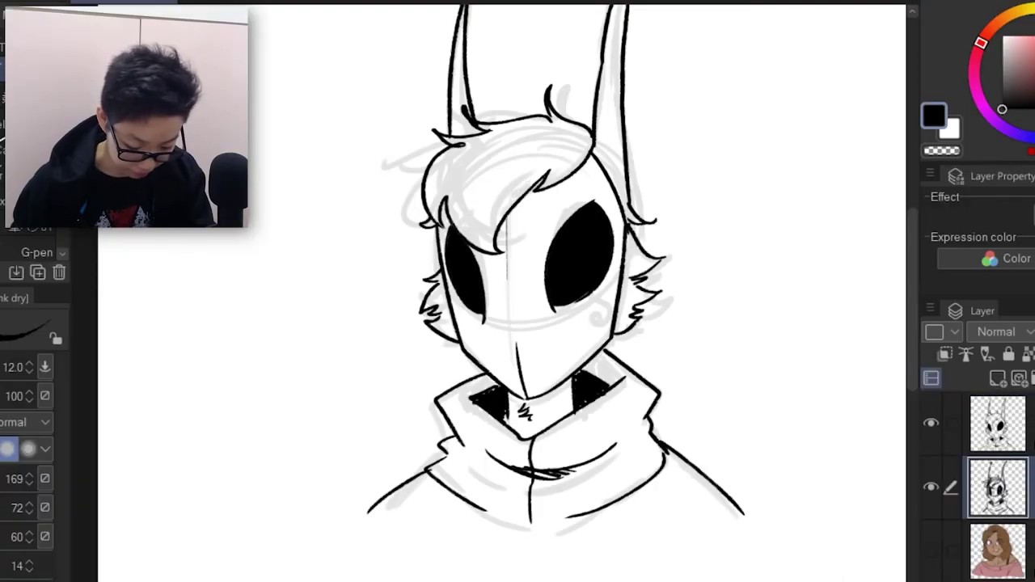
key("Delete")
key("ctrl+shift+n")
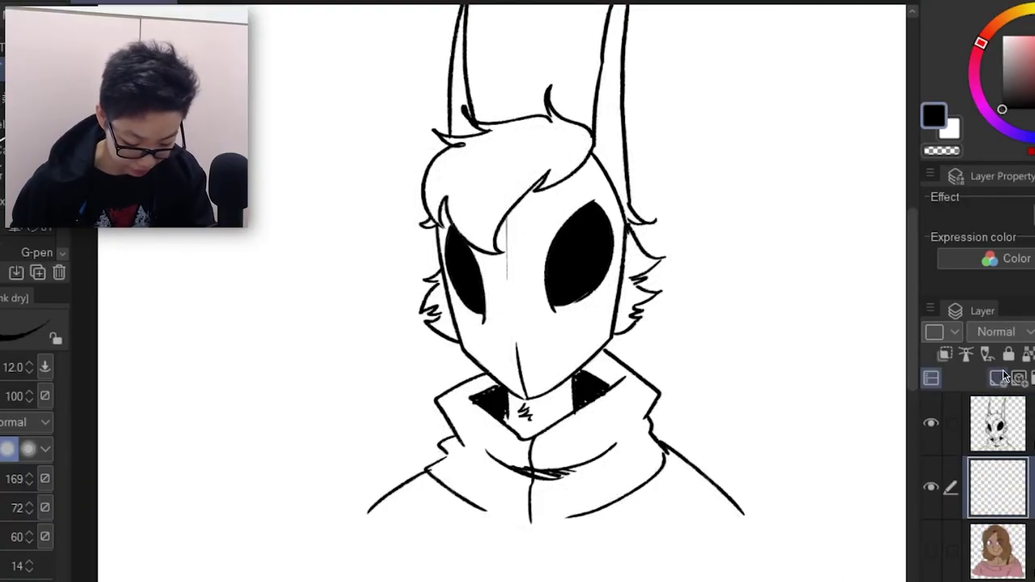
Fill the mask with a pale lavender blue.
left_click(1033, 138)
left_click_drag(1017, 59, 1011, 40)
key("g")
left_click(509, 233)
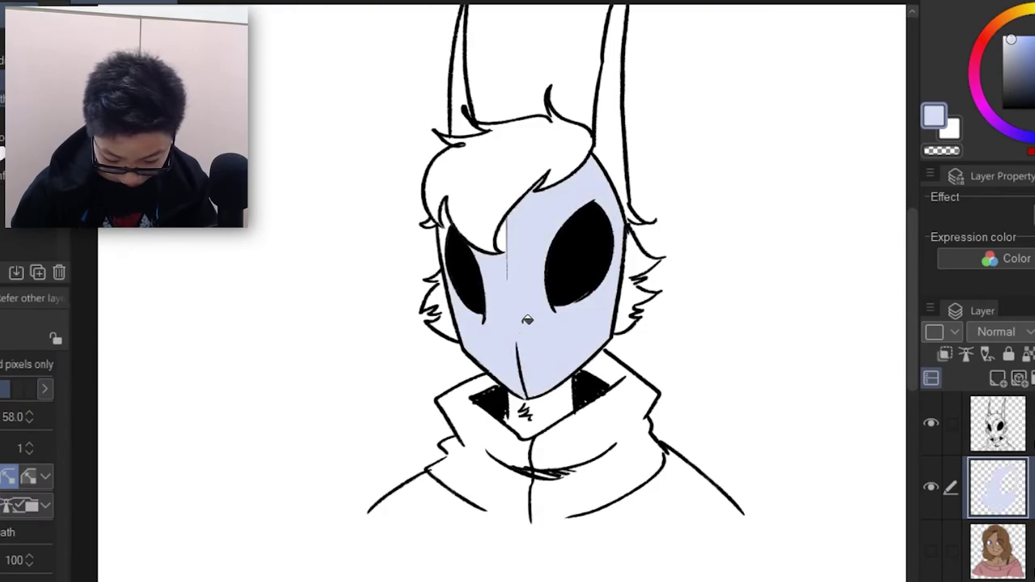
Draw a bright magenta swirl beneath the larger eye with the size 12 G-pen.
left_click_drag(1000, 30, 980, 101)
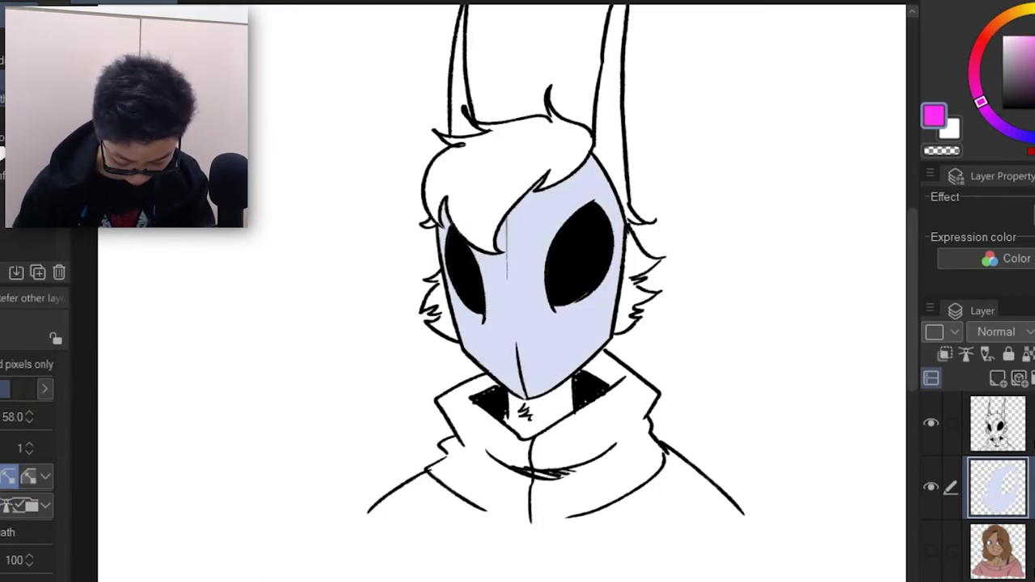
key("p")
mouse_move(593, 293)
left_mouse_down()
mouse_move(604, 301)
mouse_move(599, 319)
left_mouse_up()
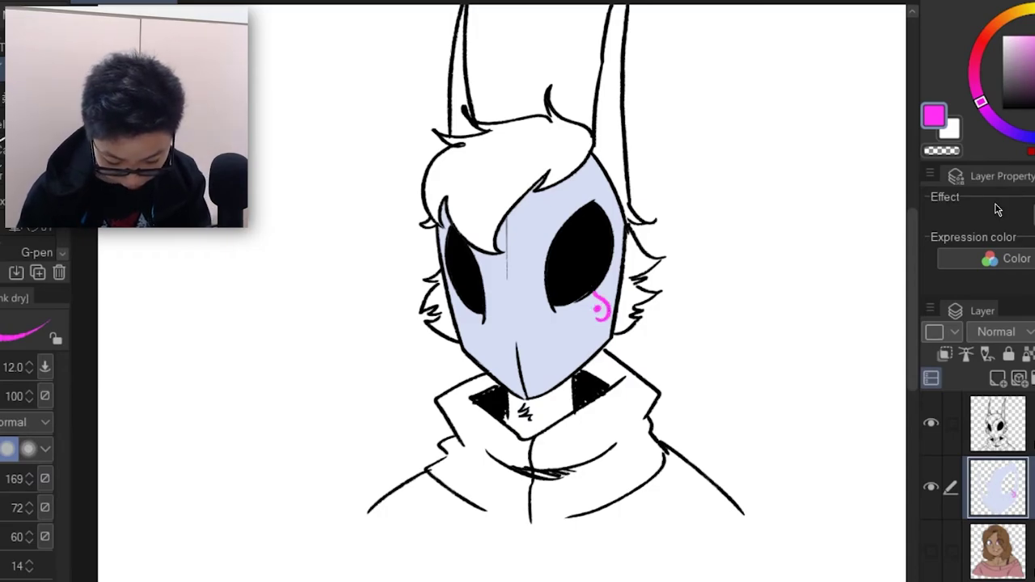
Draw a small bright blue mark at the mask's edge beside the smaller eye, and fill the hair, antennae, cheek fur and neck dark purple.
left_click(1034, 140)
left_click_drag(1034, 46, 1034, 36)
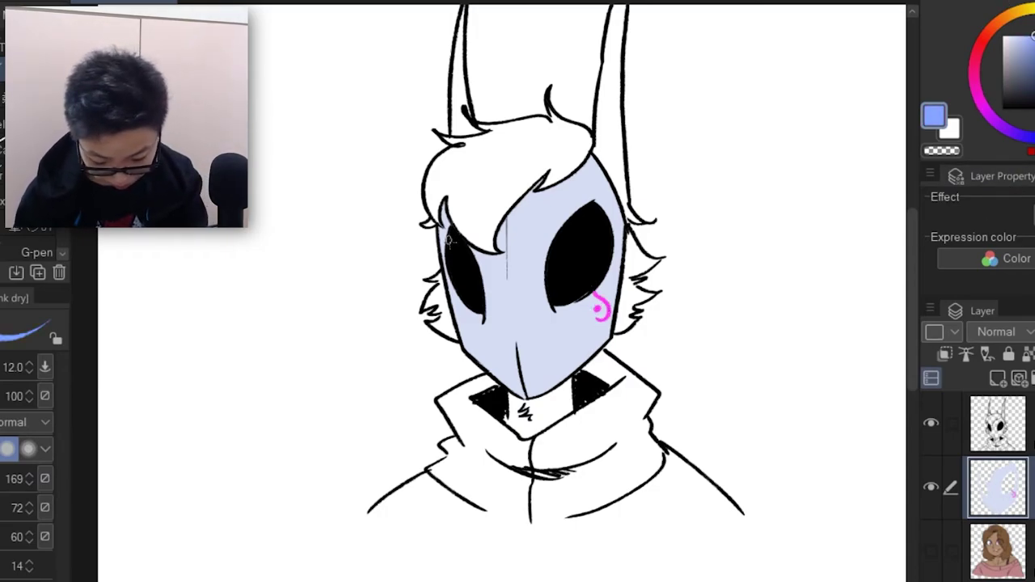
key("ctrl+z")
left_click(1034, 36)
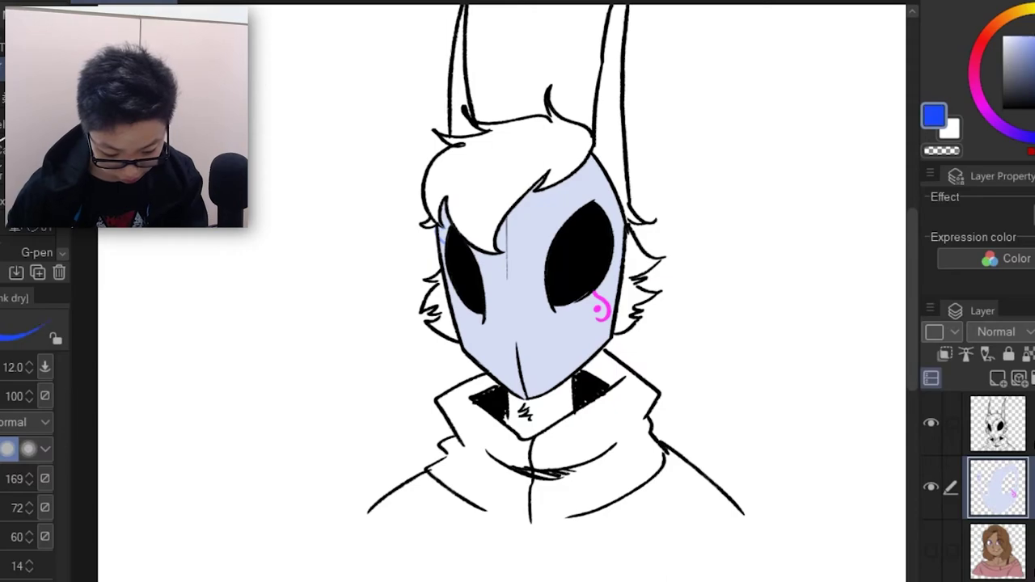
left_click_drag(439, 226, 443, 239)
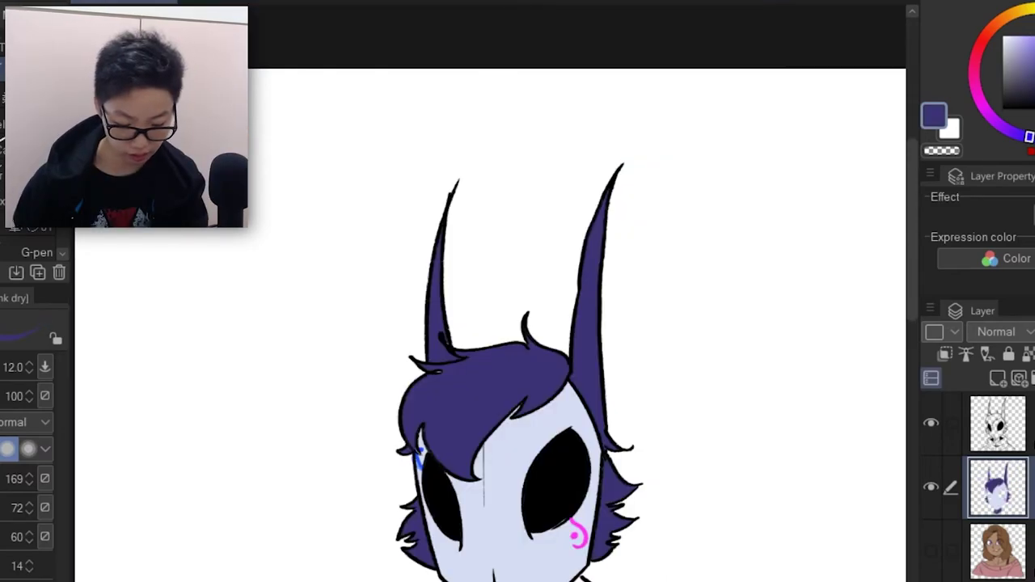
Dab a soft pink glow on the tip of the antenna above the larger eye using the size 60 soft airbrush.
left_click(1034, 44)
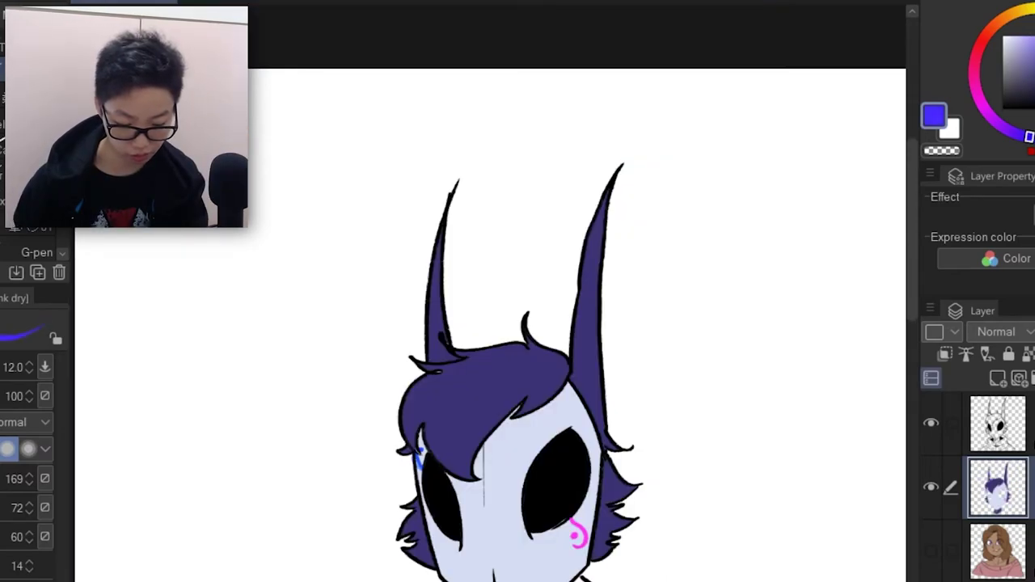
left_click(982, 105)
left_click_drag(1034, 58, 1034, 38)
key("b")
key("b")
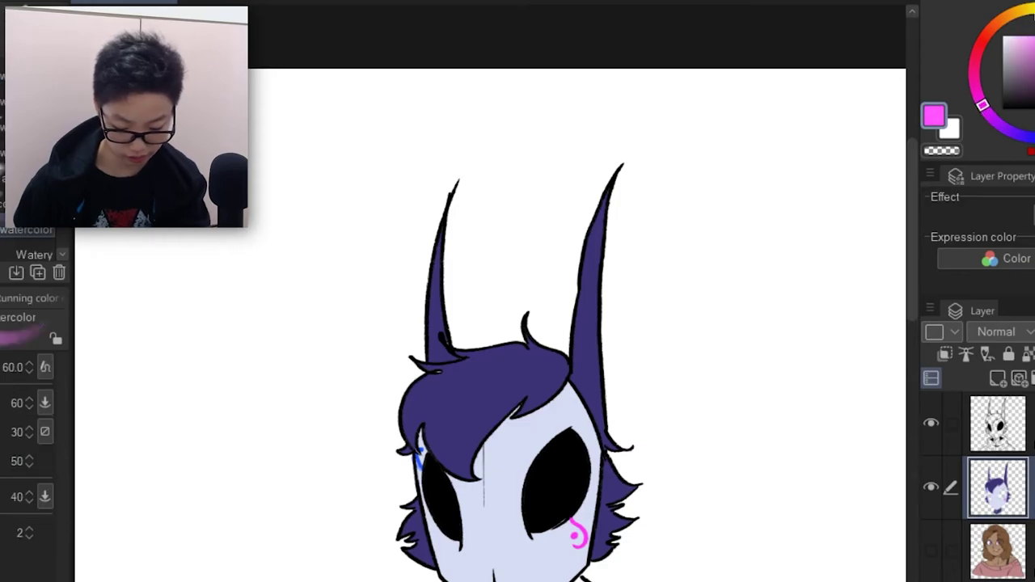
key("]")
key("]")
key("]")
key("]")
key("]")
key("]")
key("]")
left_click(627, 160)
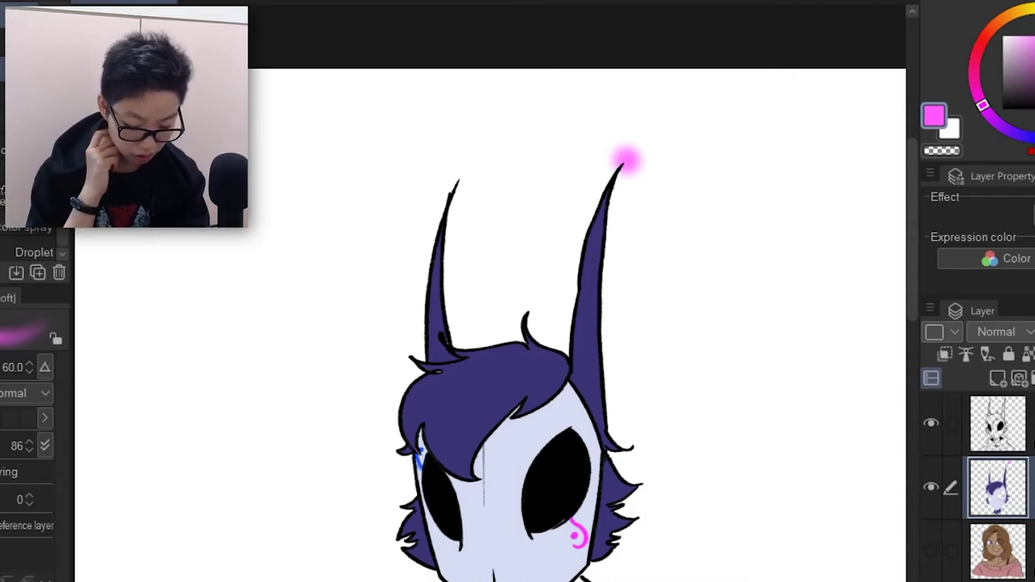
Dab a soft blue glow on the tip of the other antenna.
left_click(1034, 138)
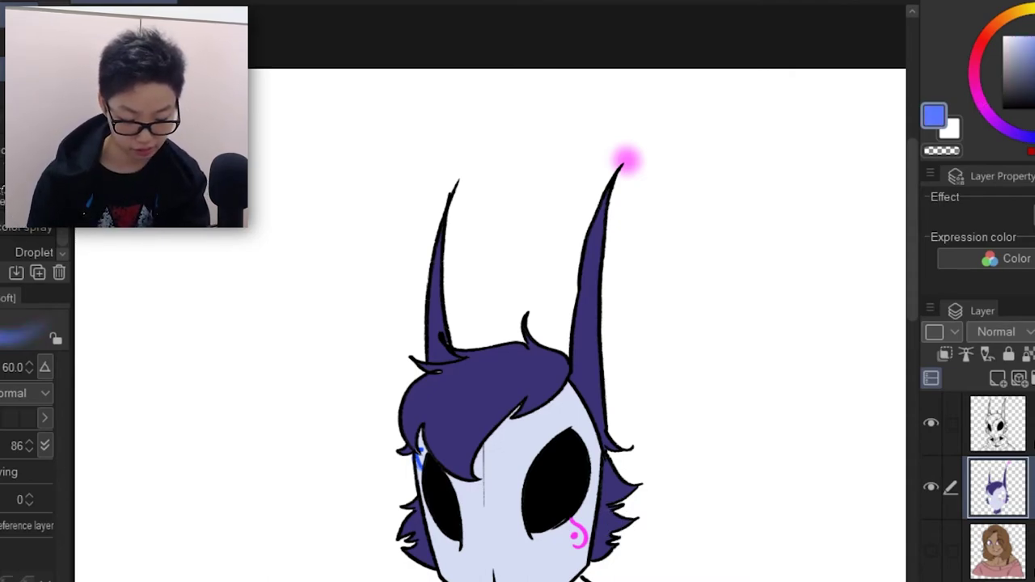
left_click(459, 173)
left_click(459, 174)
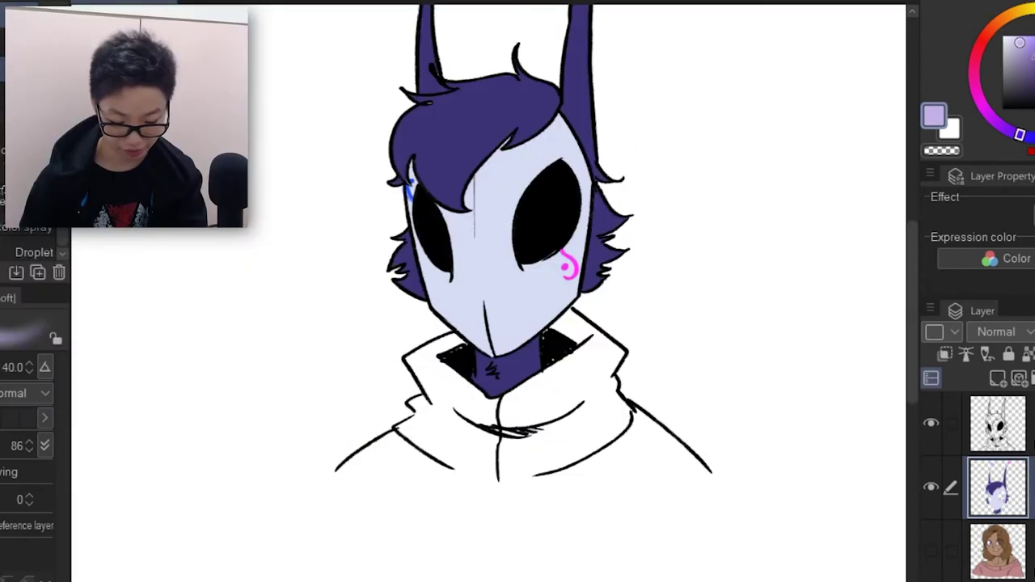
Close the garment's lower edge with a curved light lavender line and fill the collar and shoulders with the same colour.
key("p")
mouse_move(335, 473)
left_mouse_down()
mouse_move(449, 518)
mouse_move(620, 498)
mouse_move(711, 469)
left_mouse_up()
key("g")
left_click(629, 432)
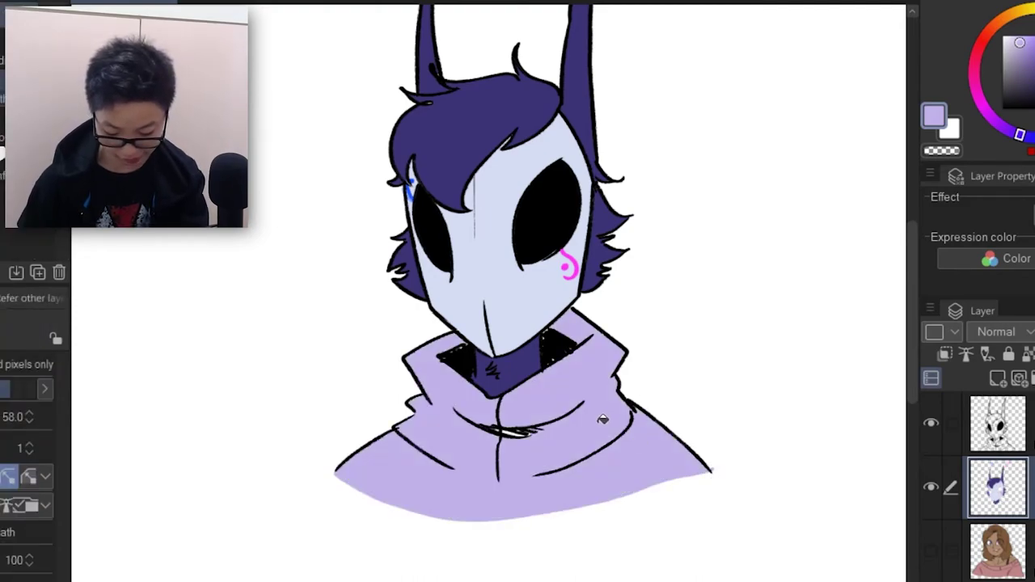
Paint a muted grey-purple strip along the garment's centre seam with the size 30 G-pen.
key("p")
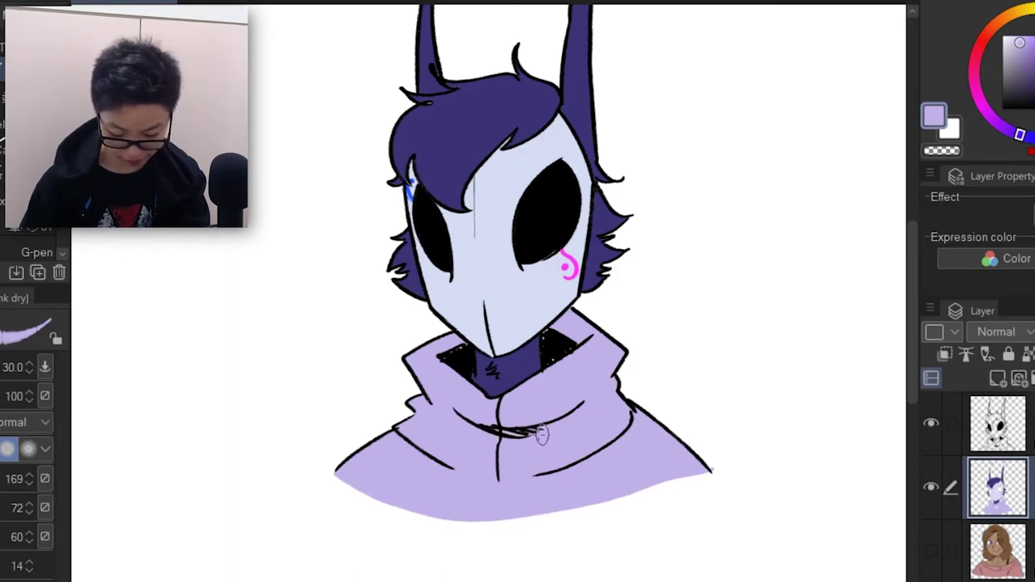
left_click(1022, 64)
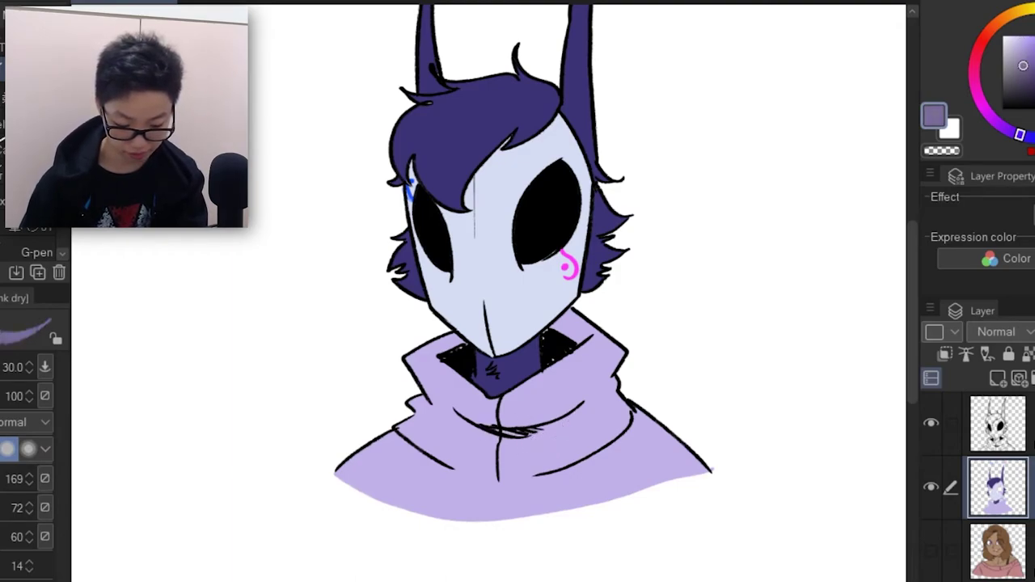
left_click_drag(505, 516, 509, 395)
key("g")
left_click(595, 400)
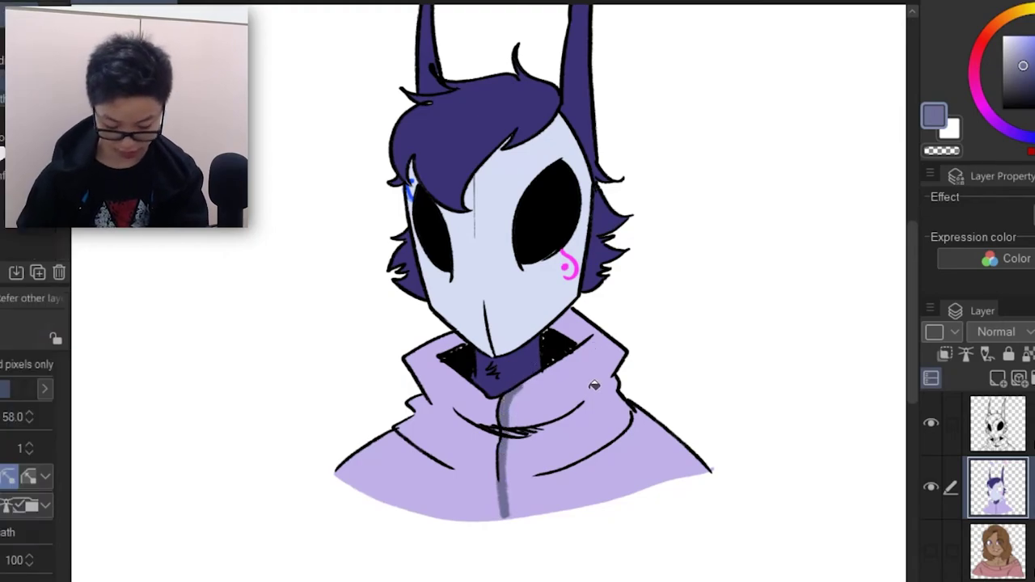
key("ctrl+z")
key("p")
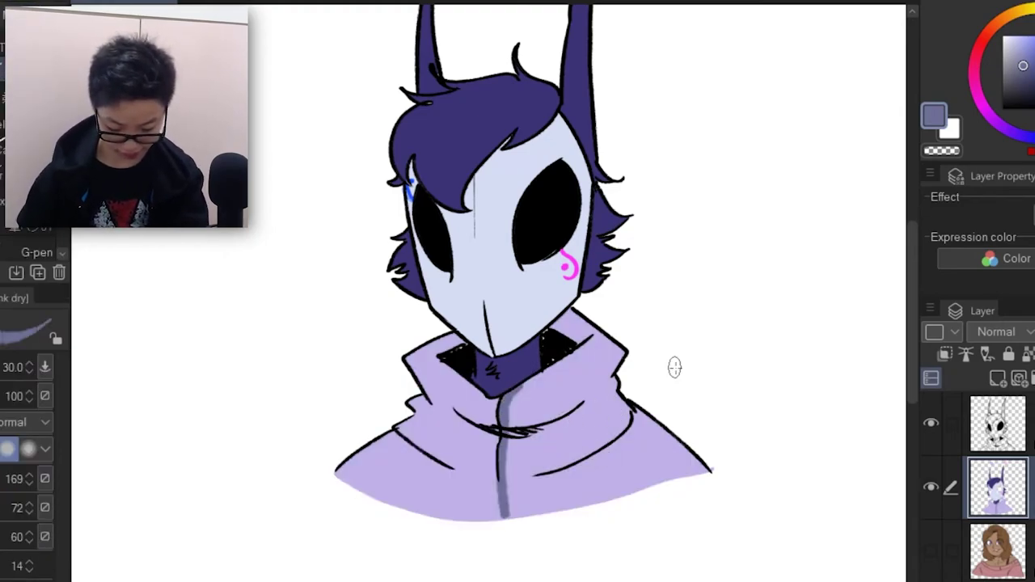
Add a layer clipped to the flat colours and airbrush magenta-purple shading onto the creature's hair.
left_click(996, 378)
left_click(946, 353)
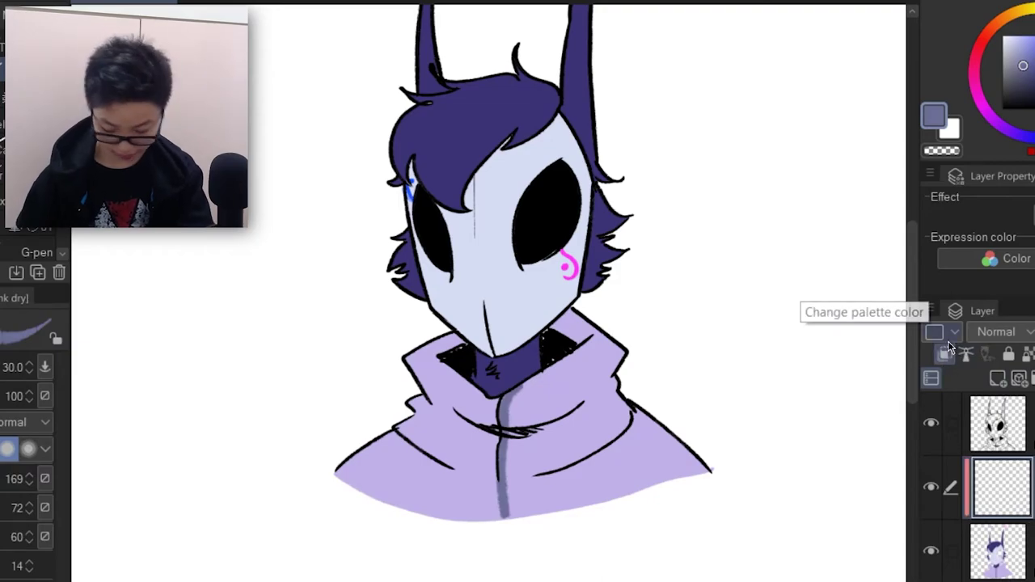
left_click(32, 44)
mouse_move(579, 318)
left_mouse_down()
mouse_move(561, 343)
mouse_move(576, 314)
mouse_move(558, 325)
mouse_move(594, 368)
left_mouse_up()
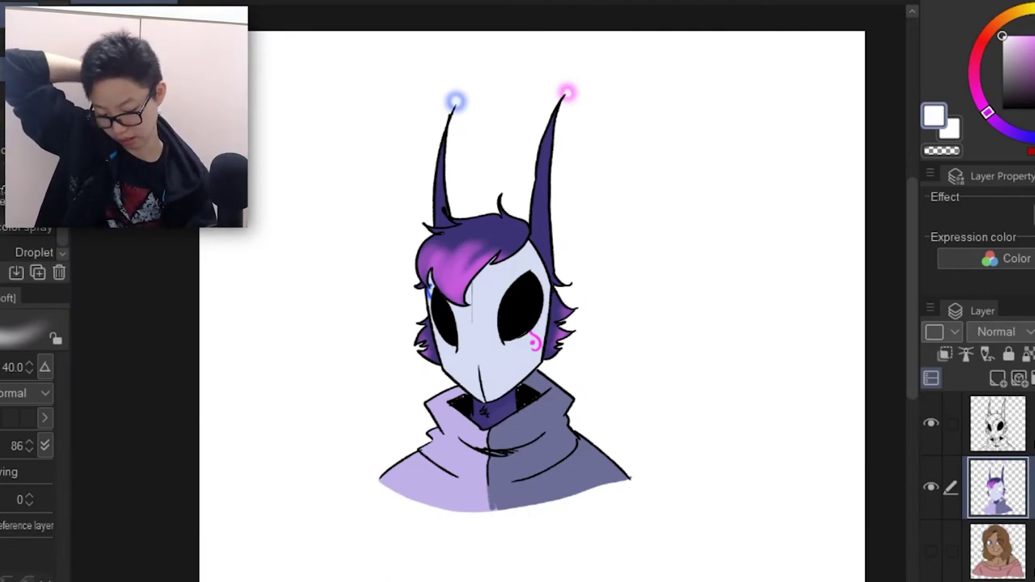
Try to dab small white speckles onto the purple hair with the soft airbrush at size 12.
key("bracketleft")
key("bracketleft")
key("bracketleft")
key("bracketleft")
key("bracketleft")
key("bracketleft")
left_click(448, 269)
left_click(457, 242)
left_click(474, 259)
key("ctrl+z")
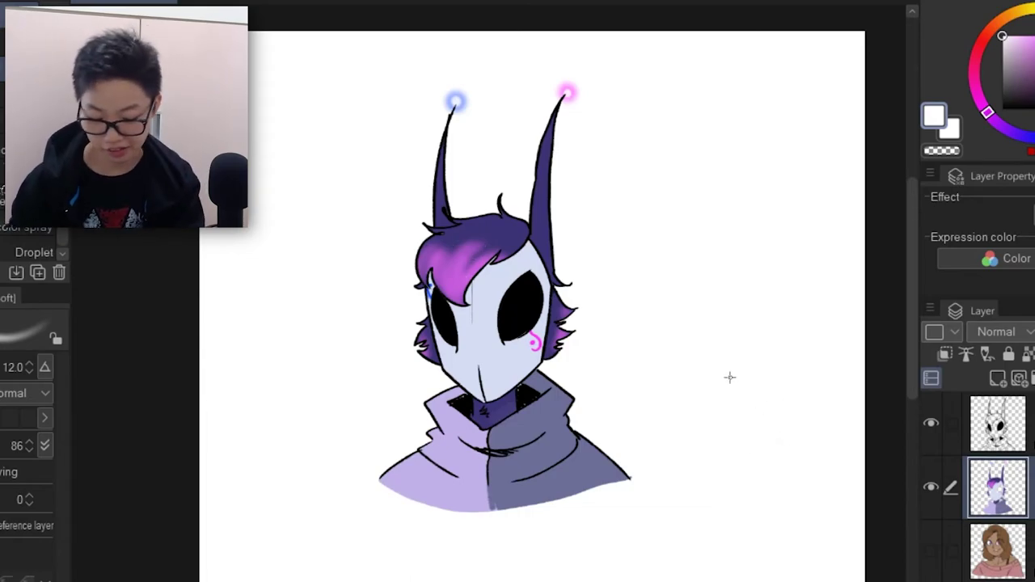
Compare the masked portrait with the maninder.jpg reference in Photos and hide the maninder choice on the picker wheel.
key("alt+Tab")
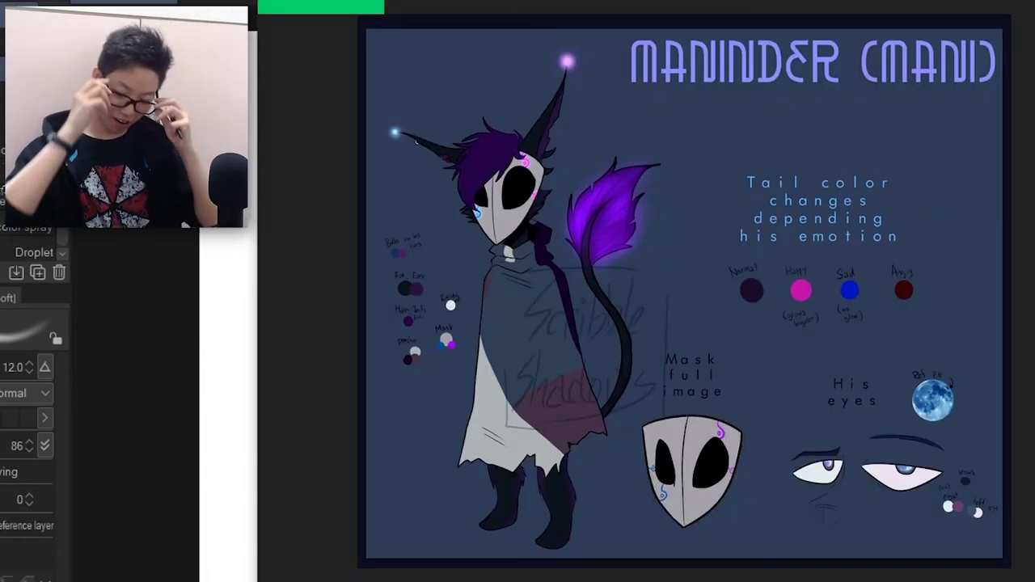
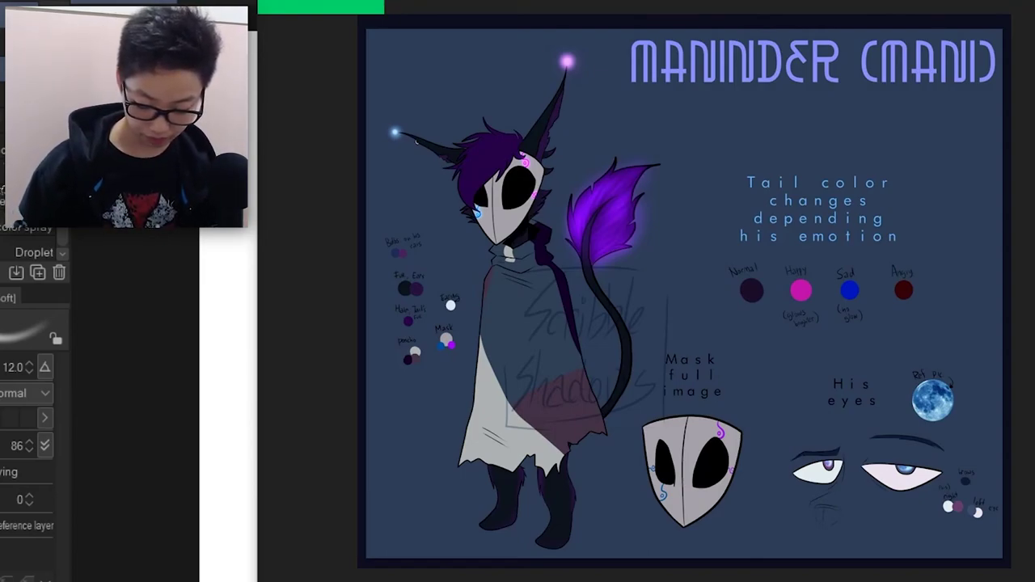
mouse_move(793, 0)
left_mouse_down()
mouse_move(965, 220)
mouse_move(1034, 115)
left_mouse_up()
left_click_drag(964, 112, 1013, 68)
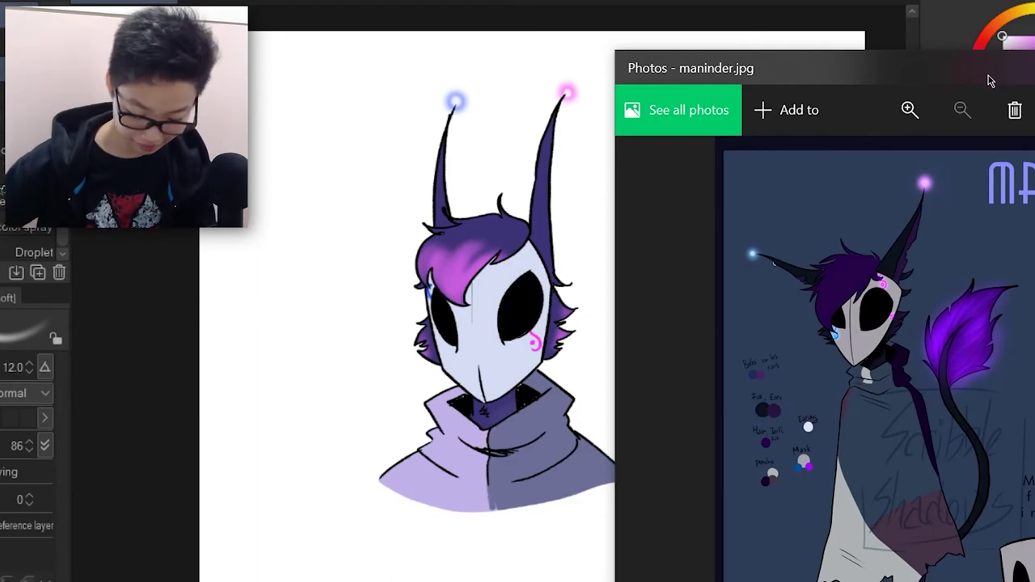
left_click_drag(1016, 72, 982, 0)
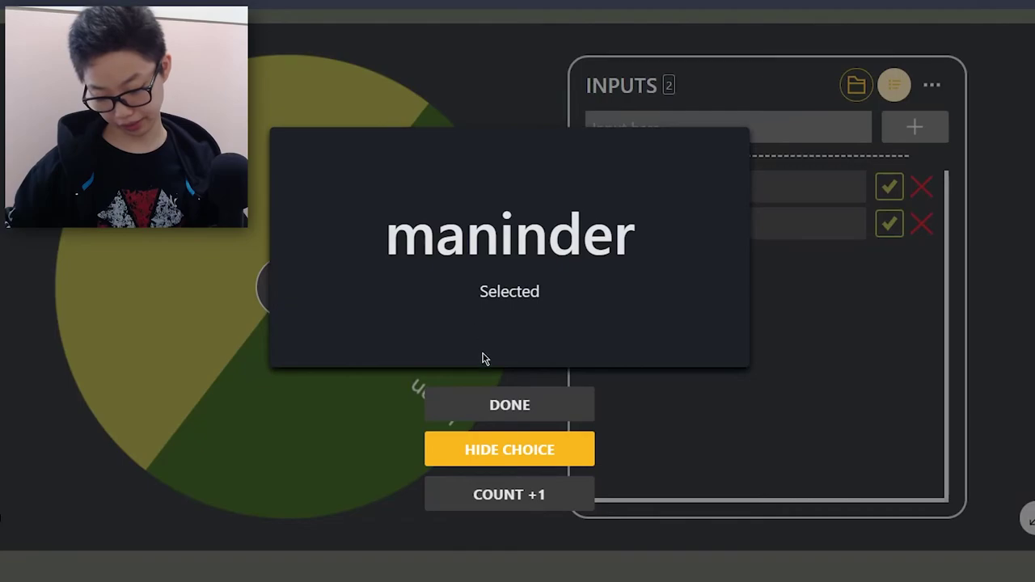
left_click(497, 458)
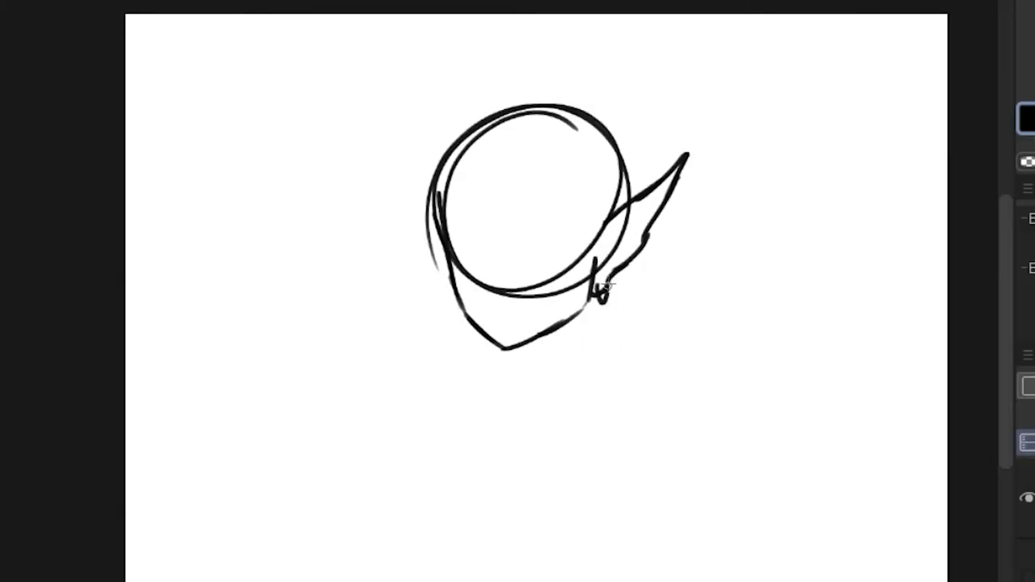
Sketch the swept hair with its long wavy locks and the hatched shaved side over the elf's head circle.
mouse_move(550, 121)
left_mouse_down()
mouse_move(602, 235)
mouse_move(453, 242)
left_mouse_up()
left_click_drag(418, 106, 597, 115)
left_click_drag(448, 124, 430, 273)
left_click_drag(430, 275, 420, 328)
left_click_drag(583, 121, 624, 194)
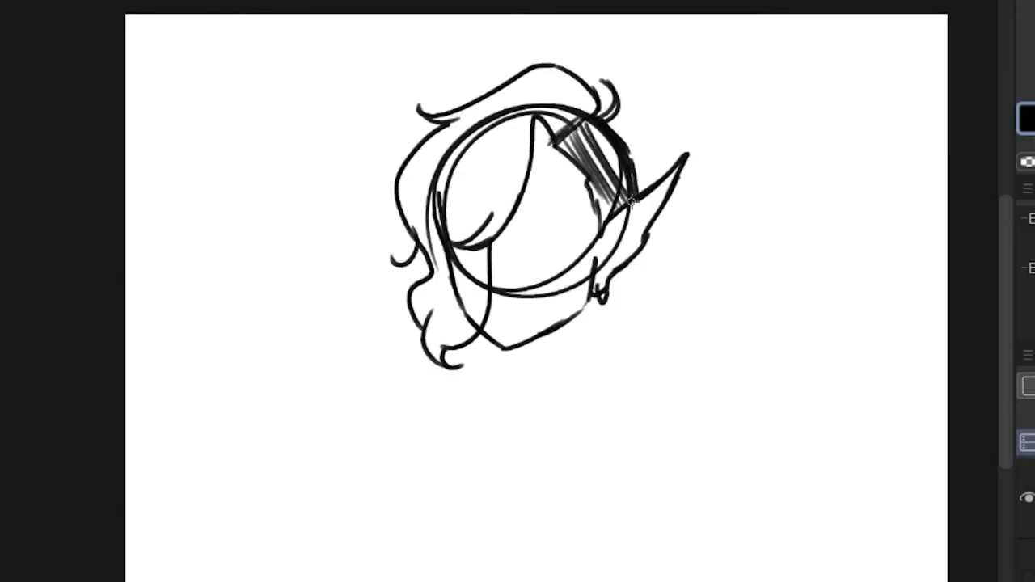
Sketch the neck and folded turtleneck collar, with dark shading beneath the chin and inside the collar.
scroll(645, 190, "up", 3)
left_click_drag(559, 358, 577, 446)
left_click_drag(457, 429, 471, 523)
left_click_drag(471, 518, 604, 431)
mouse_move(467, 457)
left_mouse_down()
mouse_move(487, 414)
mouse_move(537, 357)
mouse_move(612, 464)
left_mouse_up()
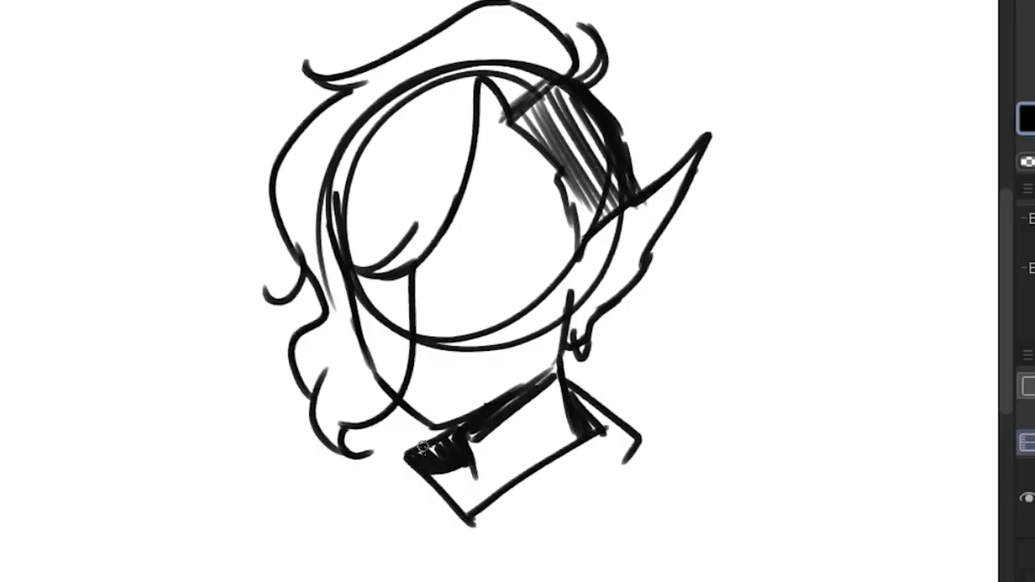
left_click_drag(386, 444, 436, 511)
left_click_drag(518, 558, 623, 493)
left_click_drag(416, 541, 485, 557)
Sketch the elf's visible eye, eyebrow, nose and small mouth.
mouse_move(446, 243)
left_mouse_down()
mouse_move(554, 264)
mouse_move(506, 283)
left_mouse_up()
left_click_drag(474, 177, 534, 197)
left_click_drag(420, 281, 410, 320)
left_click_drag(429, 374, 449, 377)
Sketch the collar ribbing, shoulders and sleeve creases, and add detail inside the pointed ear.
left_click_drag(485, 452, 459, 331)
left_click_drag(599, 356, 707, 450)
left_click_drag(318, 383, 322, 495)
left_click_drag(364, 348, 256, 466)
left_click_drag(517, 243, 527, 357)
left_click_drag(651, 186, 570, 293)
left_click_drag(517, 364, 565, 284)
left_click_drag(755, 473, 802, 543)
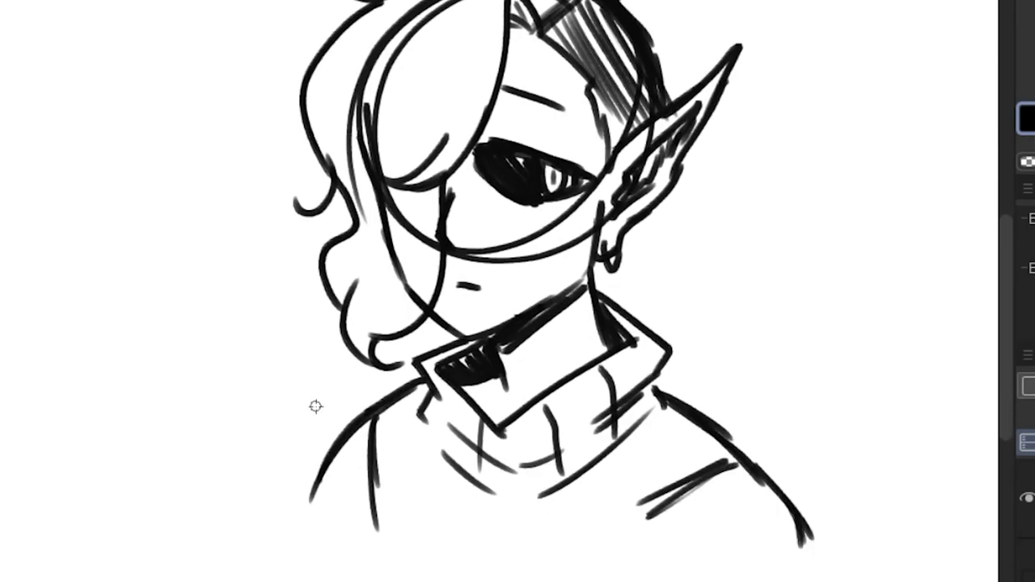
Sketch a leafy curling vine beside each shoulder and add strand lines to the hair.
left_click_drag(271, 355, 372, 526)
mouse_move(704, 417)
left_mouse_down()
mouse_move(724, 249)
mouse_move(713, 180)
left_mouse_up()
left_click_drag(333, 519, 331, 556)
left_click_drag(306, 453, 268, 430)
left_click_drag(312, 399, 346, 374)
left_click_drag(517, 243, 541, 341)
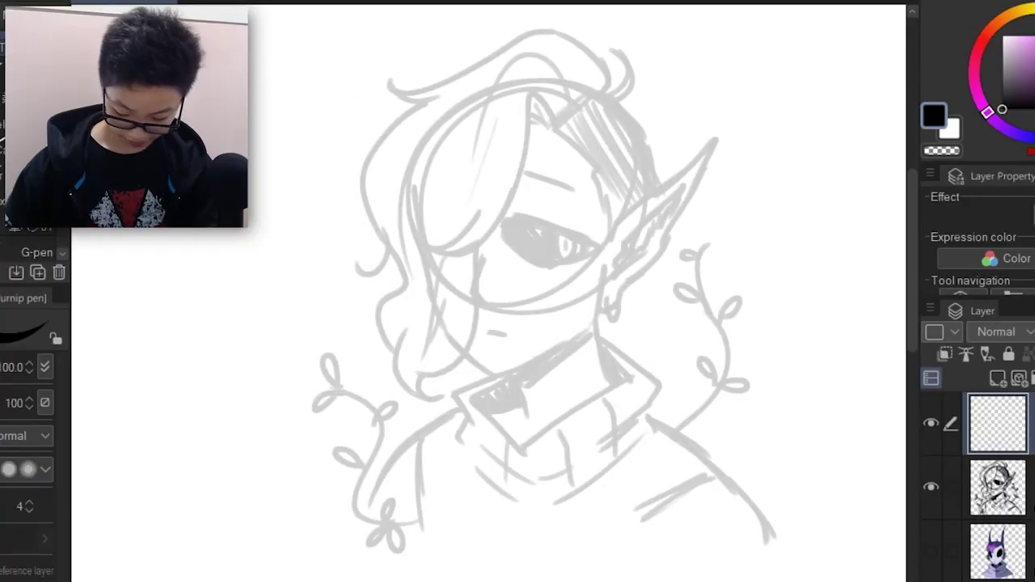
Ink the fringe's inner edge and the nose over the faded sketch with the size 10 G-pen.
left_click(3, 76)
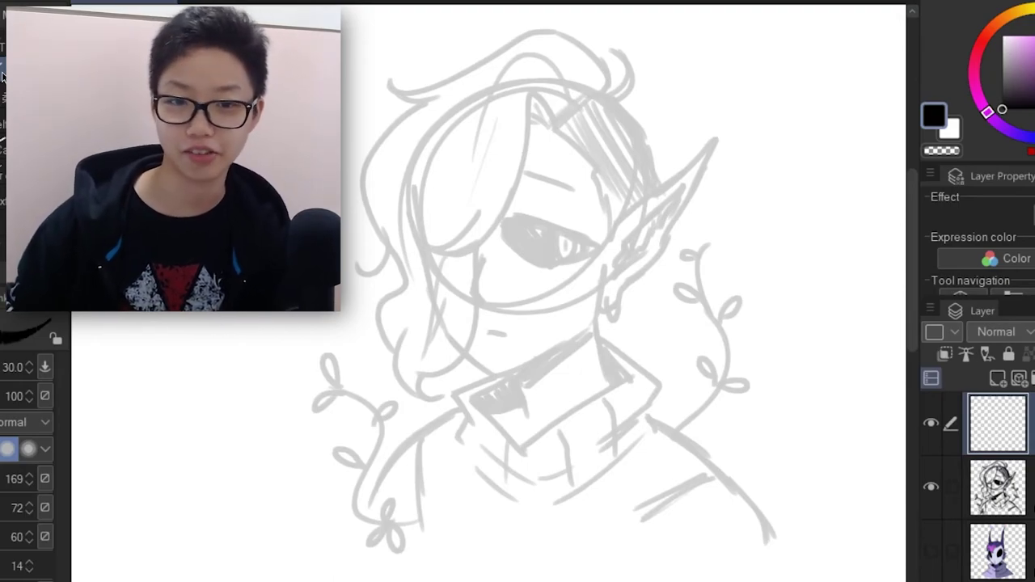
mouse_move(552, 123)
left_mouse_down()
mouse_move(536, 84)
mouse_move(541, 109)
mouse_move(530, 91)
mouse_move(498, 200)
left_mouse_up()
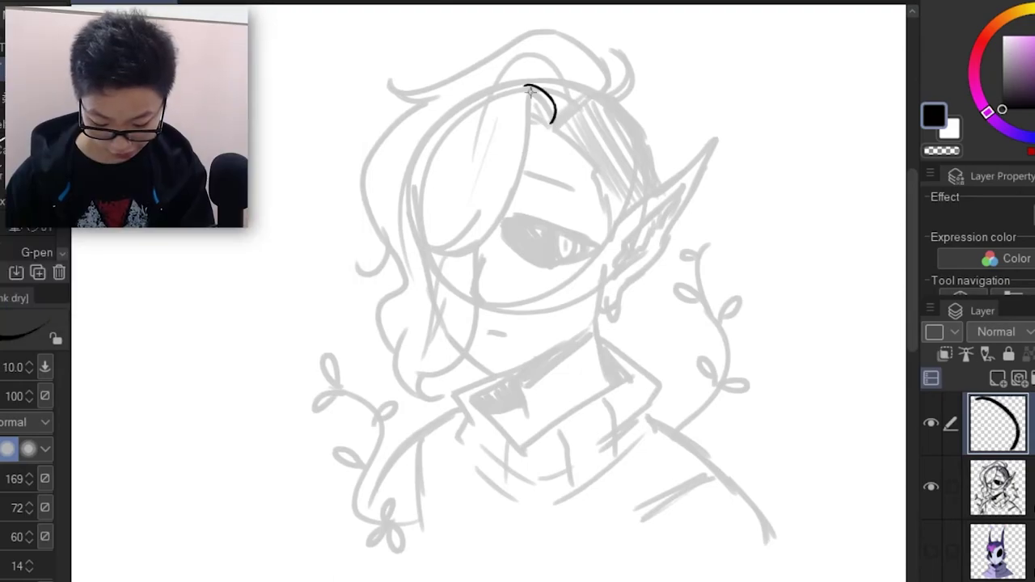
key("ctrl+z")
mouse_move(554, 121)
left_mouse_down()
mouse_move(531, 98)
mouse_move(476, 236)
left_mouse_up()
key("ctrl+z")
mouse_move(555, 126)
left_mouse_down()
mouse_move(464, 237)
mouse_move(436, 247)
mouse_move(501, 201)
mouse_move(474, 282)
mouse_move(488, 307)
left_mouse_up()
key("ctrl+z")
mouse_move(484, 263)
left_mouse_down()
mouse_move(472, 292)
mouse_move(485, 307)
left_mouse_up()
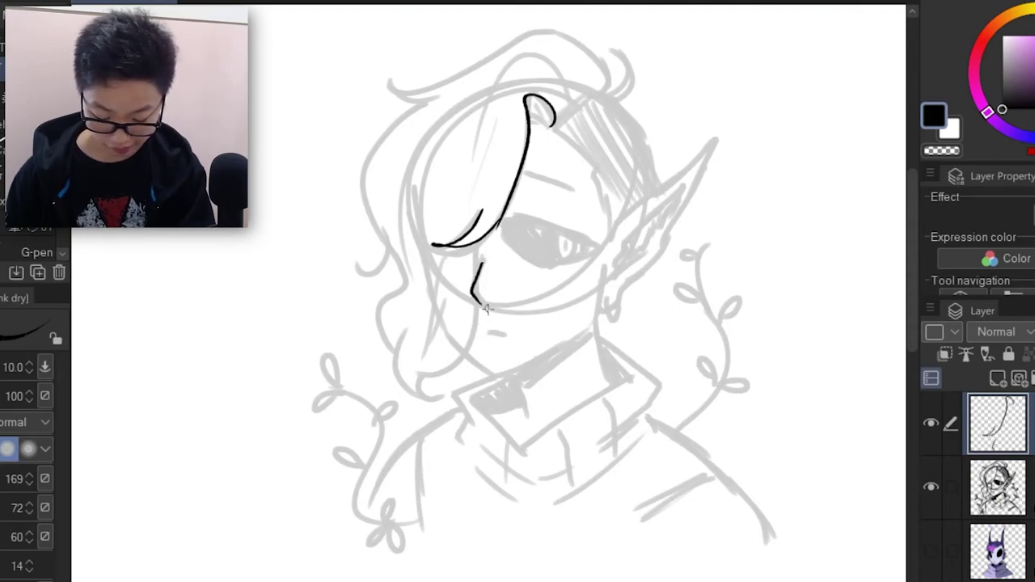
Ink the lock beside the nose, the top of the hair and its wavy outer contour.
left_click_drag(475, 257, 433, 365)
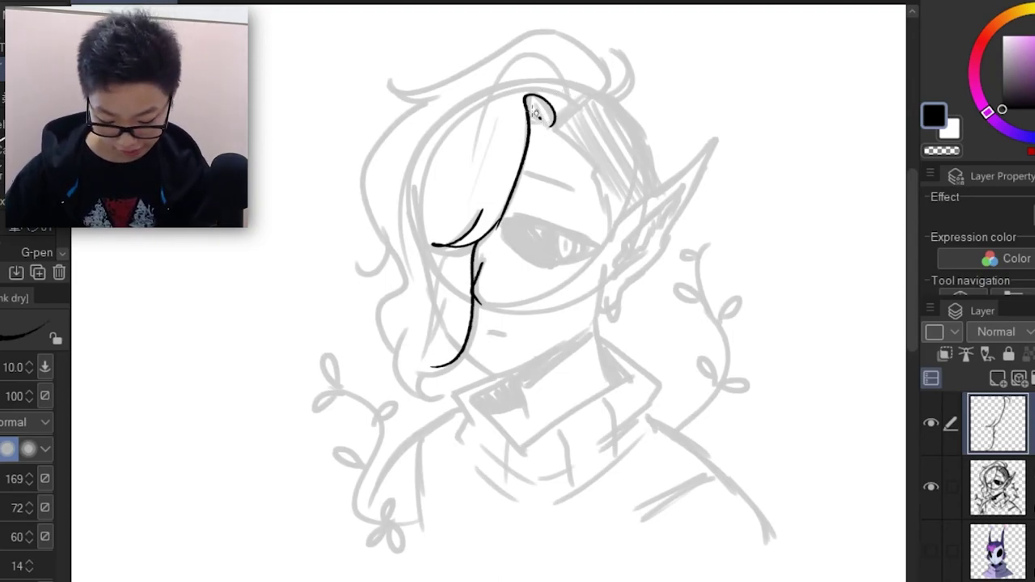
mouse_move(533, 101)
left_mouse_down()
mouse_move(550, 118)
mouse_move(574, 90)
mouse_move(611, 84)
mouse_move(542, 35)
mouse_move(521, 36)
mouse_move(437, 95)
left_mouse_up()
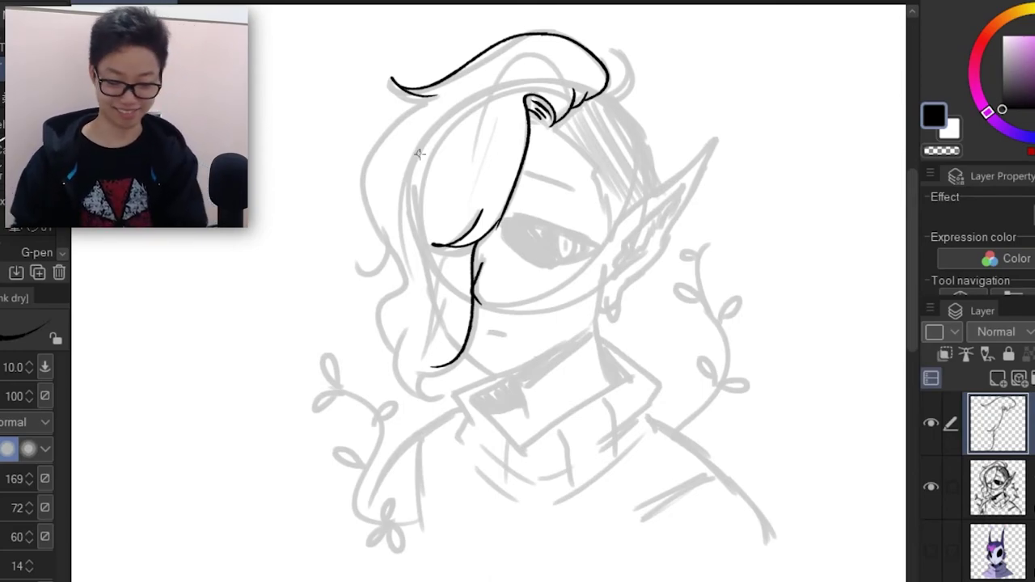
left_click_drag(432, 99, 388, 250)
key("ctrl+z")
mouse_move(432, 95)
left_mouse_down()
mouse_move(397, 253)
mouse_move(366, 269)
mouse_move(401, 357)
mouse_move(432, 392)
left_mouse_up()
left_click_drag(429, 392, 441, 365)
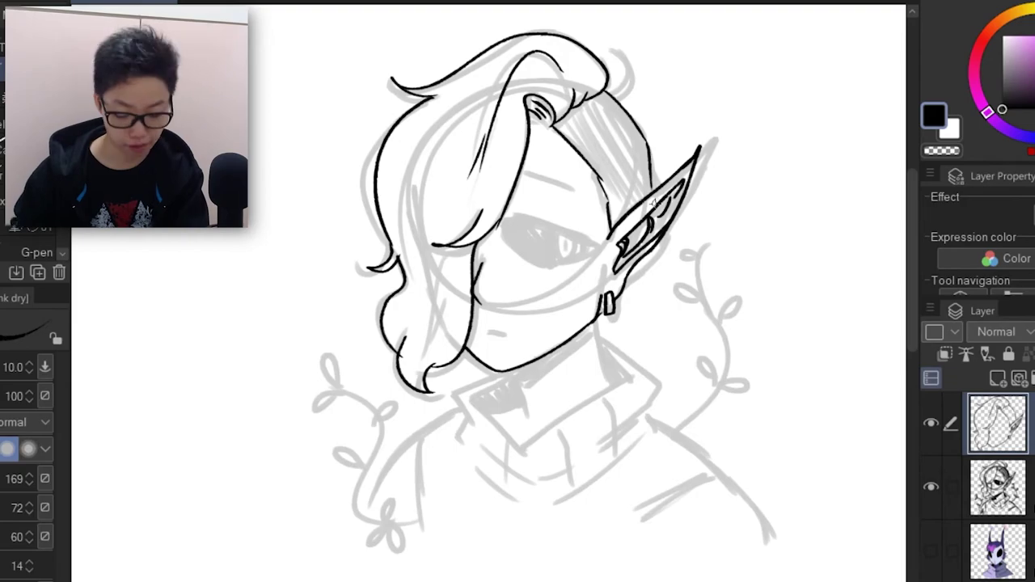
Ink the eye's upper lid, the eyebrow and the mouth, redoing strokes that miss the sketch.
left_click_drag(504, 218, 603, 251)
key("ctrl+z")
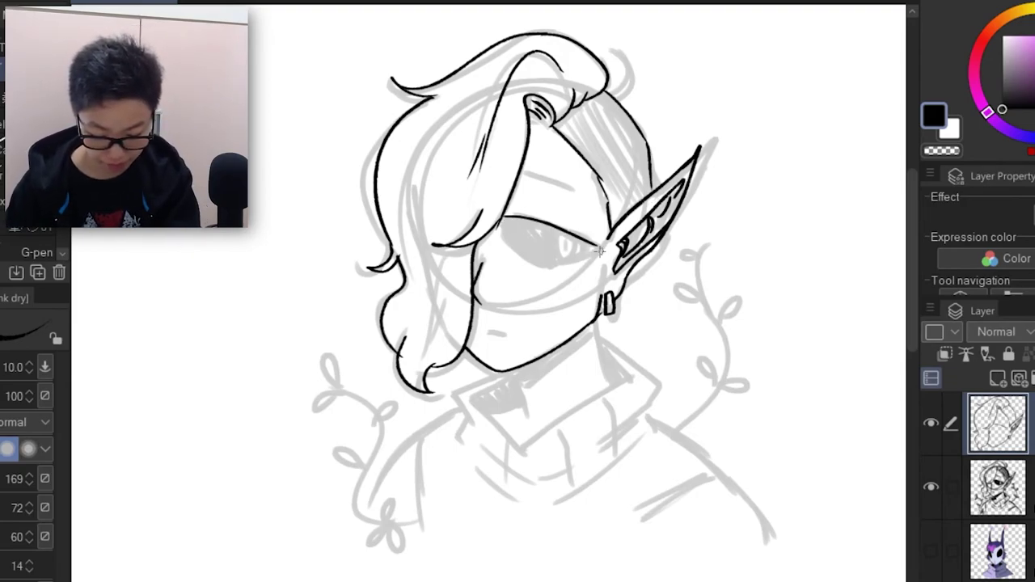
mouse_move(504, 225)
left_mouse_down()
mouse_move(526, 257)
mouse_move(603, 240)
left_mouse_up()
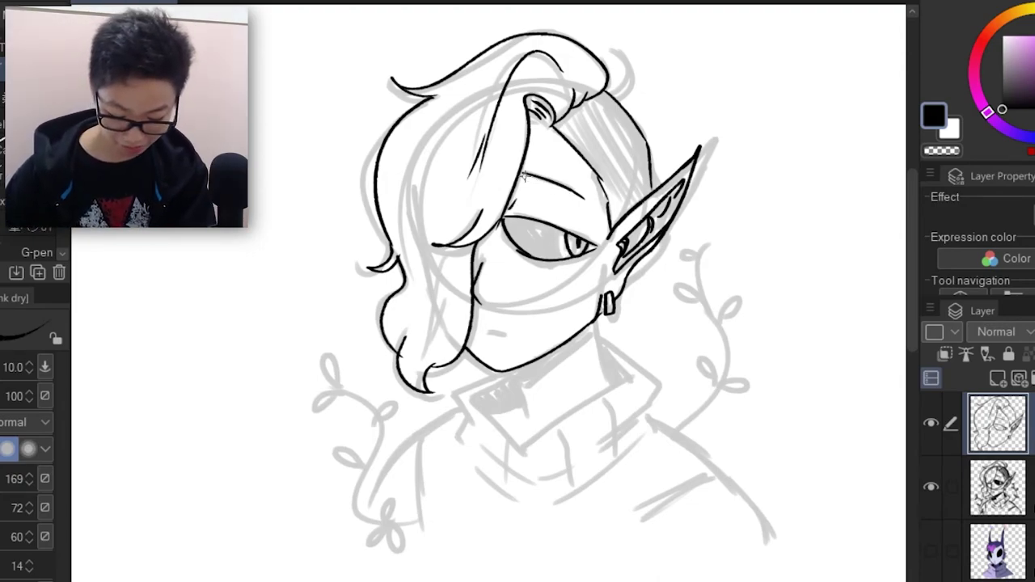
left_click_drag(524, 175, 588, 198)
key("ctrl+z")
key("ctrl+z")
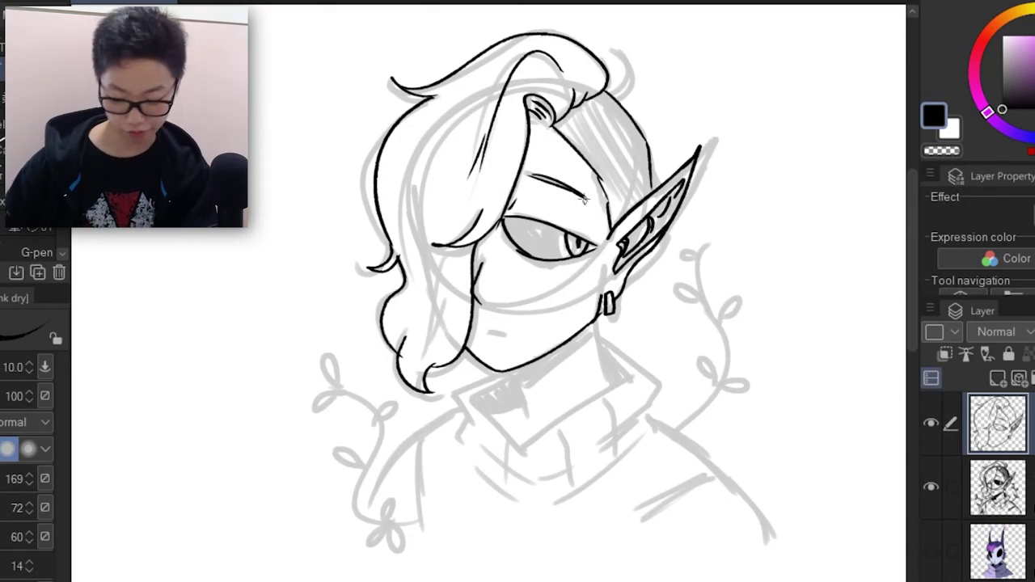
left_click_drag(483, 332, 501, 335)
key("ctrl+z")
Add a new layer beneath the elf's line art and fill the white of the eye with dark navy.
mouse_move(679, 376)
left_mouse_down()
mouse_move(692, 384)
mouse_move(698, 313)
left_mouse_up()
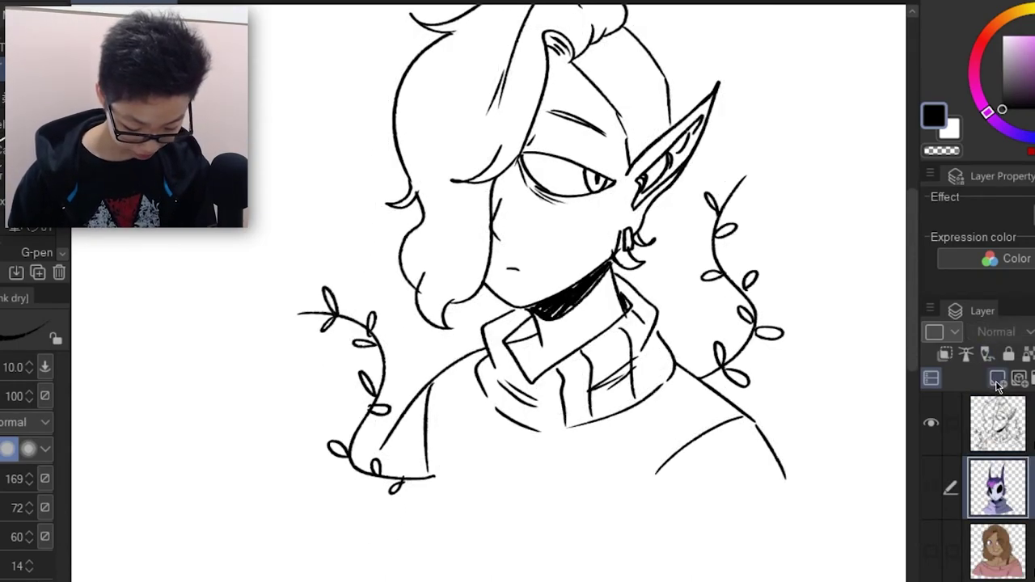
left_click(1007, 373)
left_click_drag(784, 340, 788, 395)
left_click(1034, 136)
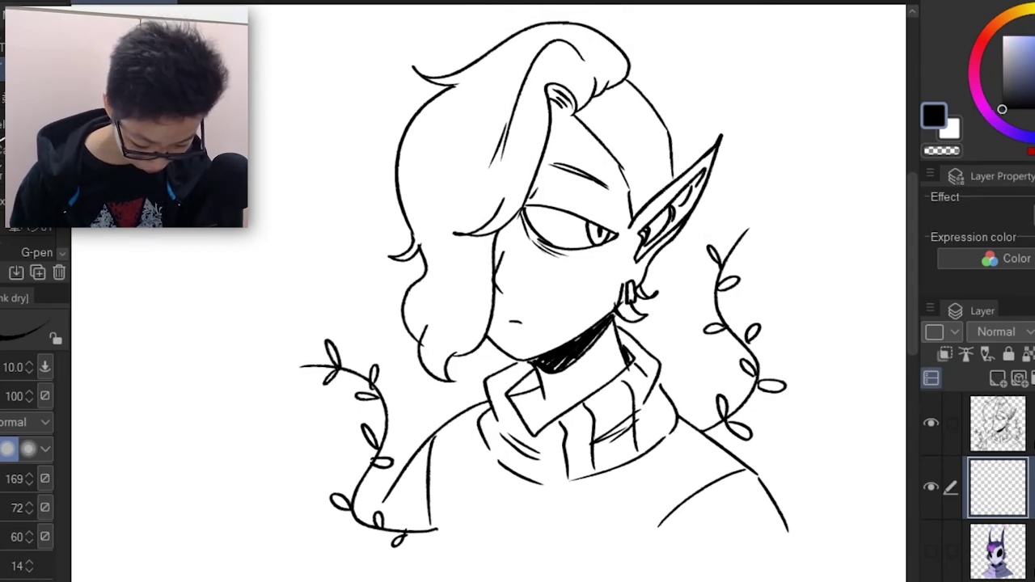
left_click(1023, 94)
key("g")
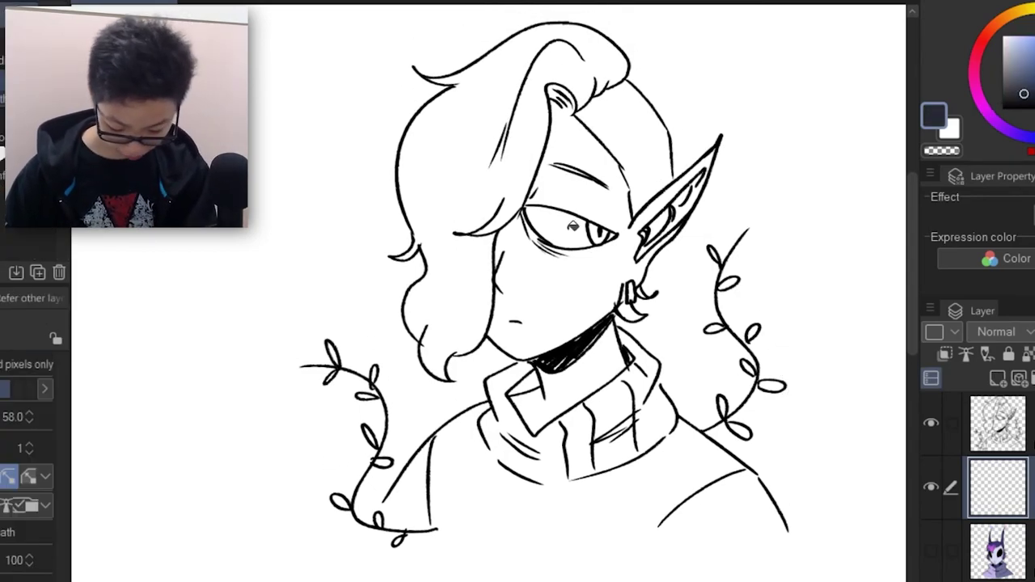
left_click(576, 225)
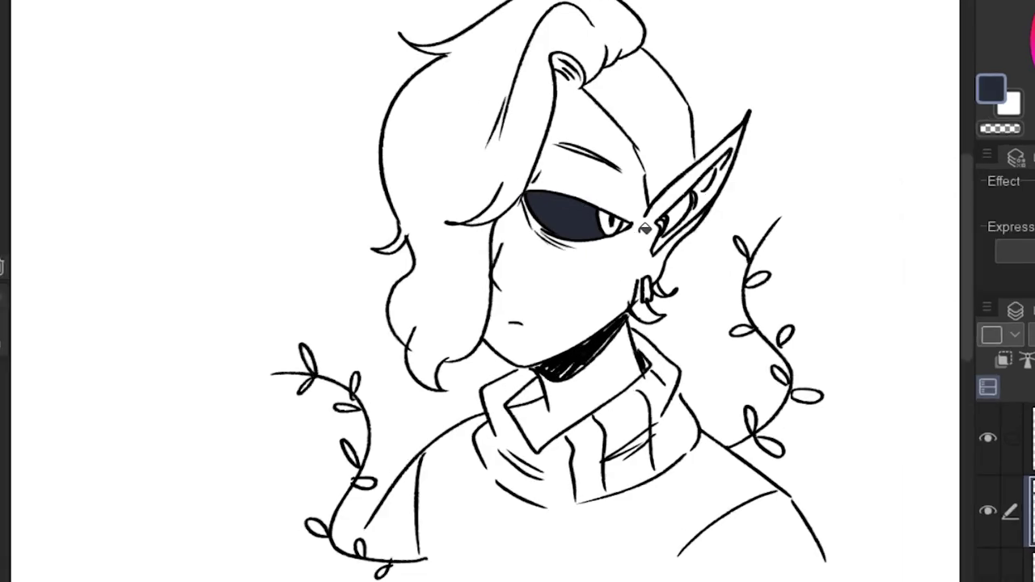
Fill the face and the pointed ear with pale grey-blue.
left_click(1034, 48)
left_click(1034, 48)
left_click(606, 281)
left_click(1034, 49)
left_click(606, 280)
left_click(702, 182)
left_click(672, 235)
Fill the eye, the shaved side of the head and the hair tuft below the ear with dark teal.
left_click(530, 217)
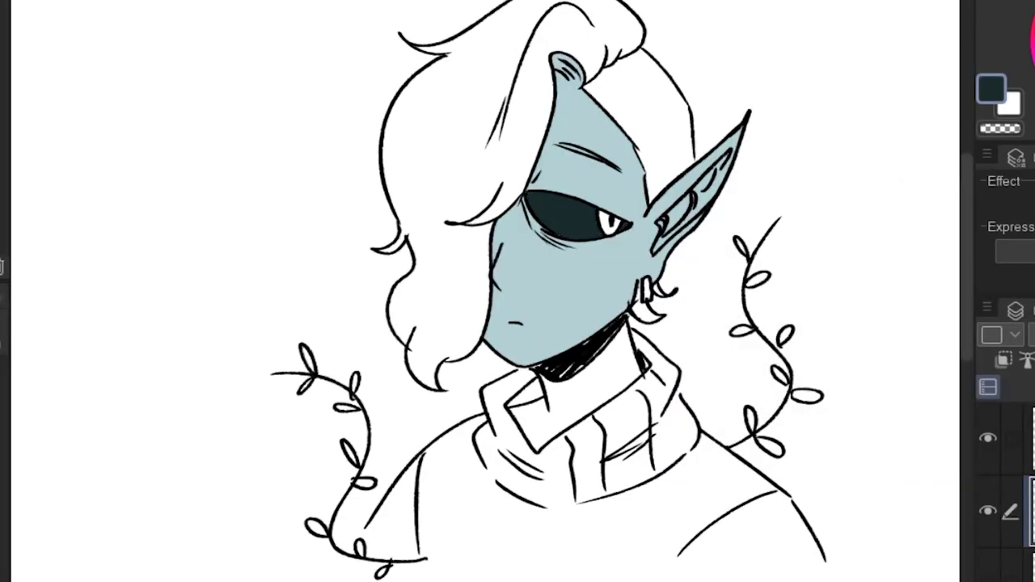
left_click(639, 121)
left_click(681, 336)
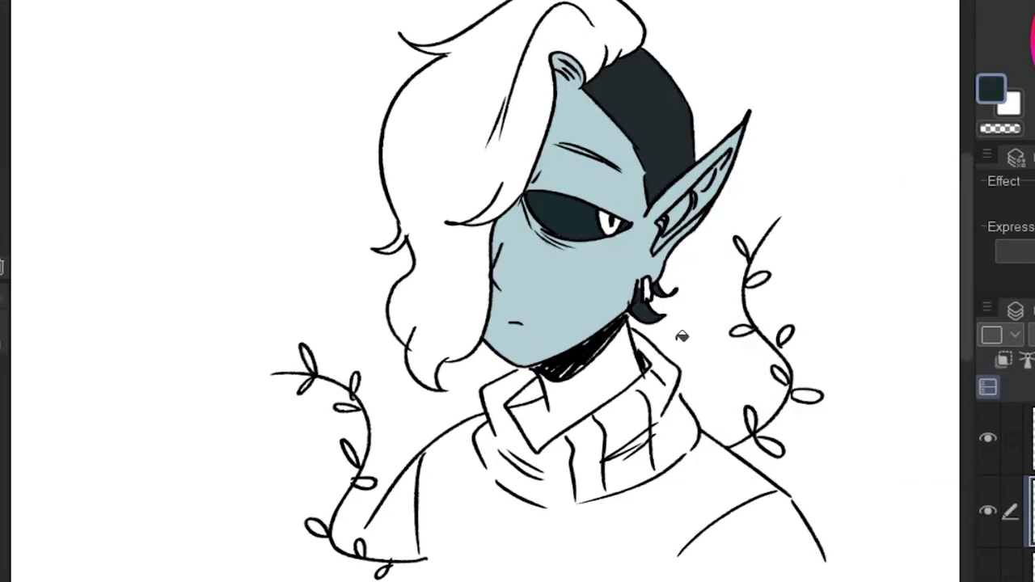
Fill the long swept hair with mint green.
left_click(1034, 48)
left_click(648, 288)
left_click(1034, 48)
left_click(469, 146)
Fill the neck with the pale skin colour, close the sweater's lower edge with a curve and fill it medium blue.
left_click(2, 68)
left_click(569, 59)
left_click(581, 390)
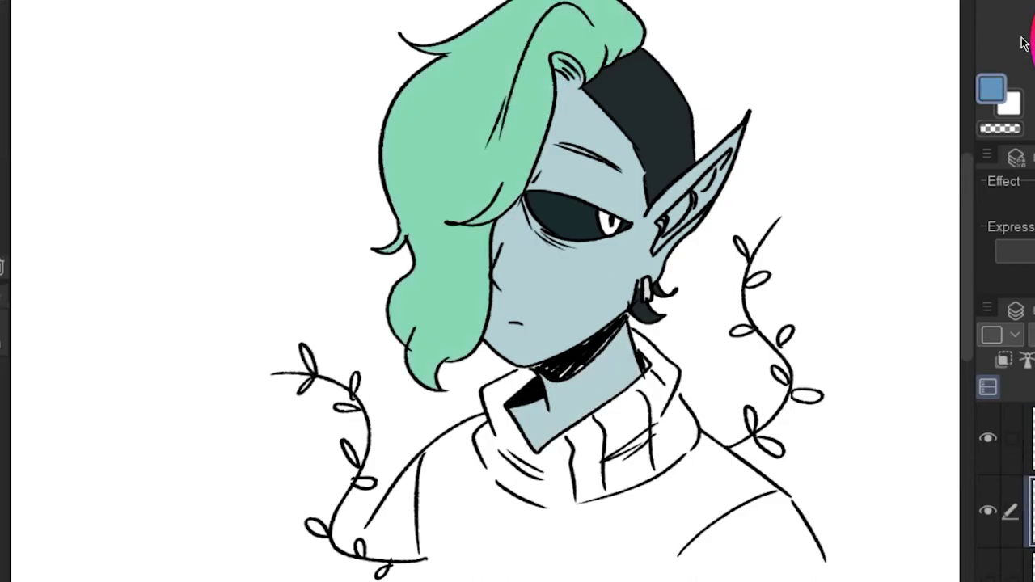
left_click_drag(366, 527, 823, 550)
left_click(794, 526)
Brush a curved muted teal shadow beneath the eye.
left_click(1033, 48)
key("b")
left_click_drag(527, 235, 618, 252)
left_click(618, 174, "alt")
mouse_move(550, 236)
left_mouse_down()
mouse_move(616, 240)
mouse_move(611, 231)
left_mouse_up()
Fill the leaves of both vines with bright green on the base colour layer.
left_click(1029, 511)
left_click(1030, 571)
left_click(1030, 511)
left_click(1030, 571)
left_click(372, 381)
key("ctrl+z")
left_click(305, 358)
left_click(316, 528)
left_click(360, 550)
left_click(740, 248)
left_click(758, 279)
left_click(740, 331)
left_click(785, 335)
left_click(780, 373)
left_click(807, 396)
left_click(751, 420)
left_click(771, 446)
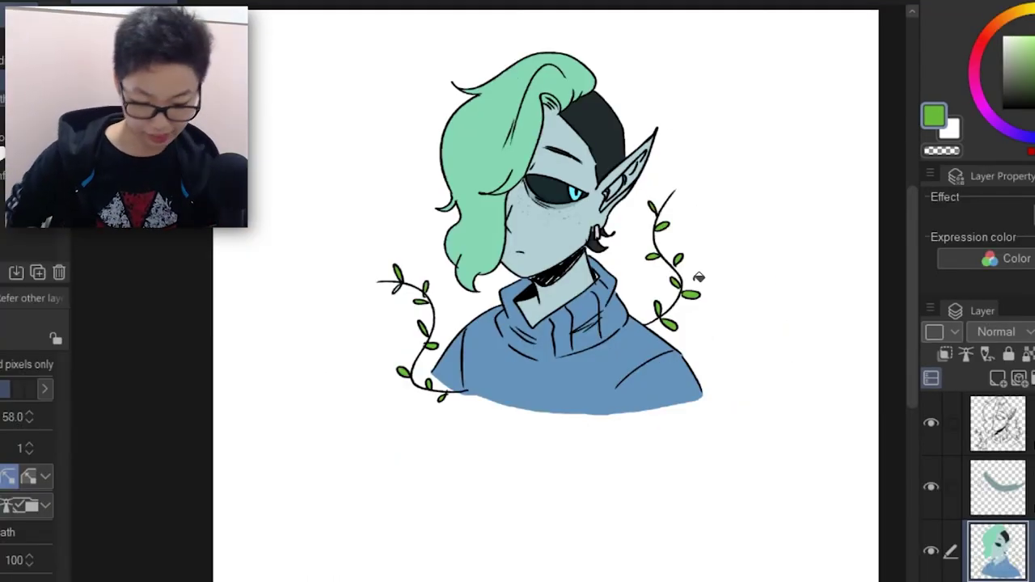
Switch to Photos and move and resize the elf's reference sheet to compare it with the portrait.
key("alt+Tab")
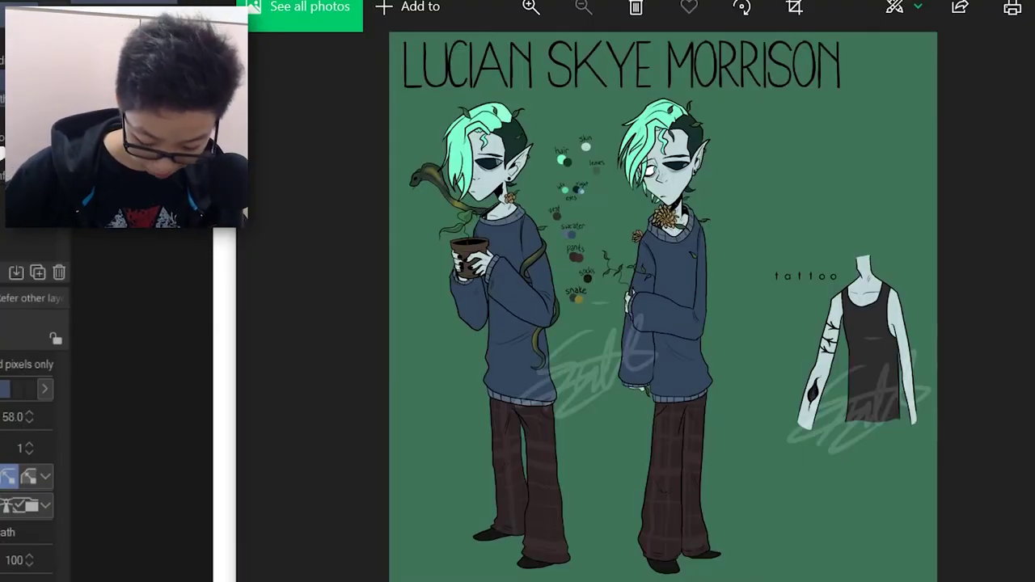
left_click_drag(663, 1, 499, 0)
left_click_drag(904, 574, 681, 577)
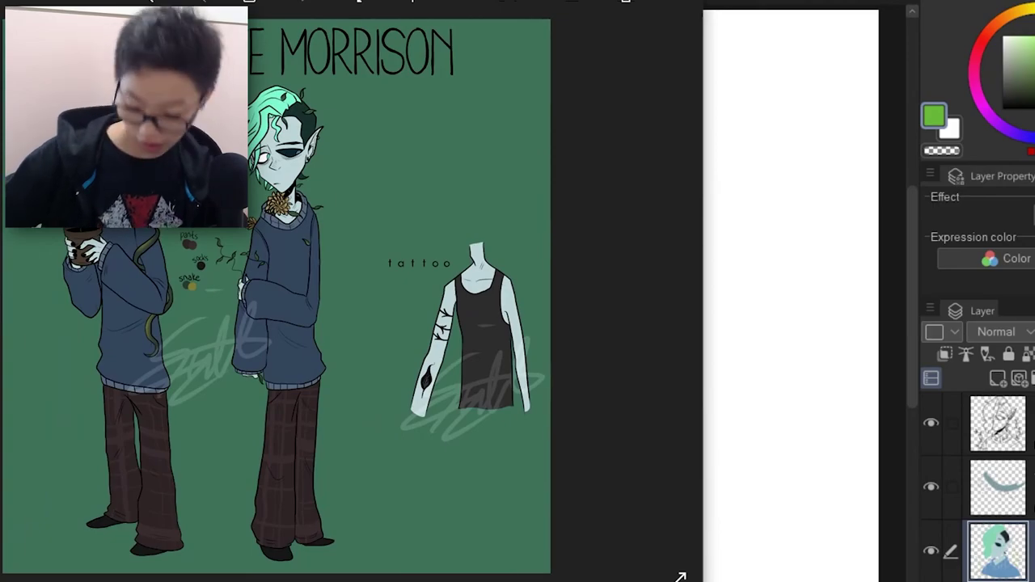
left_click_drag(680, 577, 711, 579)
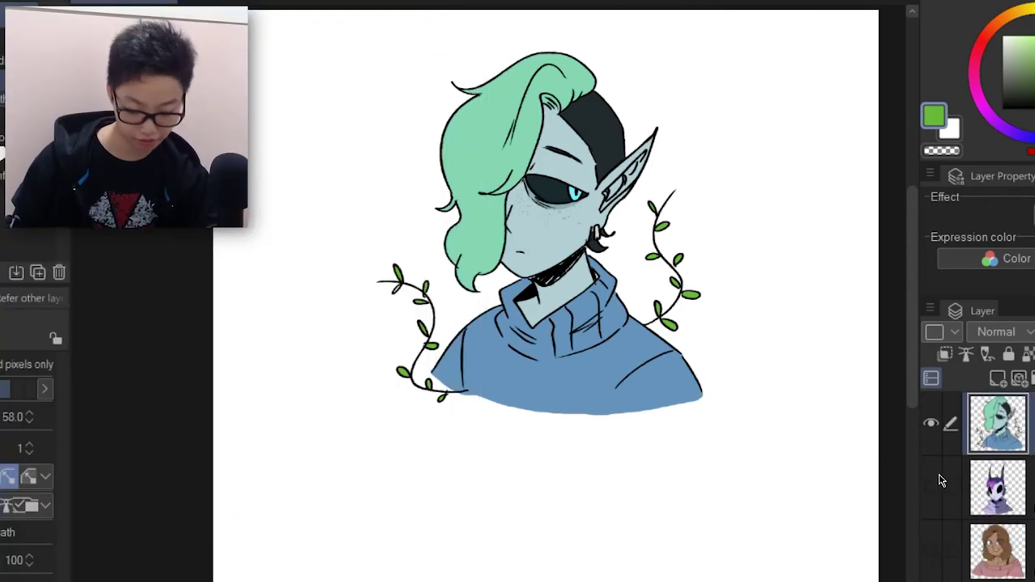
Switch layer visibility between the green-haired elf and the masked creature to review both portraits, and hide both layers.
left_click(931, 423)
left_click(930, 488)
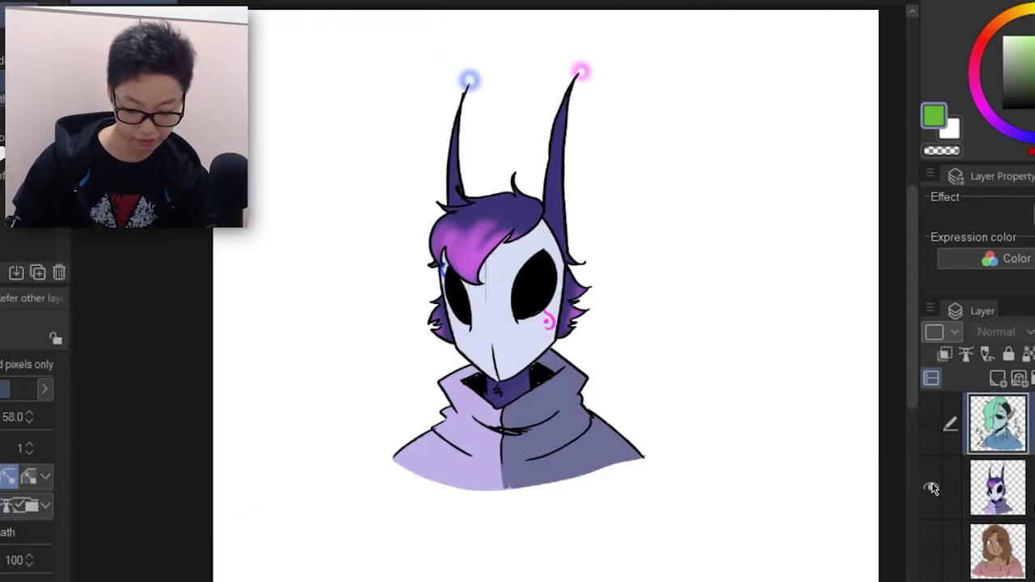
left_click(930, 427)
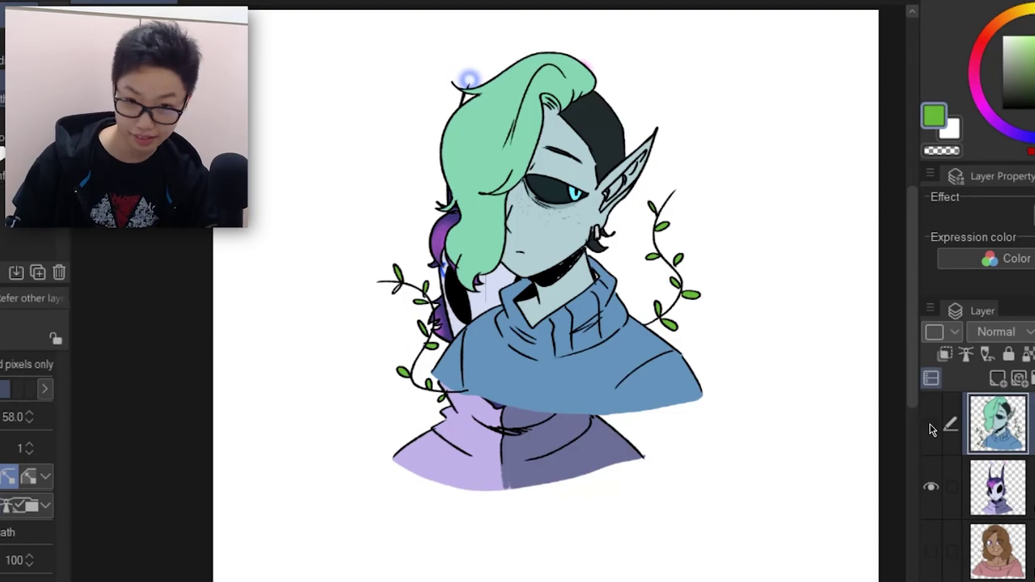
left_click(931, 427)
left_click(933, 489)
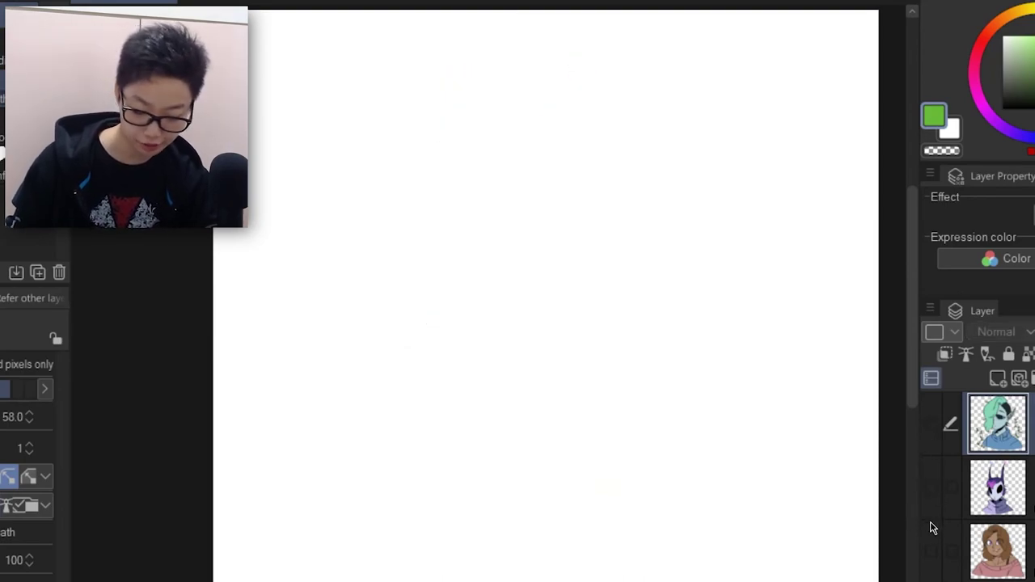
Show and hide the portraits of the brown-haired woman, the man in the scarf and the character in orange, one at a time.
left_click(930, 553)
left_click(930, 553)
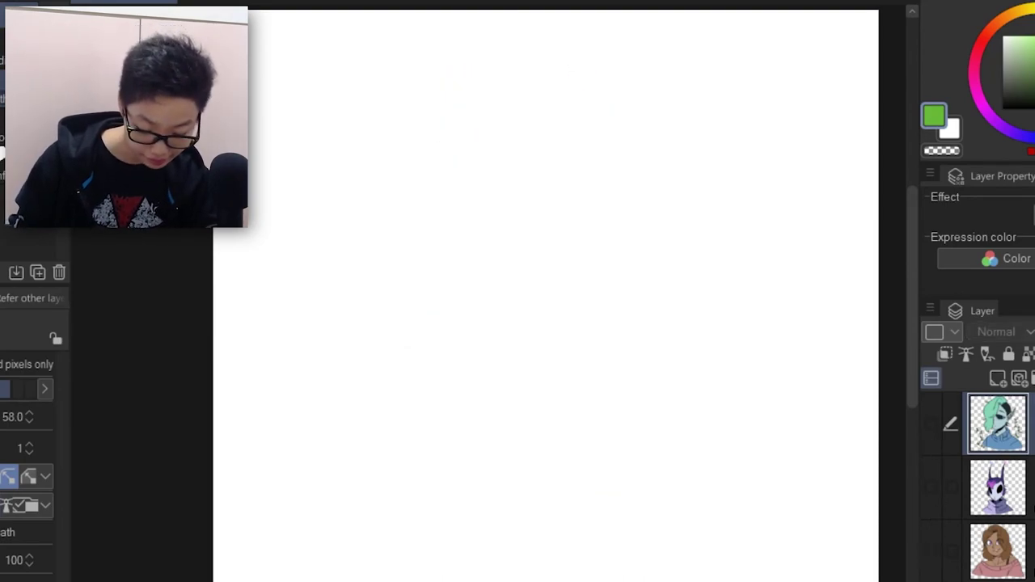
left_click(930, 427)
scroll(938, 453, "down", 2)
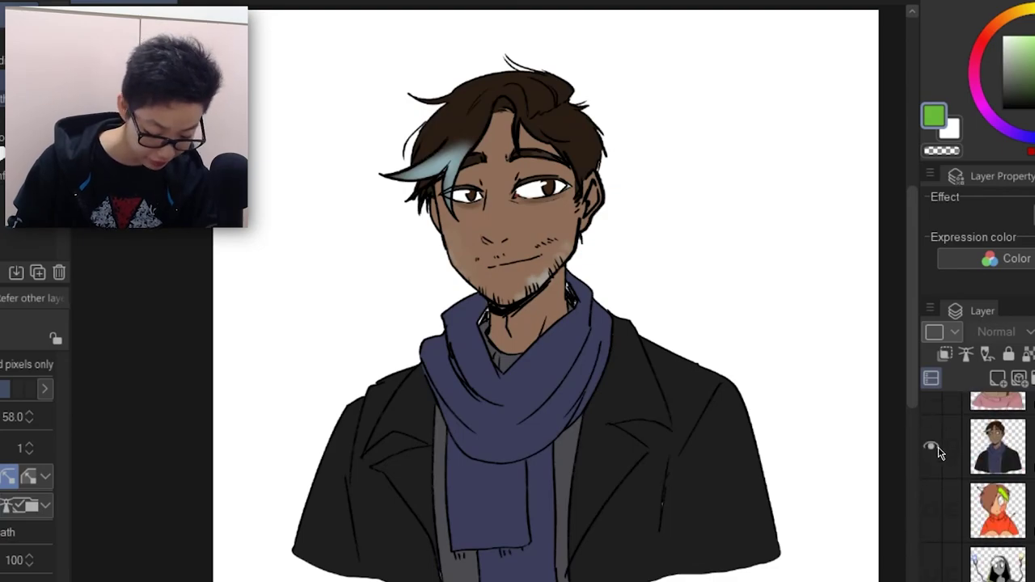
left_click(930, 450)
left_click(931, 512)
left_click(930, 514)
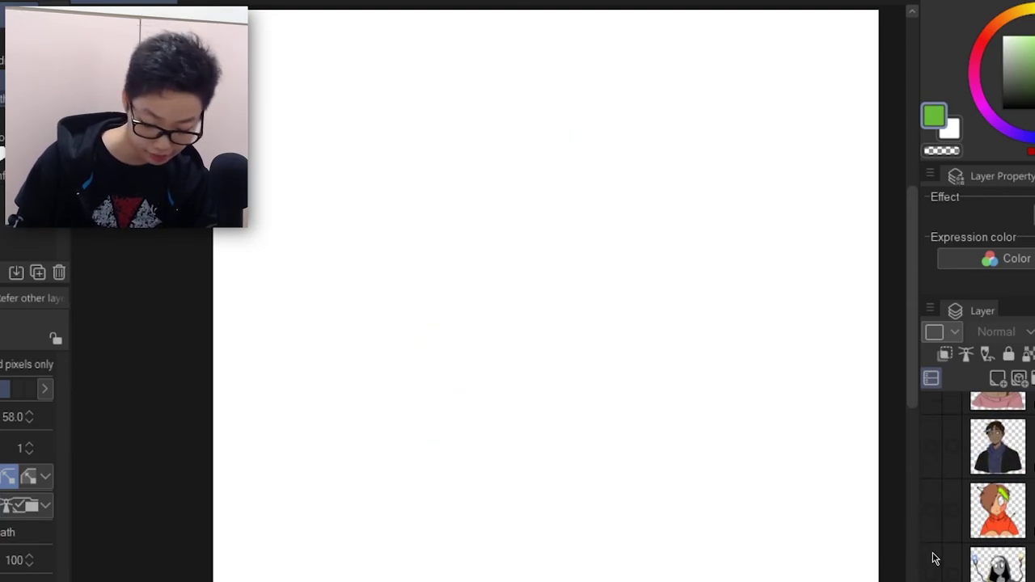
Review the hooded white-haired figure and the man in the tank top by showing and hiding their layers in turn.
left_click(931, 573)
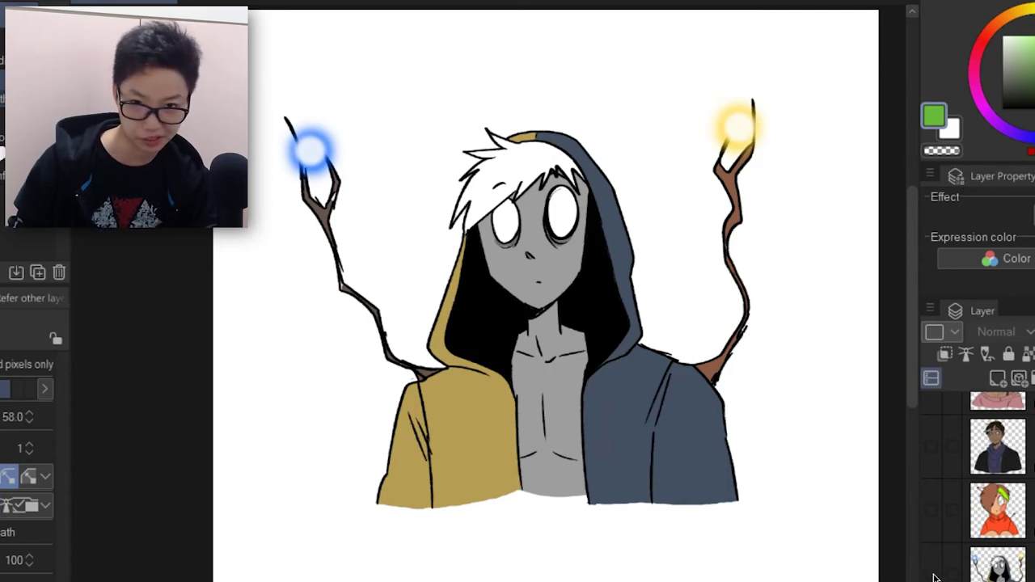
left_click(931, 572)
scroll(970, 485, "up", 3)
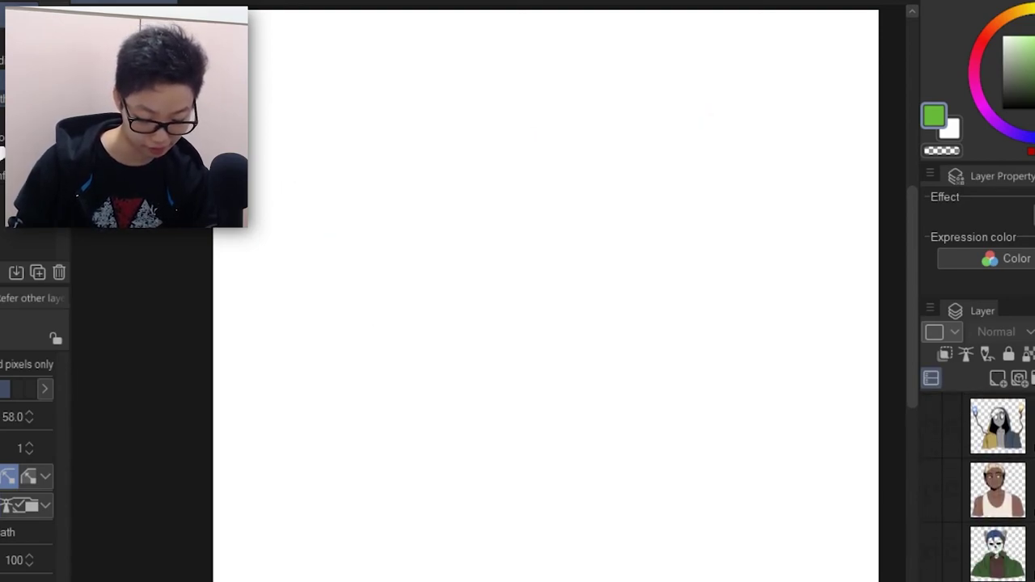
left_click(928, 492)
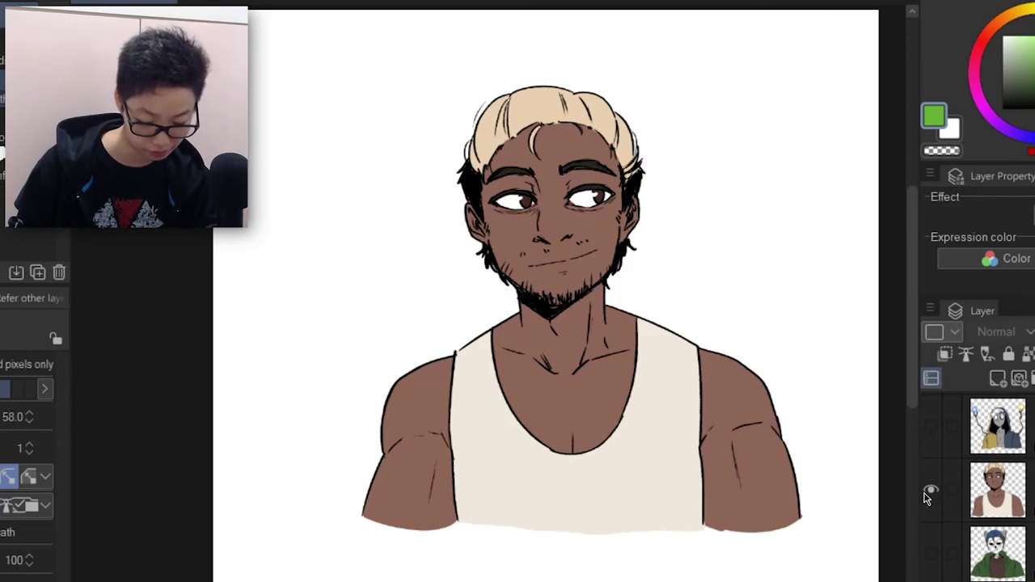
left_click(929, 492)
Review the skull-faced character with cat ears and the character in the purple cap, hiding each portrait after viewing it.
left_click(931, 554)
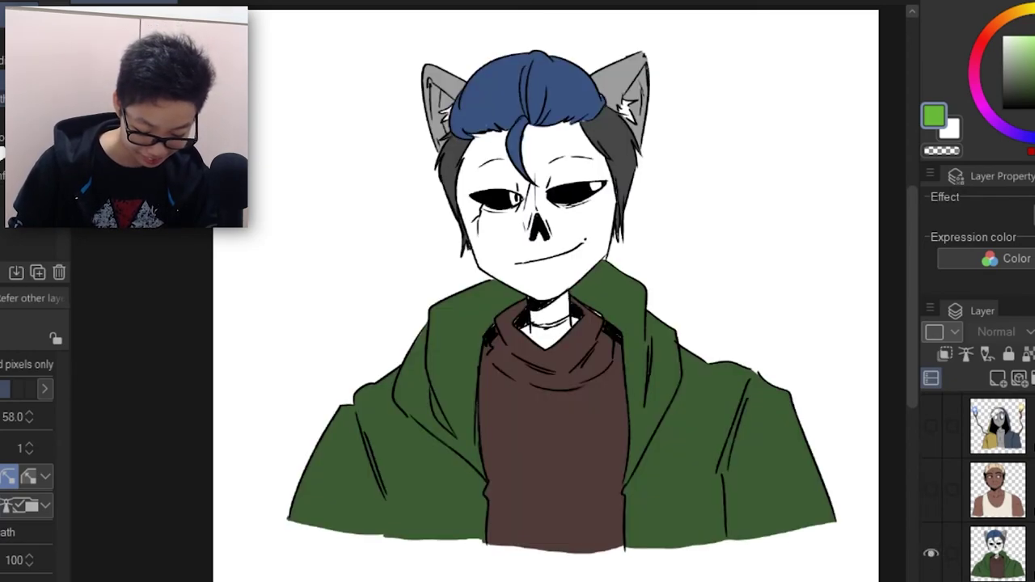
scroll(995, 518, "down", 2)
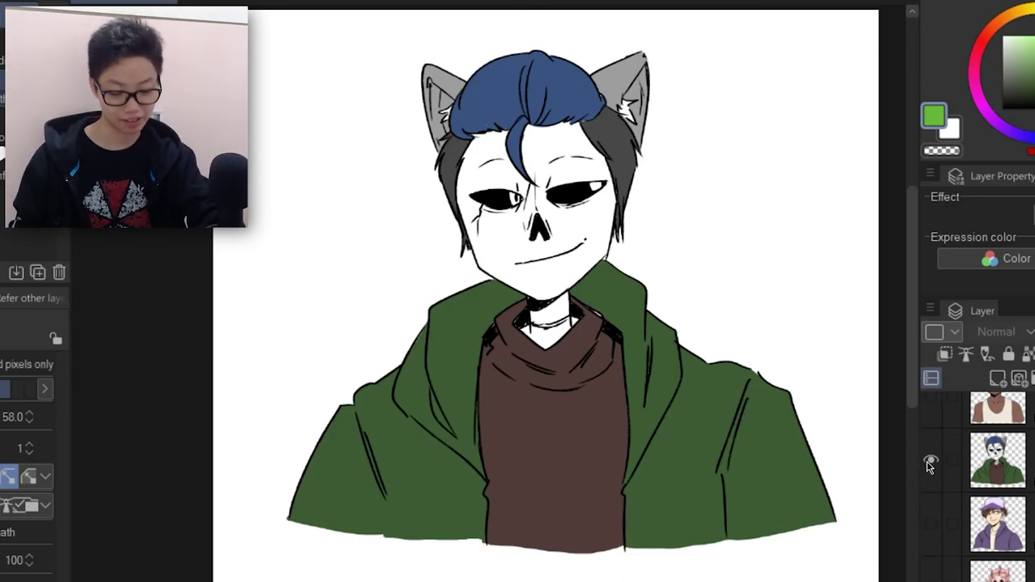
left_click(929, 463)
left_click(930, 525)
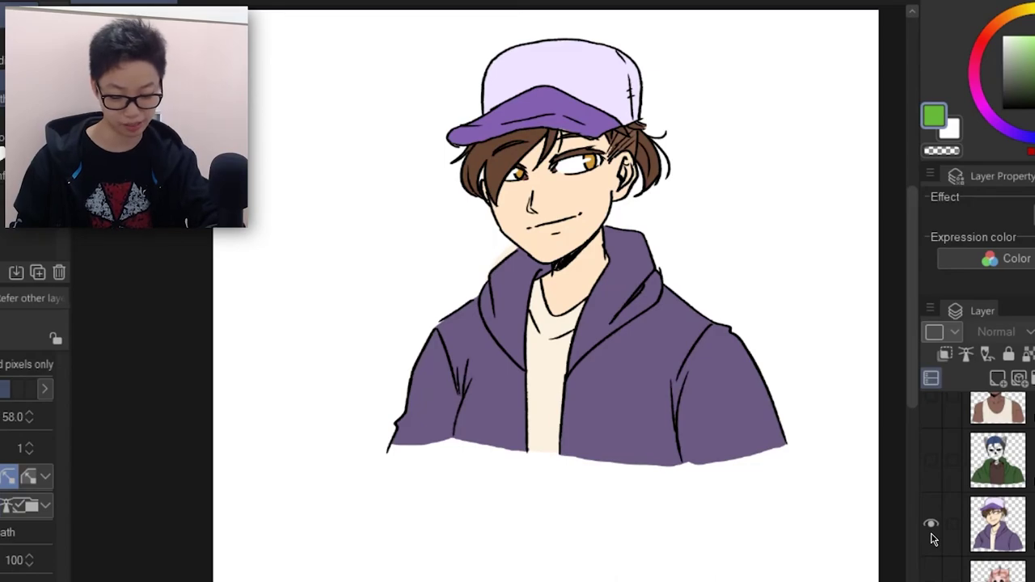
left_click(931, 527)
Show the pink finned creature's portrait and make its layer the active one.
left_click(930, 574)
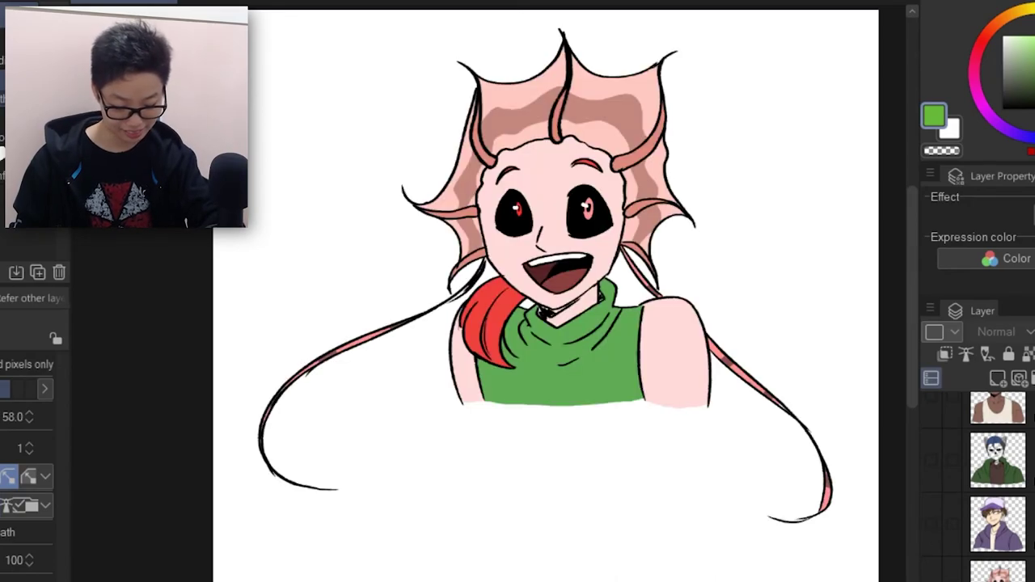
left_click(1000, 572)
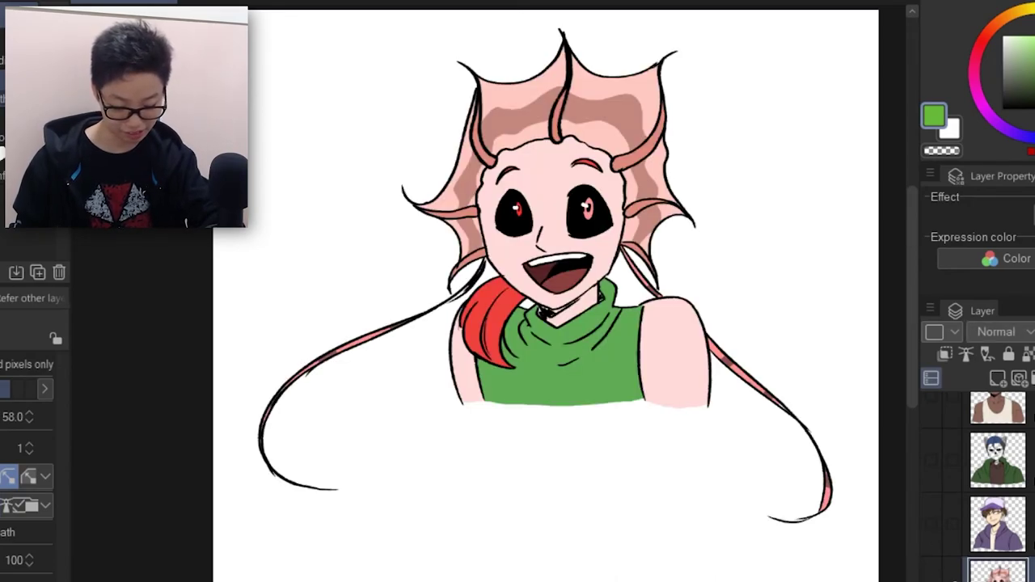
scroll(998, 517, "down", 3)
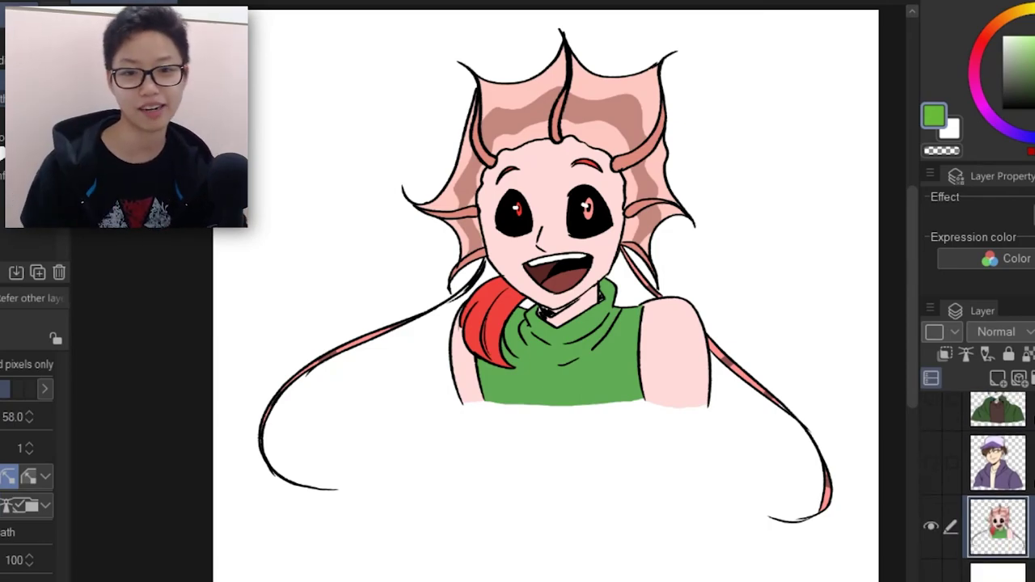